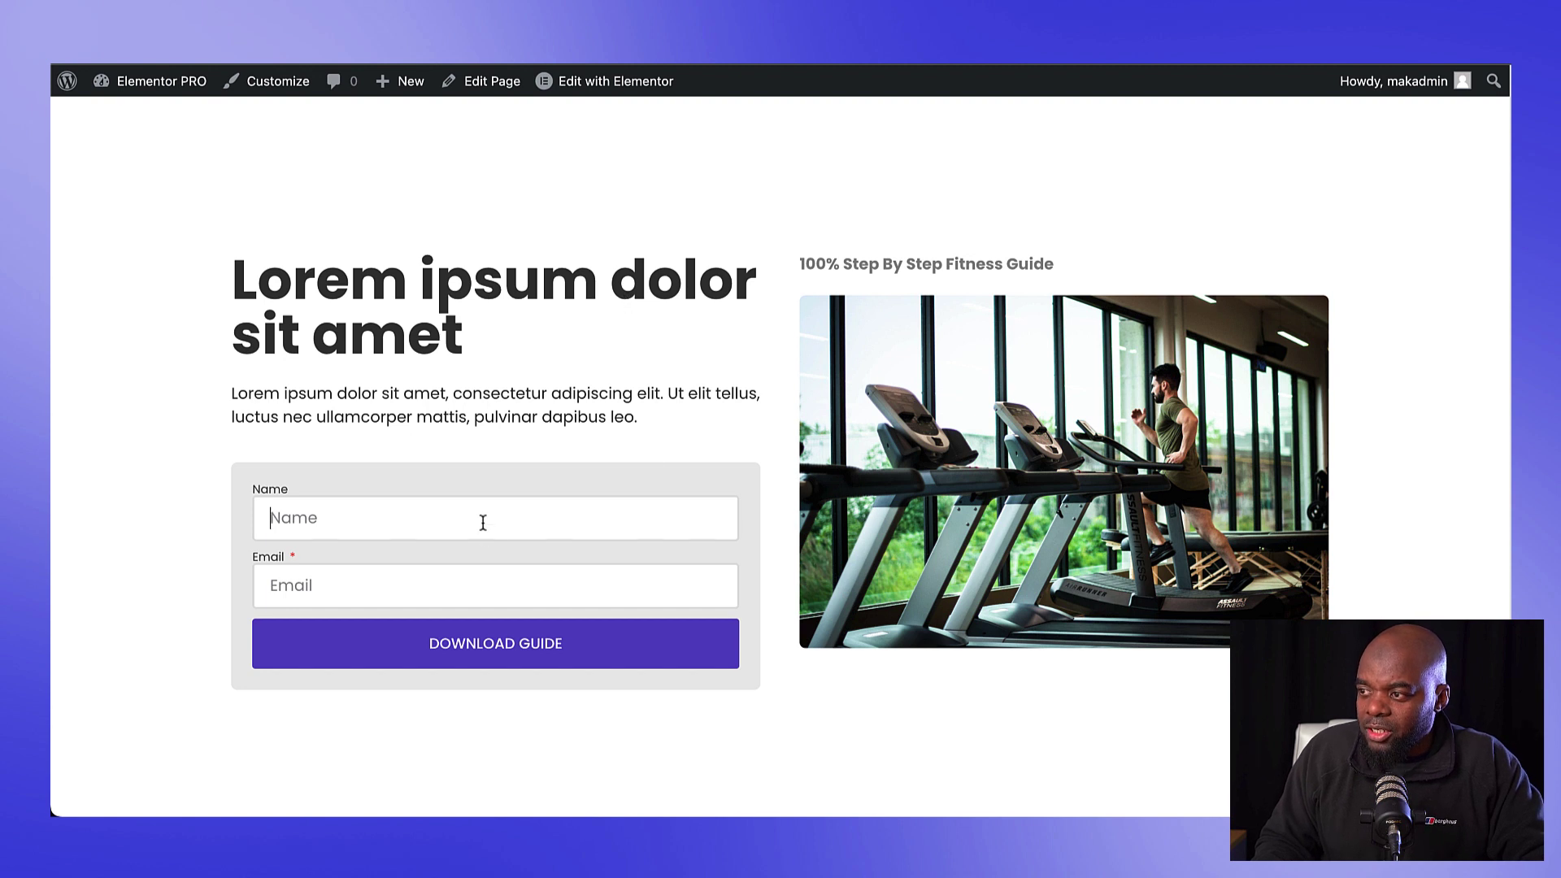
Step: Enter an email address in the landing-page form and submit it with DOWNLOAD GUIDE
{"action": "left_click", "coordinate": [685, 603]}
{"action": "left_click", "coordinate": [553, 651]}
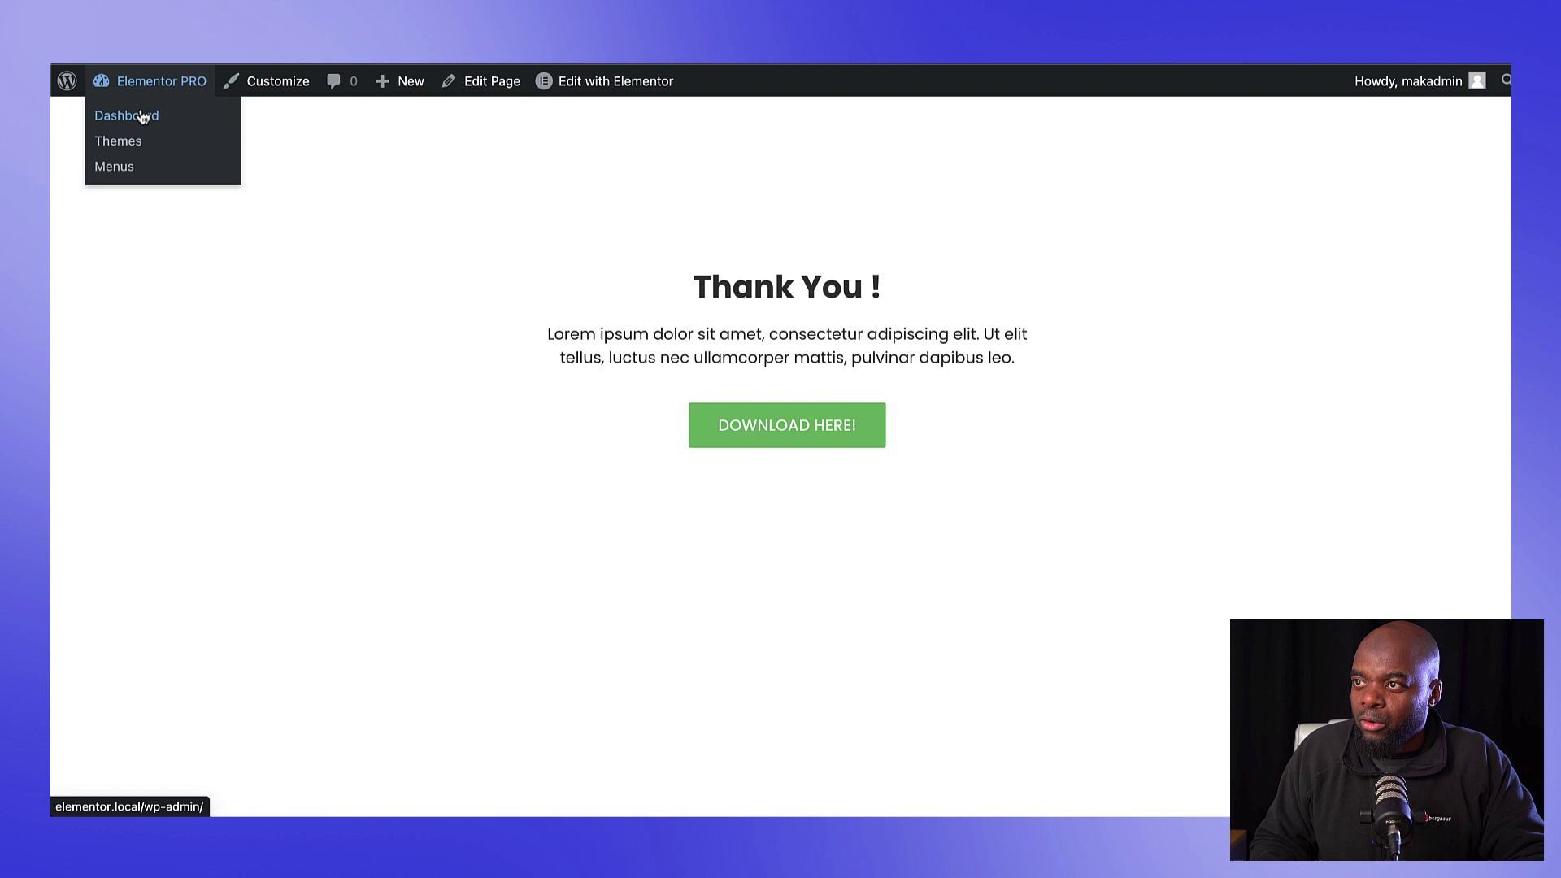
Step: Check the new contact under FluentCRM All Contacts, then view the Automation Funnels list
{"action": "left_click", "coordinate": [142, 117]}
{"action": "mouse_move", "coordinate": [122, 229]}
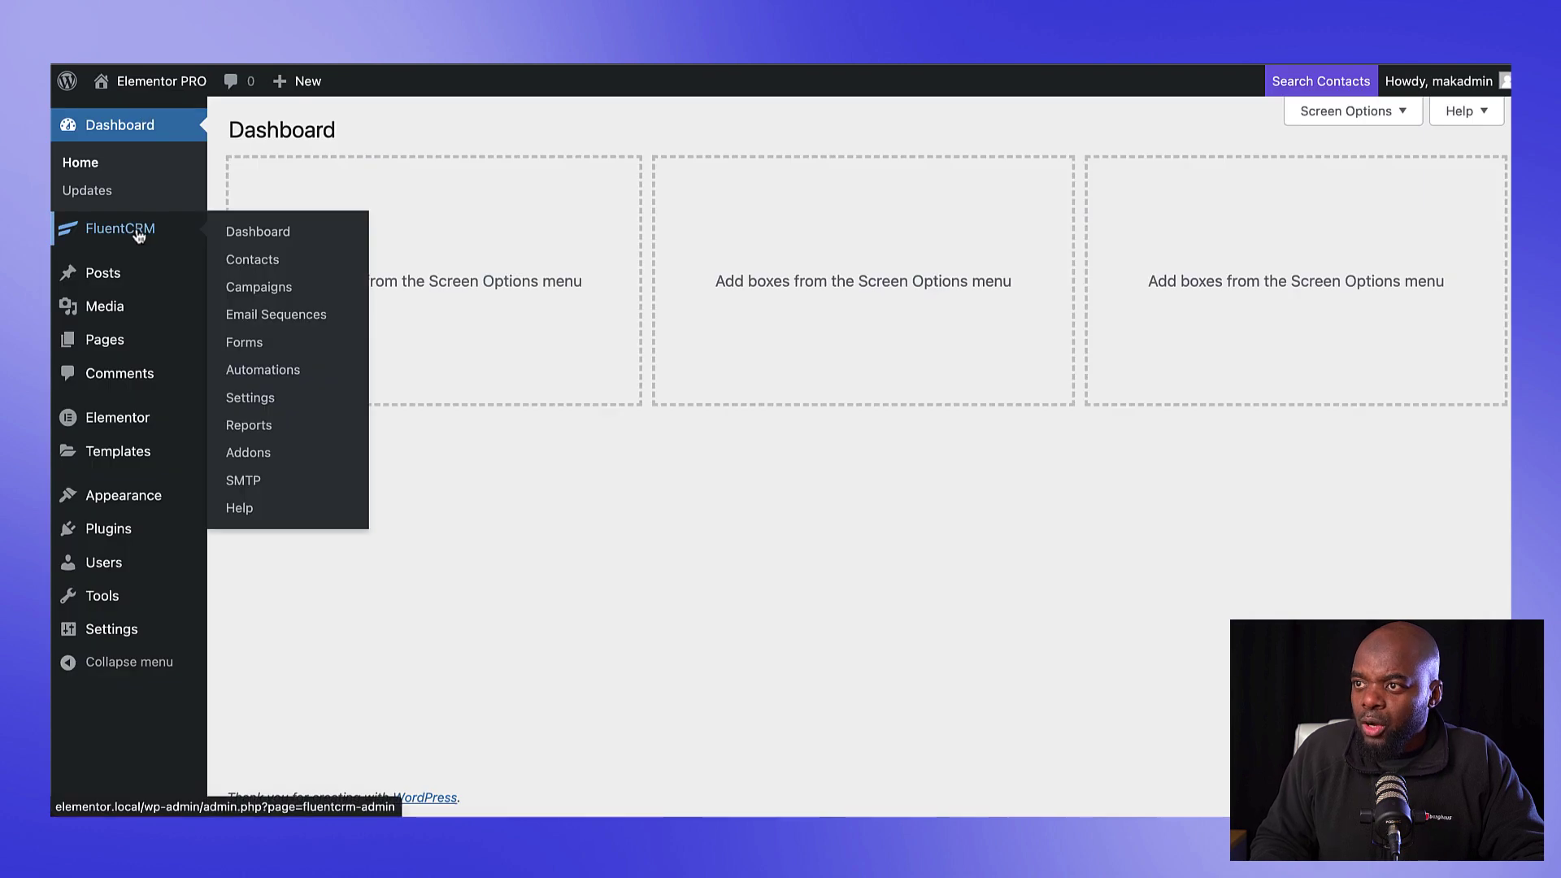
{"action": "left_click", "coordinate": [248, 236]}
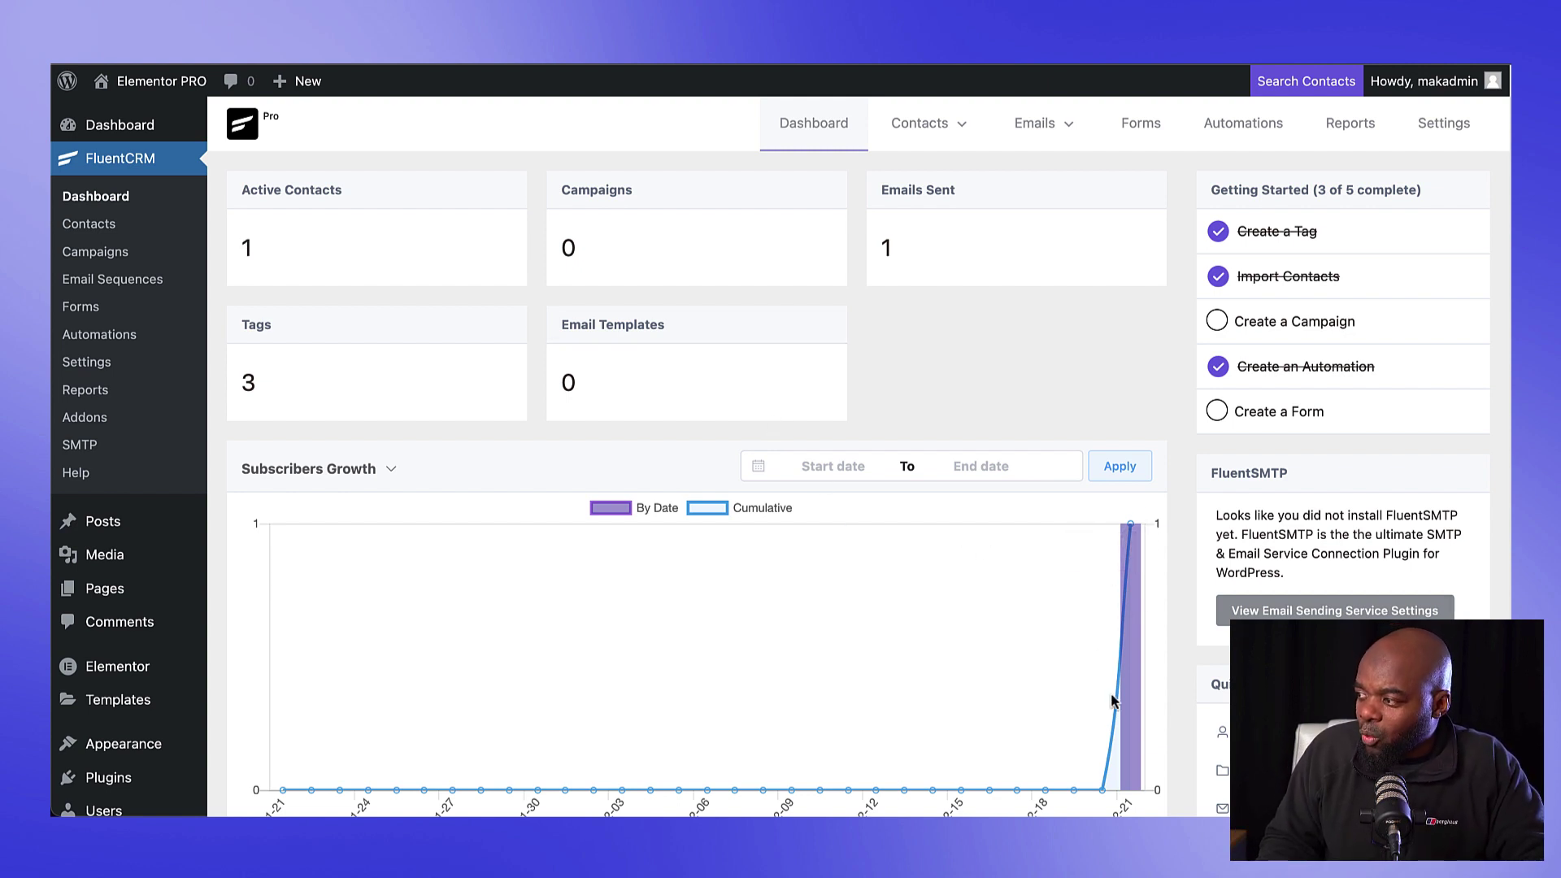
{"action": "mouse_move", "coordinate": [910, 122]}
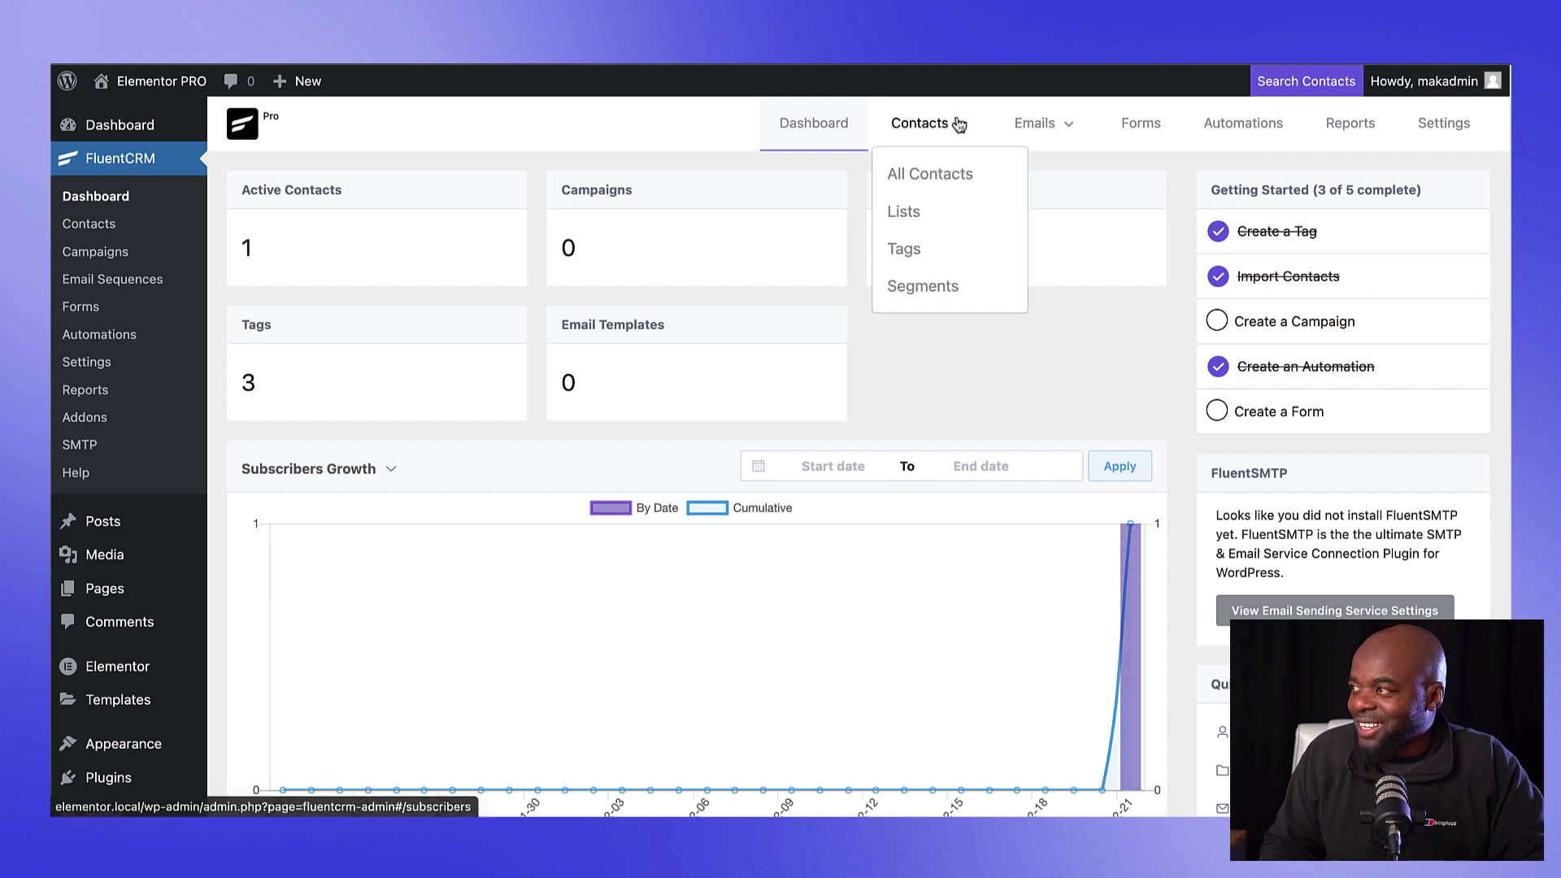
{"action": "left_click", "coordinate": [939, 171]}
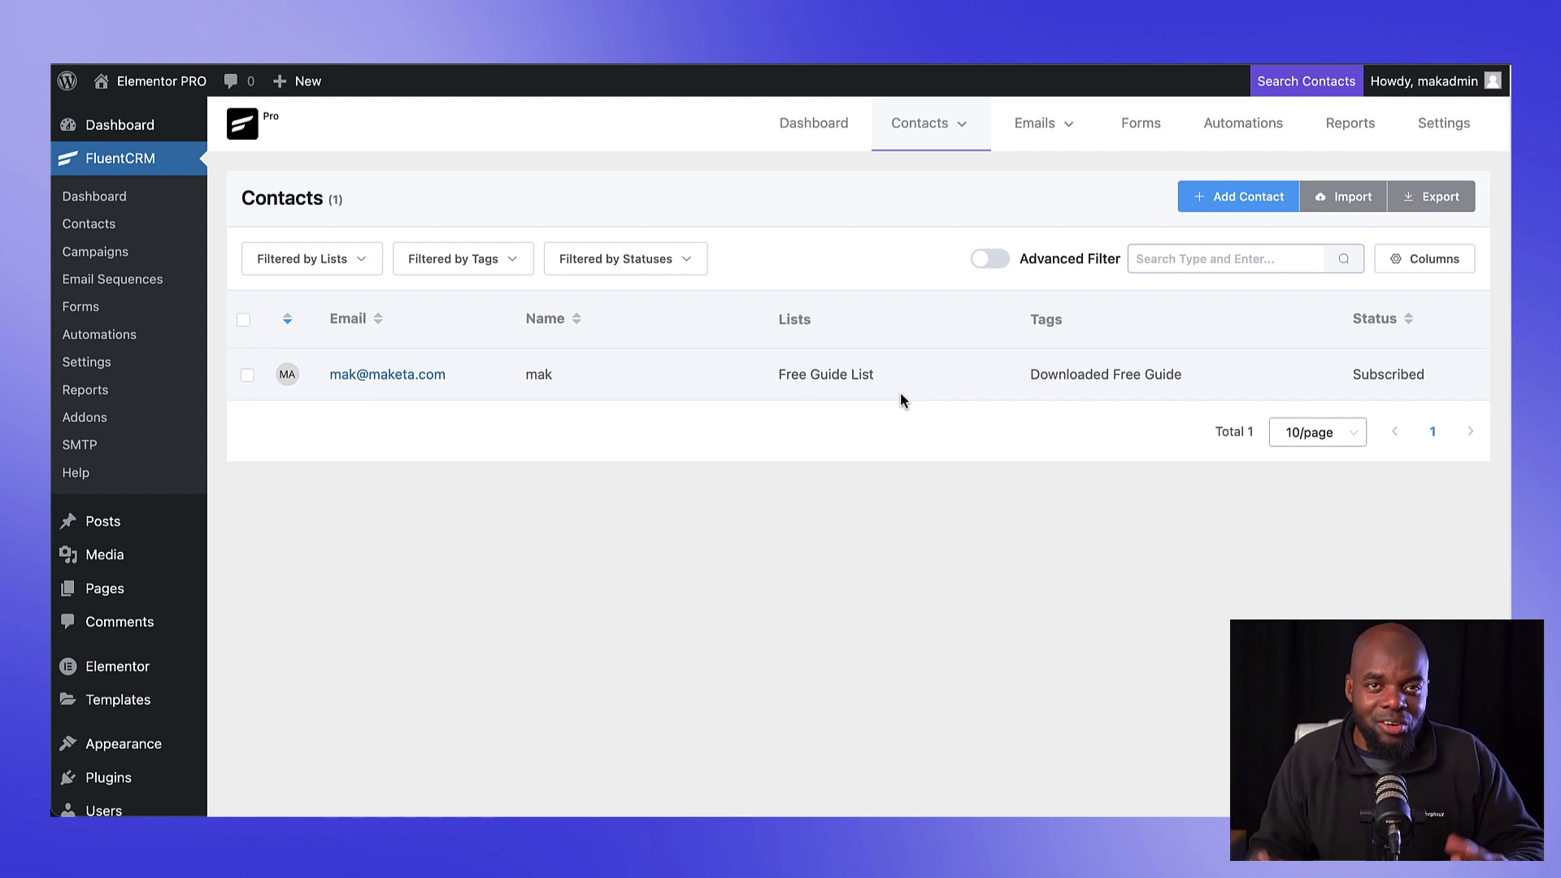
{"action": "left_click", "coordinate": [1273, 124]}
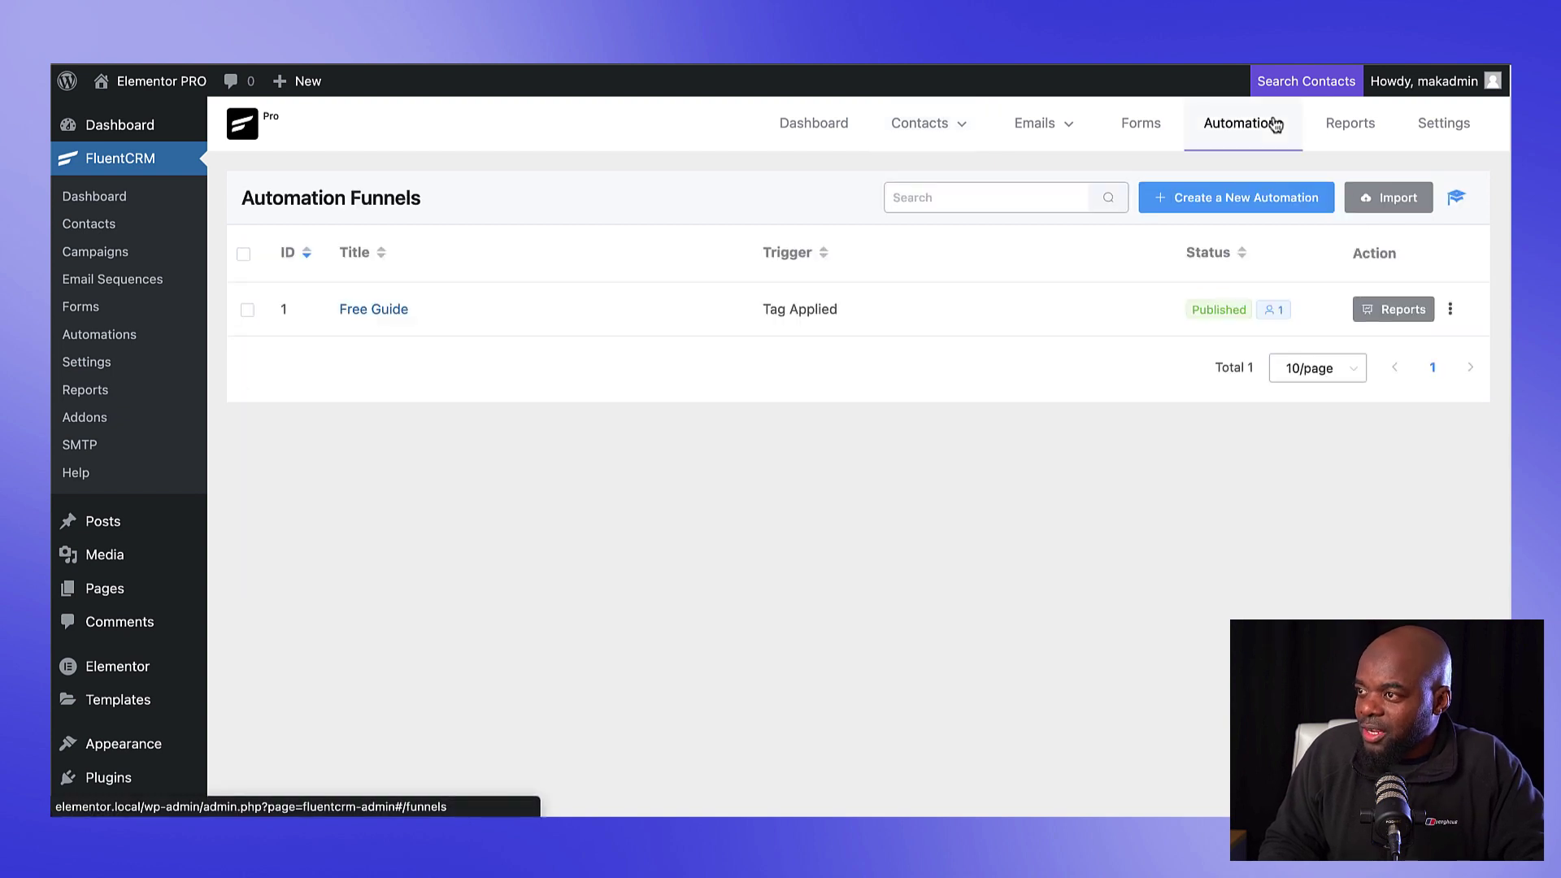
Step: Open the Free Guide funnel and scroll through Thank You Email, 1-day wait and Discount Offer
{"action": "left_click", "coordinate": [400, 312]}
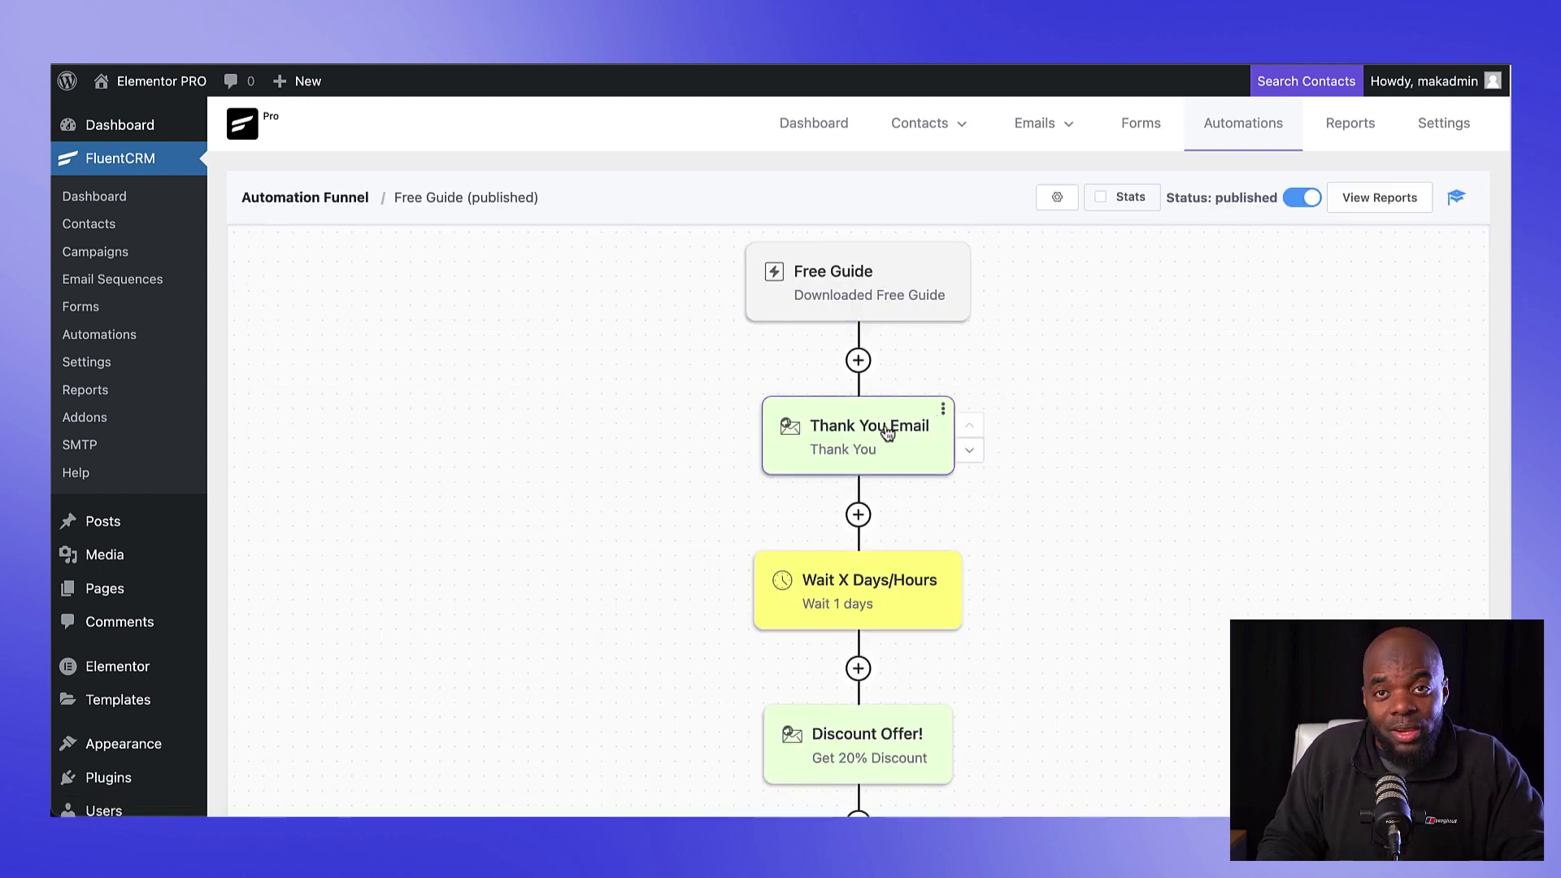
{"action": "scroll", "coordinate": [1090, 582], "scroll_direction": "down", "scroll_amount": 2}
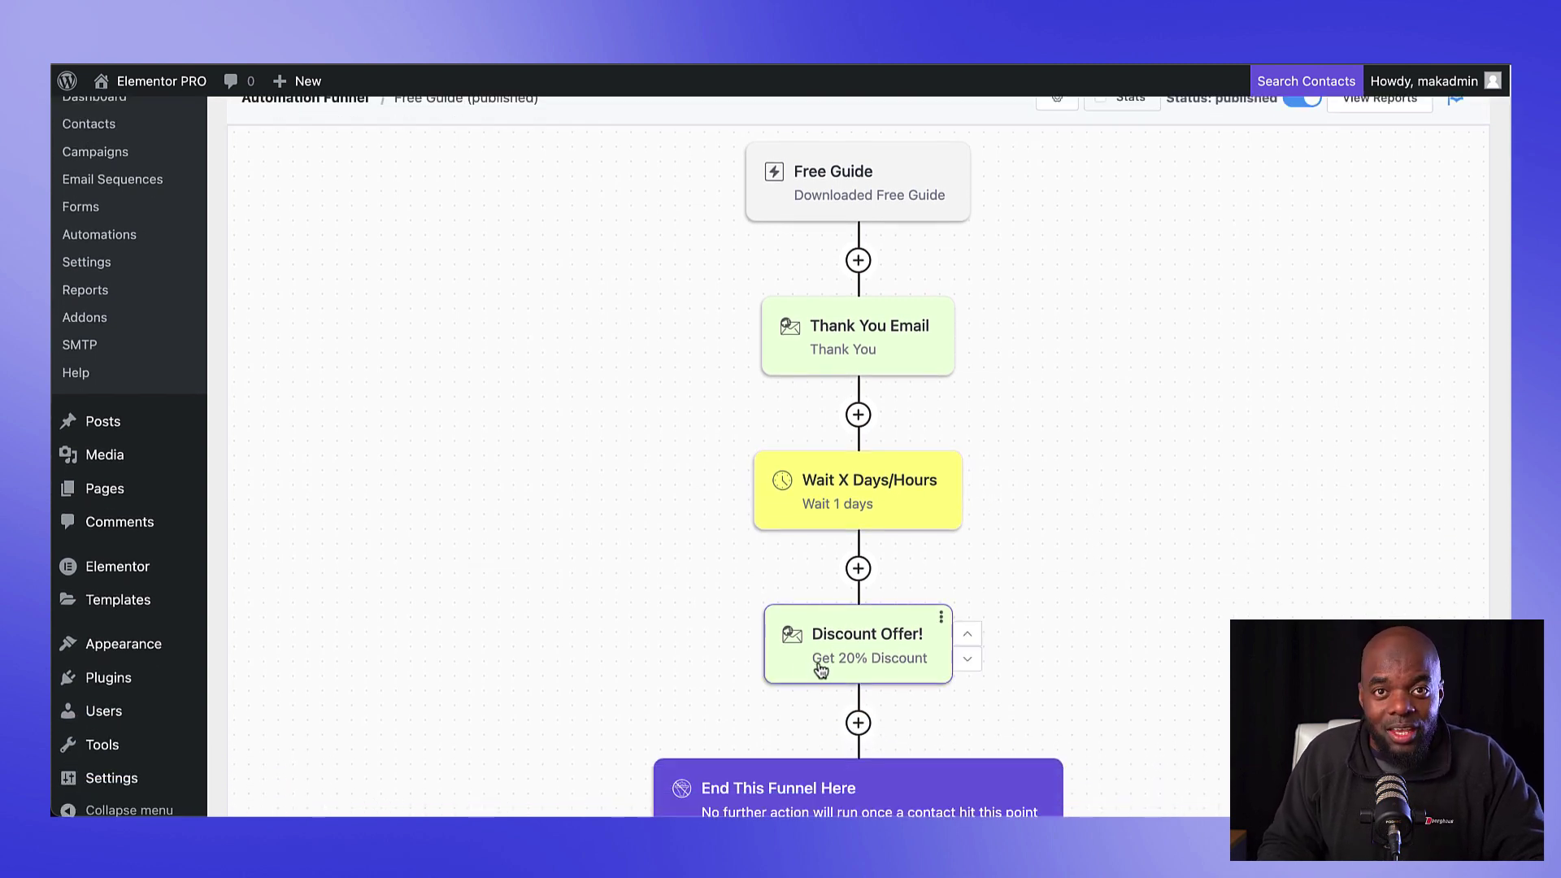
{"action": "scroll", "coordinate": [1125, 668], "scroll_direction": "down", "scroll_amount": 1}
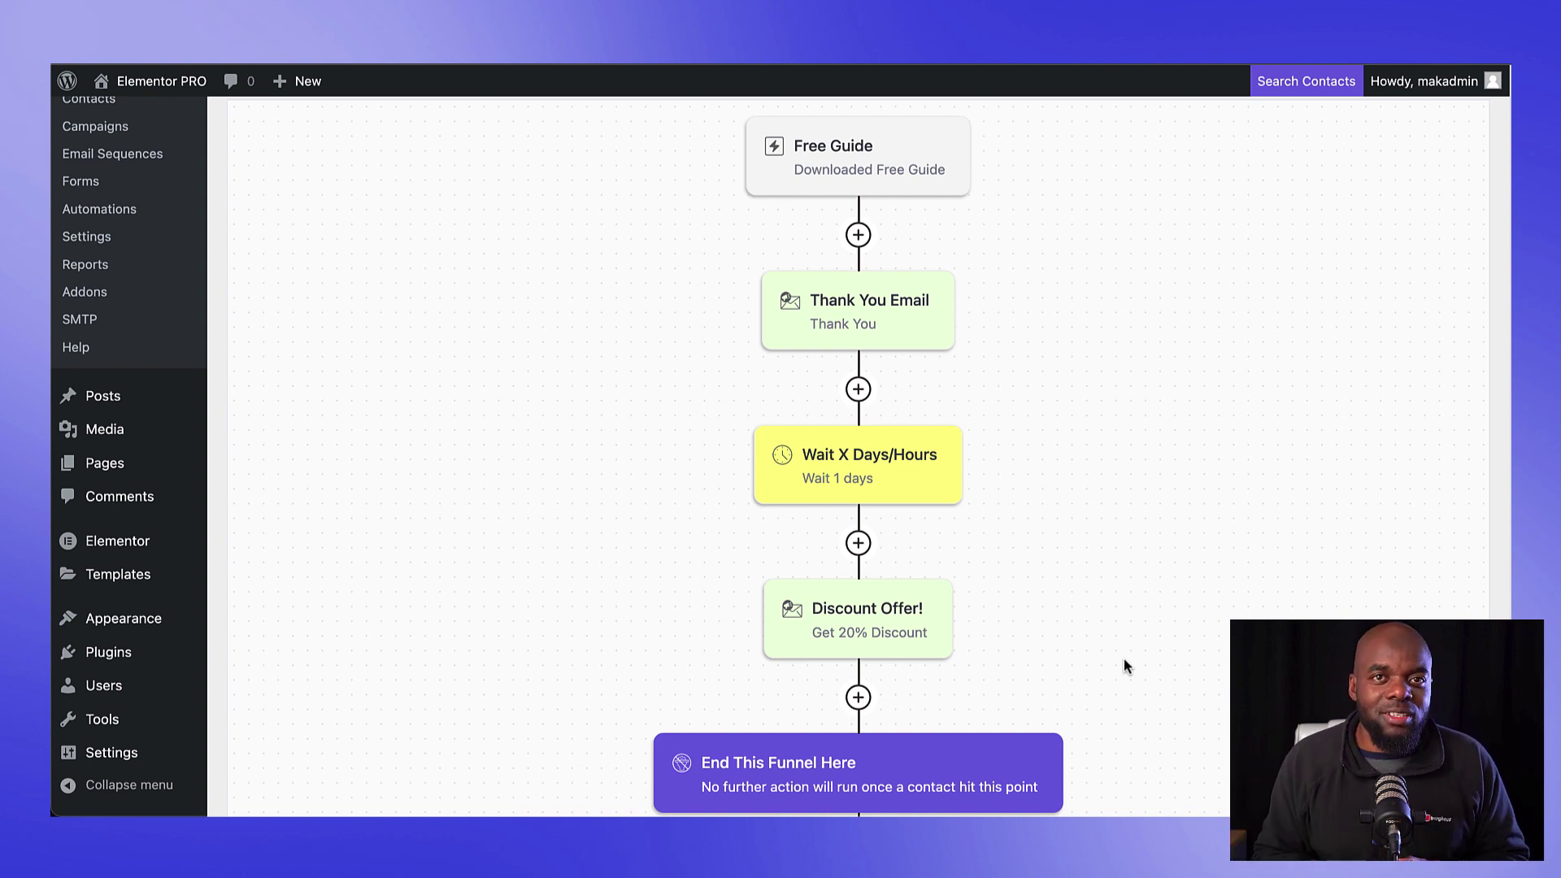
{"action": "left_click", "coordinate": [527, 487]}
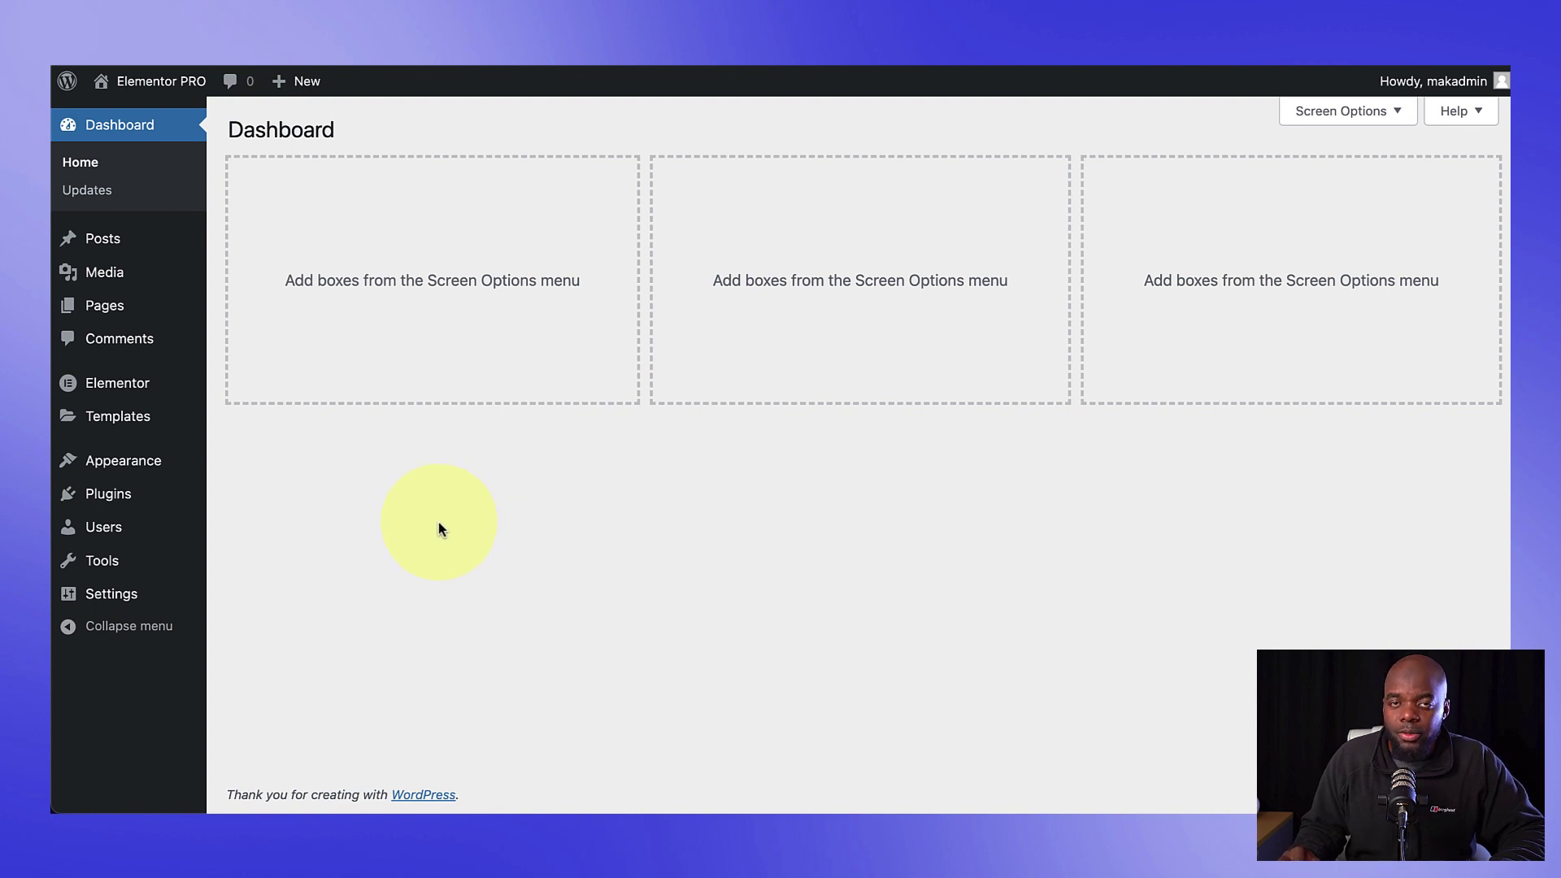
Step: Search 'fluentcrm' in Add New plugins, activate FluentCRM, and open a new browser tab
{"action": "left_click", "coordinate": [114, 496]}
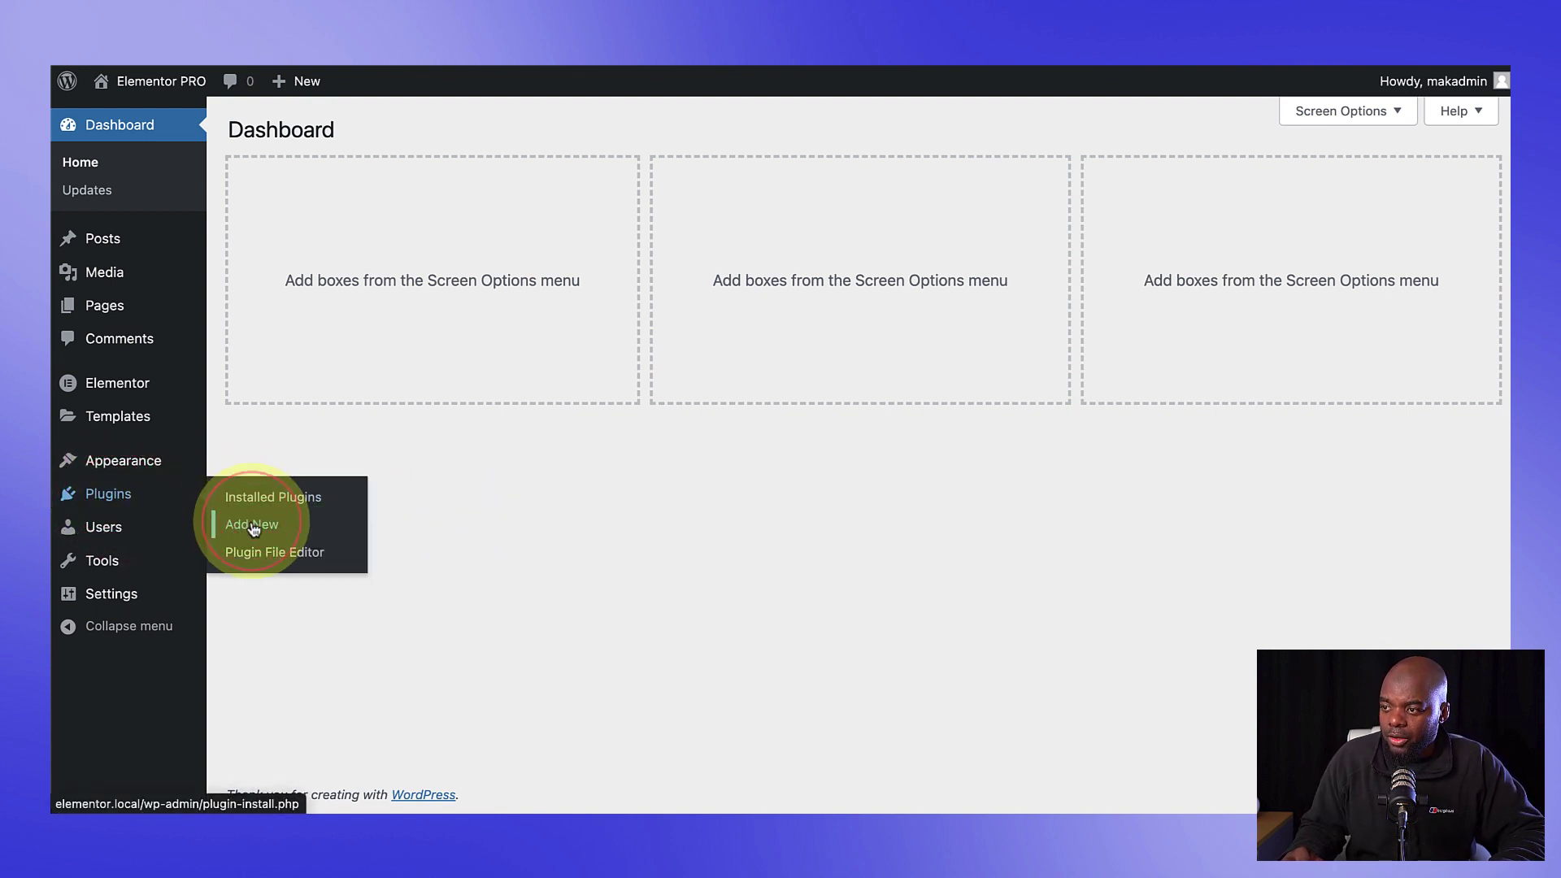
{"action": "left_click", "coordinate": [253, 526]}
{"action": "left_click", "coordinate": [1273, 186]}
{"action": "type", "text": "fluentcrm"}
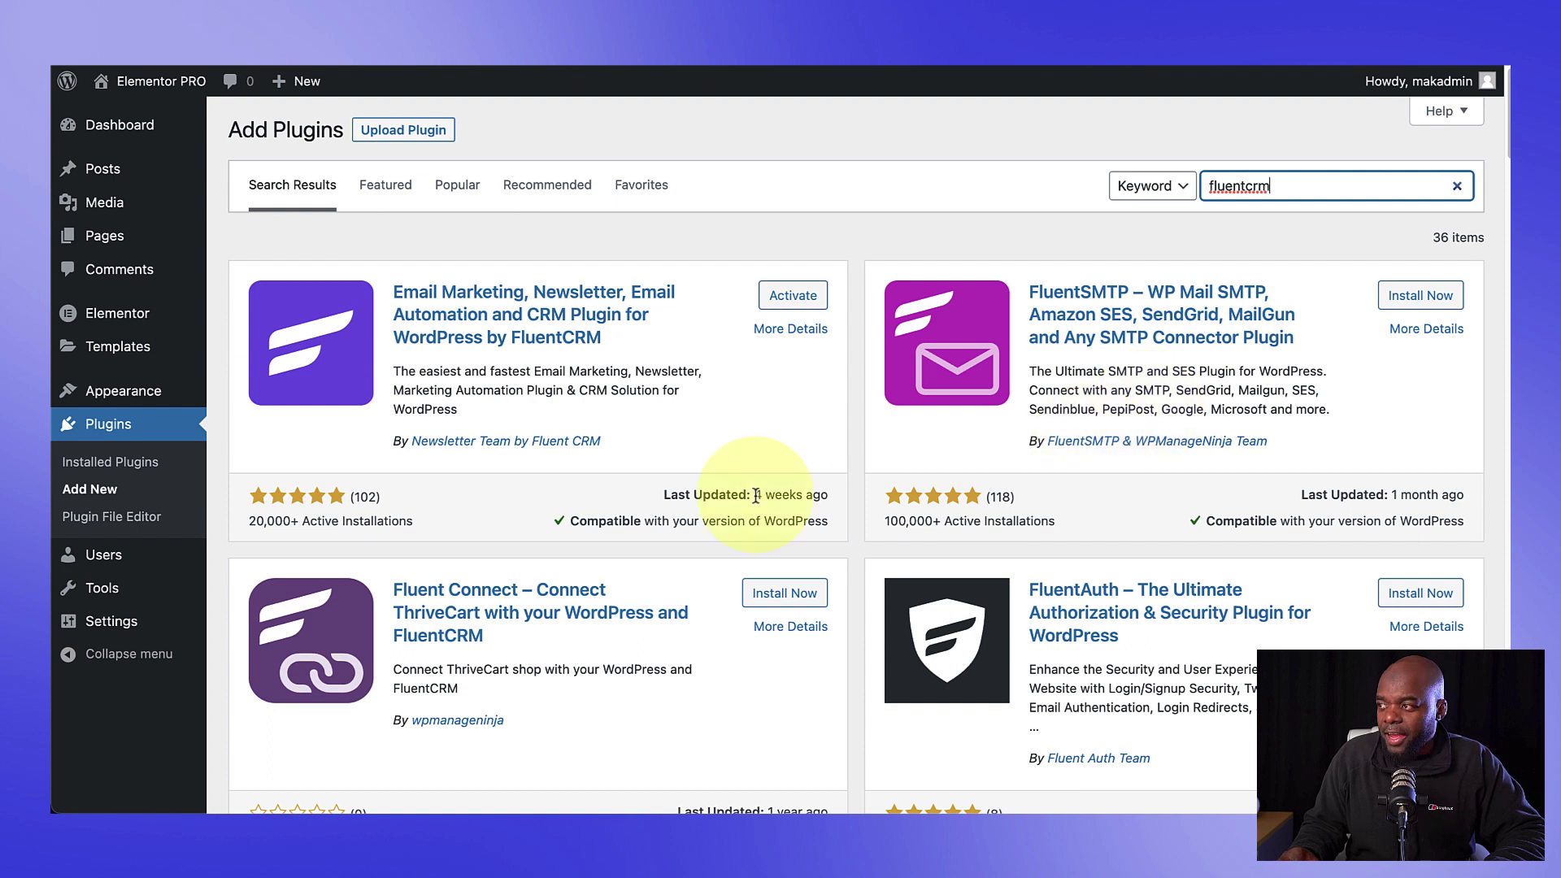
{"action": "left_click", "coordinate": [793, 297]}
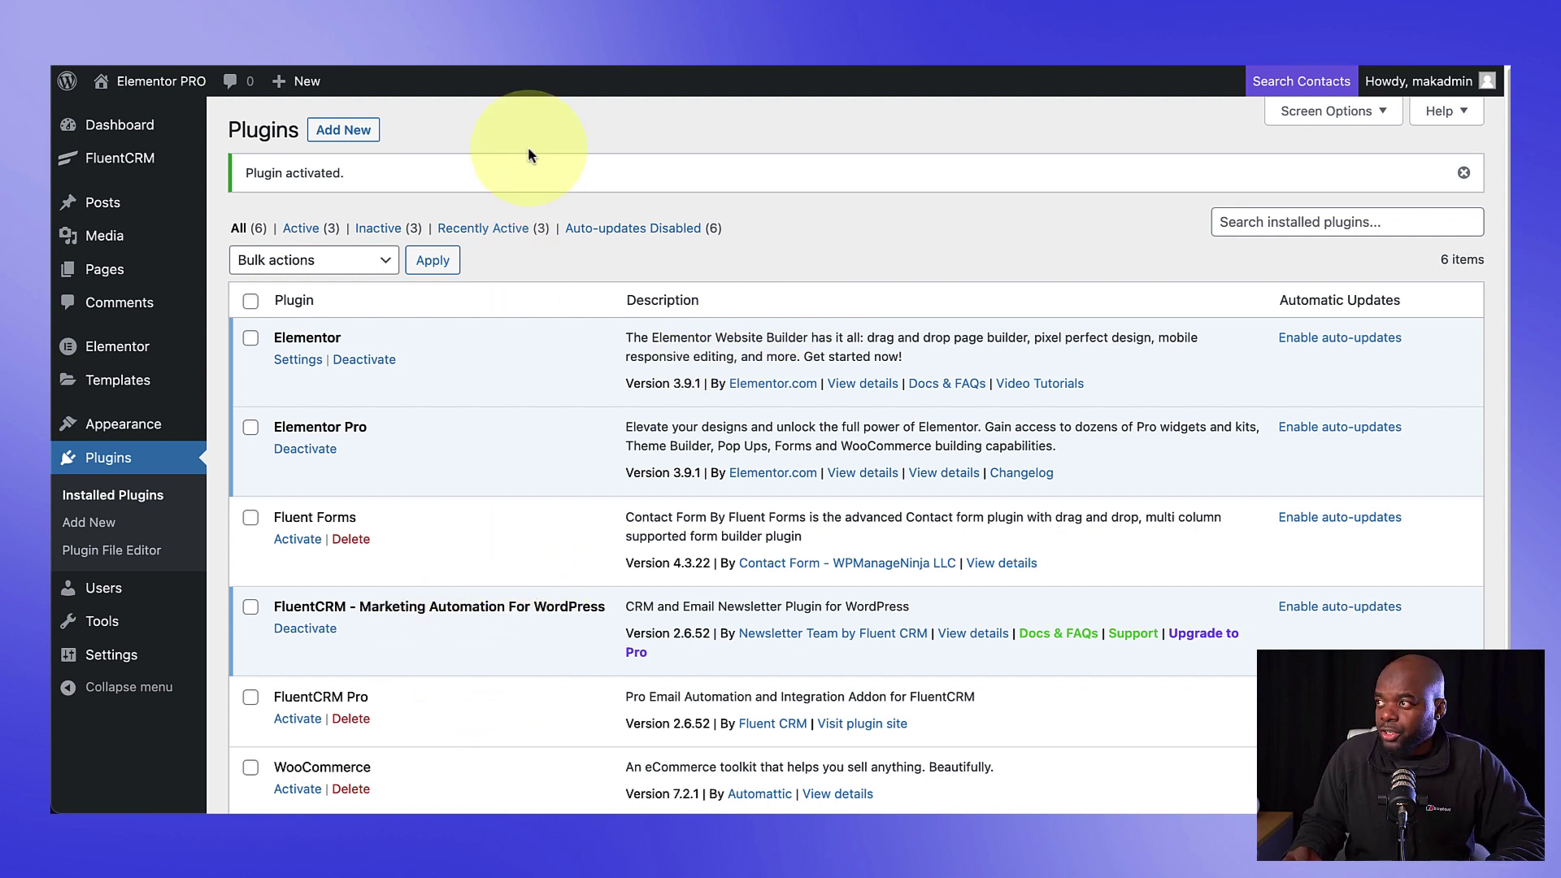
{"action": "left_click", "coordinate": [602, 53]}
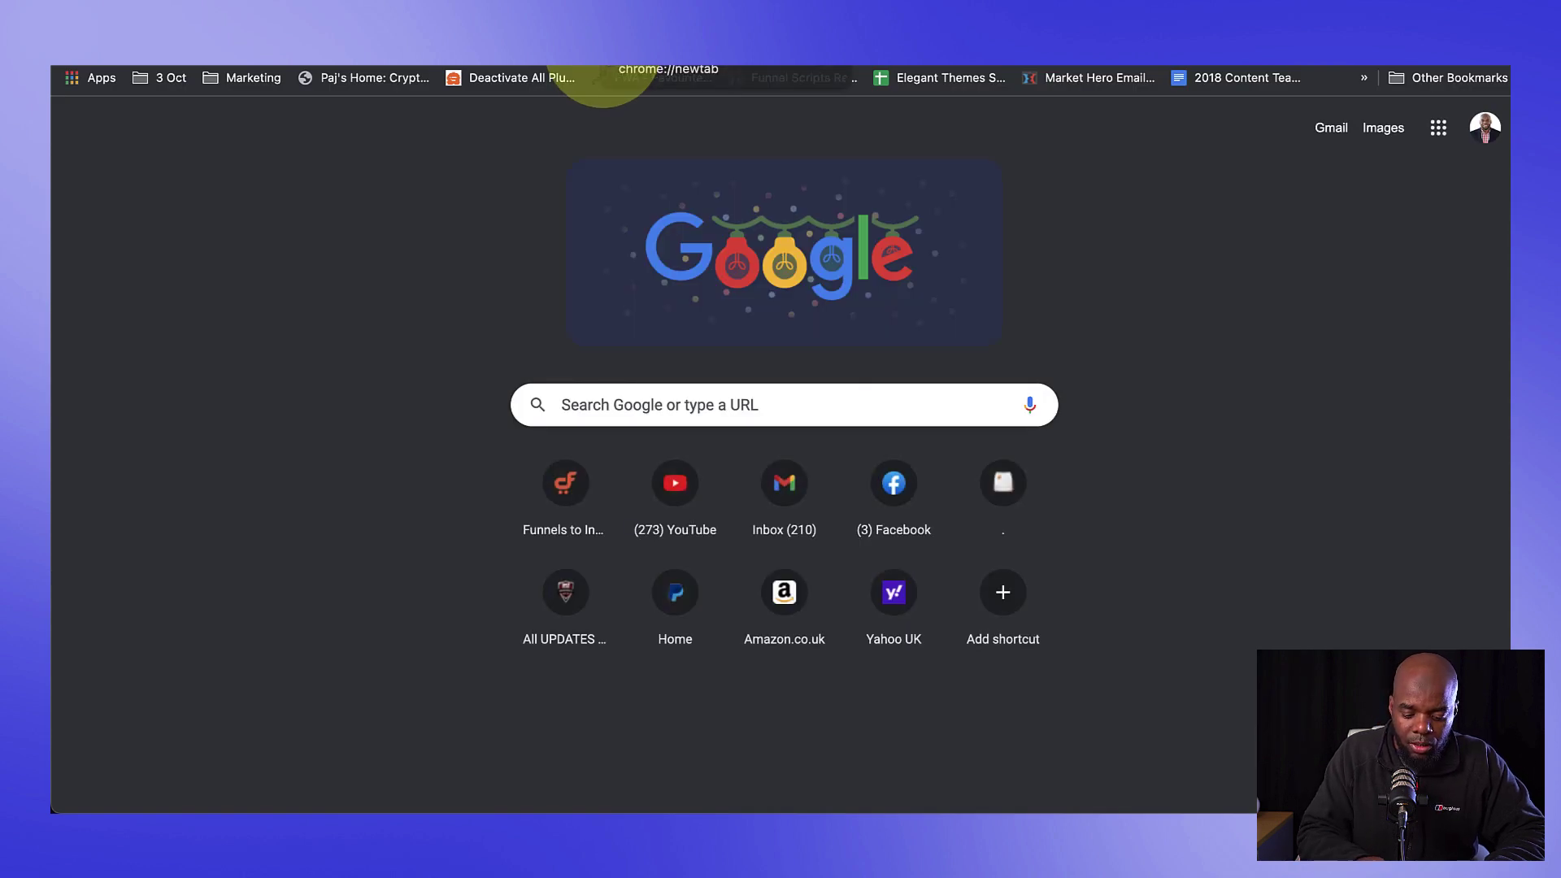
Step: Load funnelstoincome.com/fluentcrm and review the pricing plans for 1, 5 and 50 sites
{"action": "type", "text": "fu"}
{"action": "key", "text": "Right"}
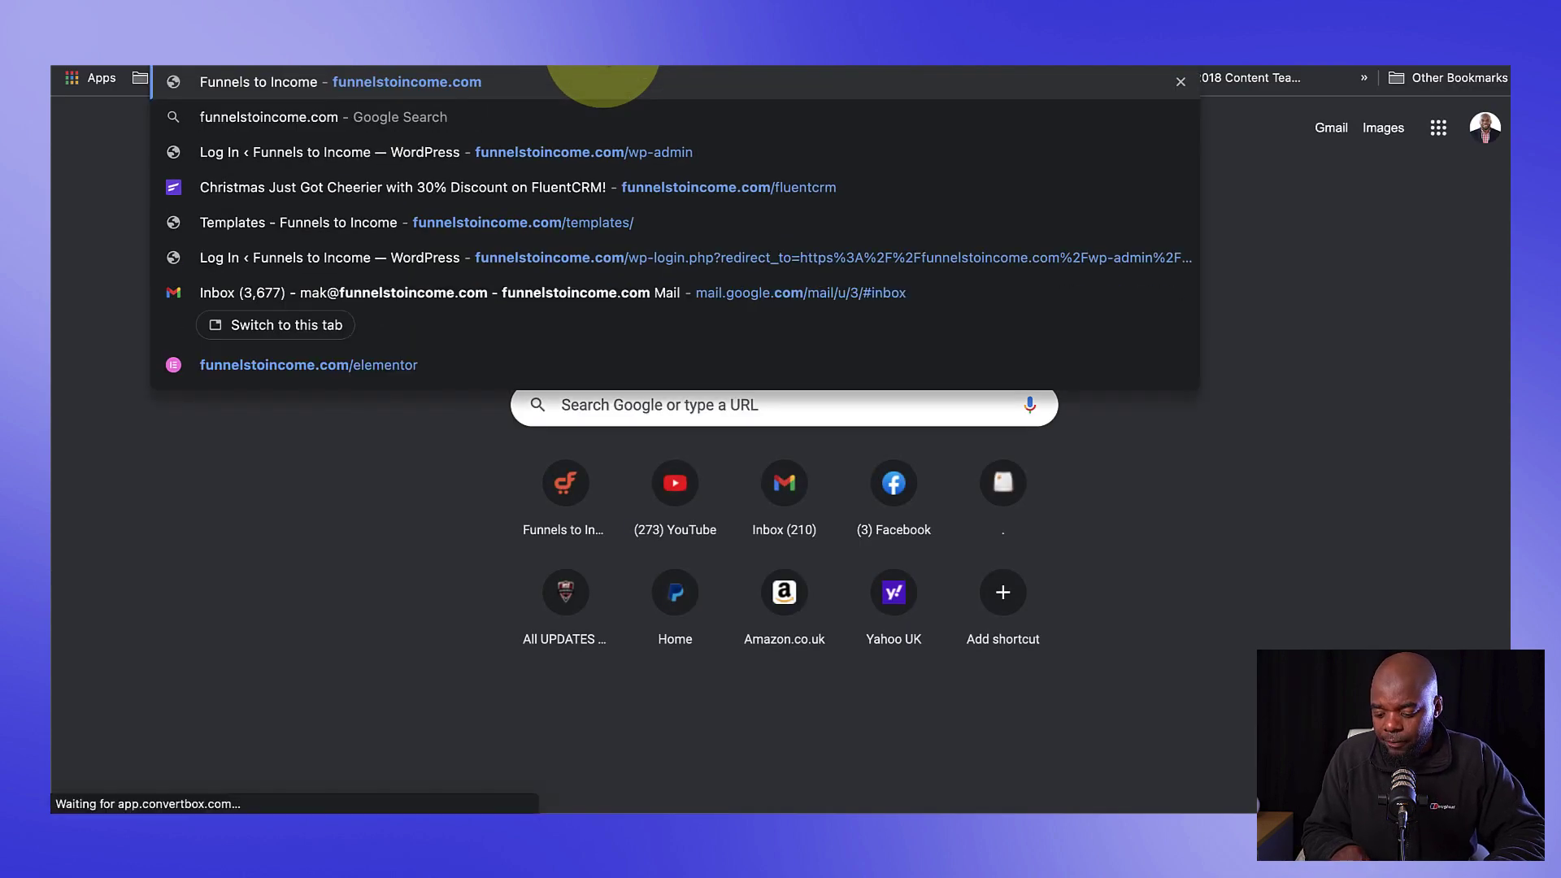
{"action": "type", "text": "/fluentcrm"}
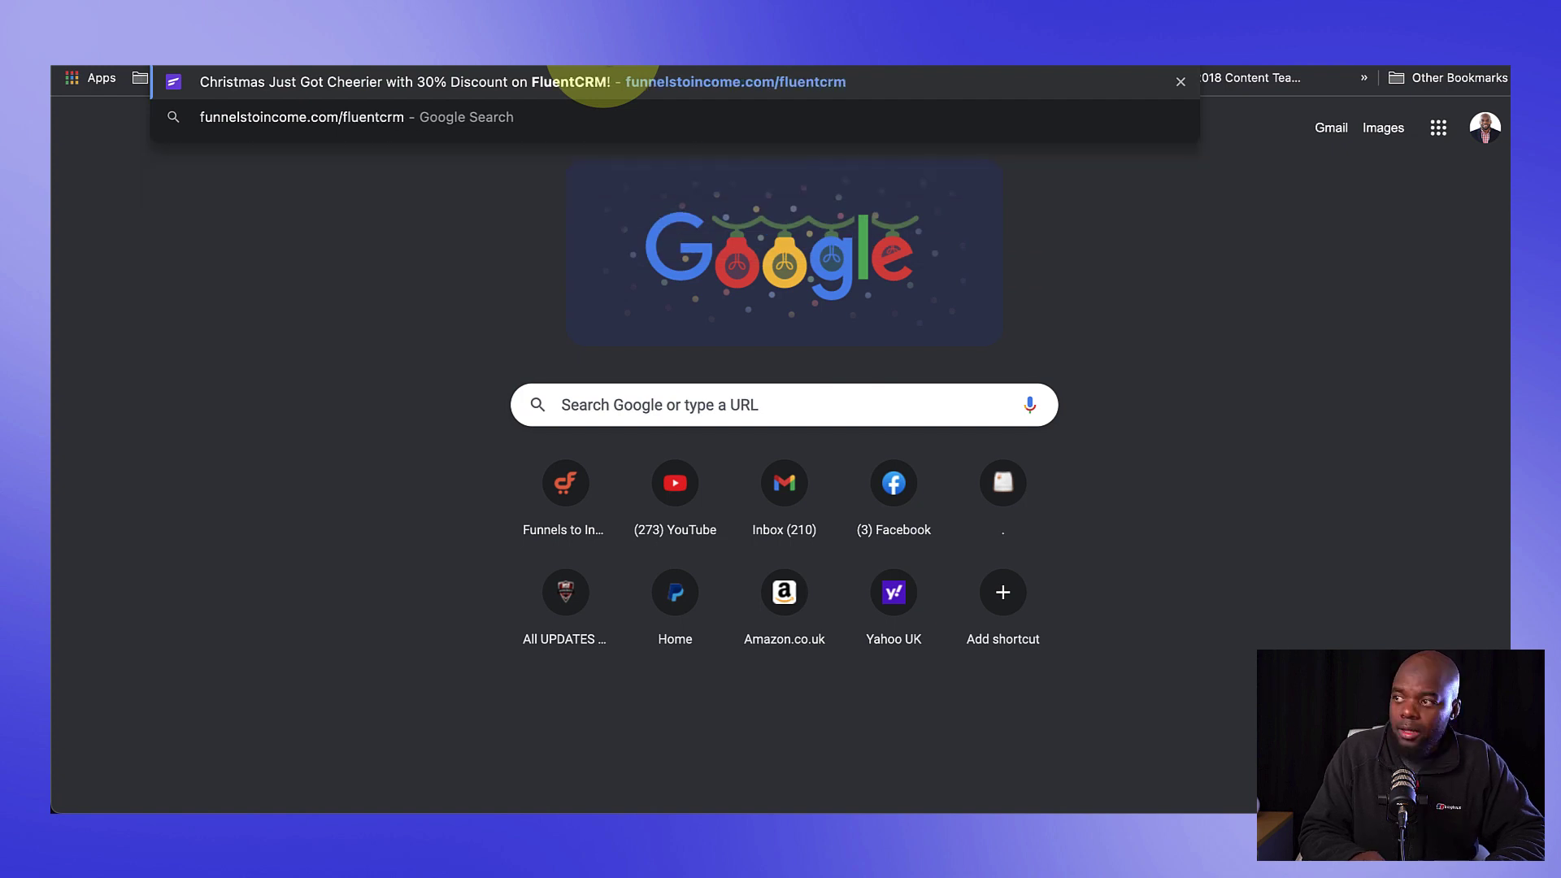
{"action": "key", "text": "Return"}
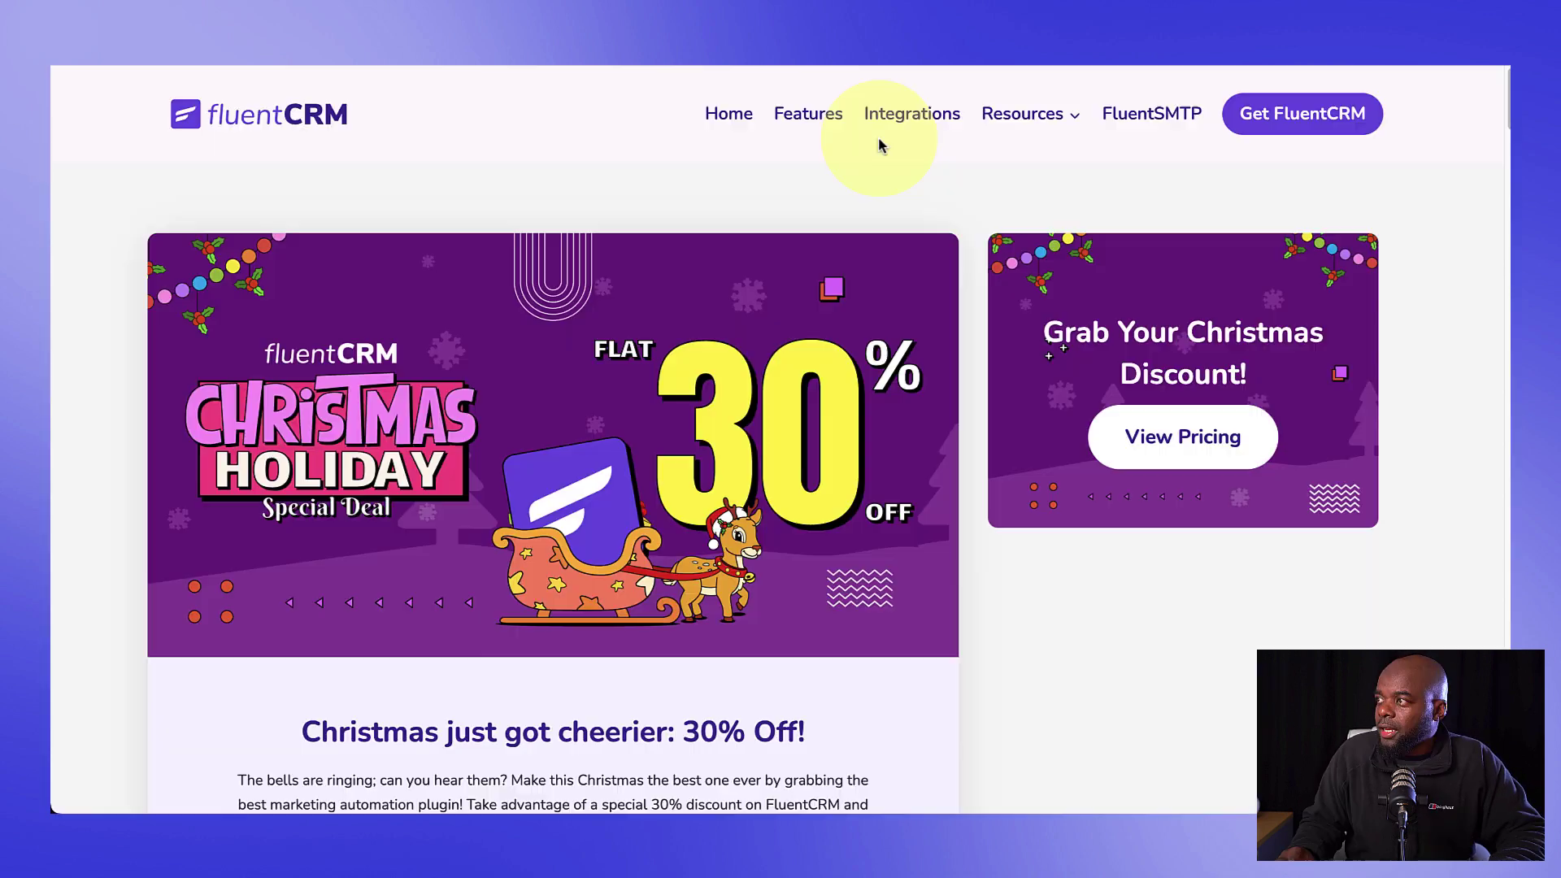
{"action": "left_click", "coordinate": [1296, 118]}
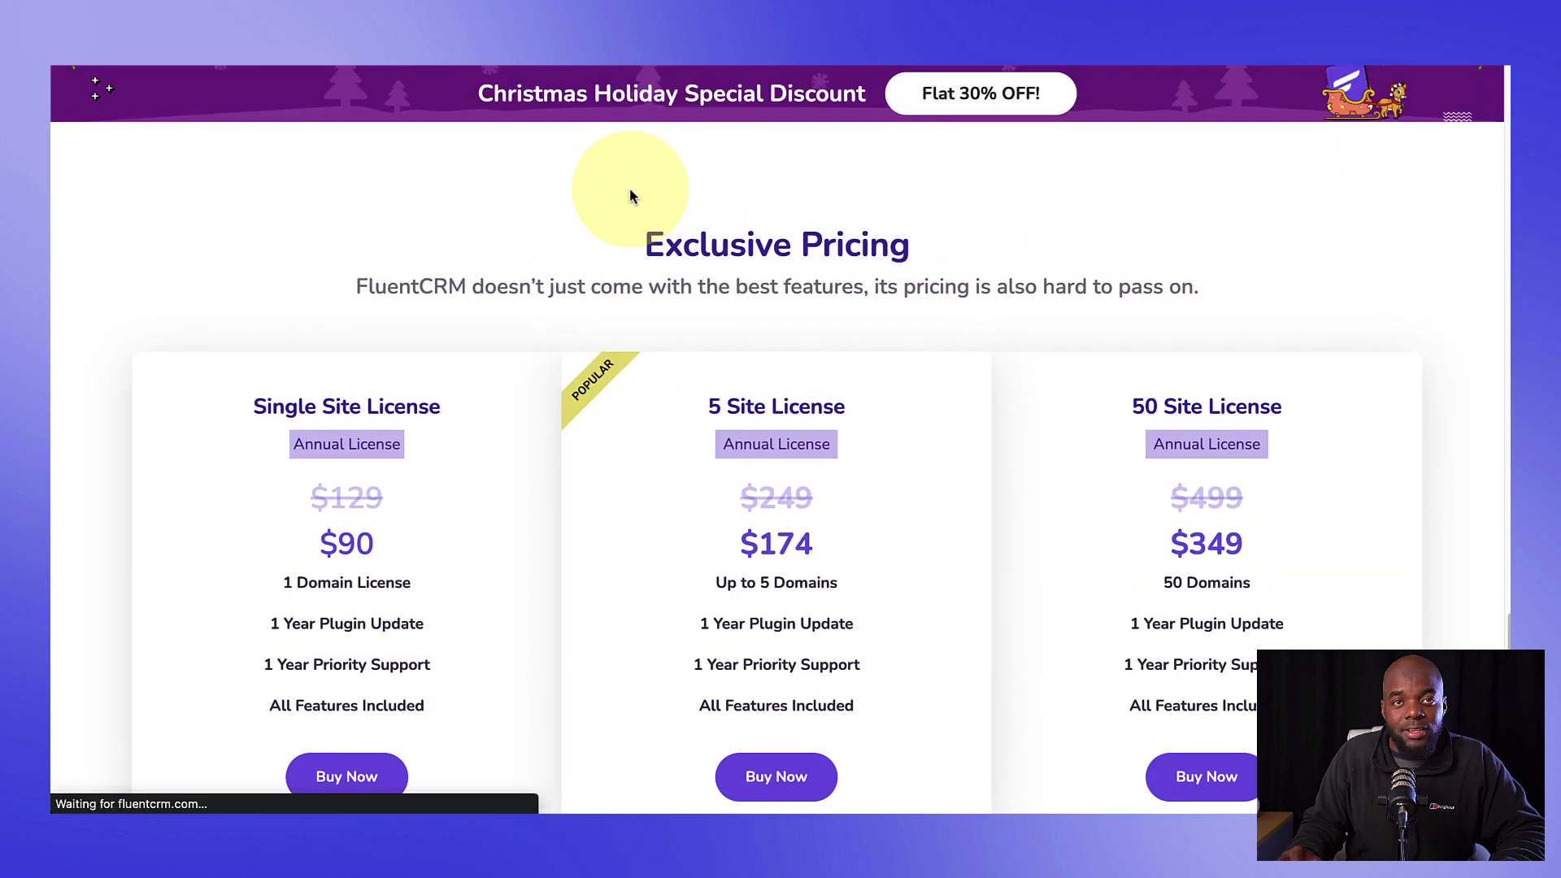
{"action": "scroll", "coordinate": [940, 496], "scroll_direction": "down", "scroll_amount": 3}
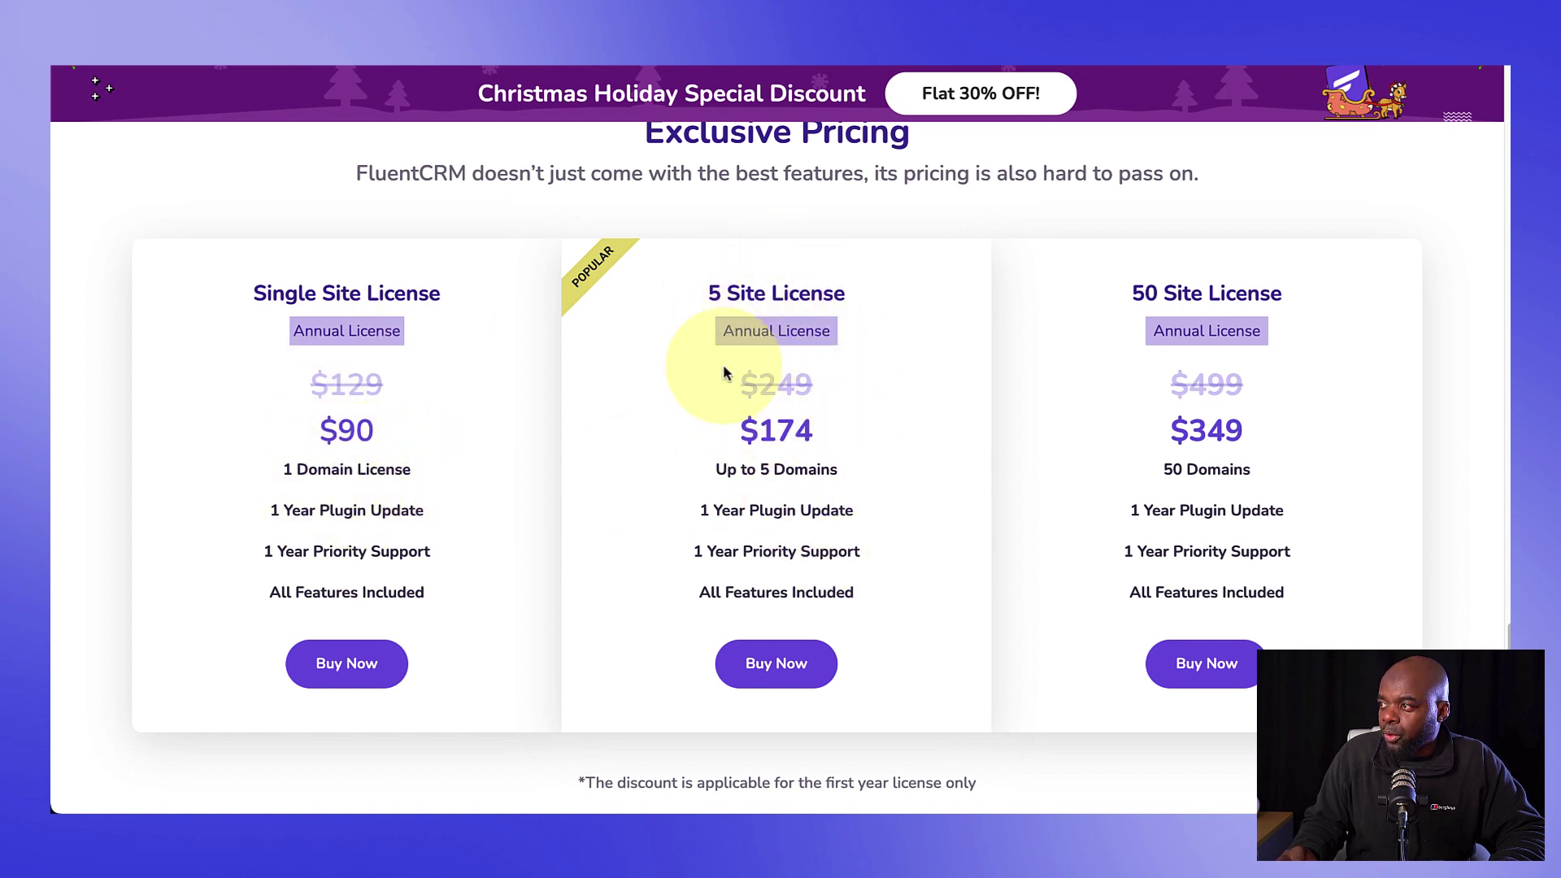
{"action": "scroll", "coordinate": [920, 543], "scroll_direction": "up", "scroll_amount": 2}
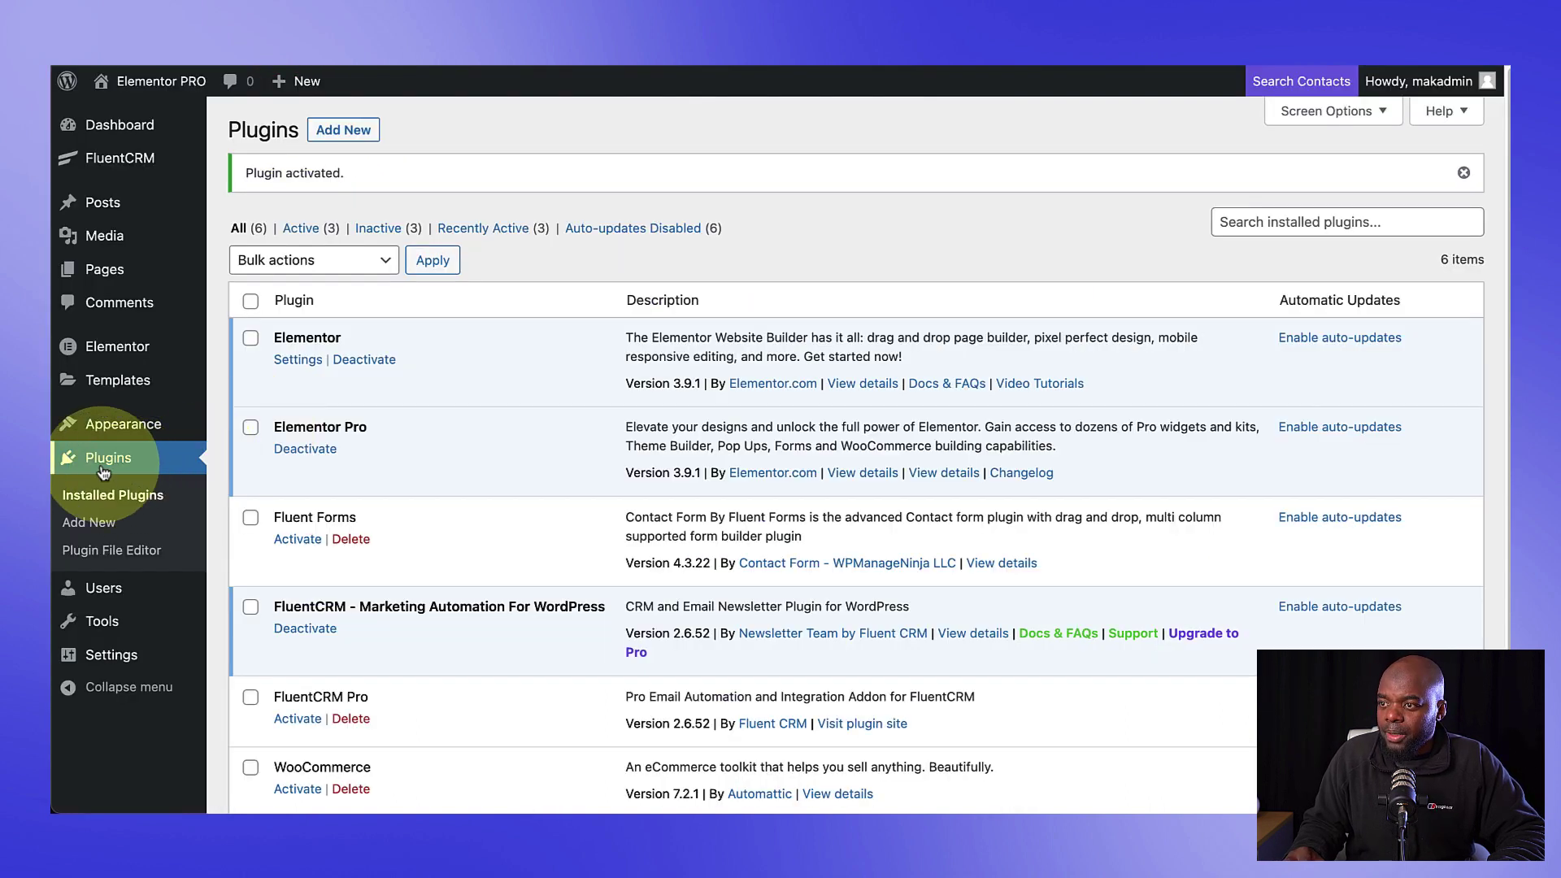
Step: Upload the FluentCRM Pro zip, confirm it is active, and go to the FluentCRM dashboard
{"action": "left_click", "coordinate": [352, 137]}
{"action": "left_click", "coordinate": [404, 130]}
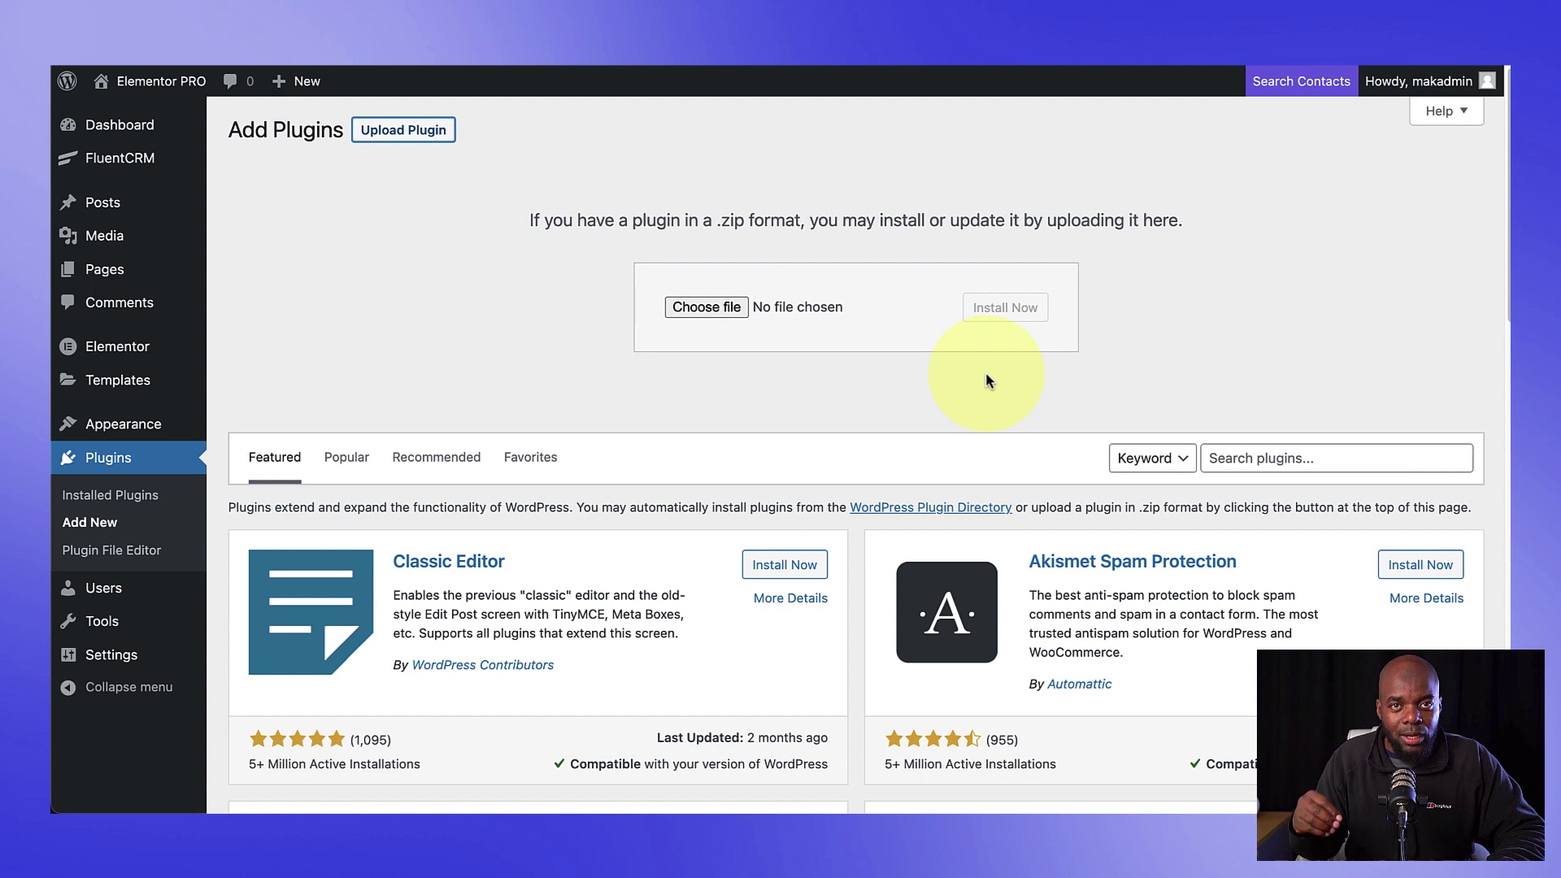
{"action": "left_click", "coordinate": [144, 502]}
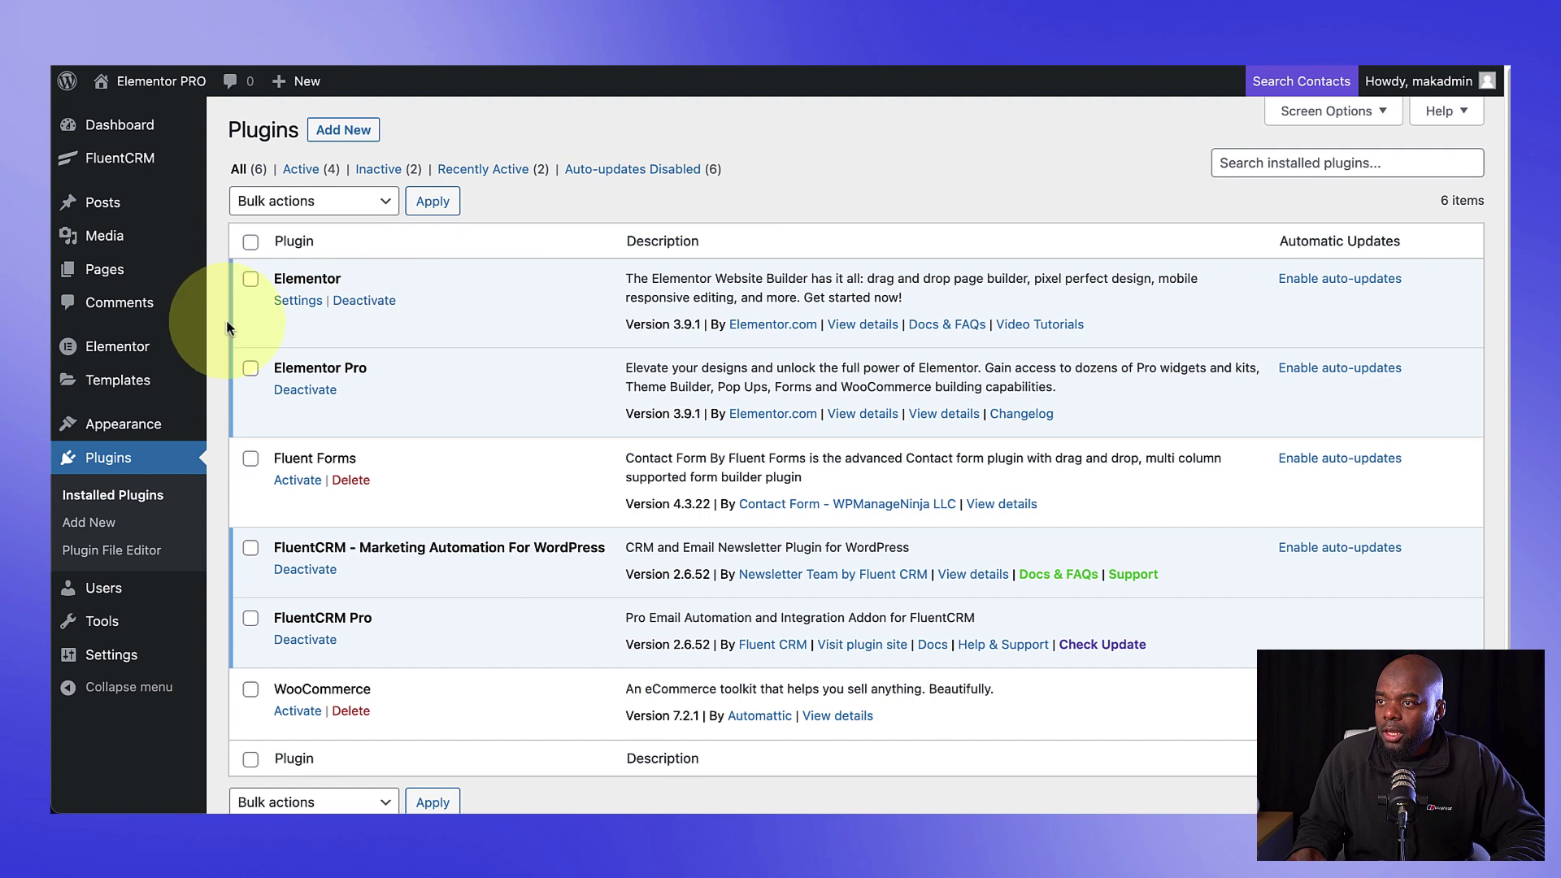
{"action": "mouse_move", "coordinate": [122, 158]}
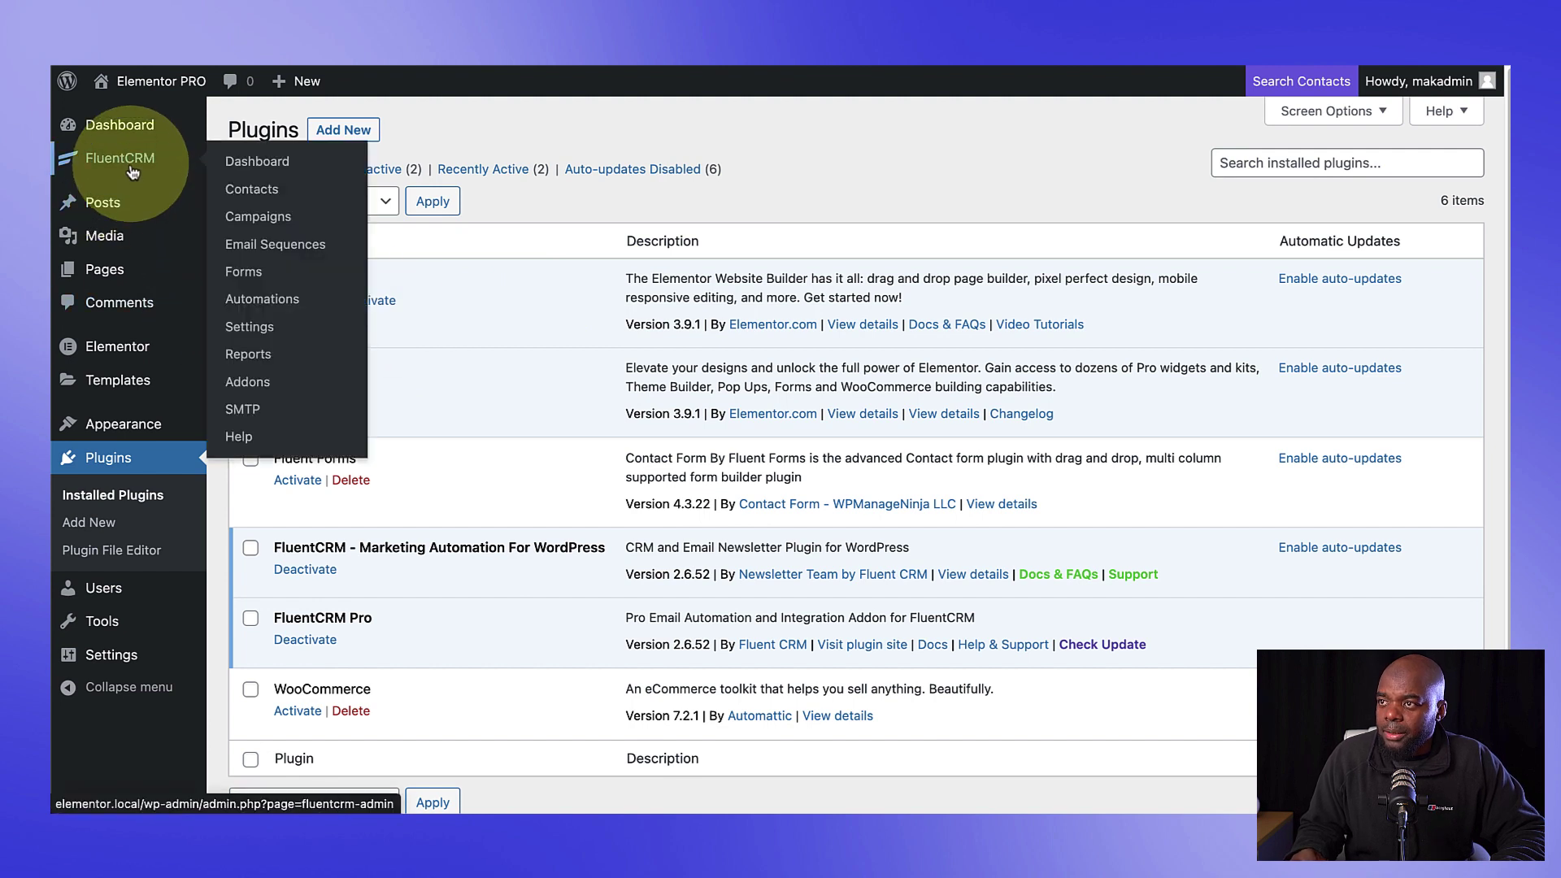
{"action": "left_click", "coordinate": [283, 165]}
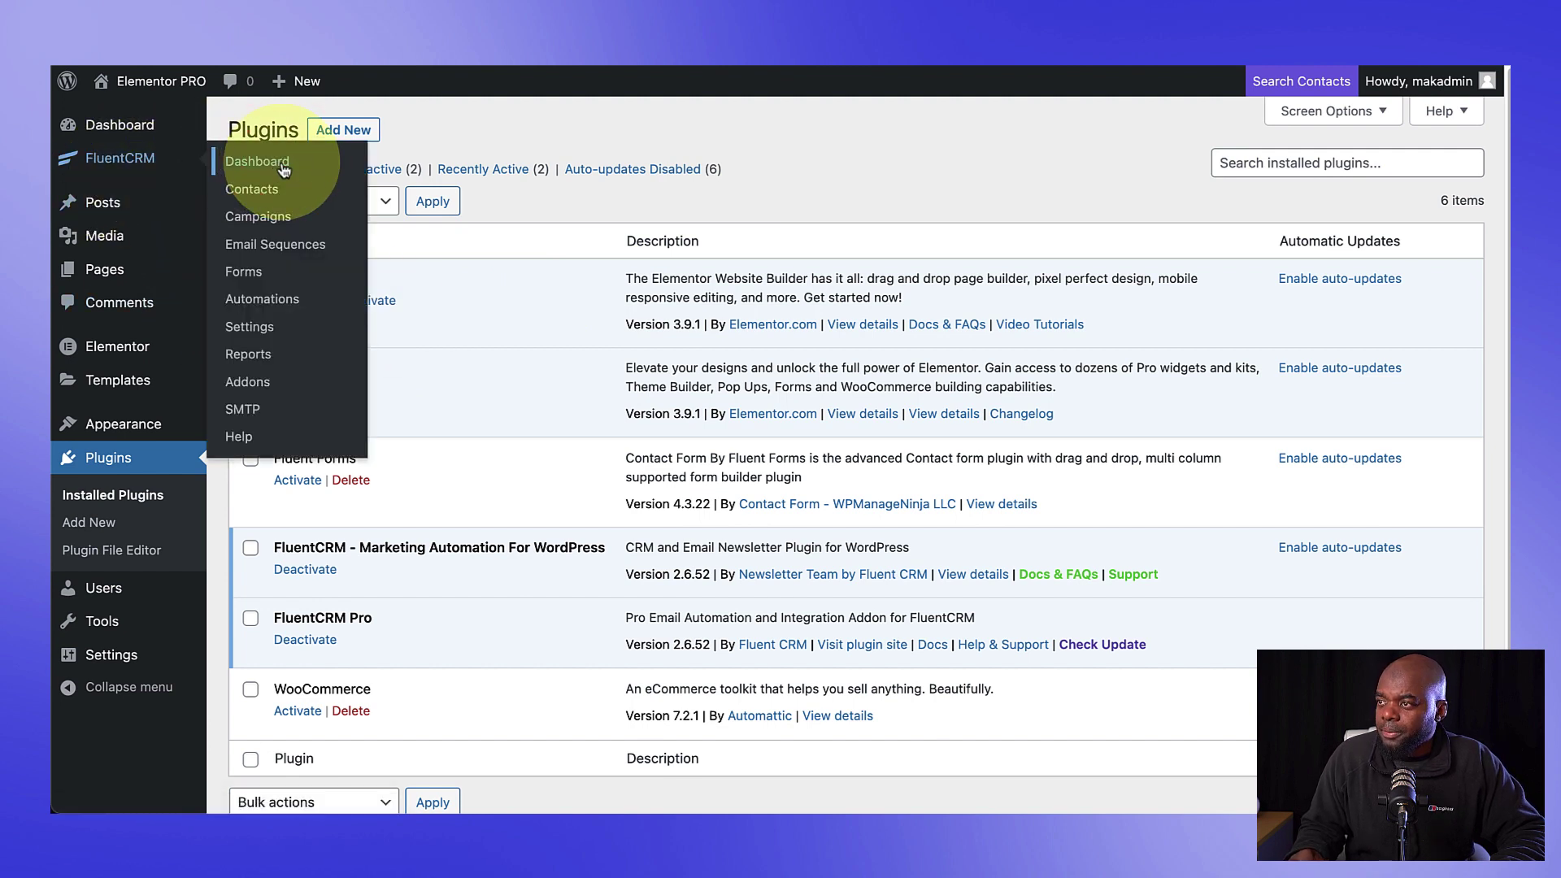
Step: Create a FluentCRM tag titled 'Downloaded Free Guide'
{"action": "mouse_move", "coordinate": [960, 136]}
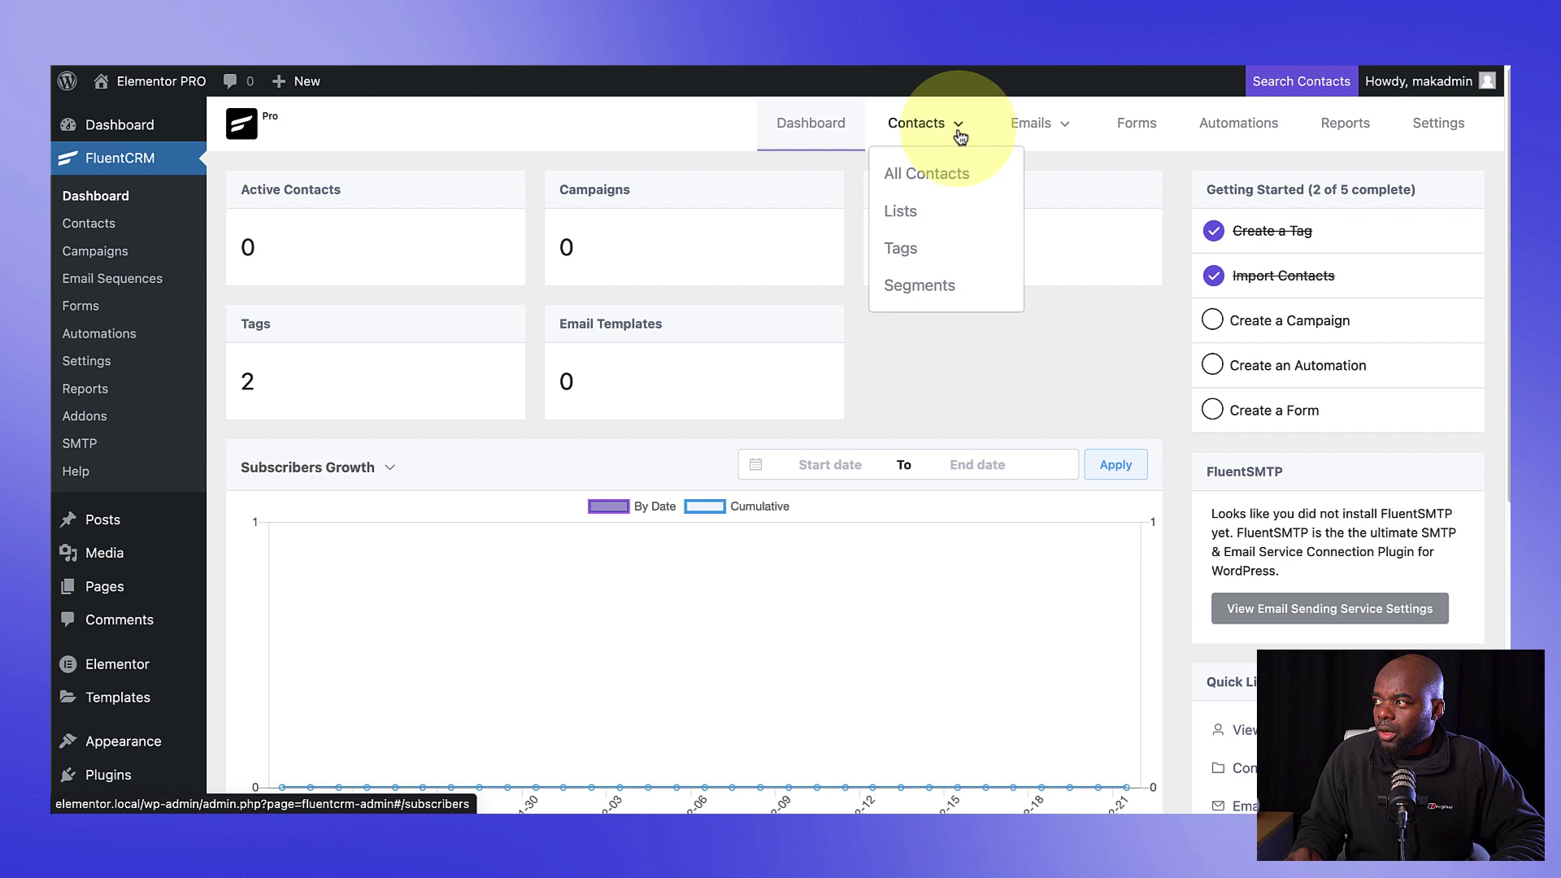
{"action": "left_click", "coordinate": [916, 243]}
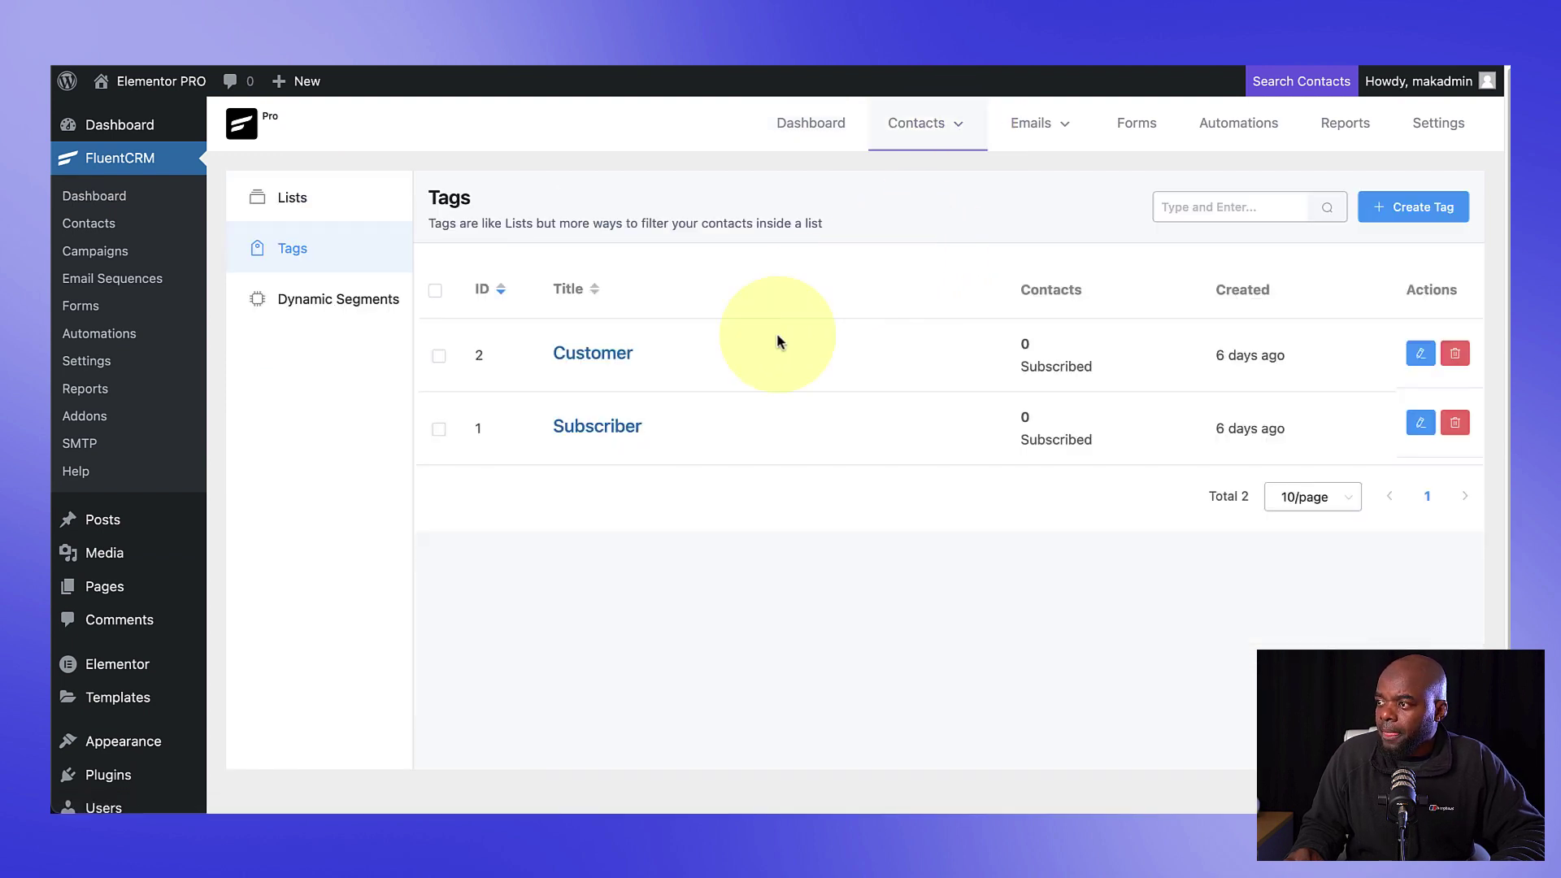
{"action": "left_click", "coordinate": [1428, 210]}
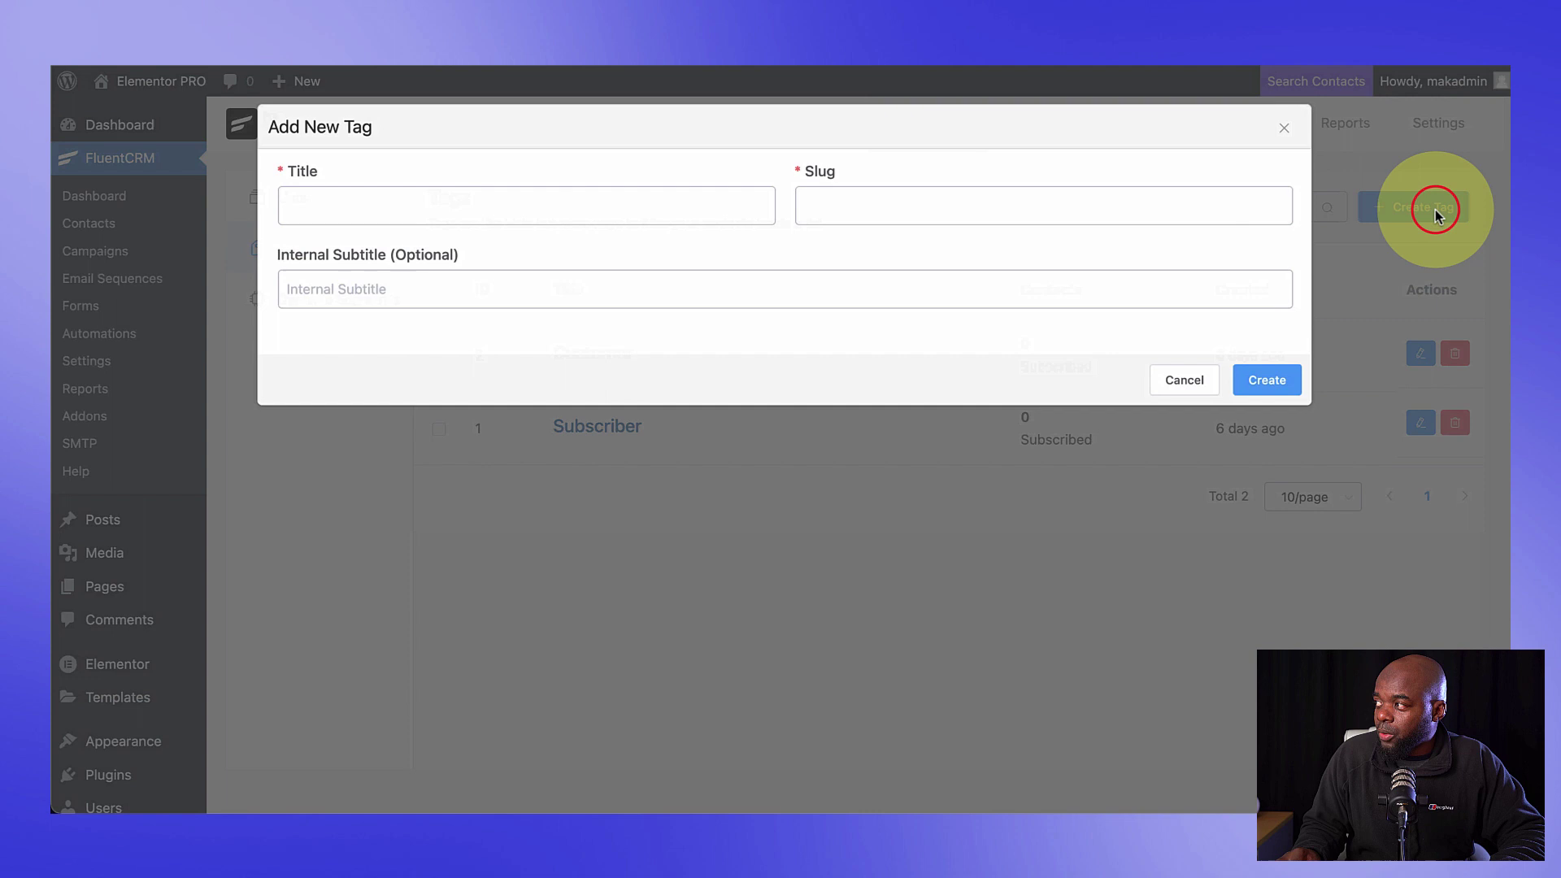
{"action": "left_click", "coordinate": [691, 200]}
{"action": "type", "text": "free Guide"}
{"action": "left_click", "coordinate": [292, 212]}
{"action": "key", "text": "BackSpace"}
{"action": "type", "text": "F"}
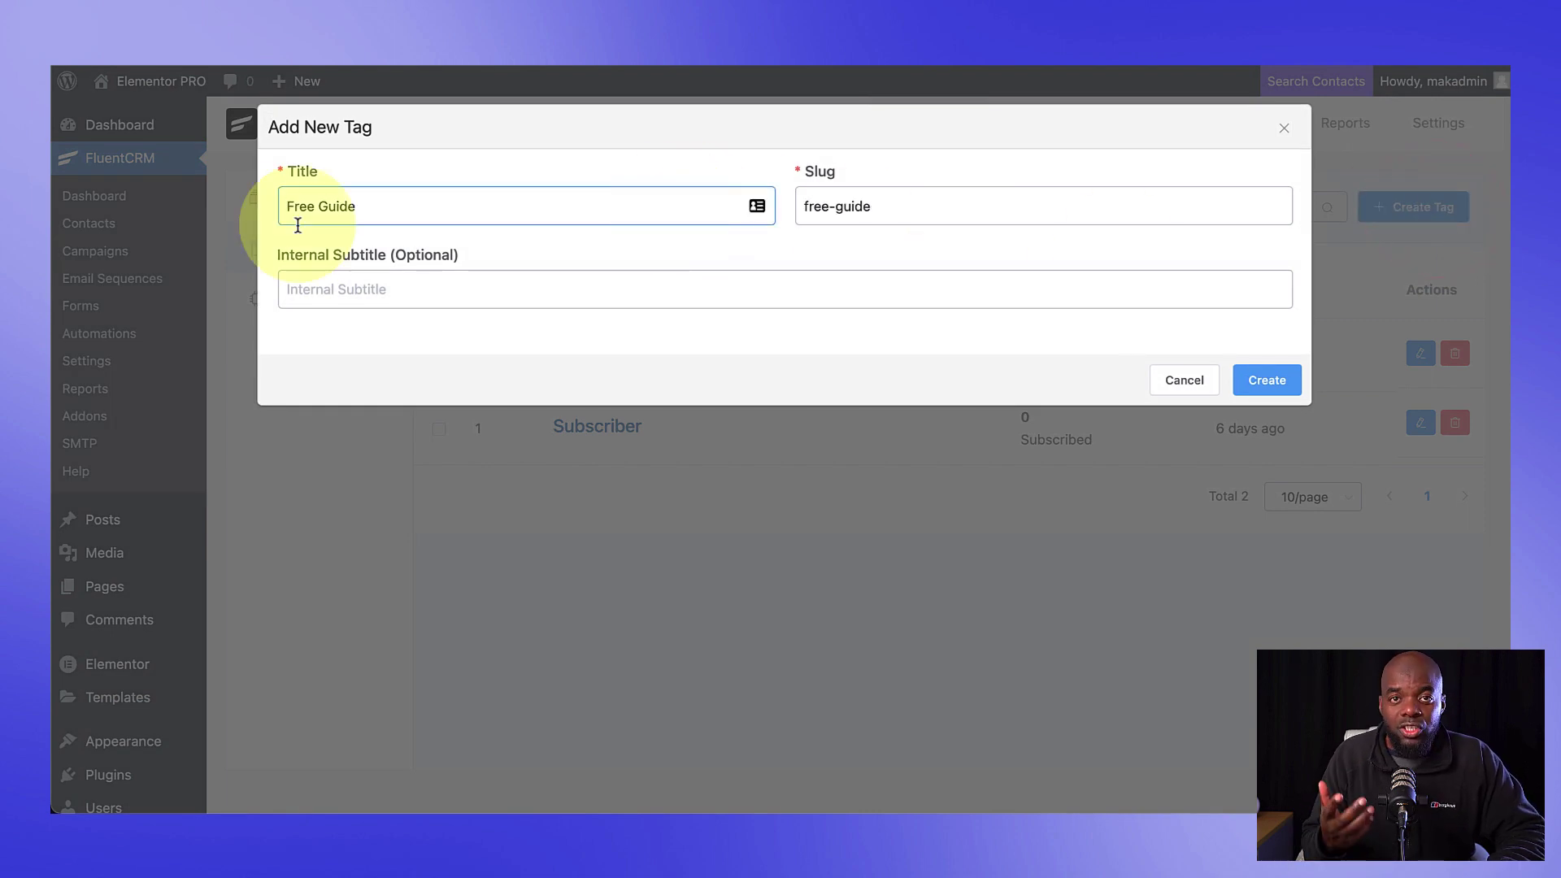
{"action": "type", "text": "Downlo"}
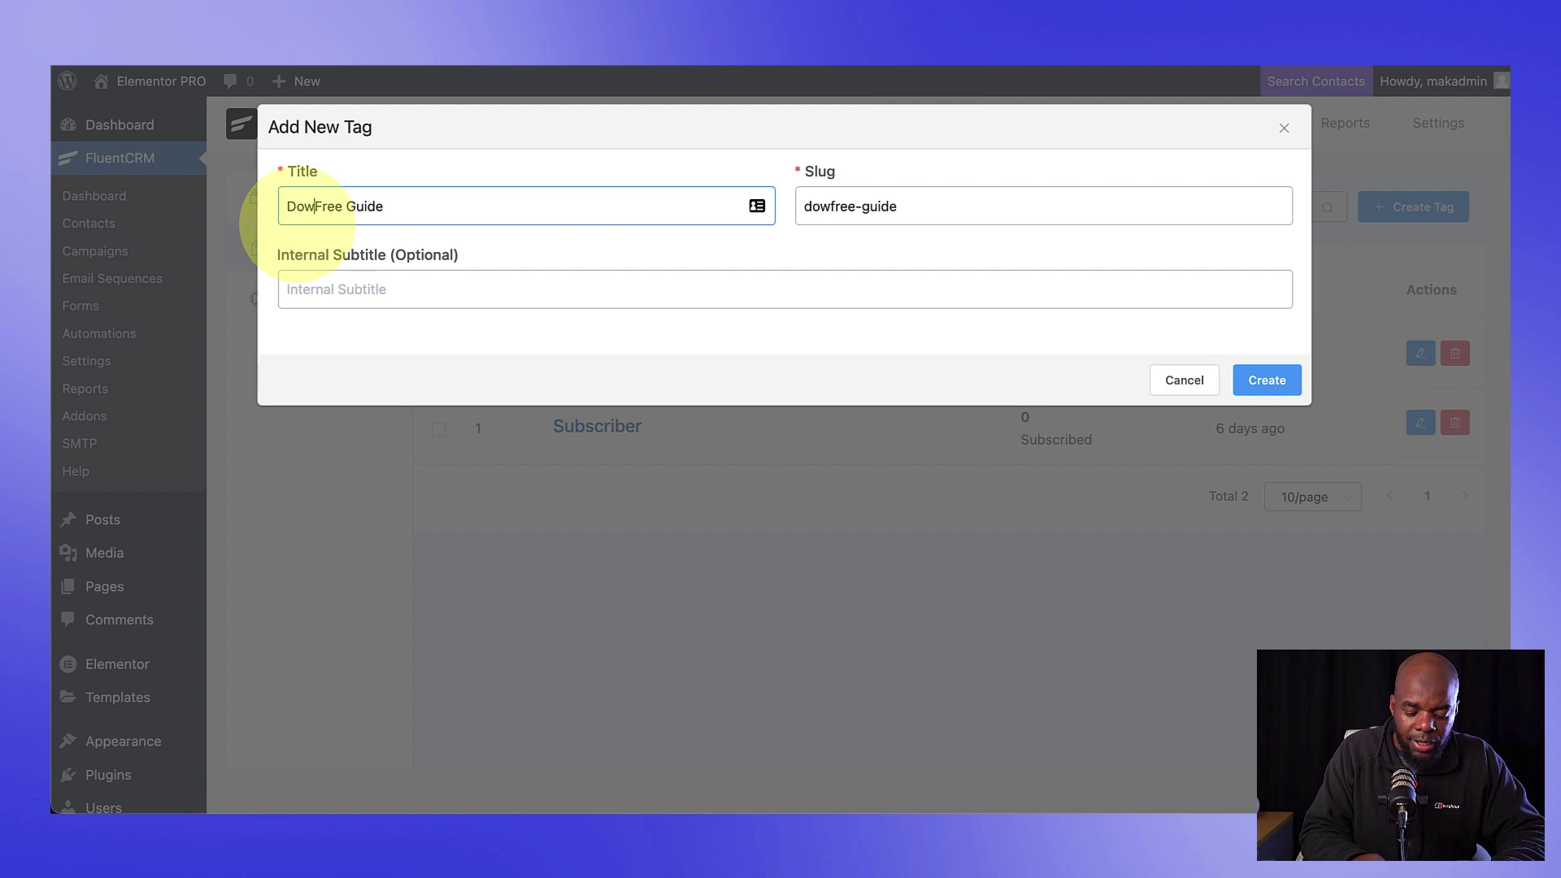
{"action": "type", "text": "aded"}
{"action": "left_click", "coordinate": [1275, 380]}
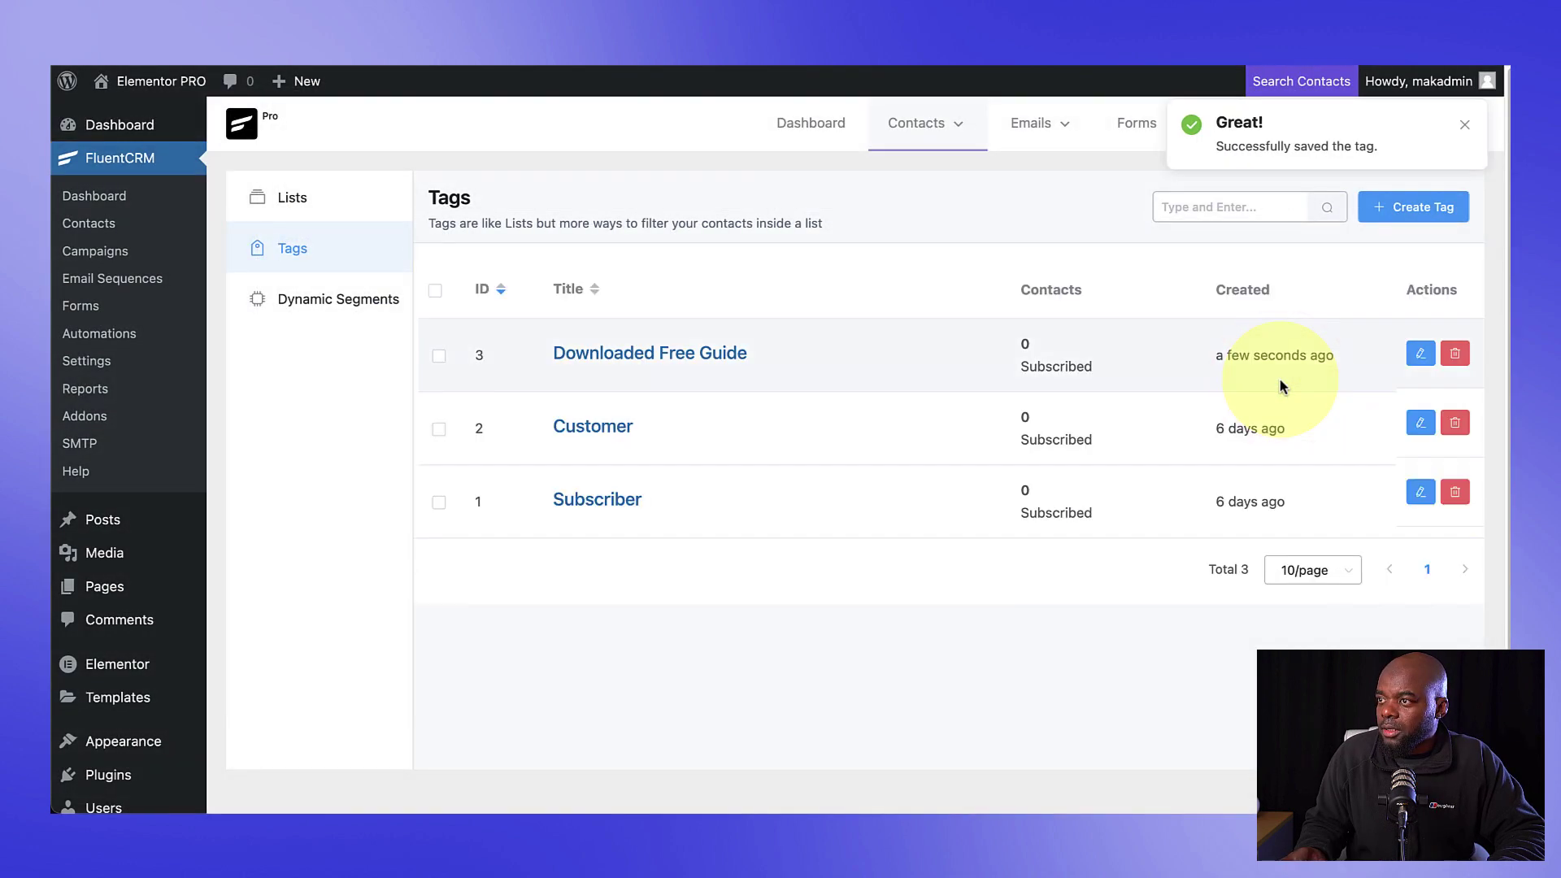
Step: Create a contact list titled 'Free Guide List'
{"action": "mouse_move", "coordinate": [951, 130]}
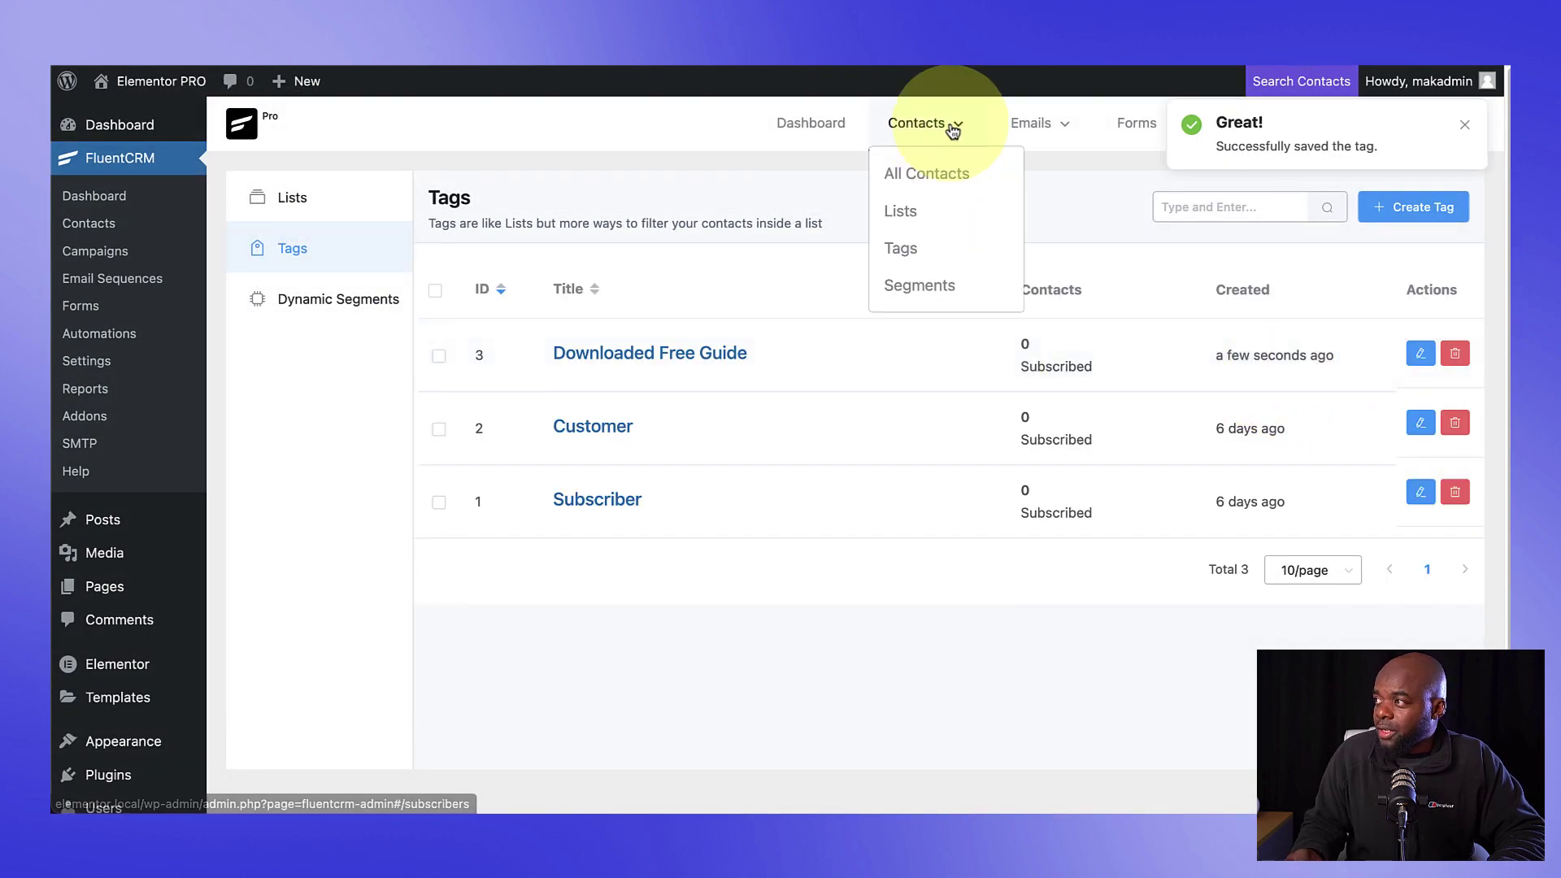
{"action": "left_click", "coordinate": [904, 210]}
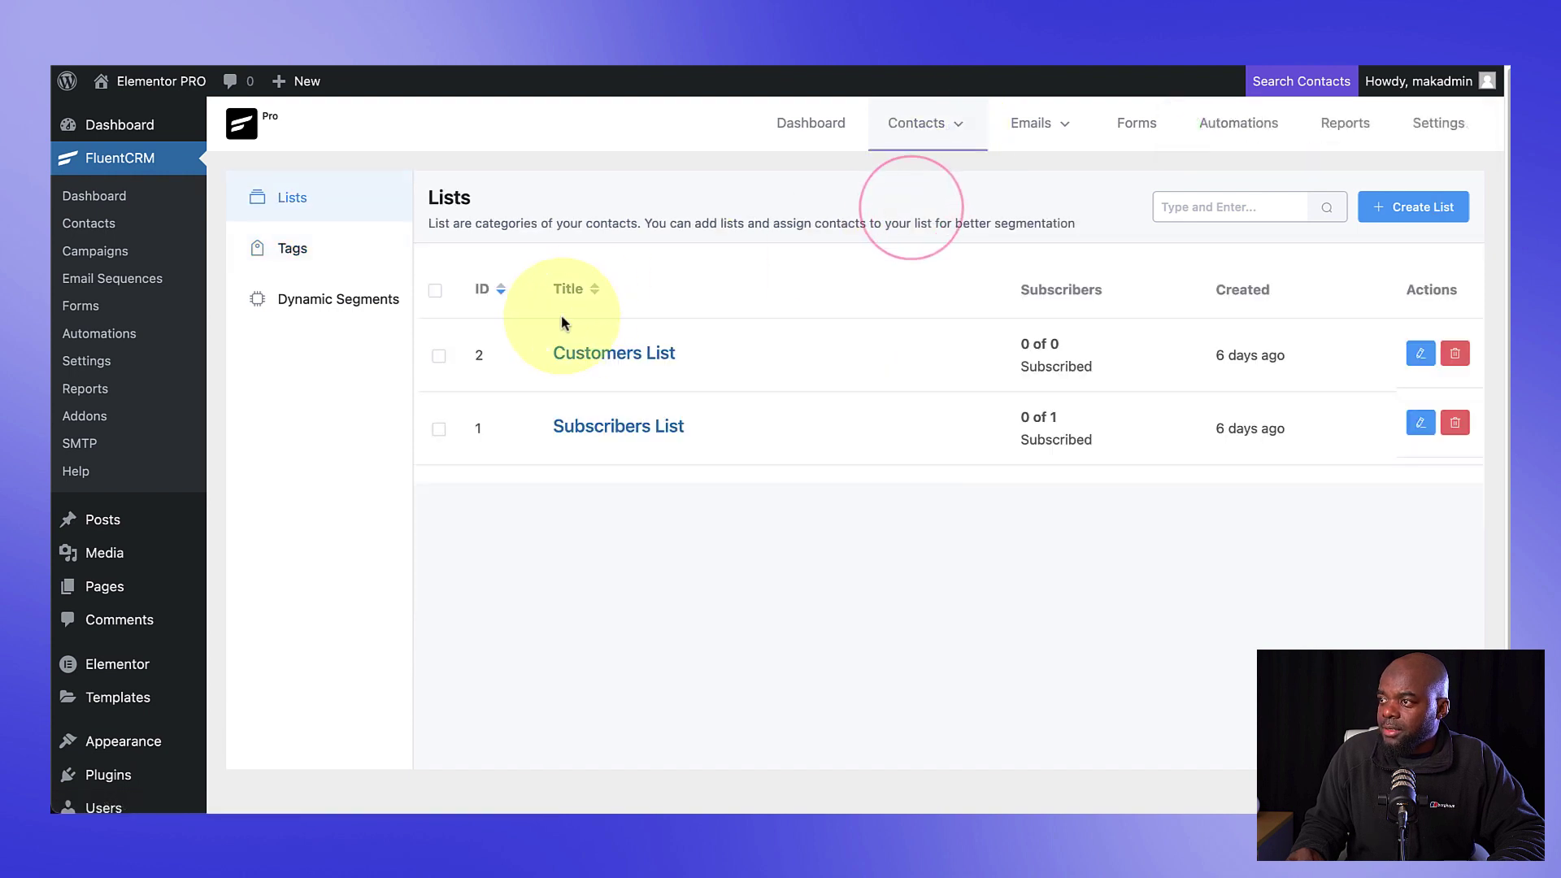
{"action": "left_click", "coordinate": [1416, 208]}
{"action": "left_click", "coordinate": [620, 215]}
{"action": "type", "text": "Free Guide"}
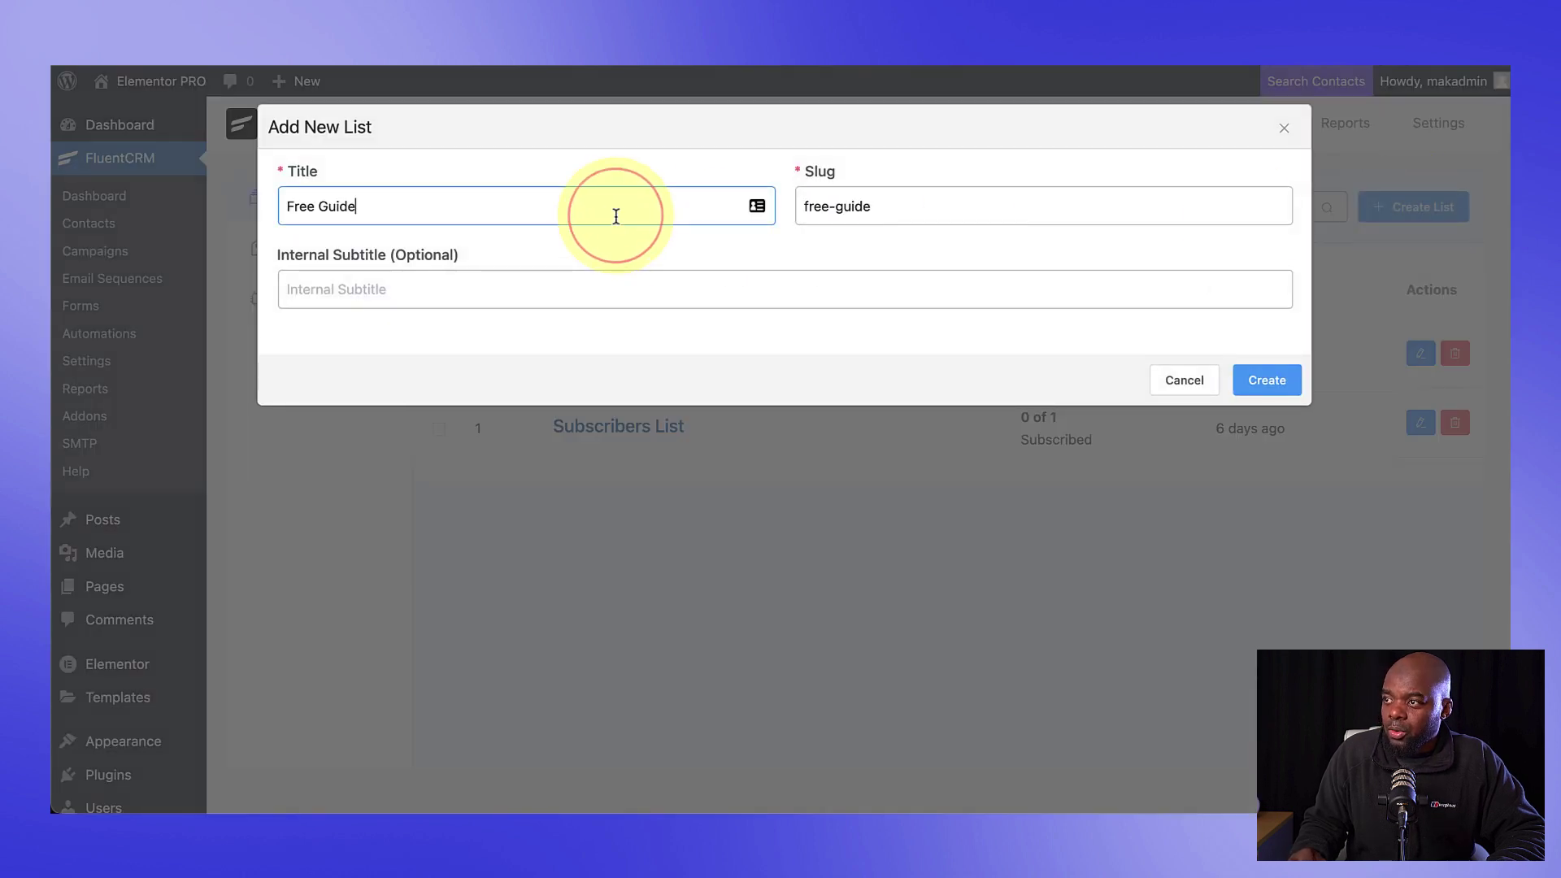
{"action": "type", "text": " List"}
{"action": "left_click", "coordinate": [1266, 380]}
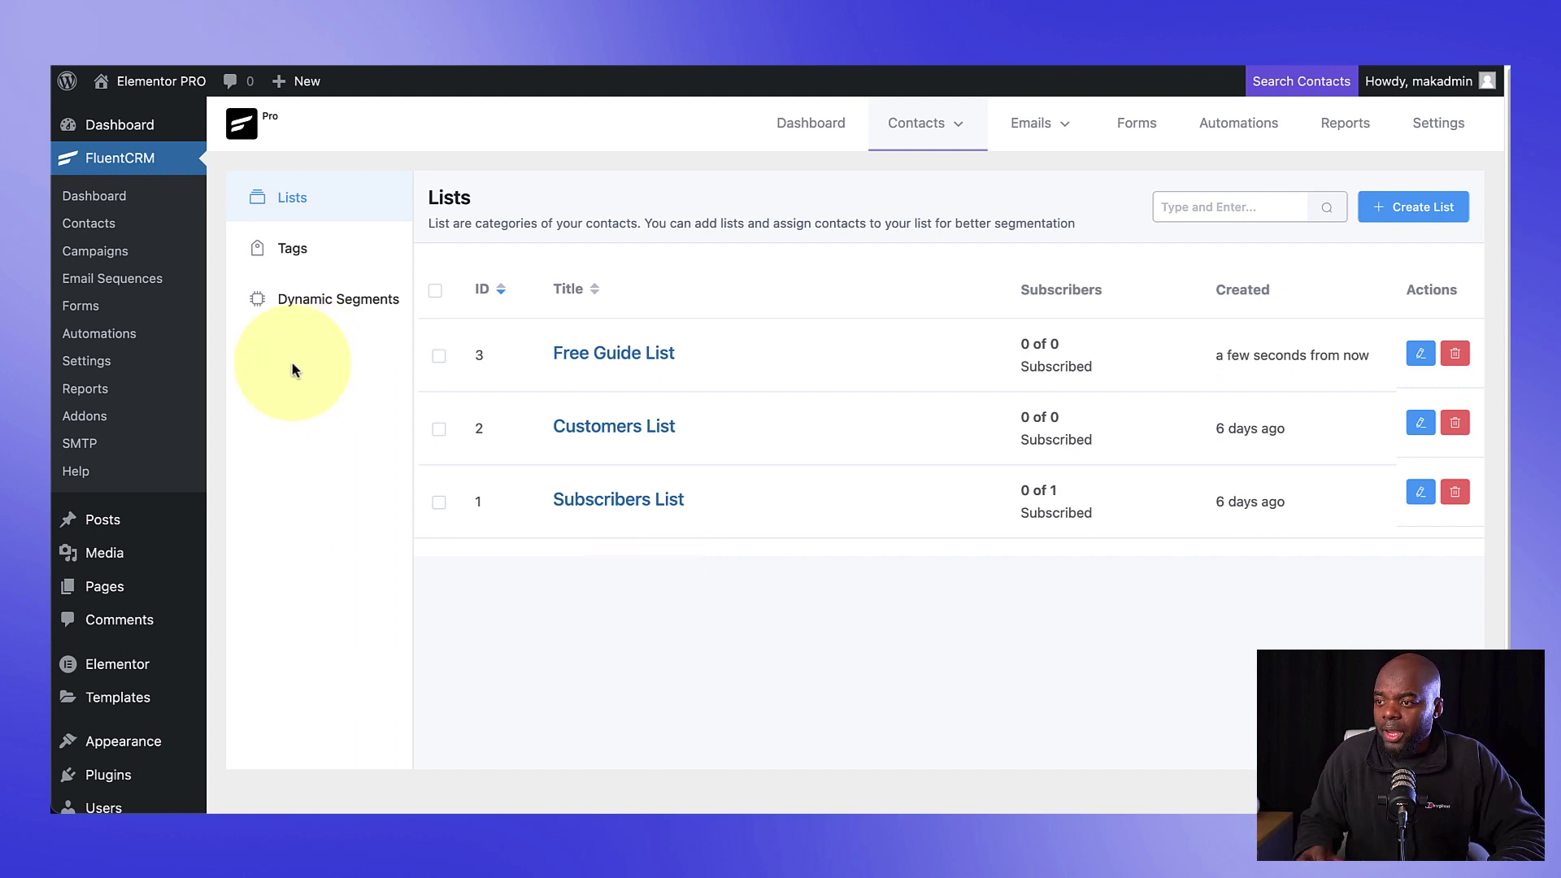
Step: Add a new page titled 'Free Guide Landing' and launch it in Elementor
{"action": "mouse_move", "coordinate": [89, 588]}
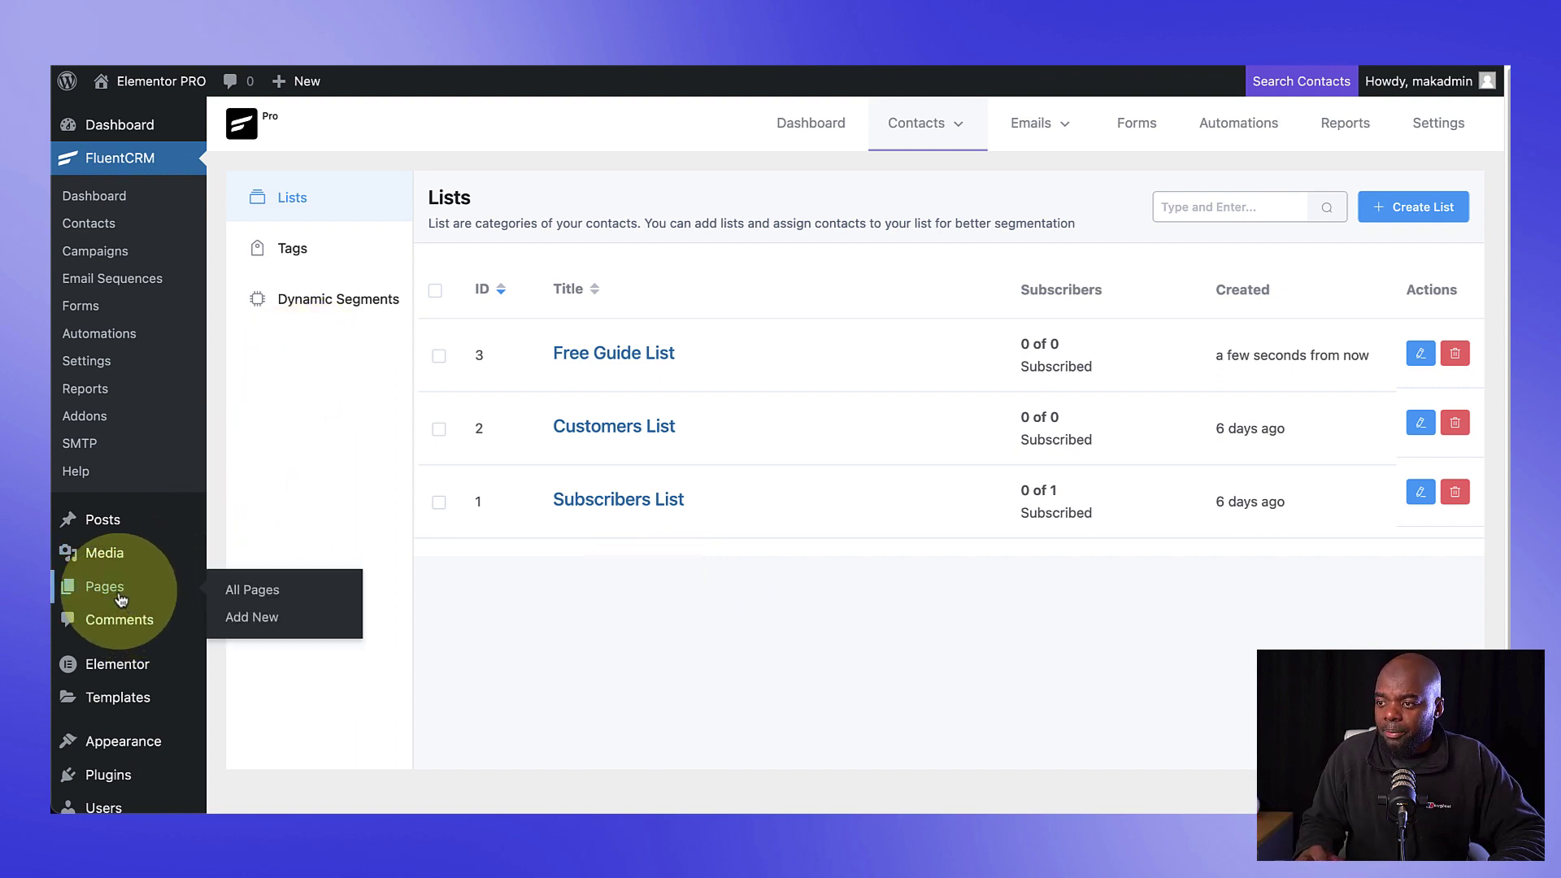
{"action": "left_click", "coordinate": [271, 623]}
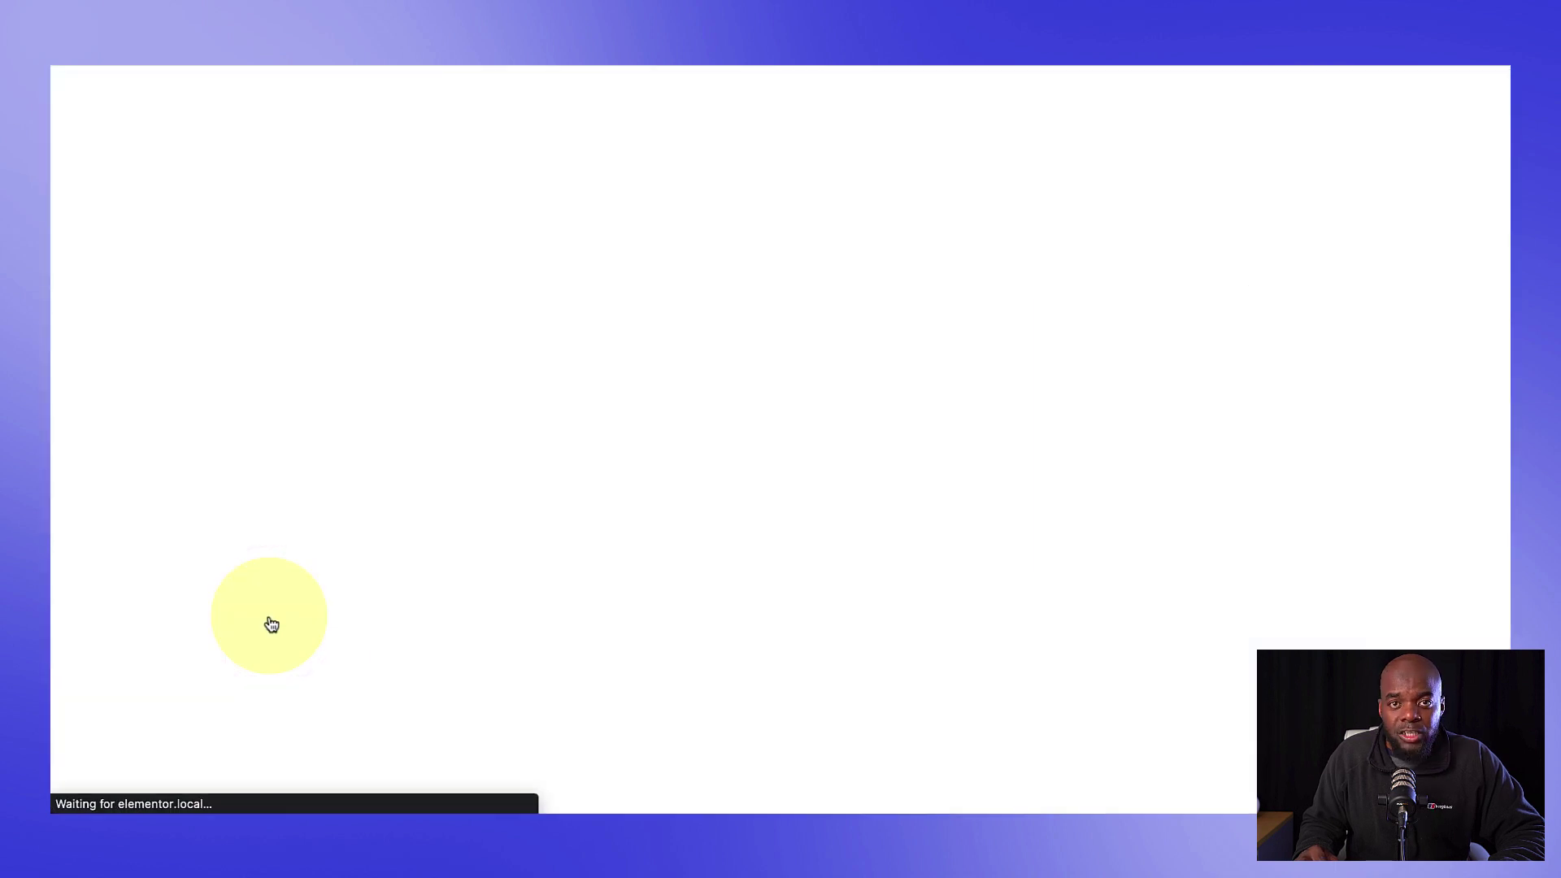
{"action": "left_click", "coordinate": [382, 227]}
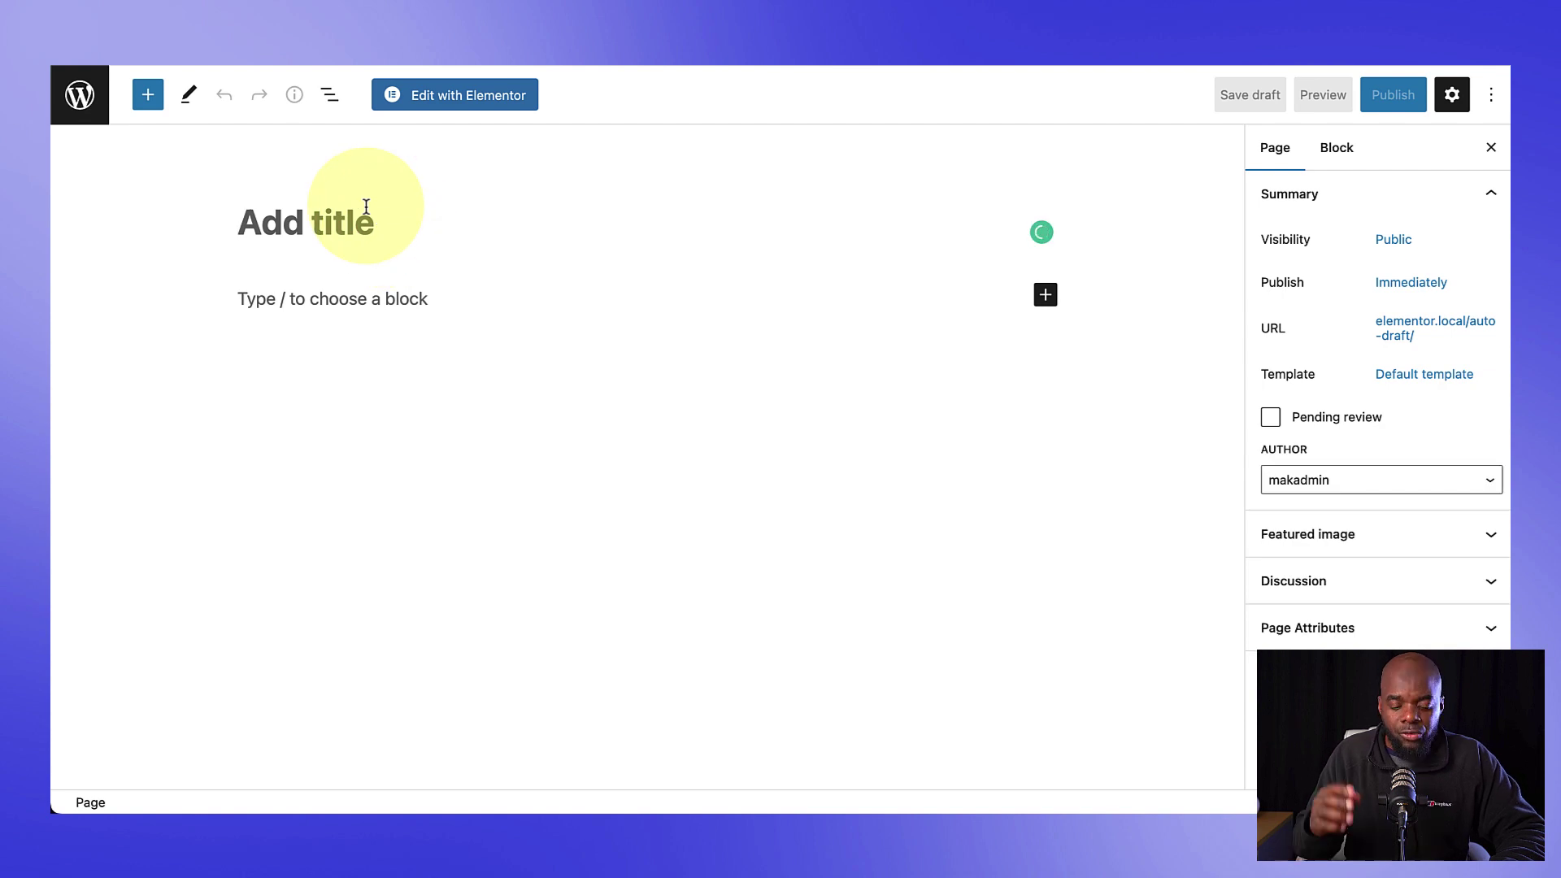
{"action": "type", "text": "Free Guide Landing"}
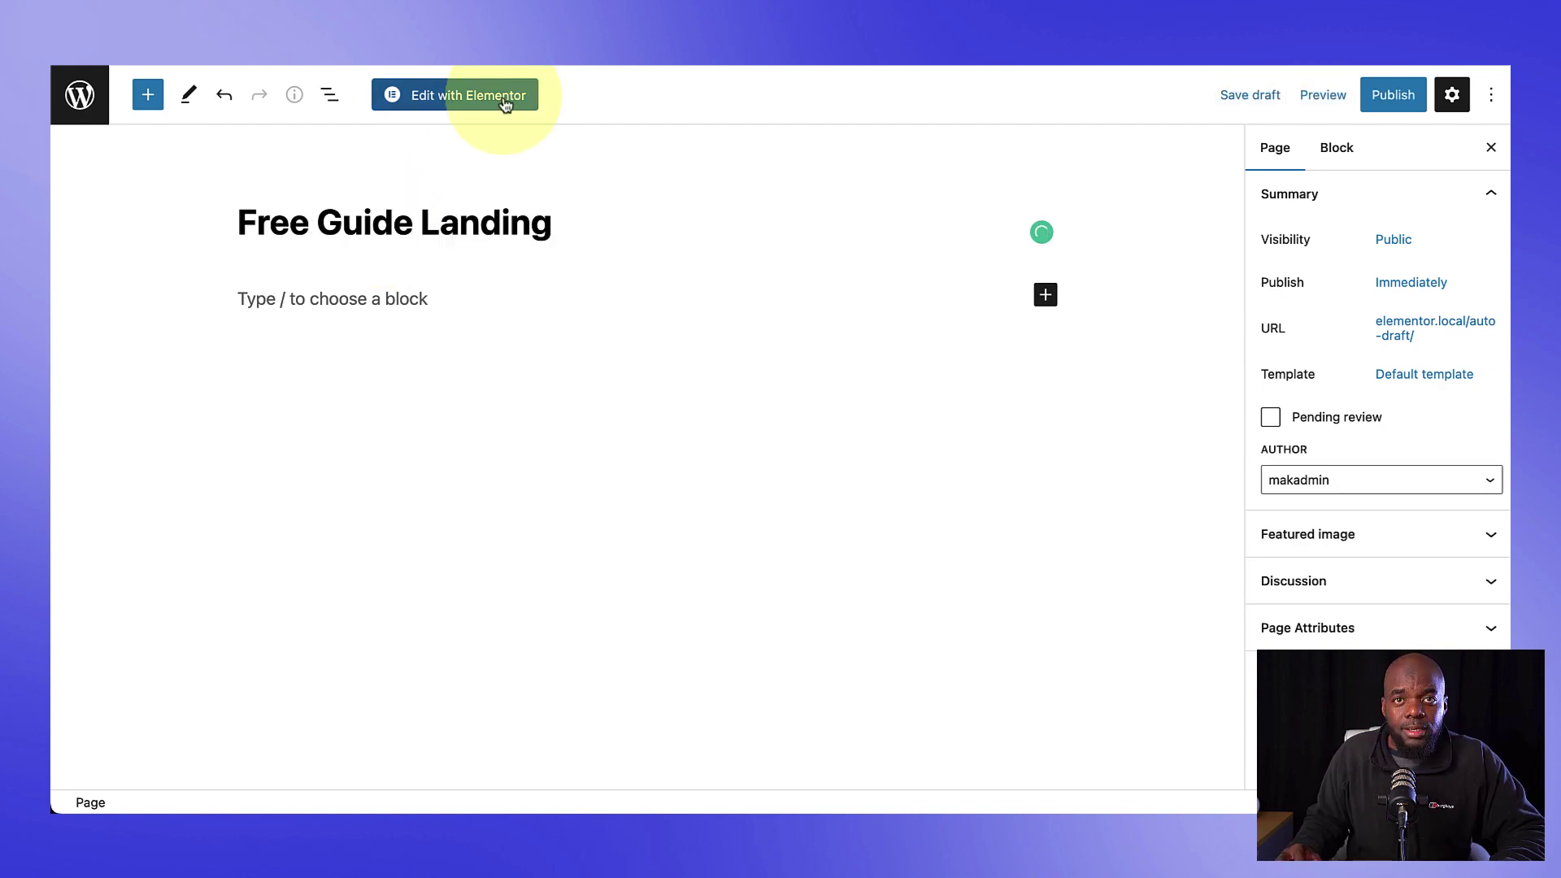
{"action": "left_click", "coordinate": [504, 98]}
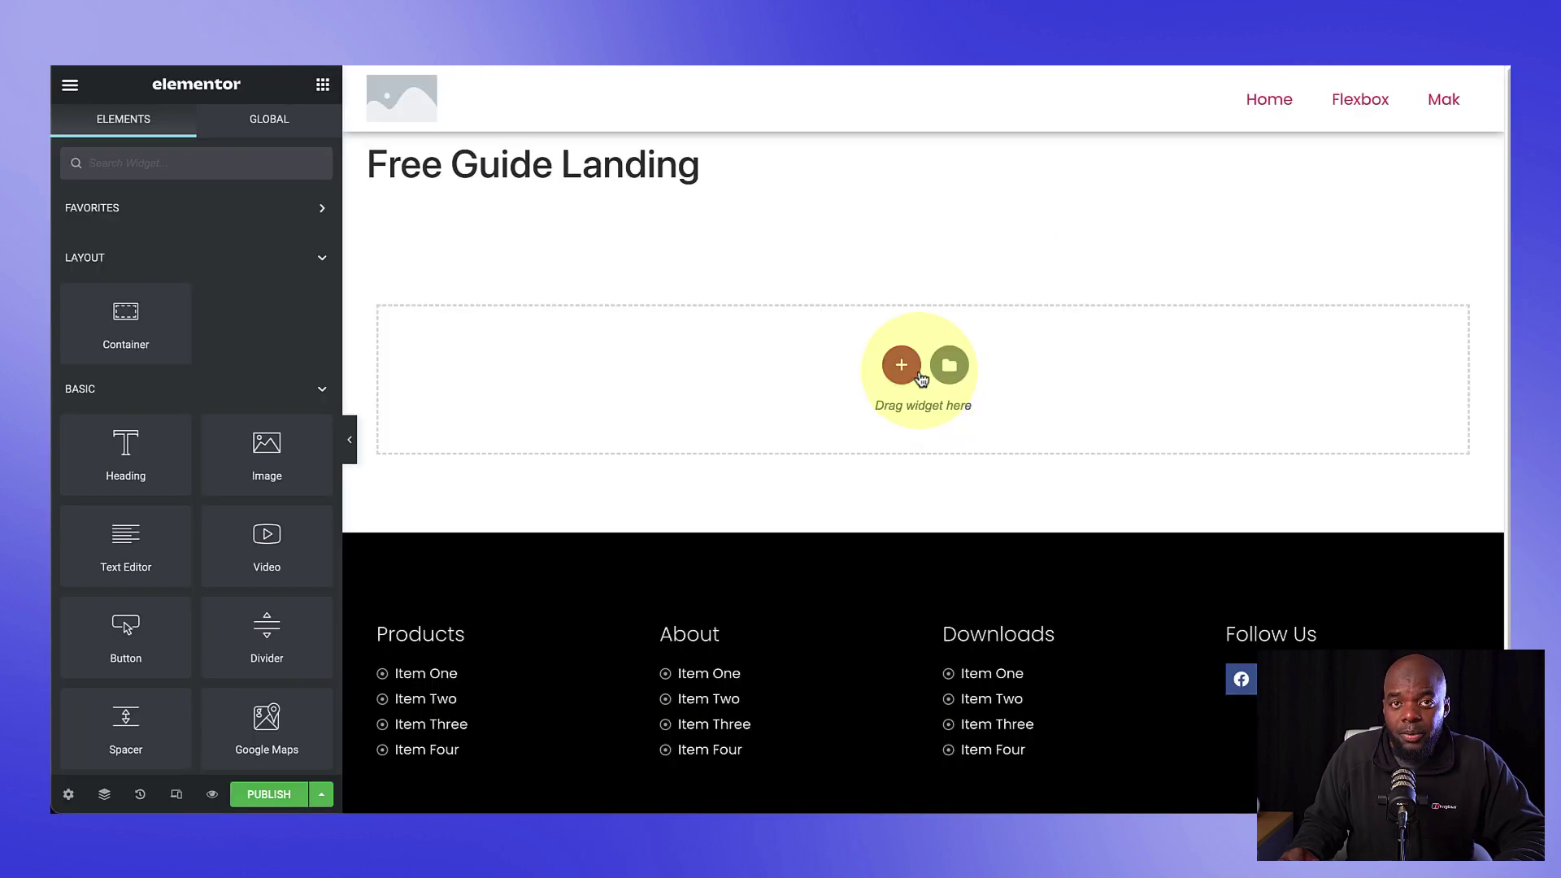
Step: Add a single-column section, place a Container inside it, and duplicate that container
{"action": "left_click", "coordinate": [906, 367]}
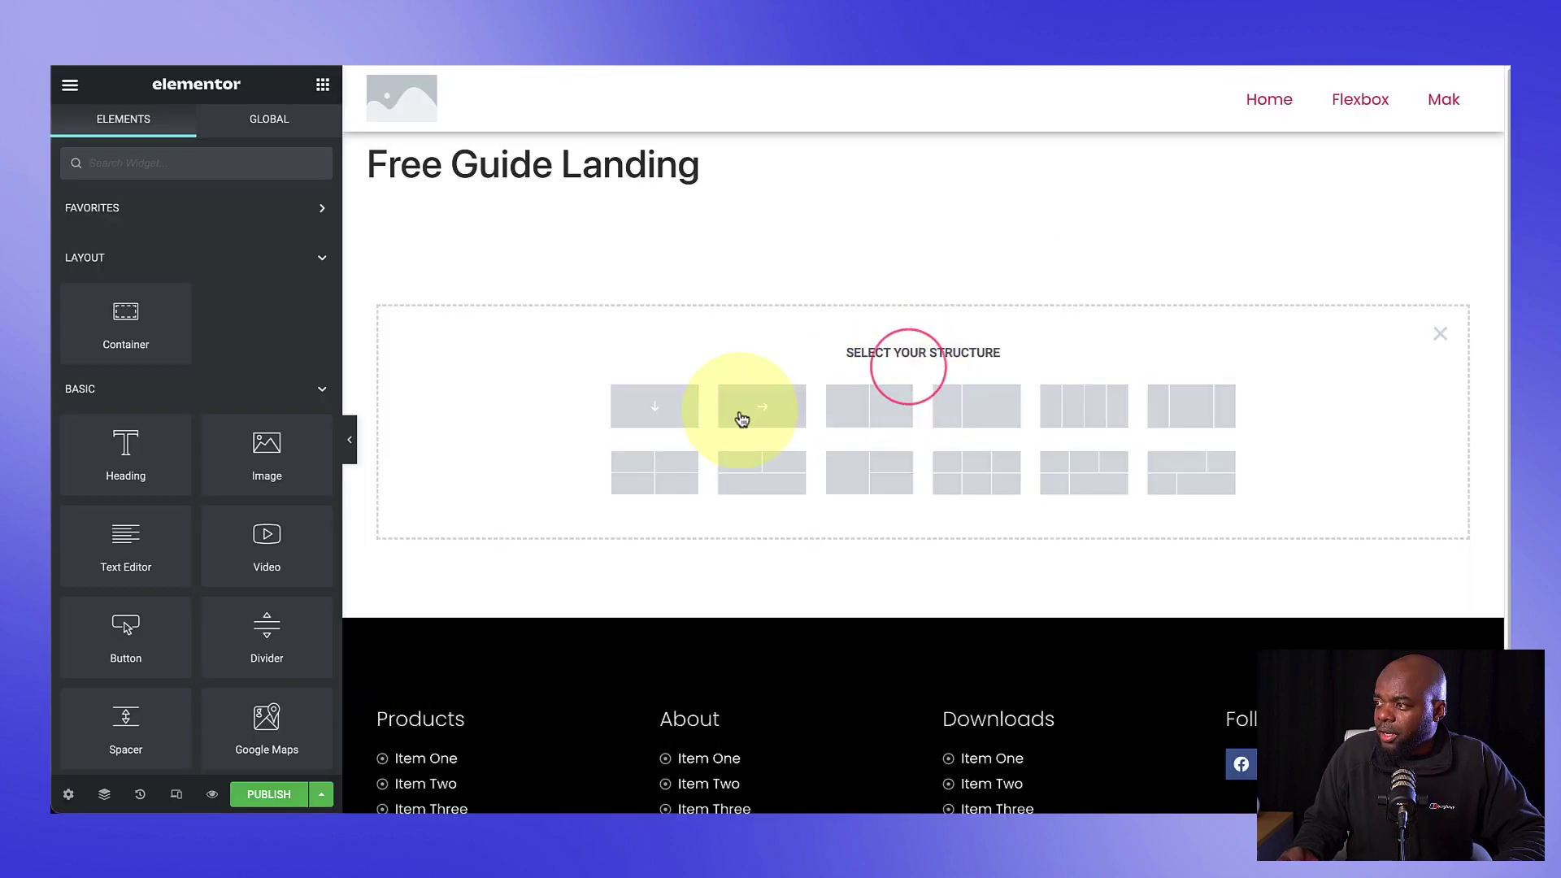
{"action": "left_click", "coordinate": [681, 405]}
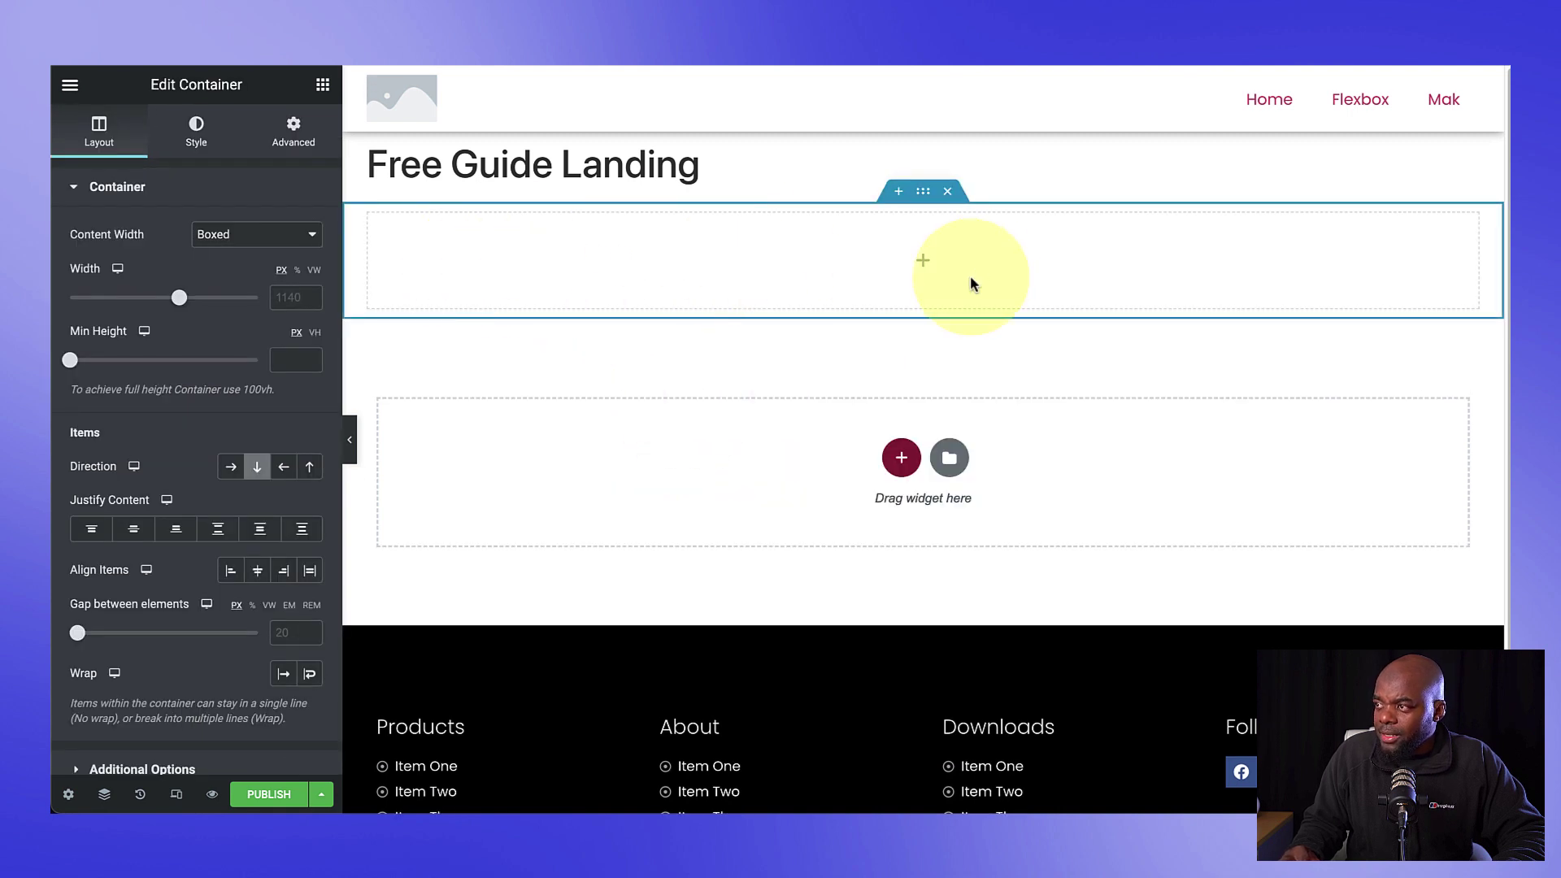
{"action": "left_click", "coordinate": [322, 86]}
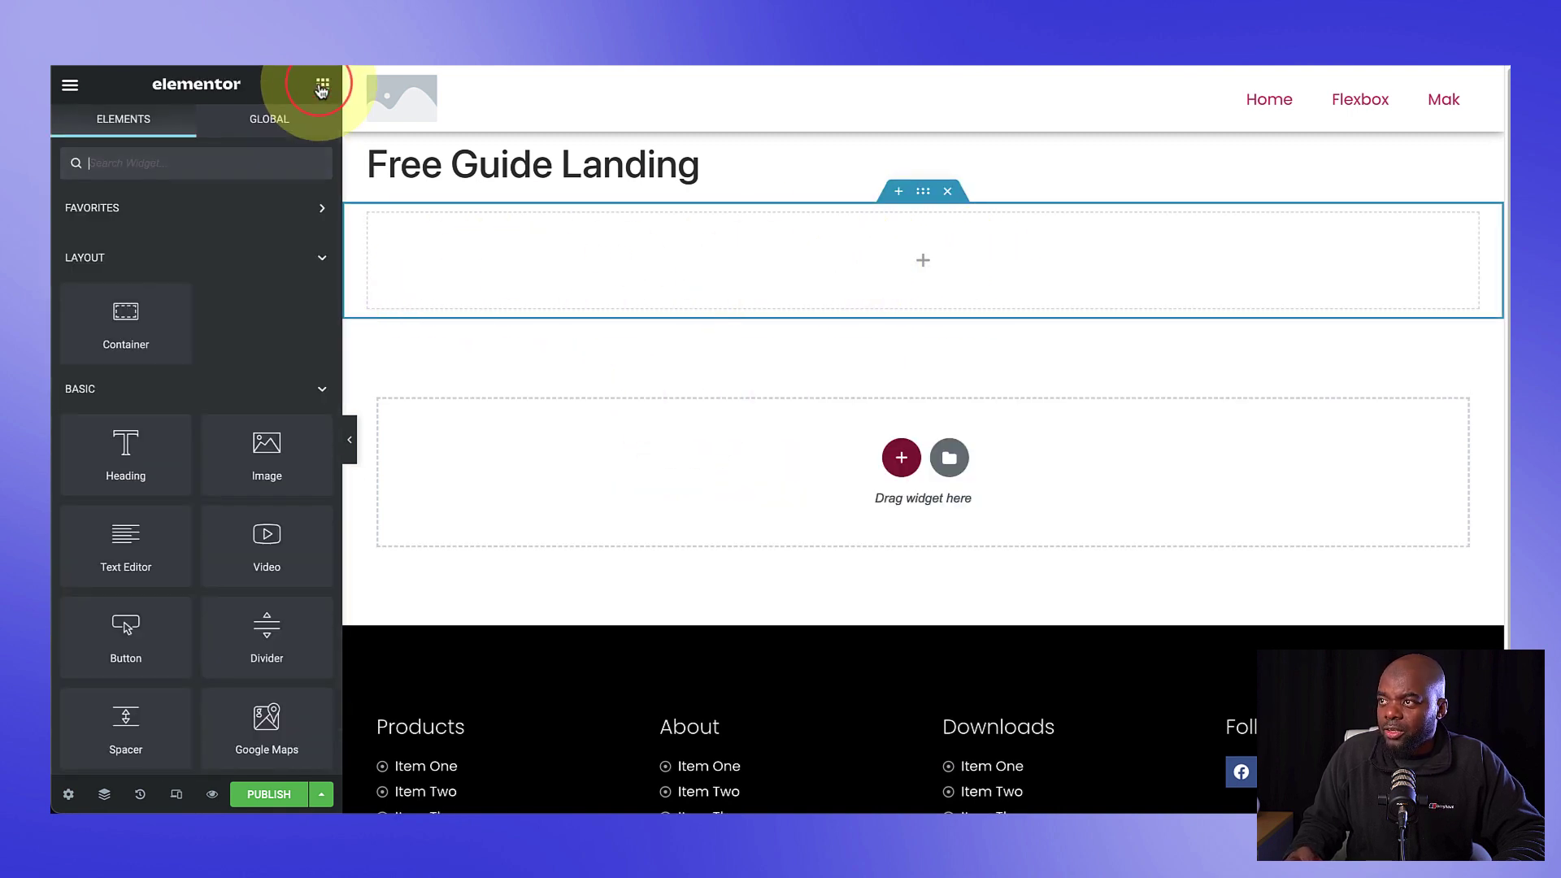
{"action": "left_click_drag", "start_coordinate": [125, 316], "coordinate": [518, 252]}
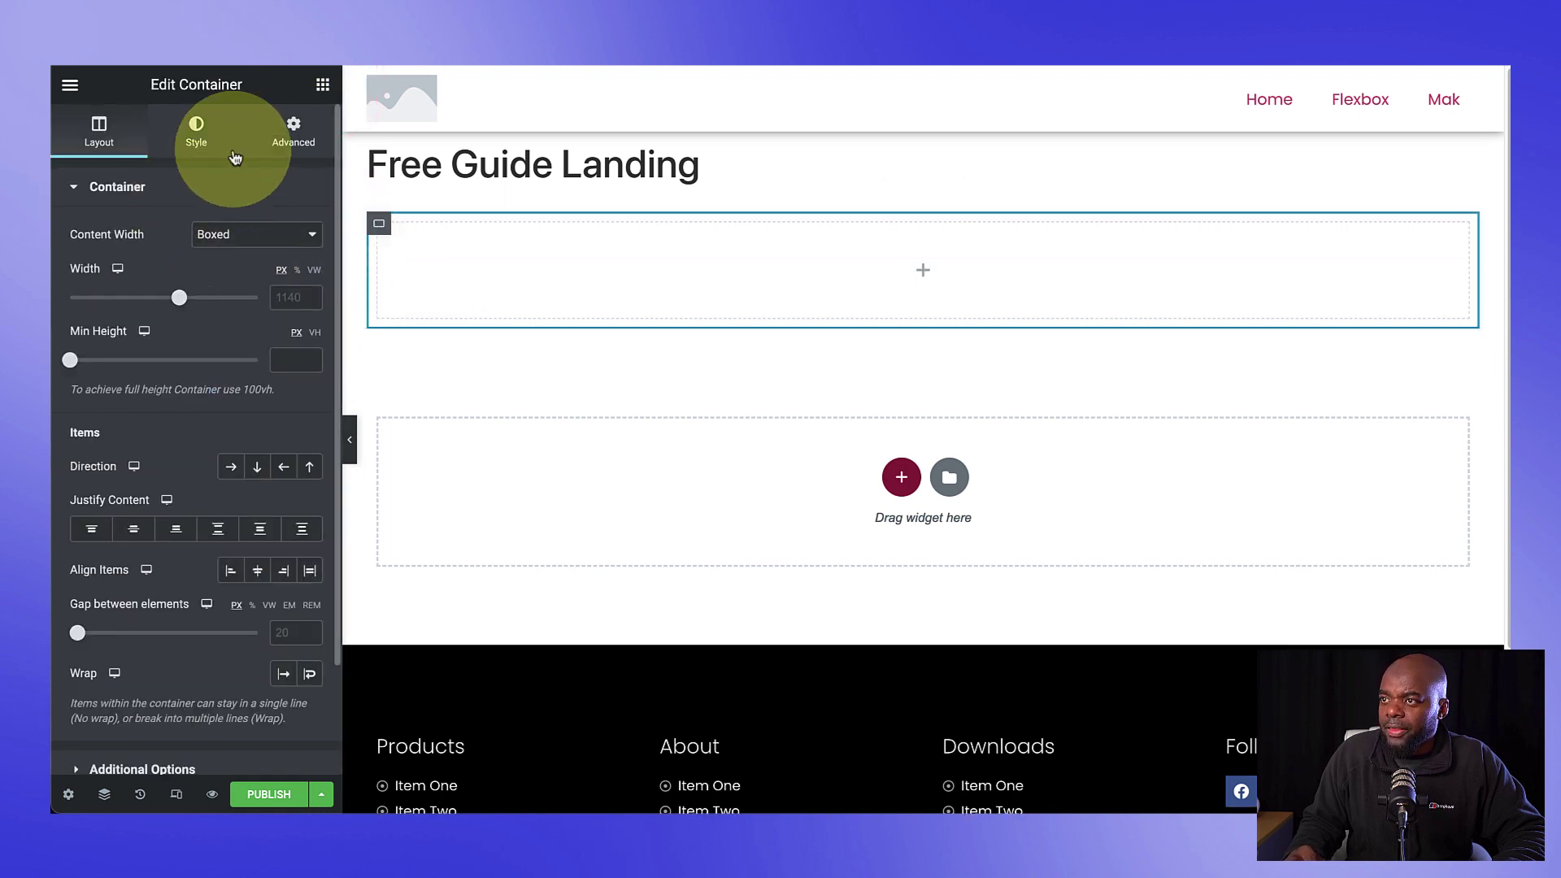
{"action": "right_click", "coordinate": [379, 232]}
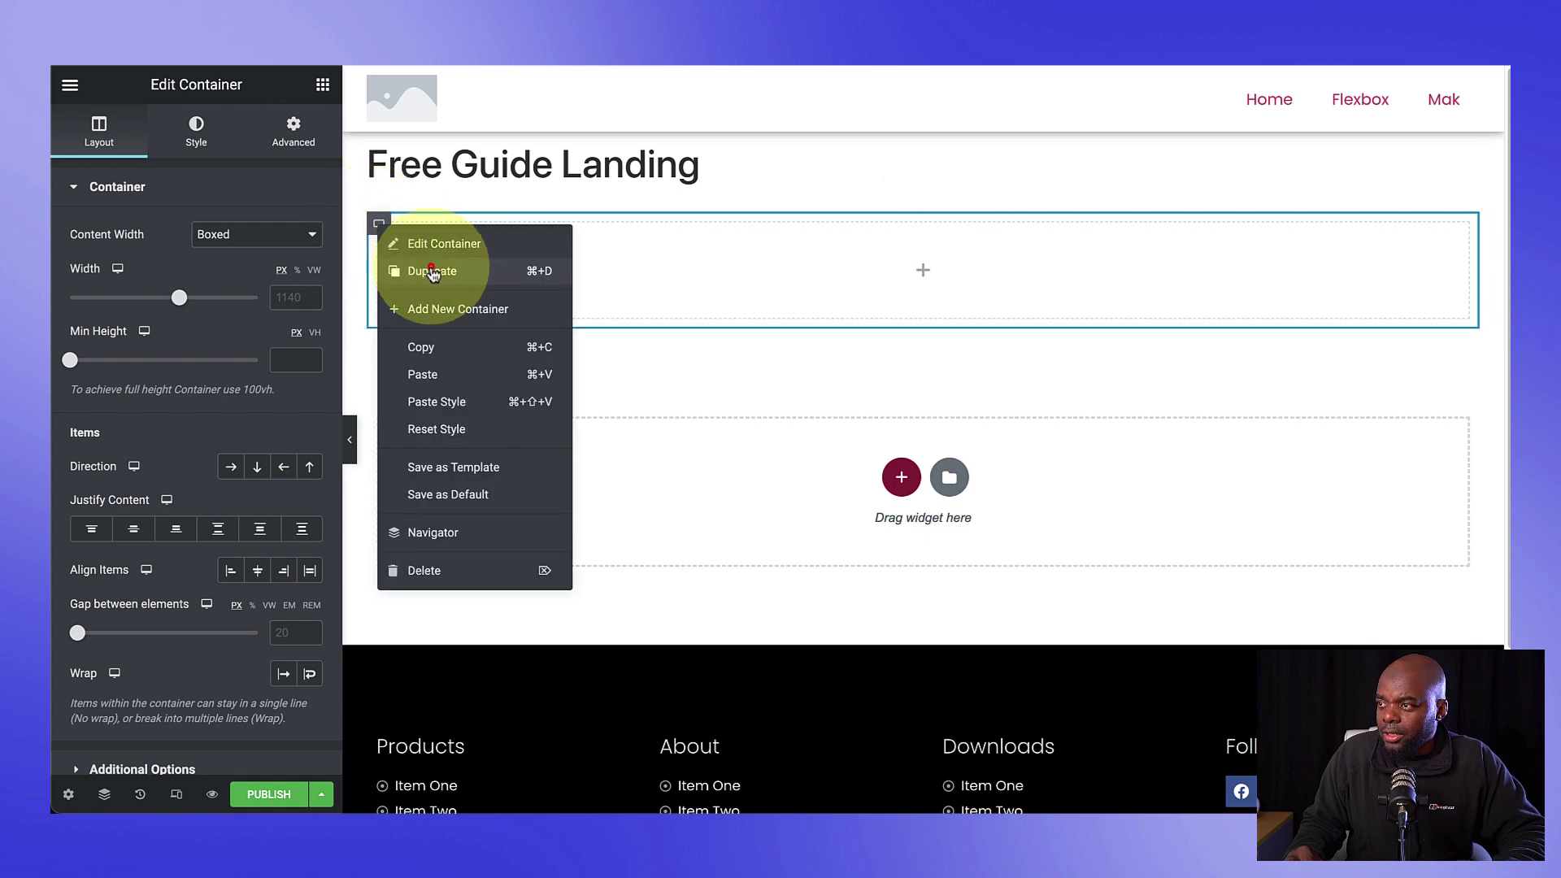
{"action": "left_click", "coordinate": [434, 274]}
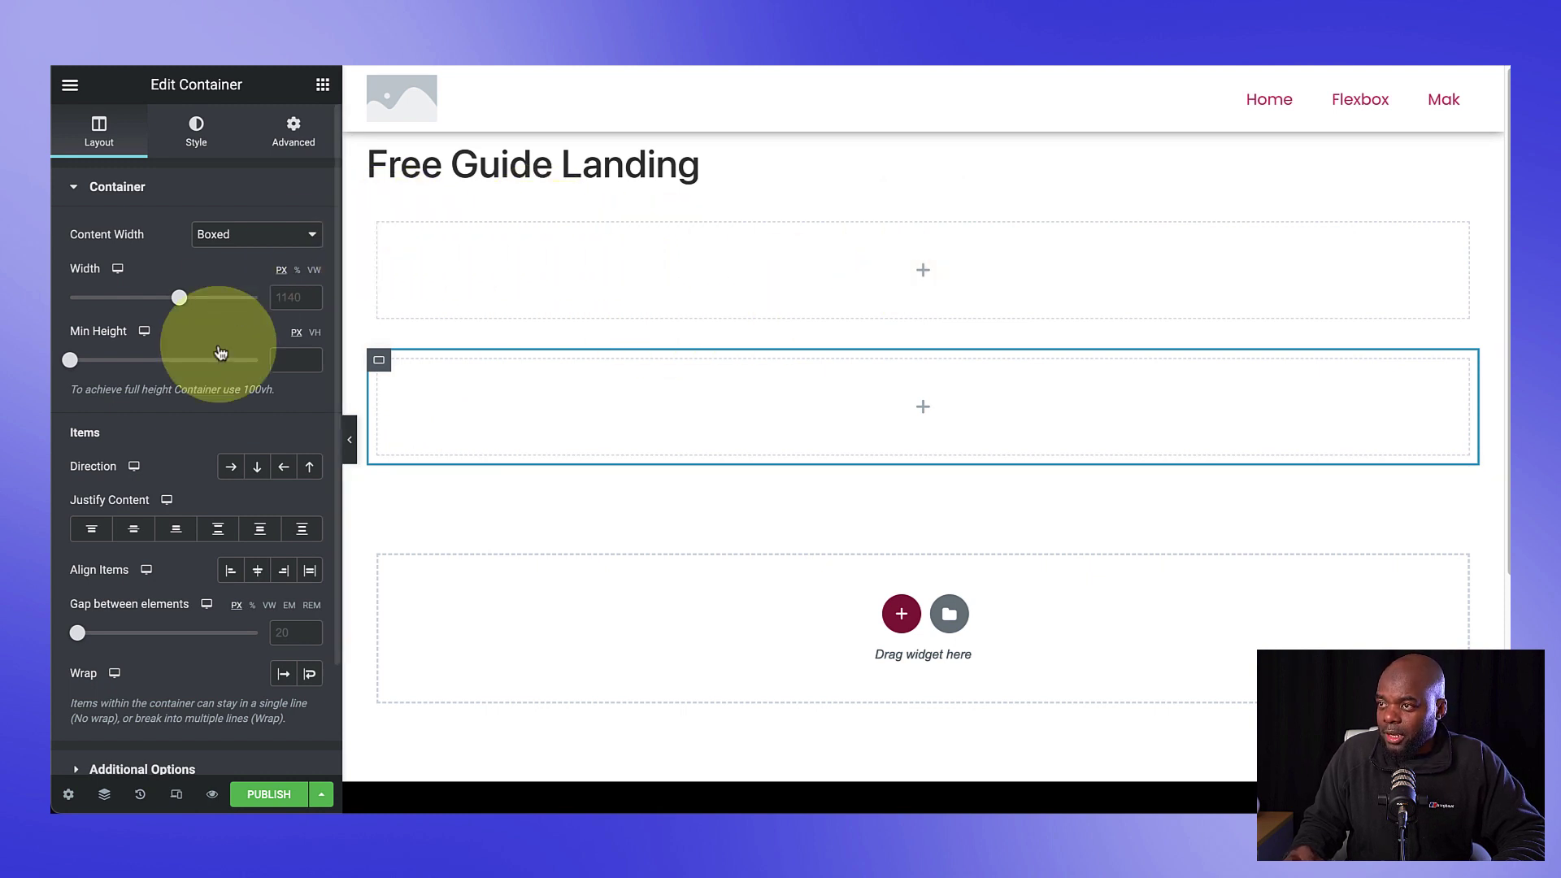
Step: Add a Heading and a Text Editor widget to the first container
{"action": "left_click", "coordinate": [322, 85]}
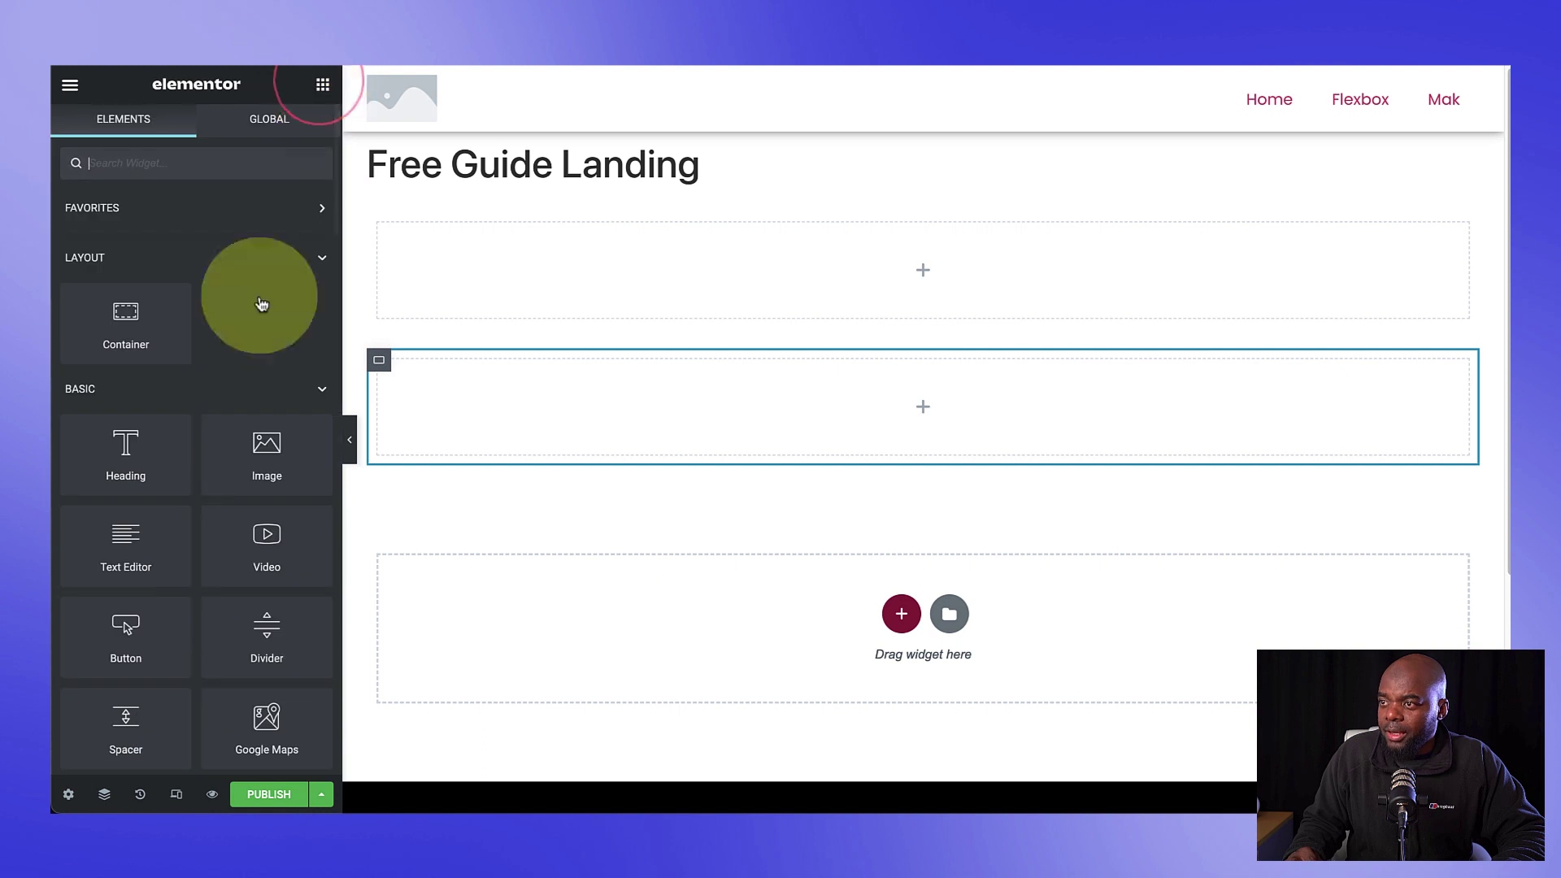
{"action": "left_click_drag", "start_coordinate": [125, 443], "coordinate": [493, 247]}
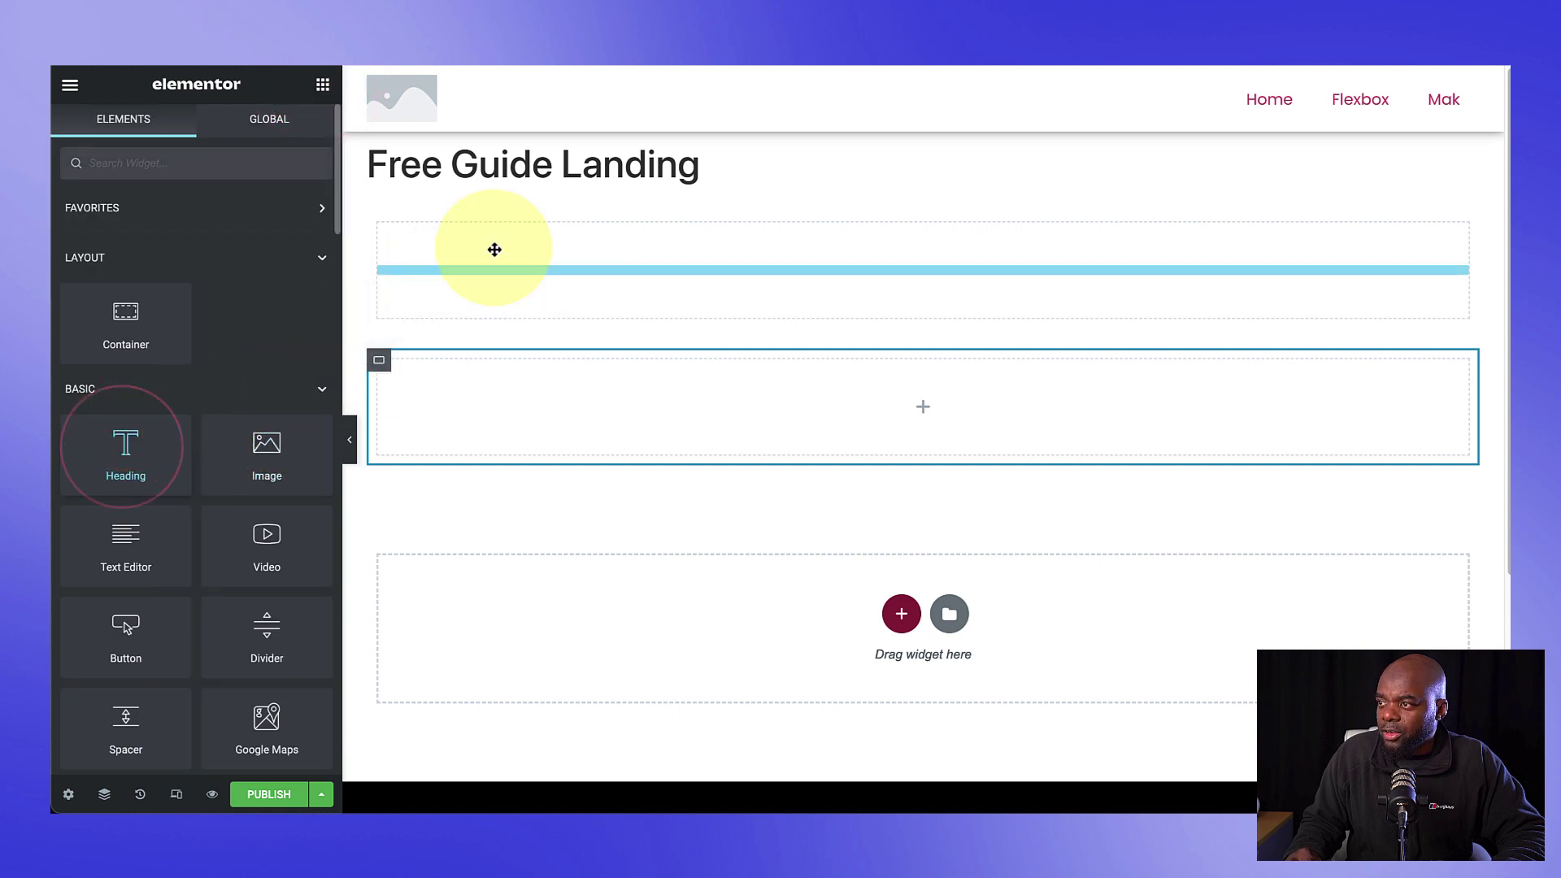
{"action": "left_click", "coordinate": [321, 84]}
{"action": "left_click_drag", "start_coordinate": [126, 533], "coordinate": [483, 248]}
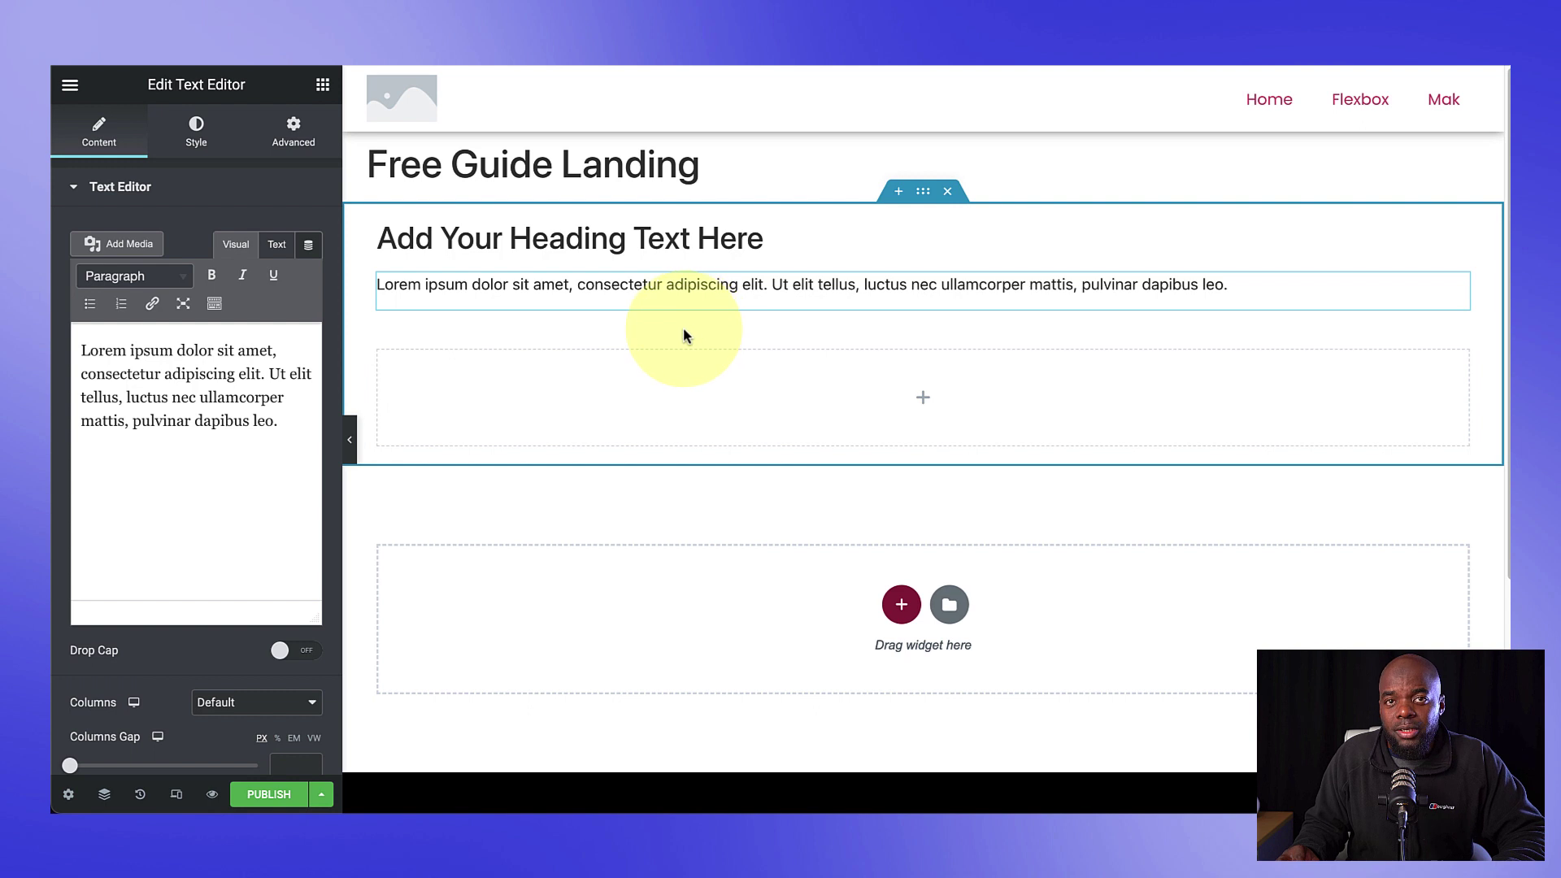
Step: Add a Form widget below the paragraph and delete its Message field
{"action": "left_click", "coordinate": [322, 84]}
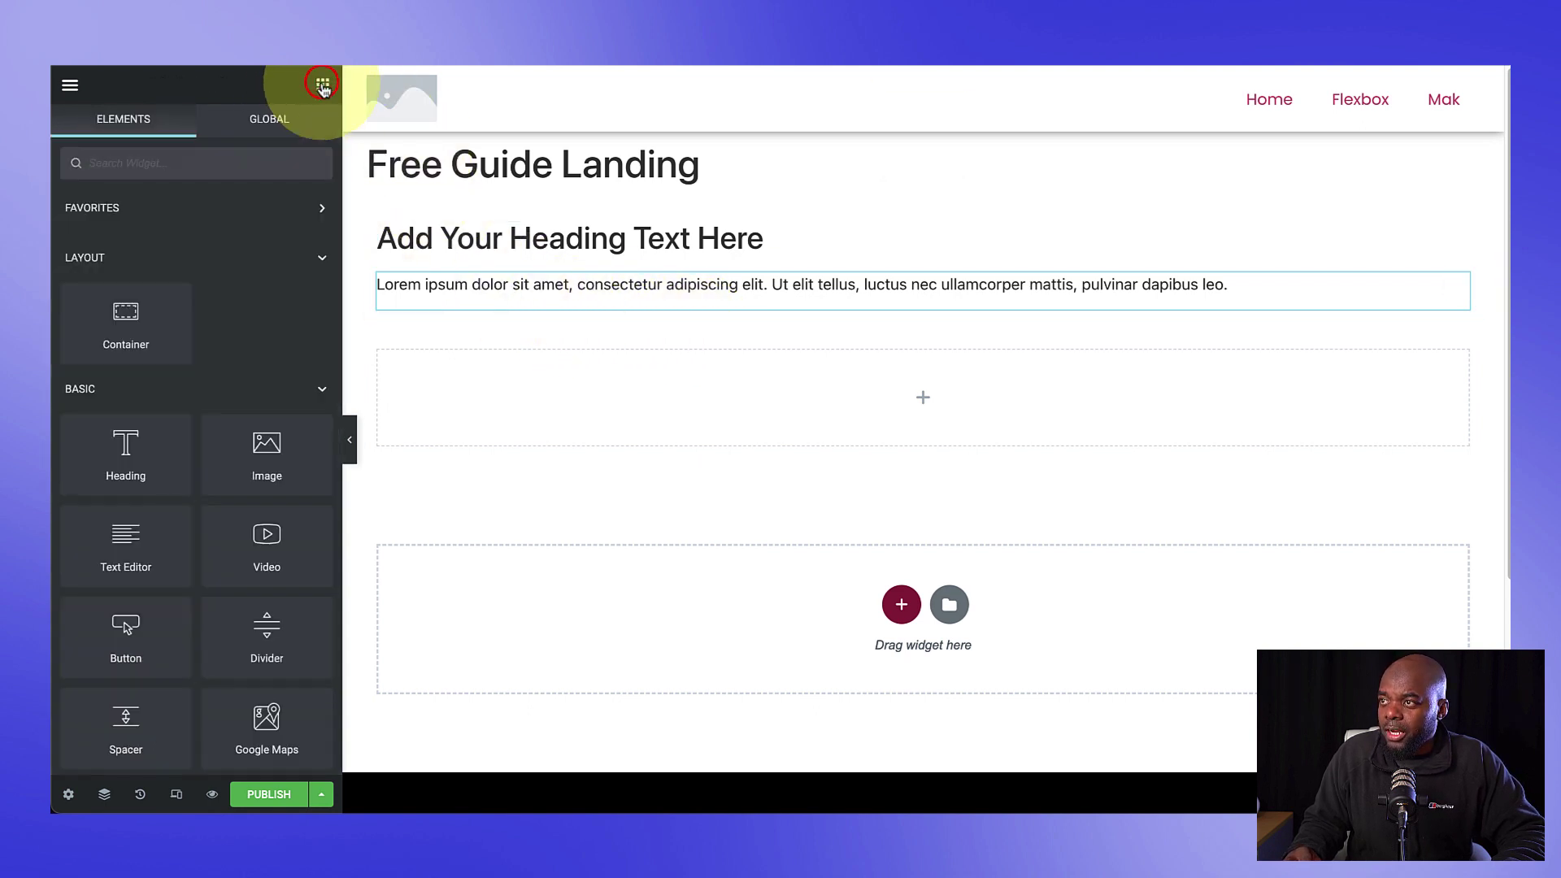
{"action": "left_click", "coordinate": [197, 164]}
{"action": "type", "text": "form"}
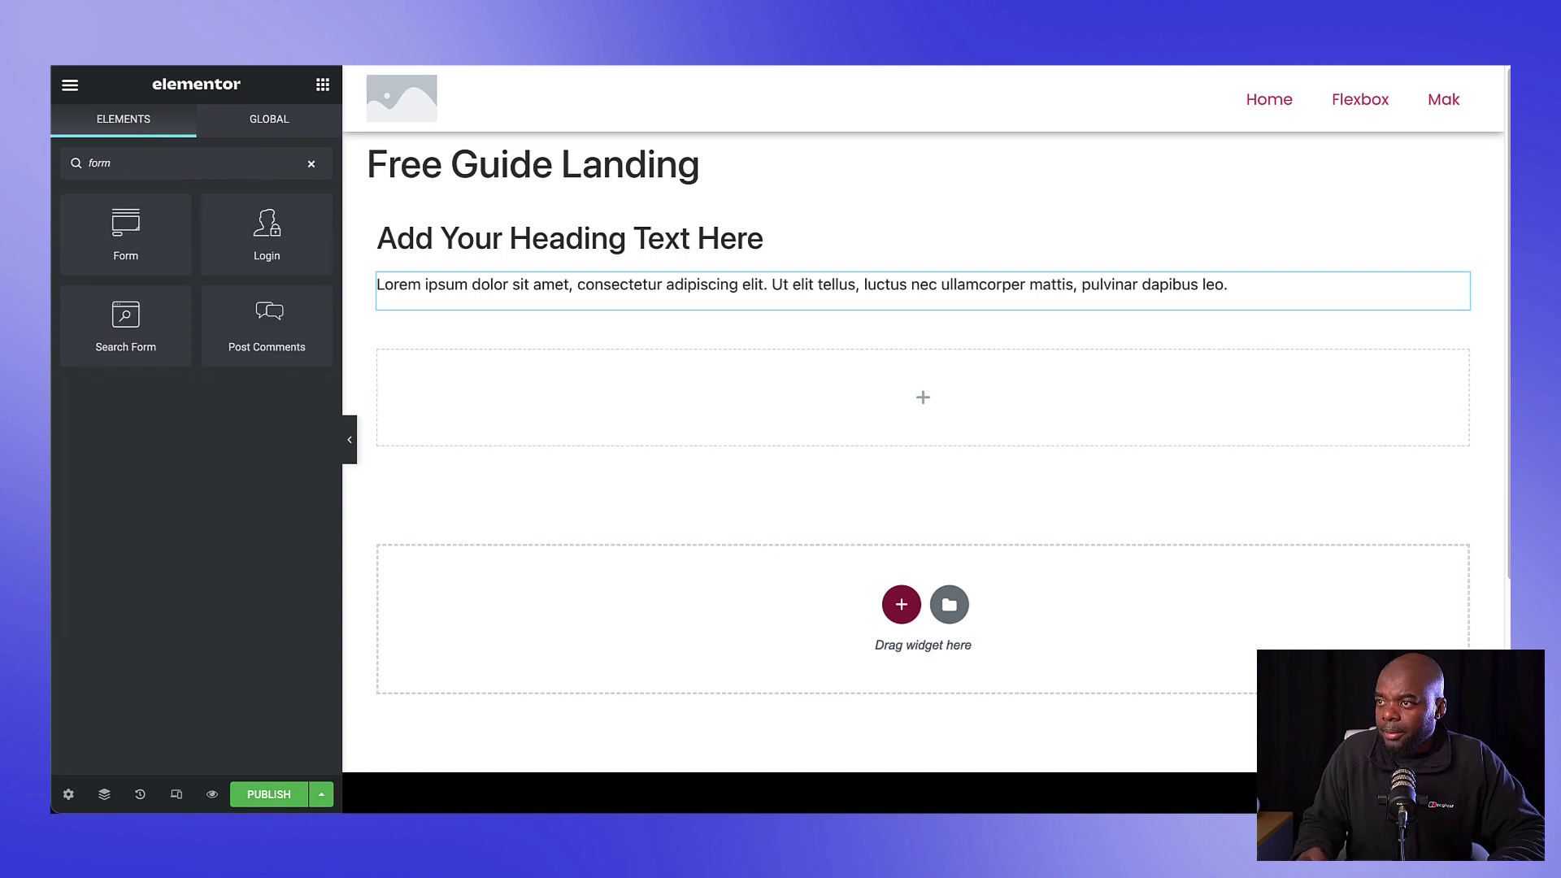
{"action": "left_click_drag", "start_coordinate": [126, 226], "coordinate": [477, 297]}
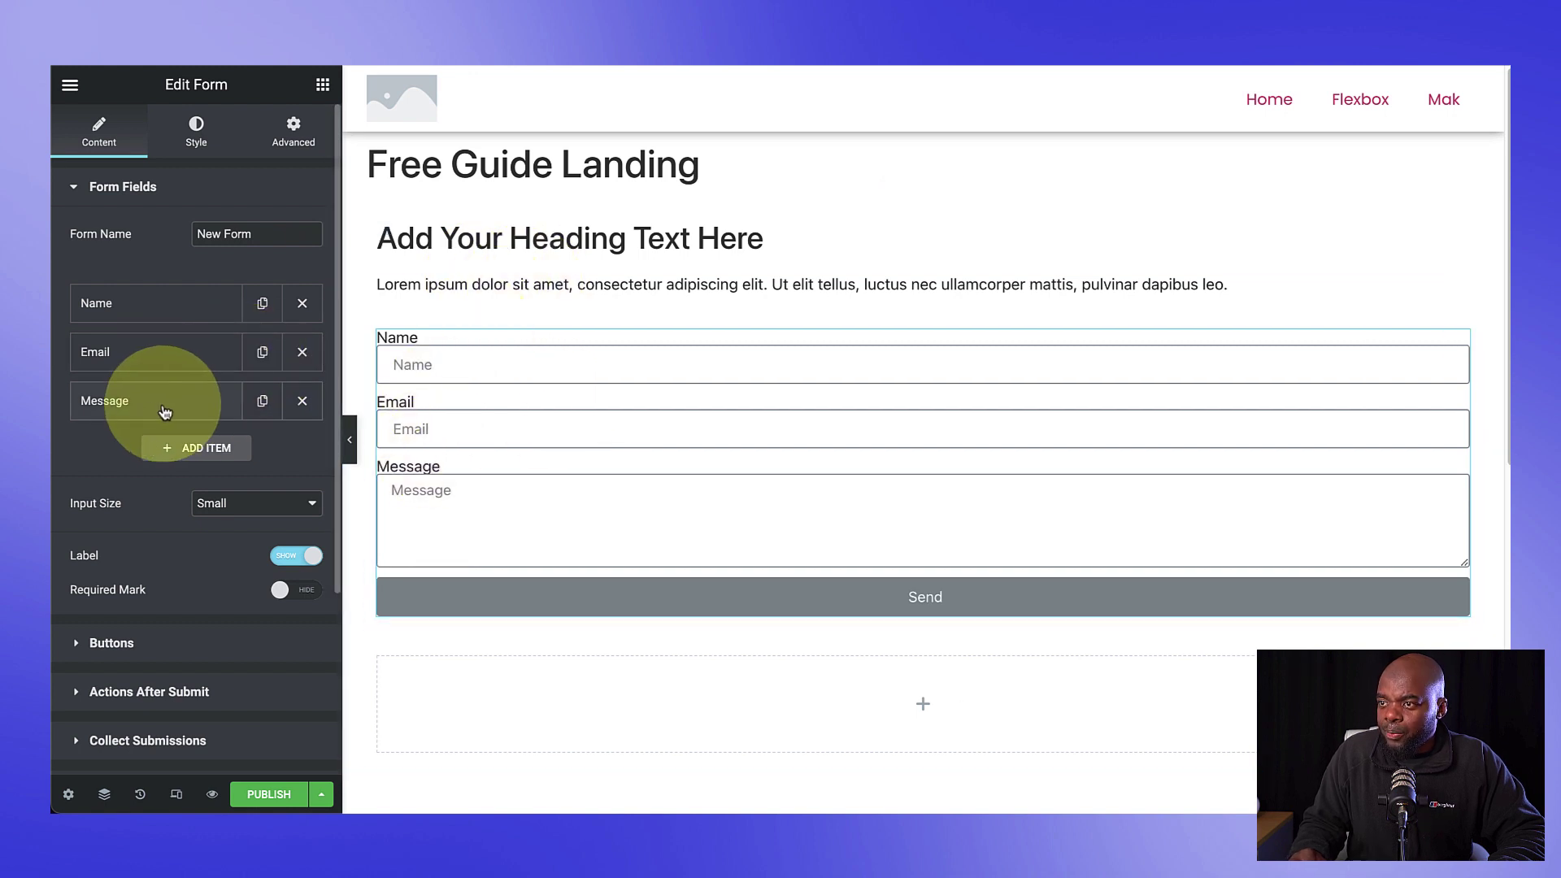
{"action": "left_click", "coordinate": [302, 402]}
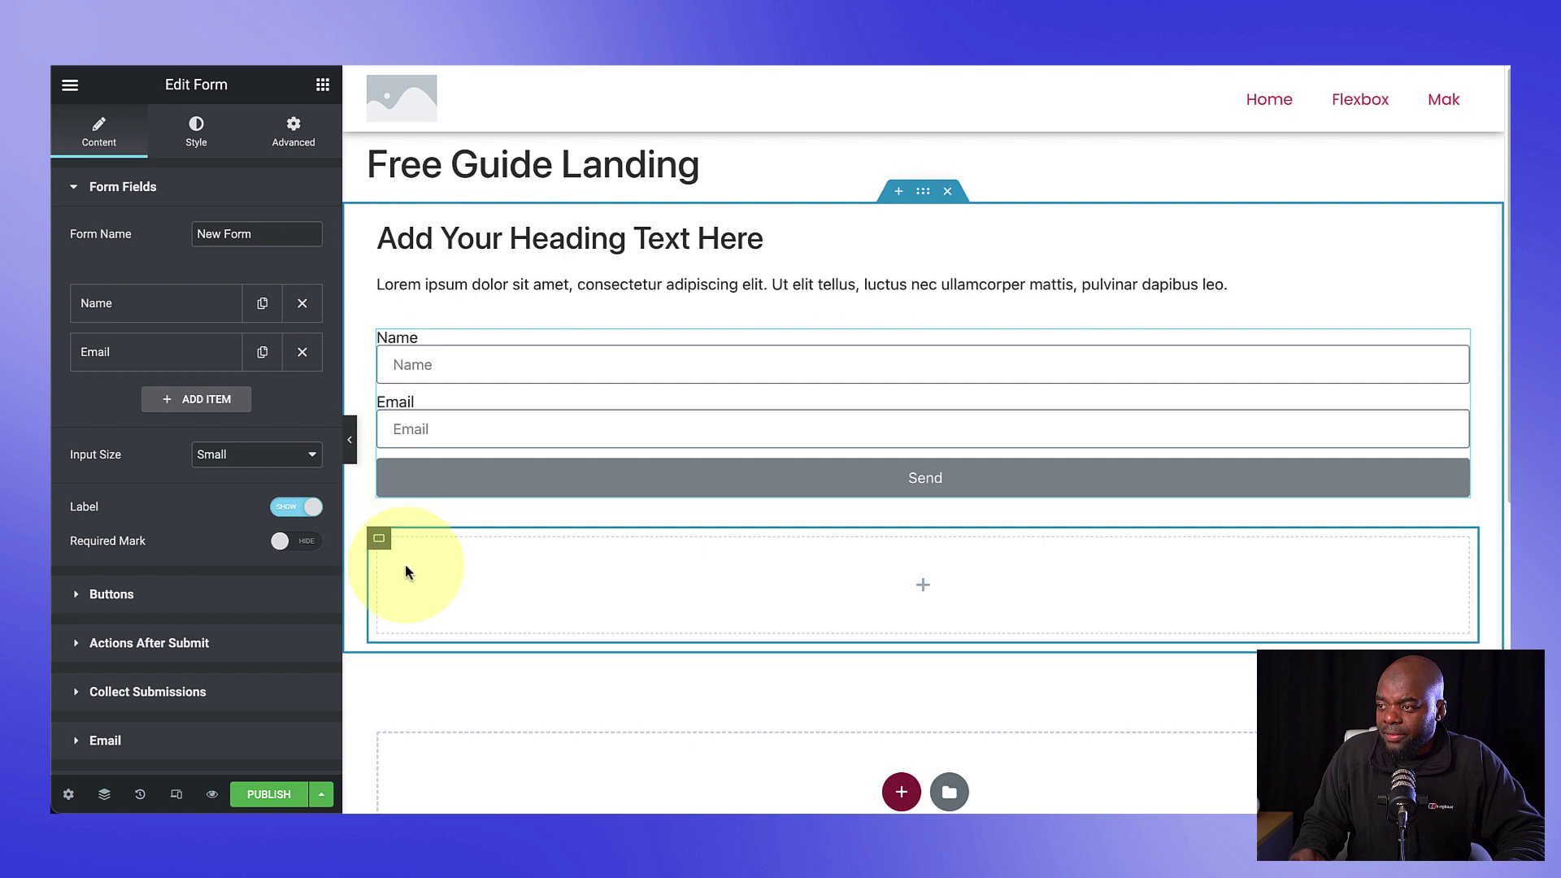
Step: Add an Image widget to the second container showing the treadmill photo pexels-william-choquette-1954524.jpg
{"action": "left_click", "coordinate": [323, 87]}
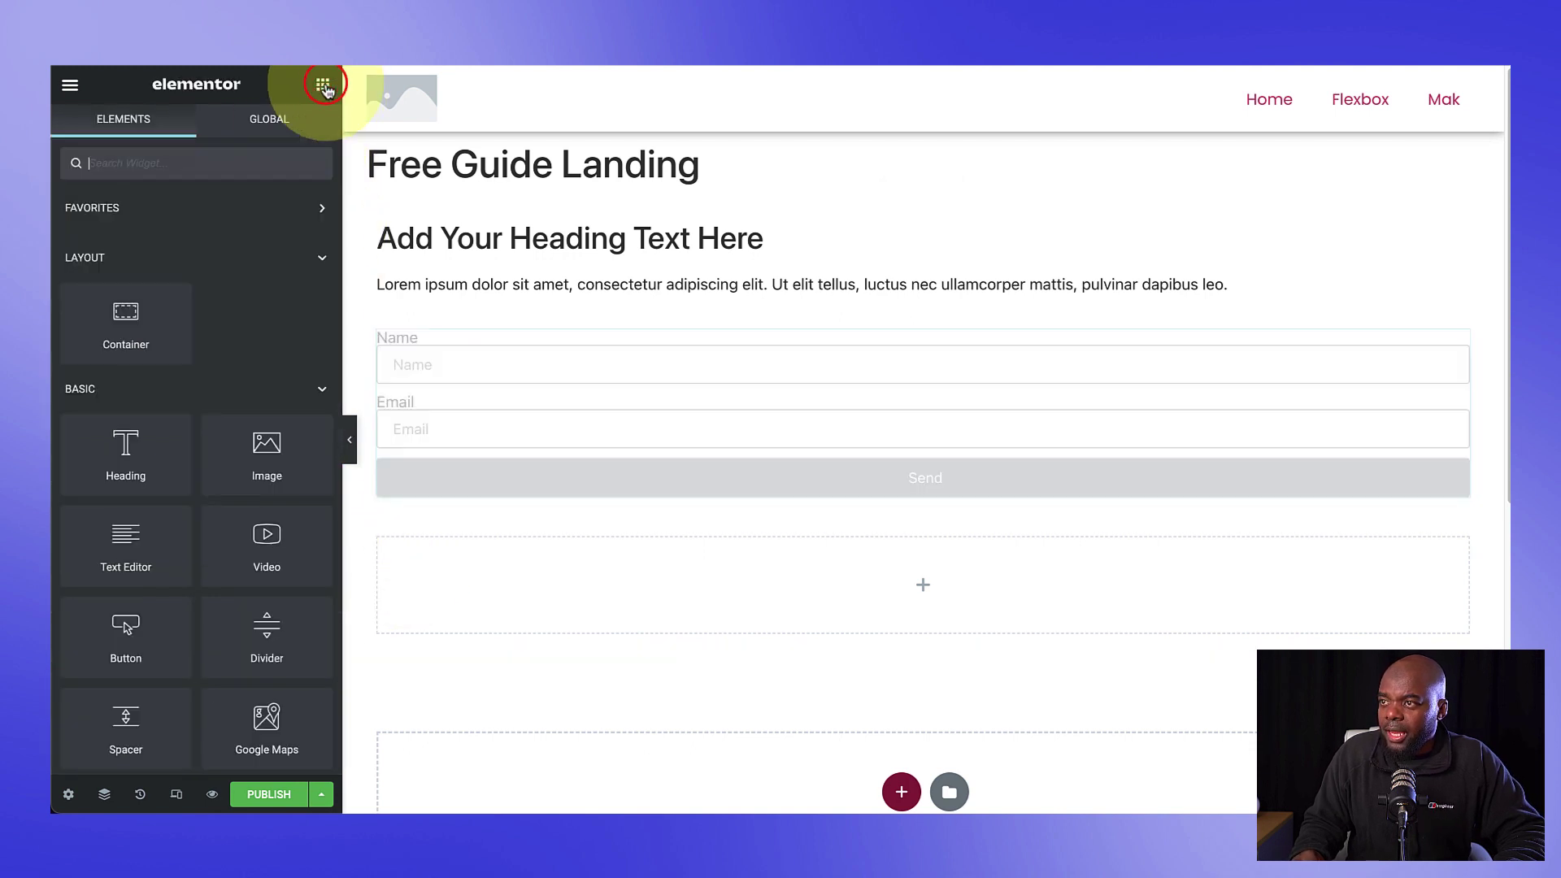
{"action": "left_click_drag", "start_coordinate": [266, 443], "coordinate": [485, 579]}
{"action": "left_click", "coordinate": [234, 305]}
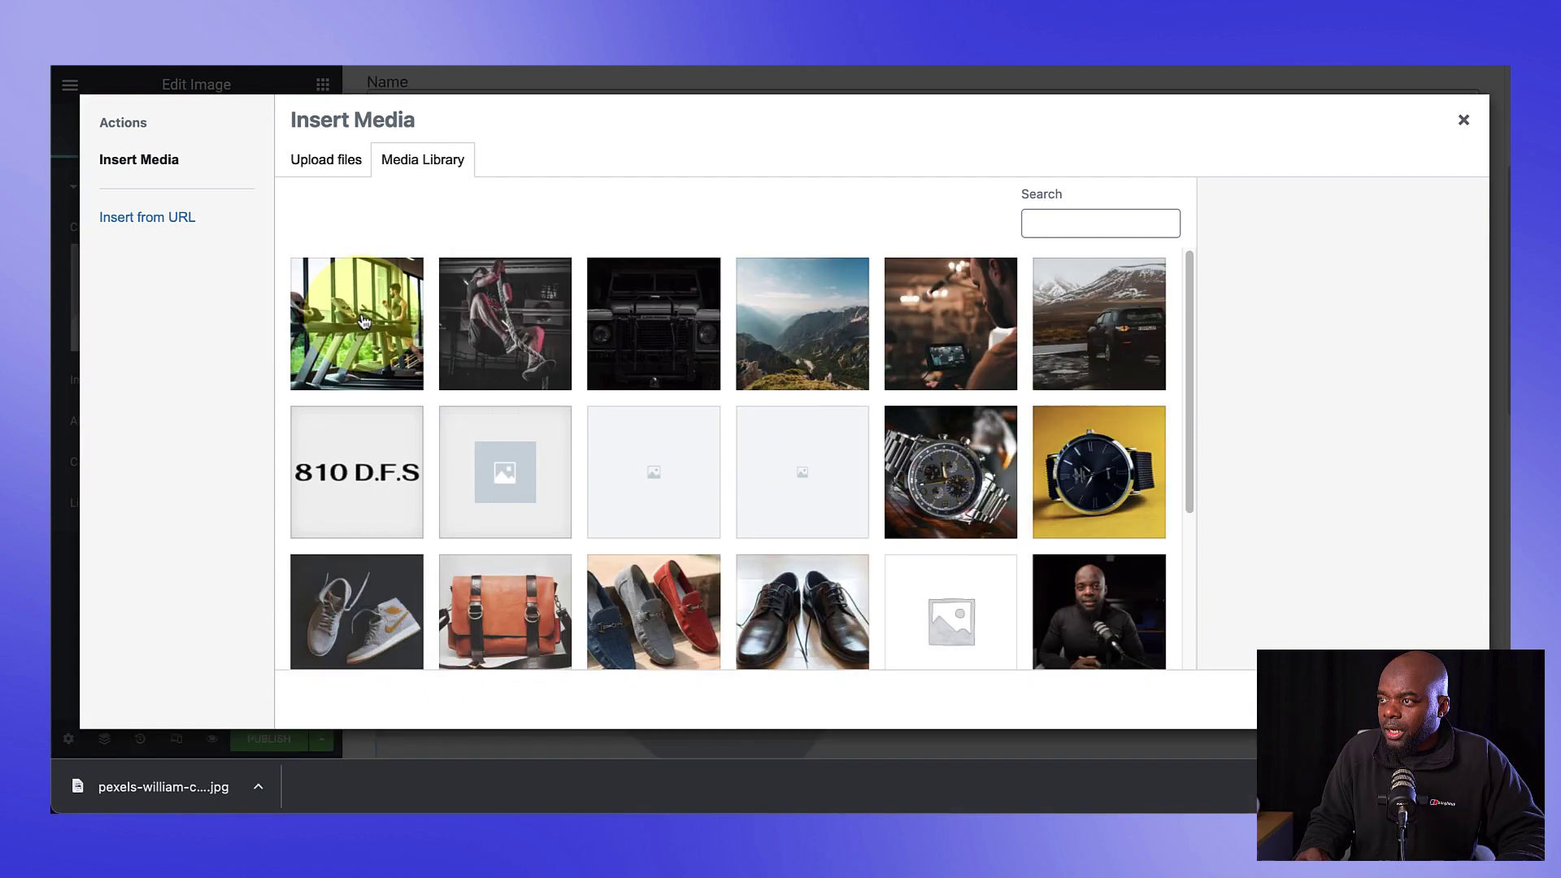
{"action": "left_click", "coordinate": [370, 319]}
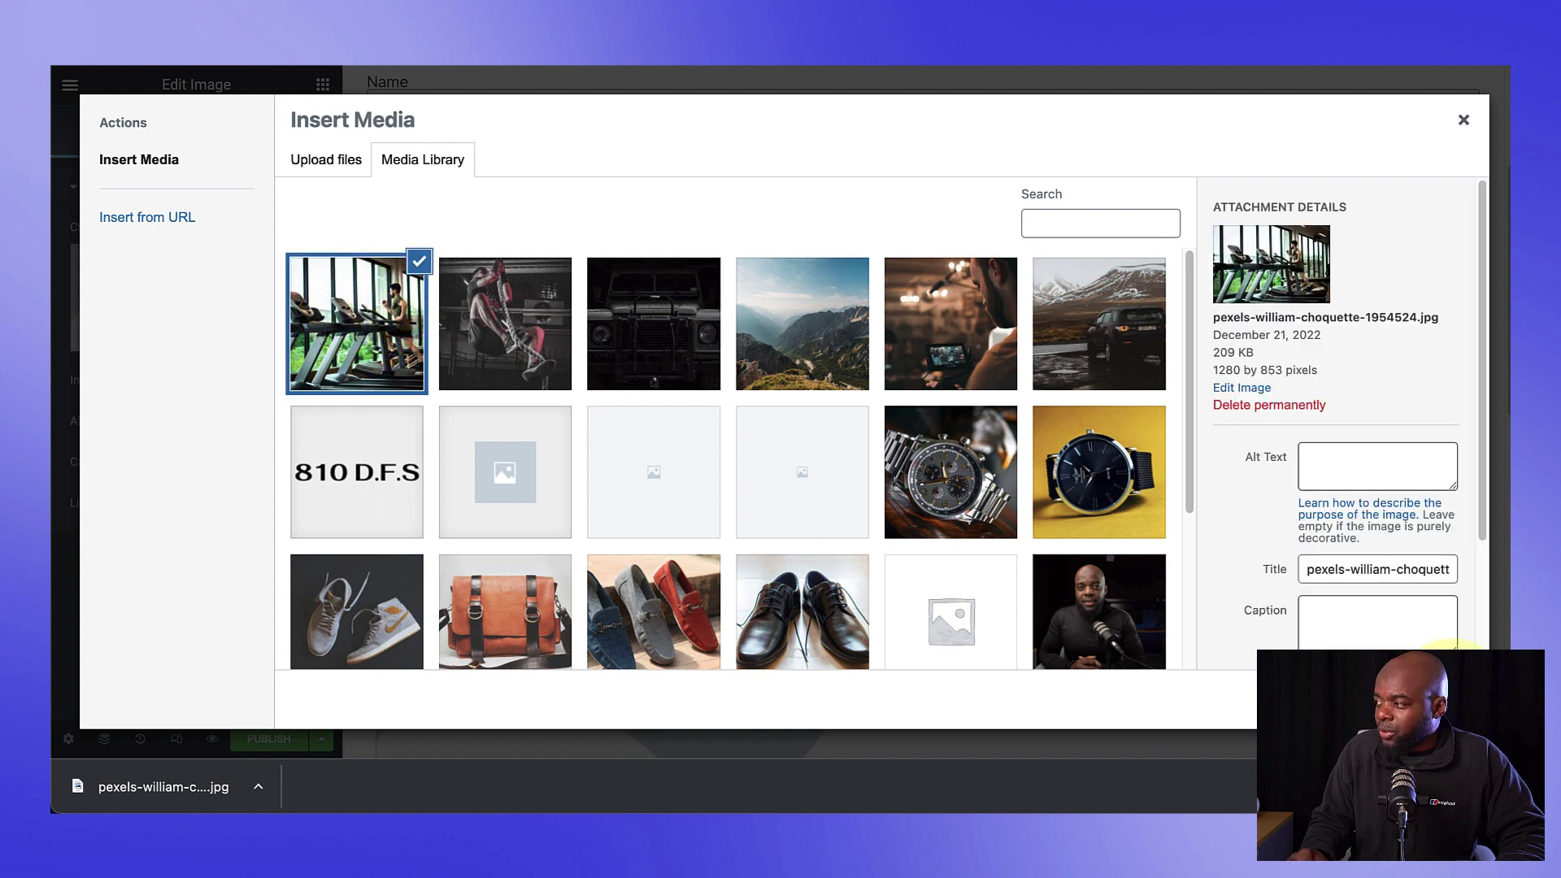
{"action": "left_click", "coordinate": [1430, 699]}
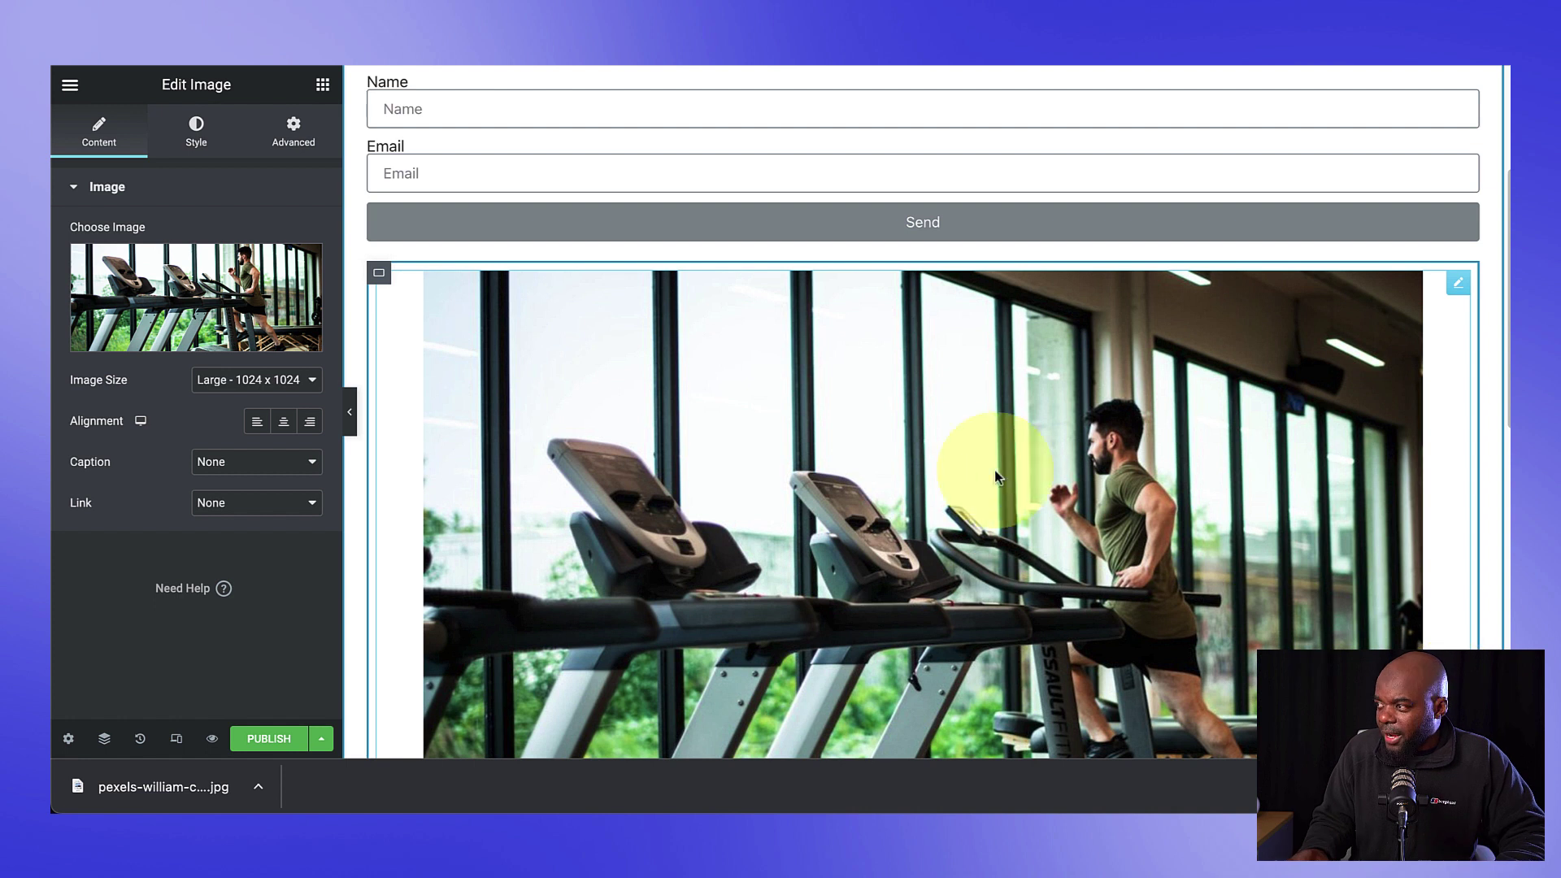
{"action": "scroll", "coordinate": [975, 449], "scroll_direction": "up", "scroll_amount": 3}
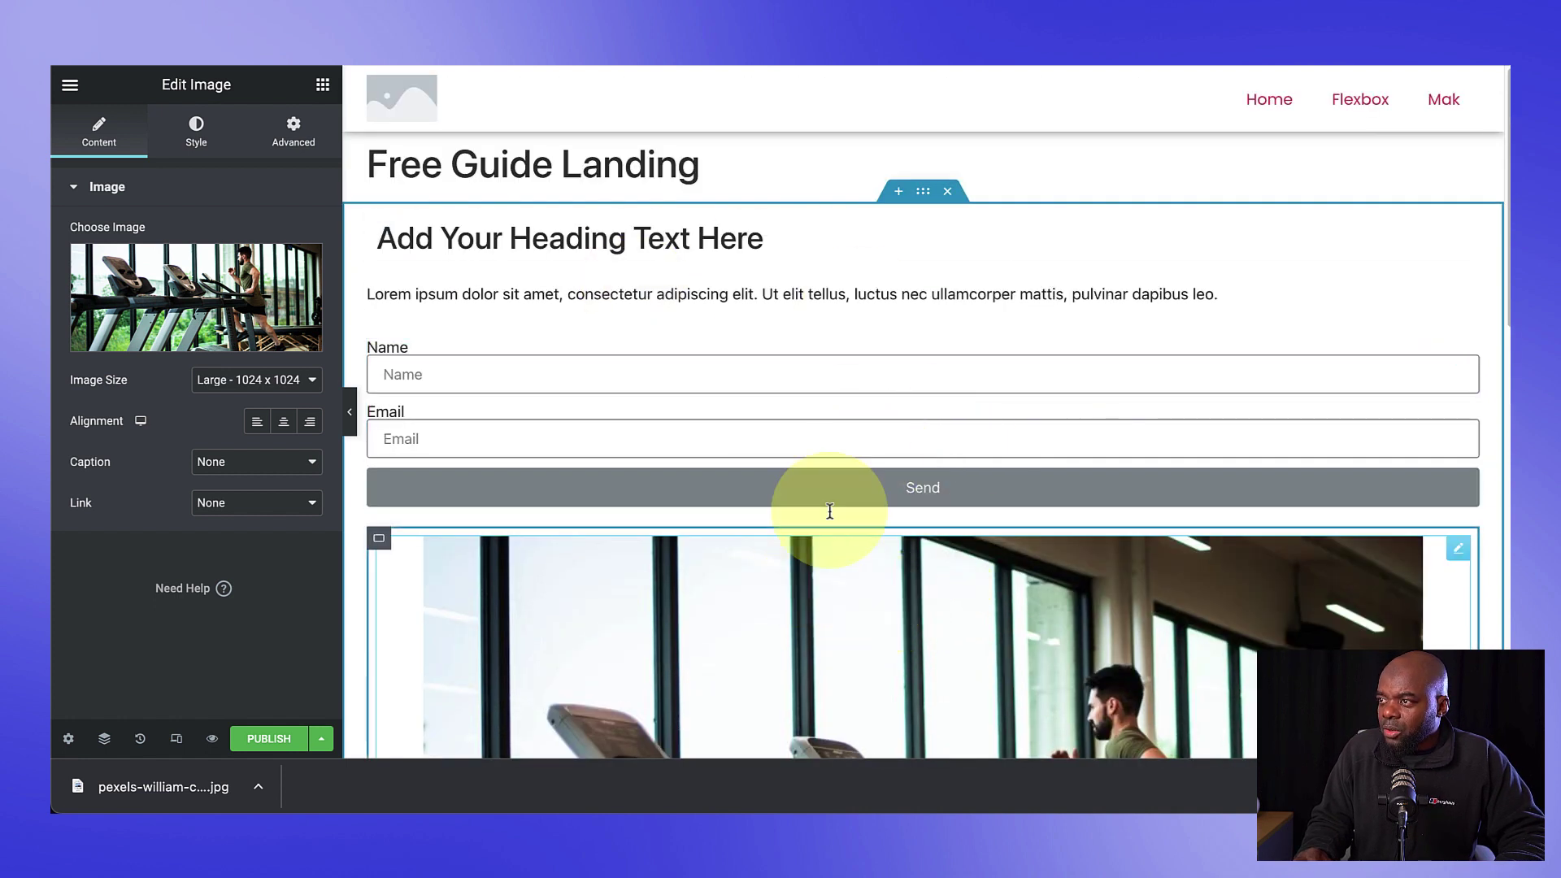
Step: Change the outer container's layout so the form and image sit side by side
{"action": "left_click", "coordinate": [923, 191]}
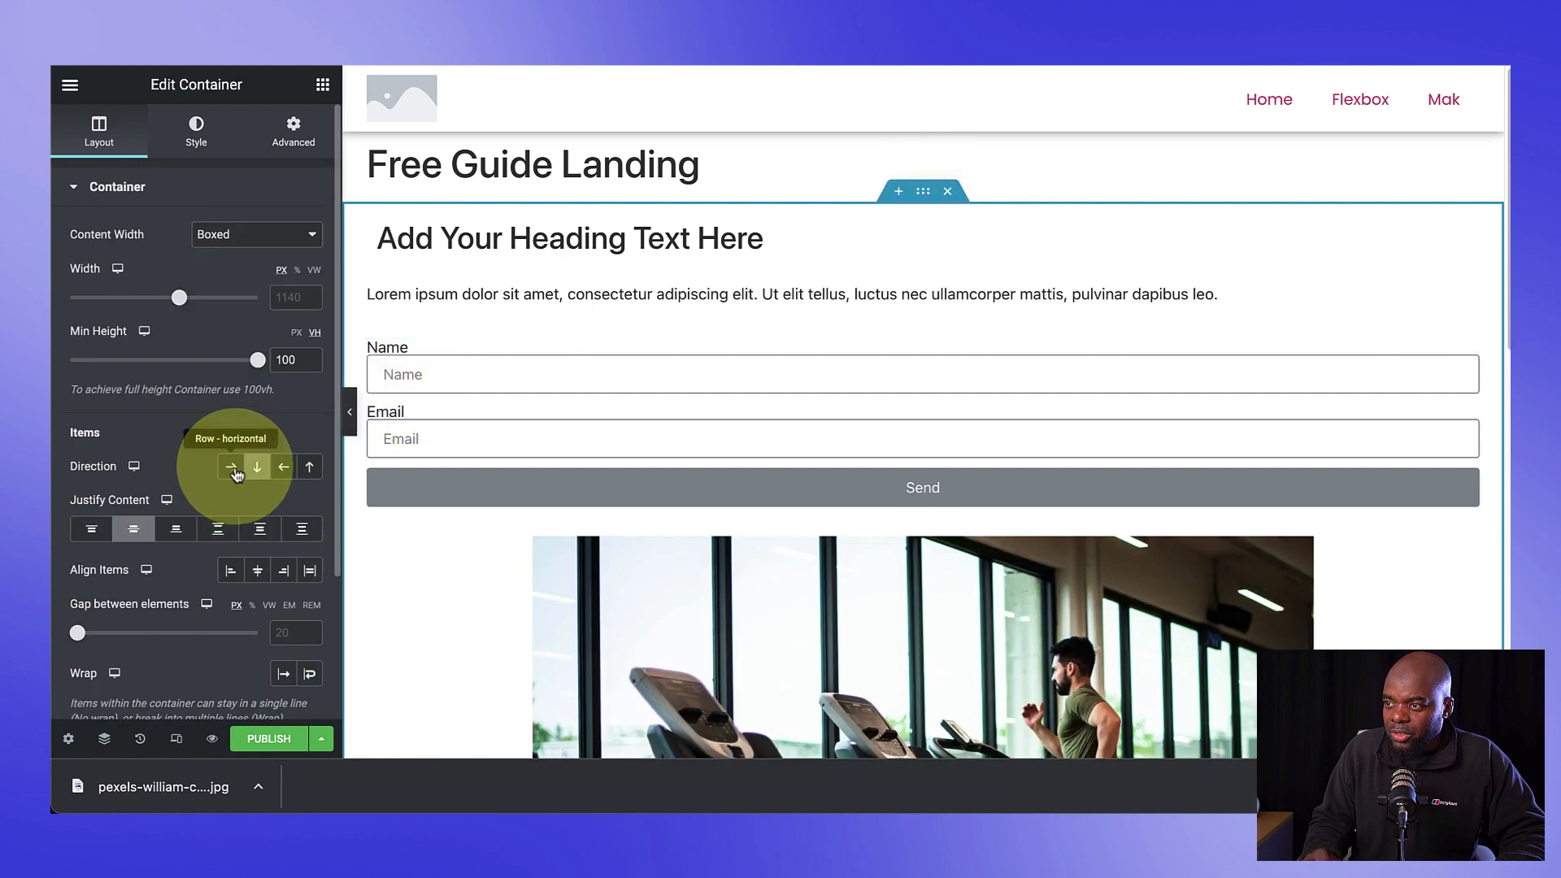
{"action": "left_click", "coordinate": [234, 473]}
{"action": "left_click", "coordinate": [808, 518]}
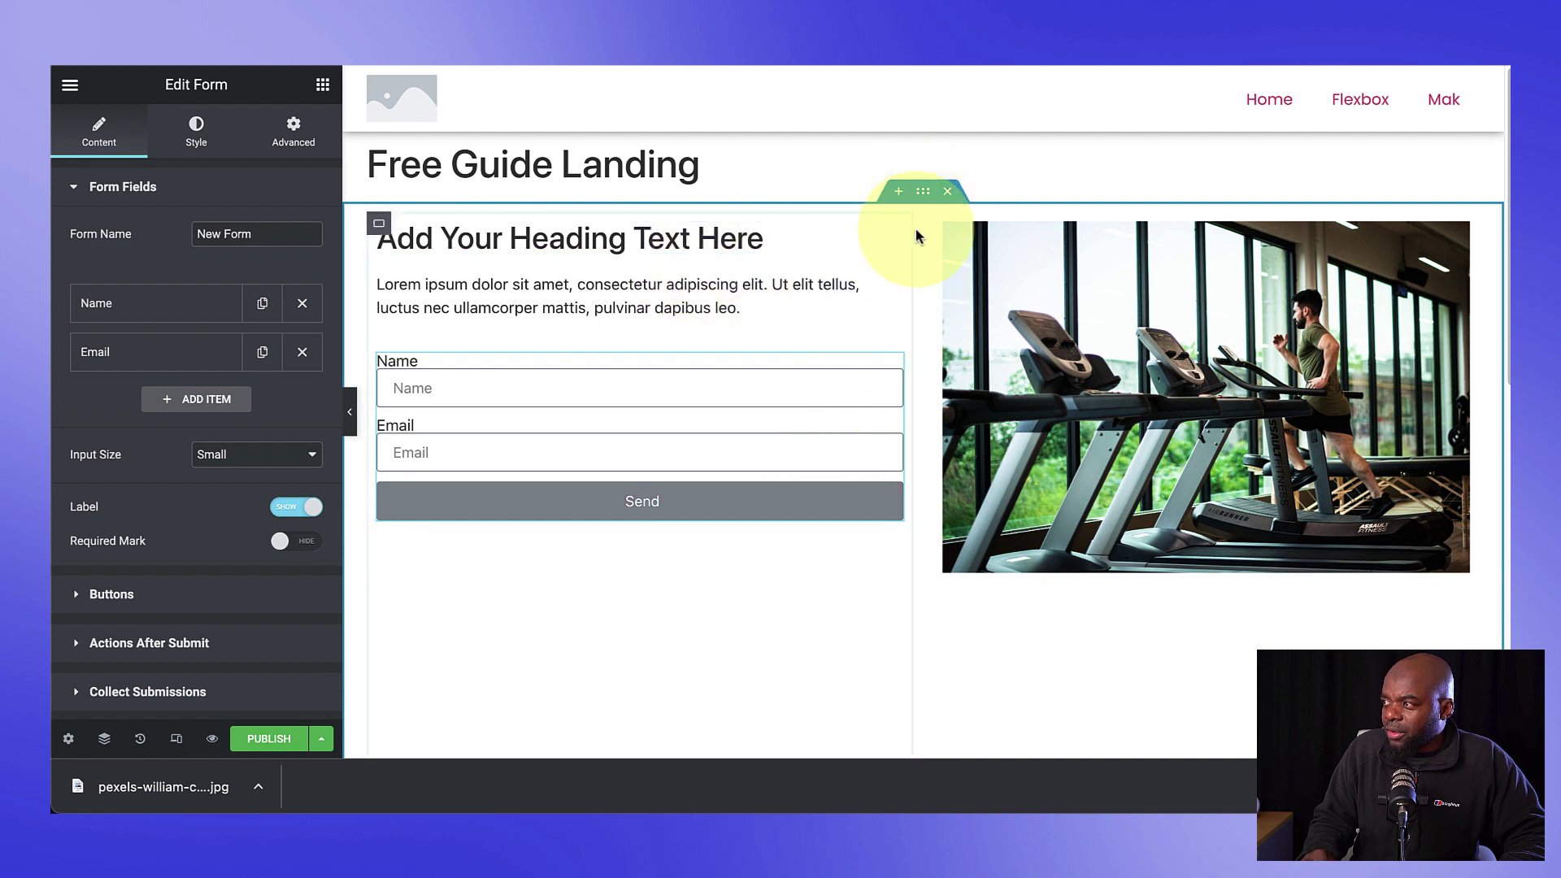
{"action": "left_click", "coordinate": [924, 192]}
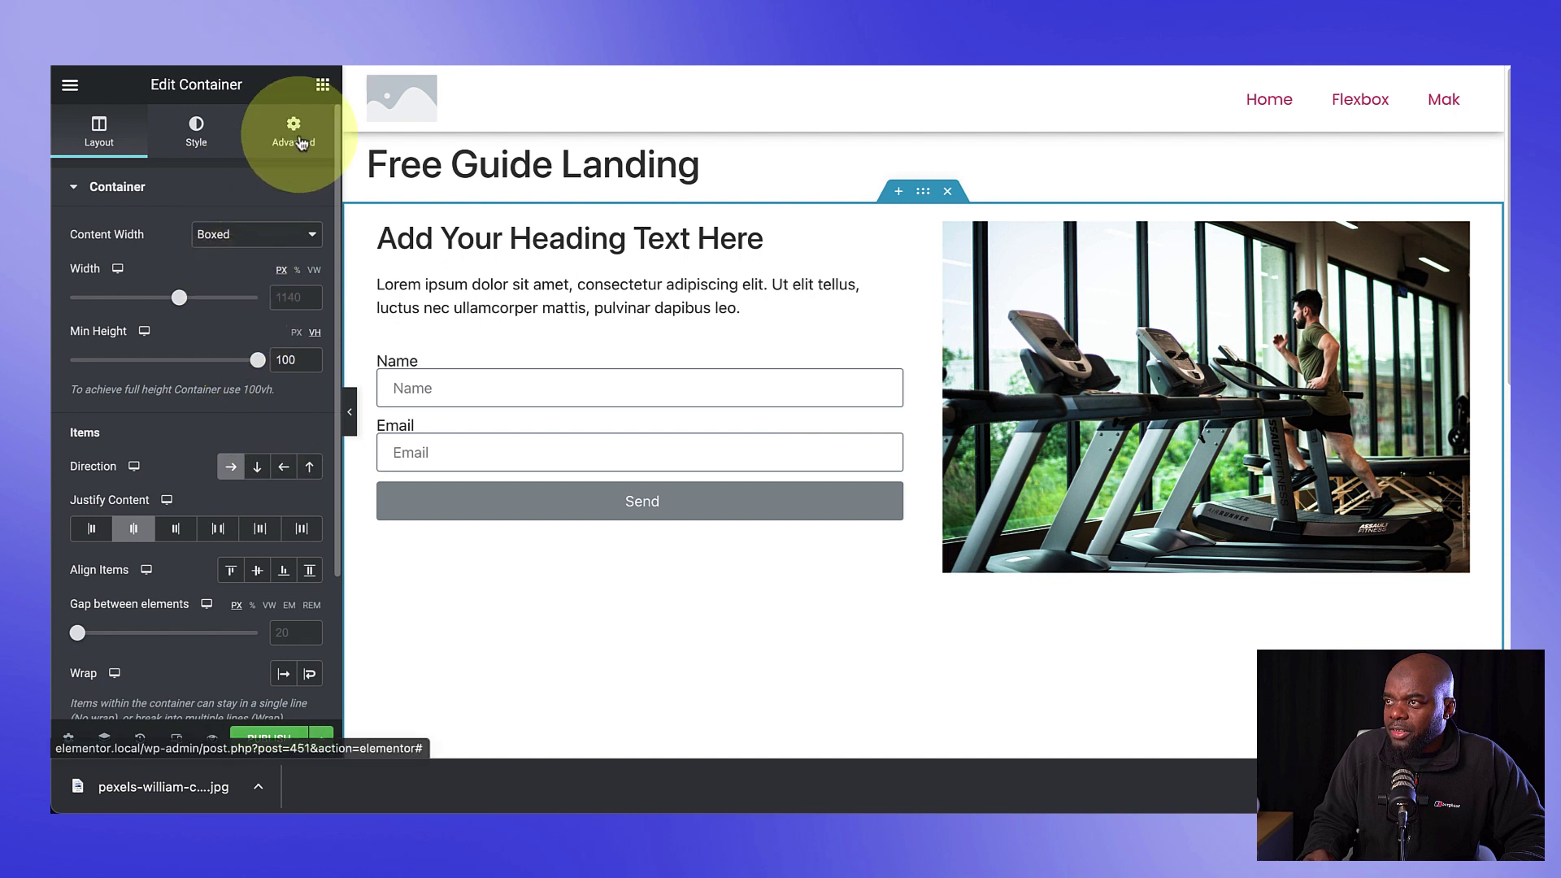
Step: Switch the container's padding units to % and set the top padding to 14
{"action": "left_click", "coordinate": [301, 143]}
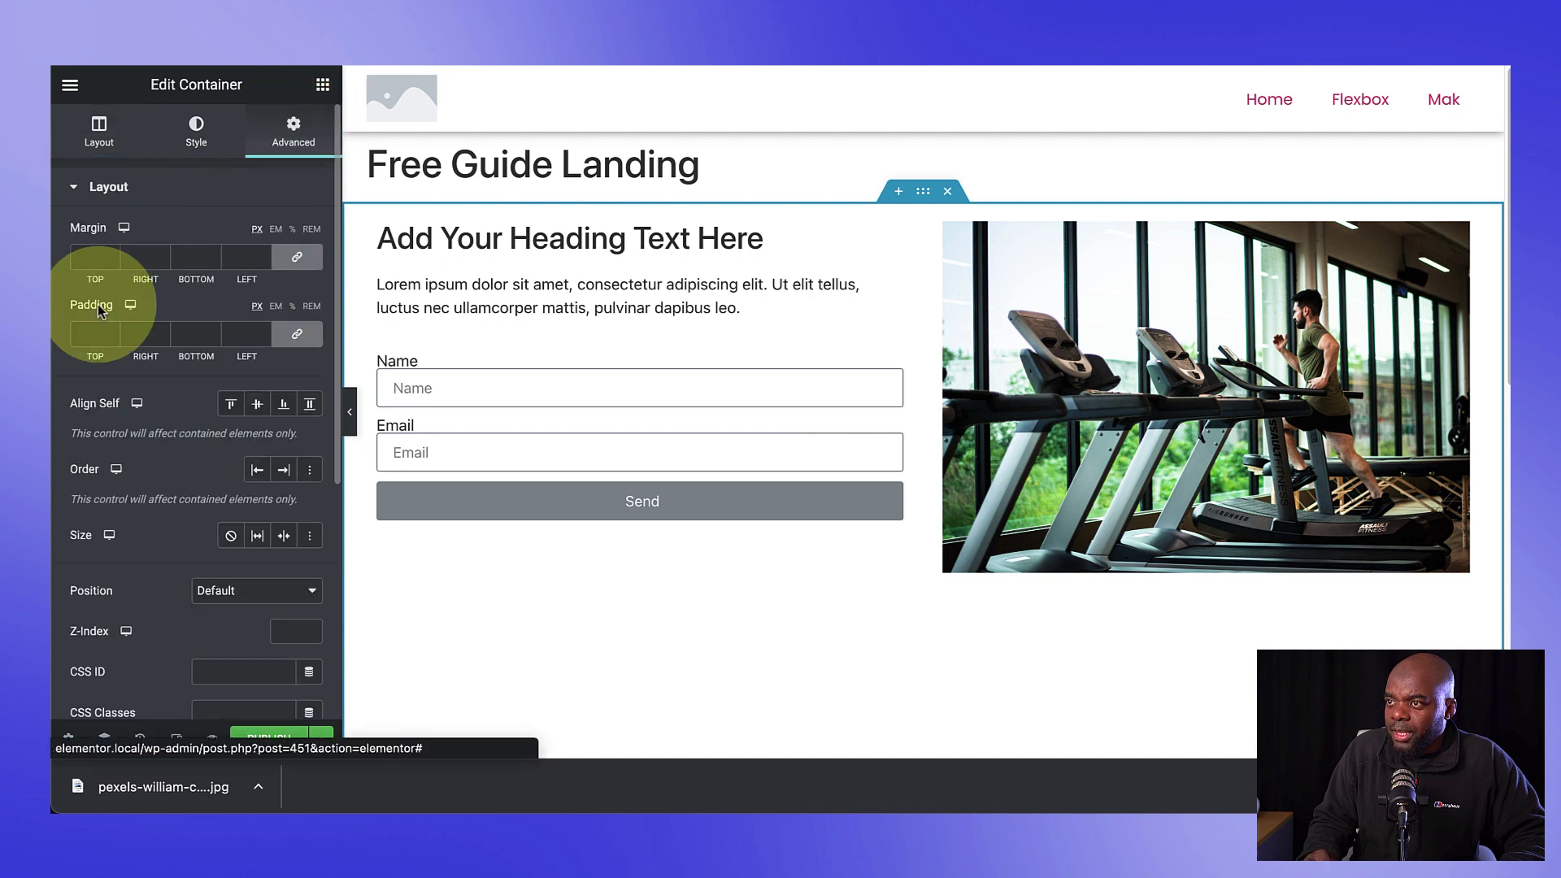
{"action": "left_click", "coordinate": [294, 308]}
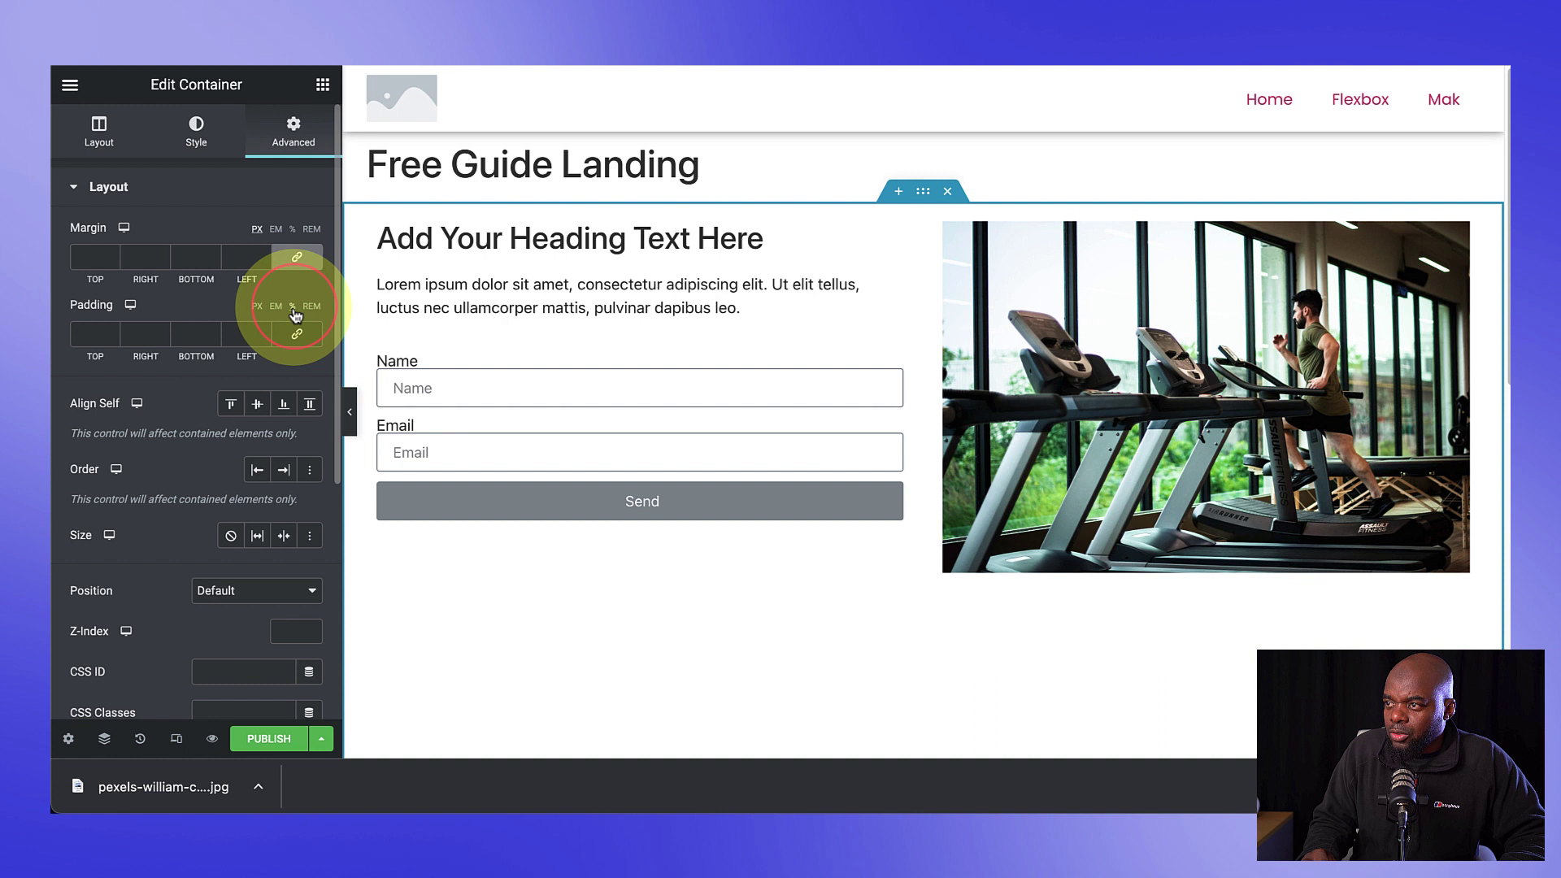
{"action": "type", "text": "10"}
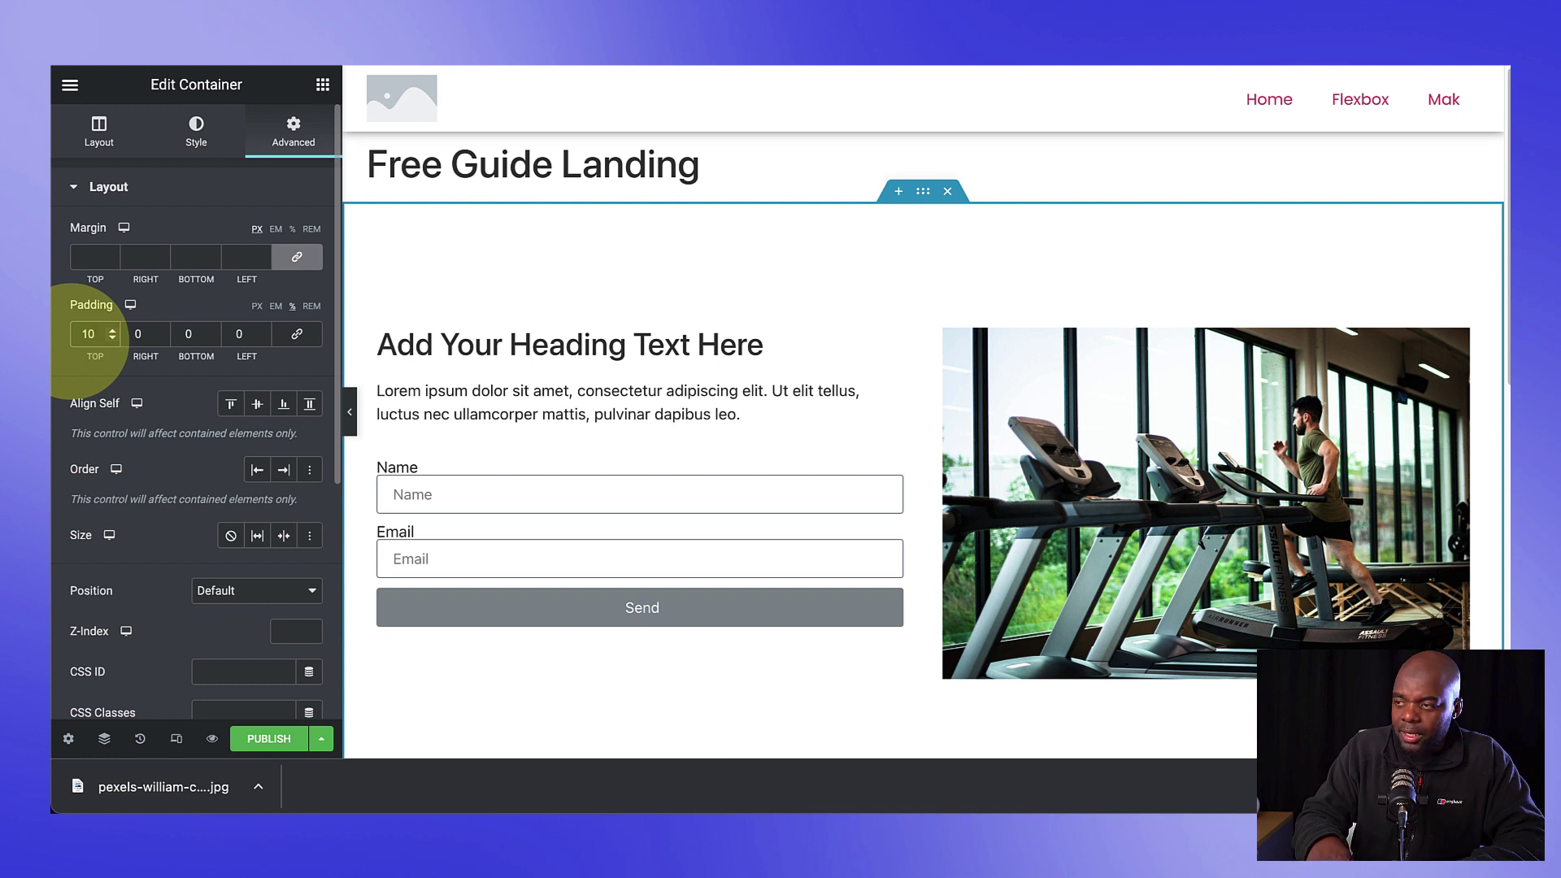
{"action": "key", "text": "BackSpace"}
{"action": "type", "text": "8"}
{"action": "key", "text": "BackSpace"}
{"action": "type", "text": "4"}
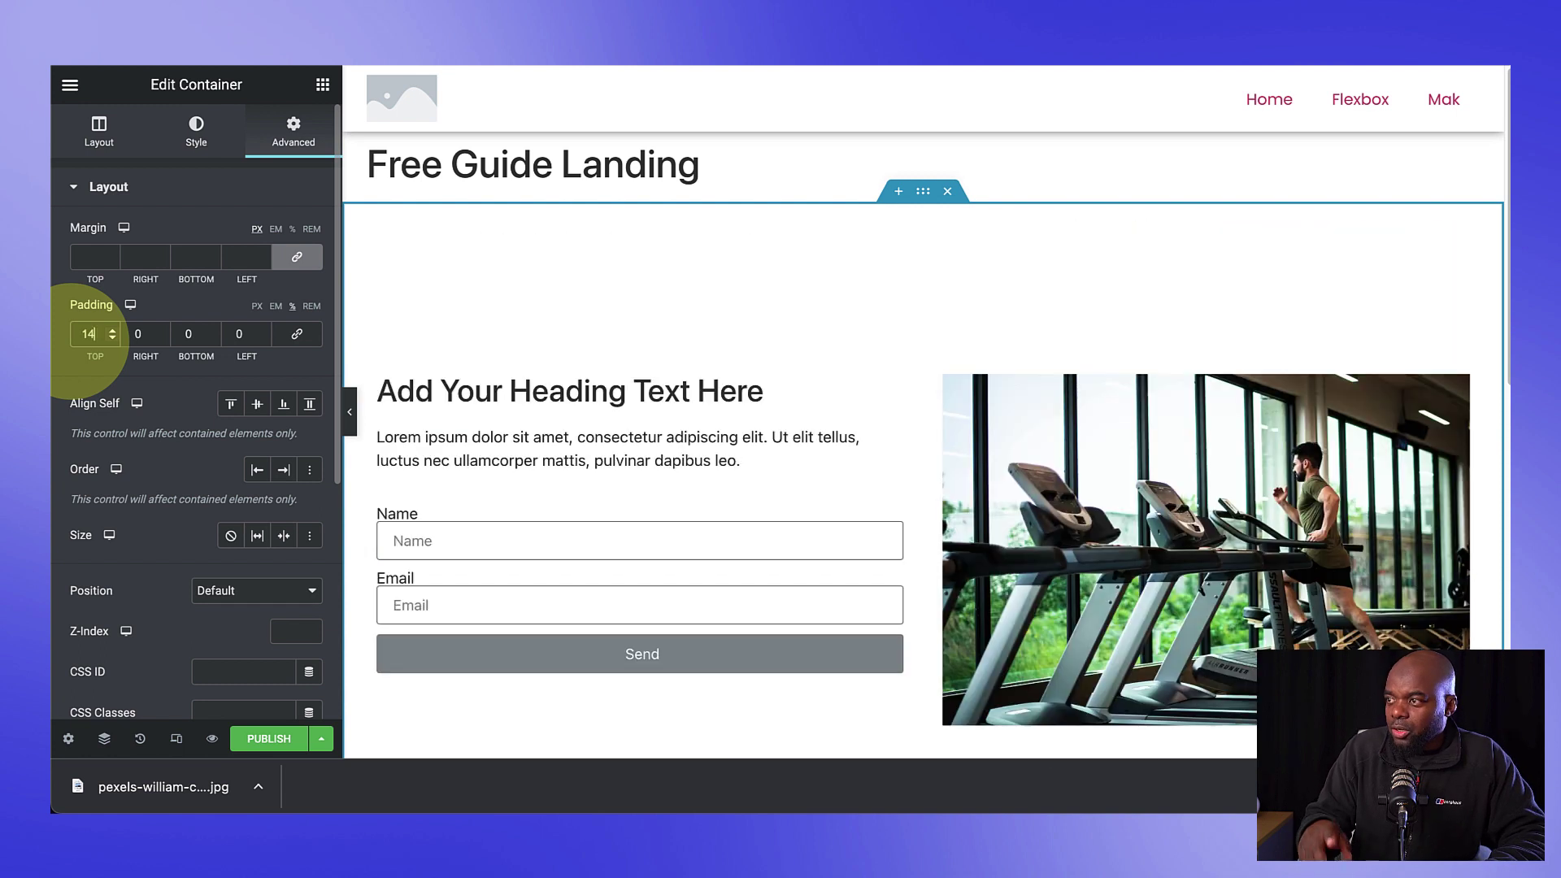
{"action": "scroll", "coordinate": [912, 344], "scroll_direction": "down", "scroll_amount": 3}
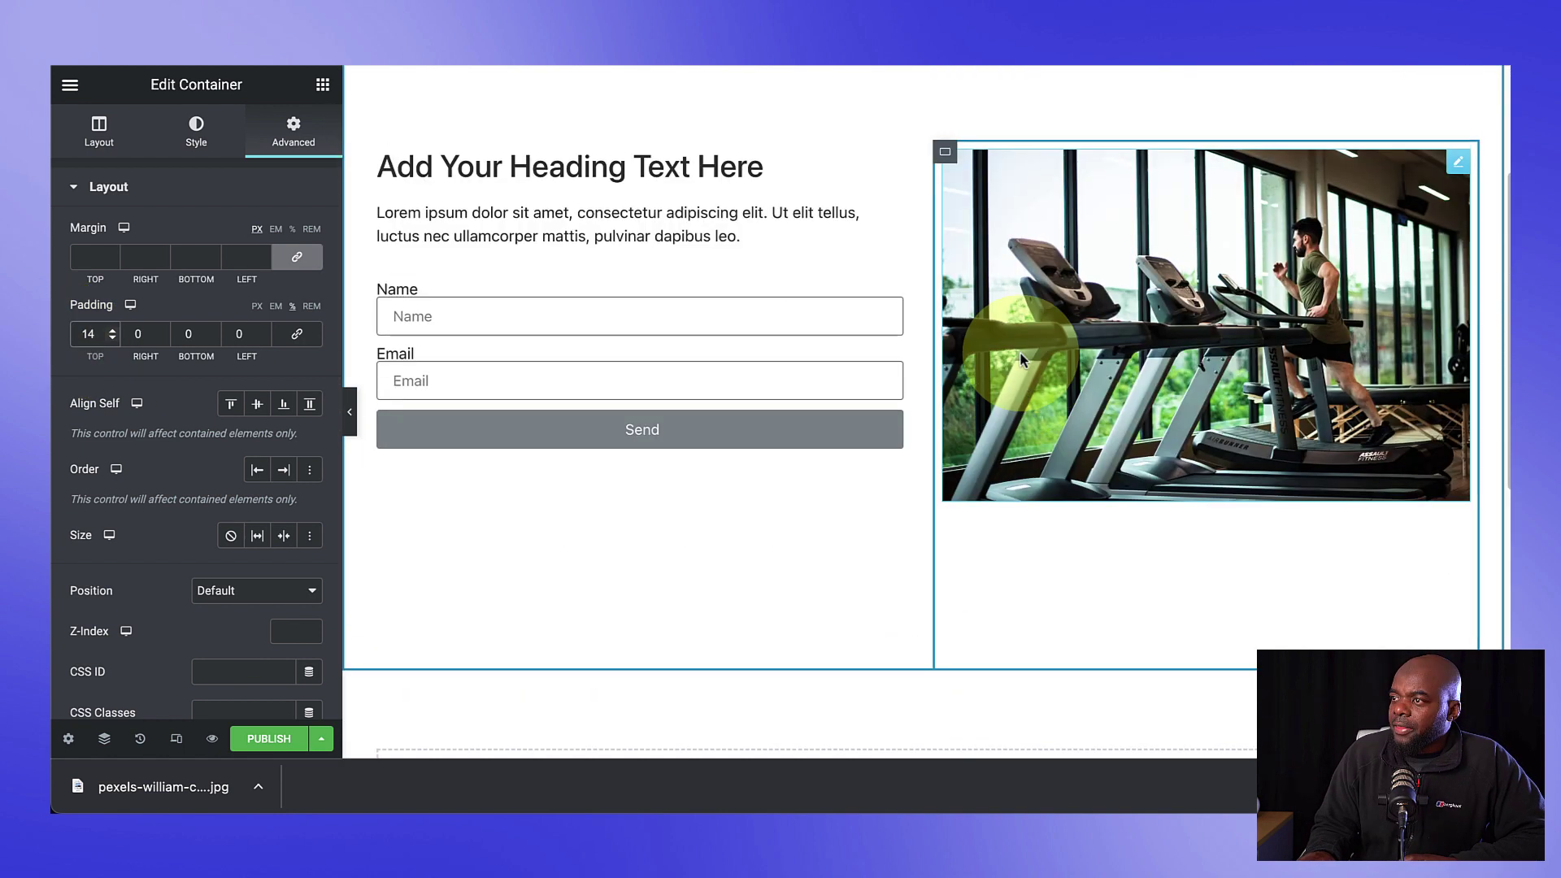
{"action": "scroll", "coordinate": [693, 335], "scroll_direction": "up", "scroll_amount": 1}
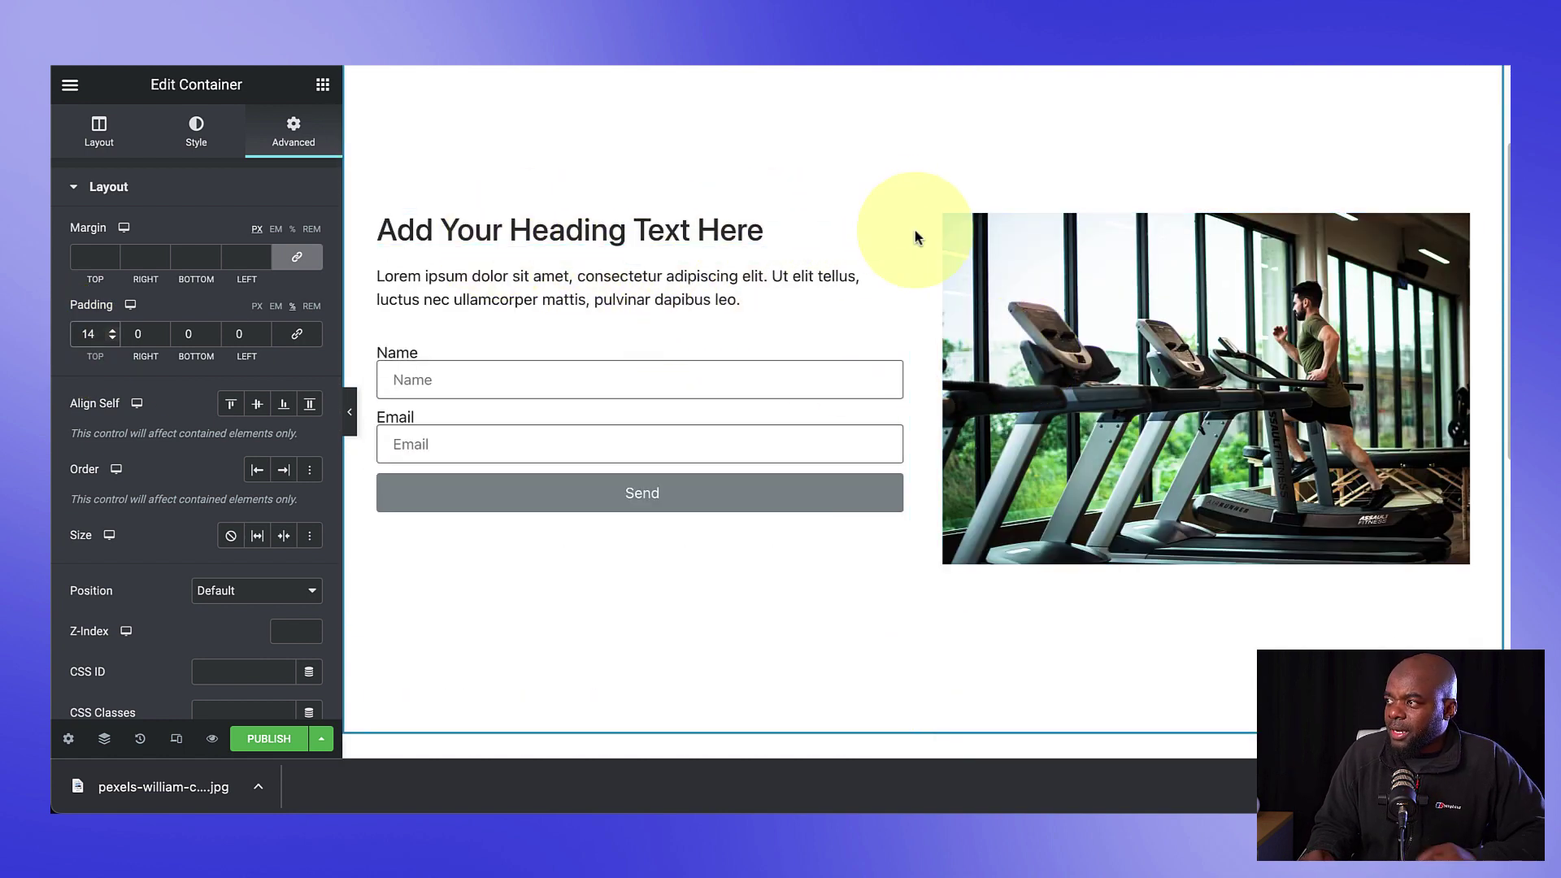
Step: Replace the heading with 'Lorem ipsum dolor sit amet' in Poppins Bold, enlarged to 56 px
{"action": "left_click", "coordinate": [888, 234]}
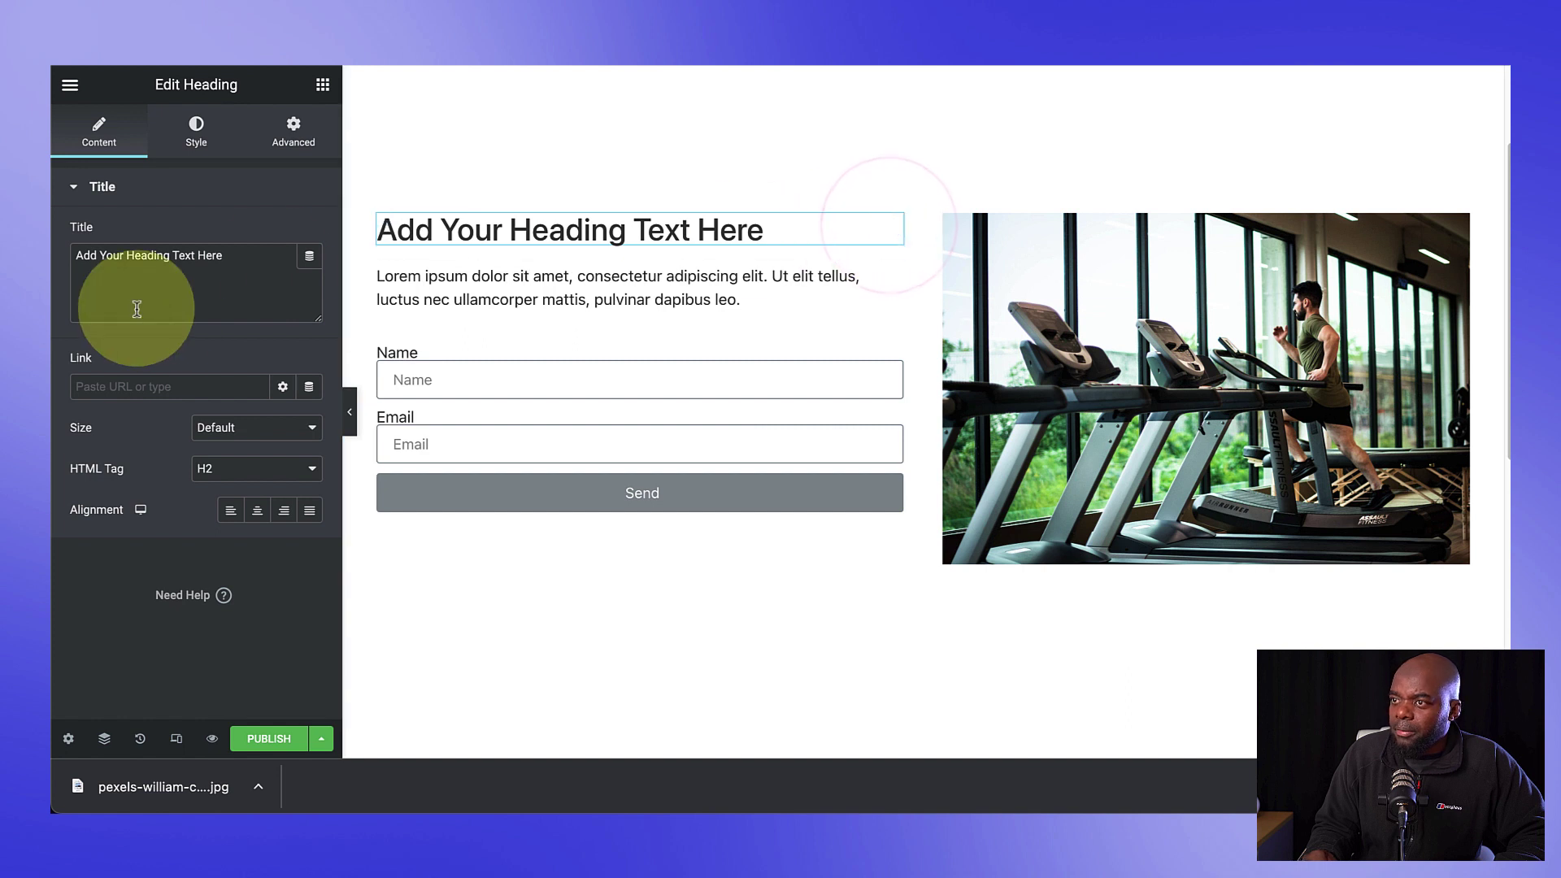
{"action": "left_click", "coordinate": [238, 258]}
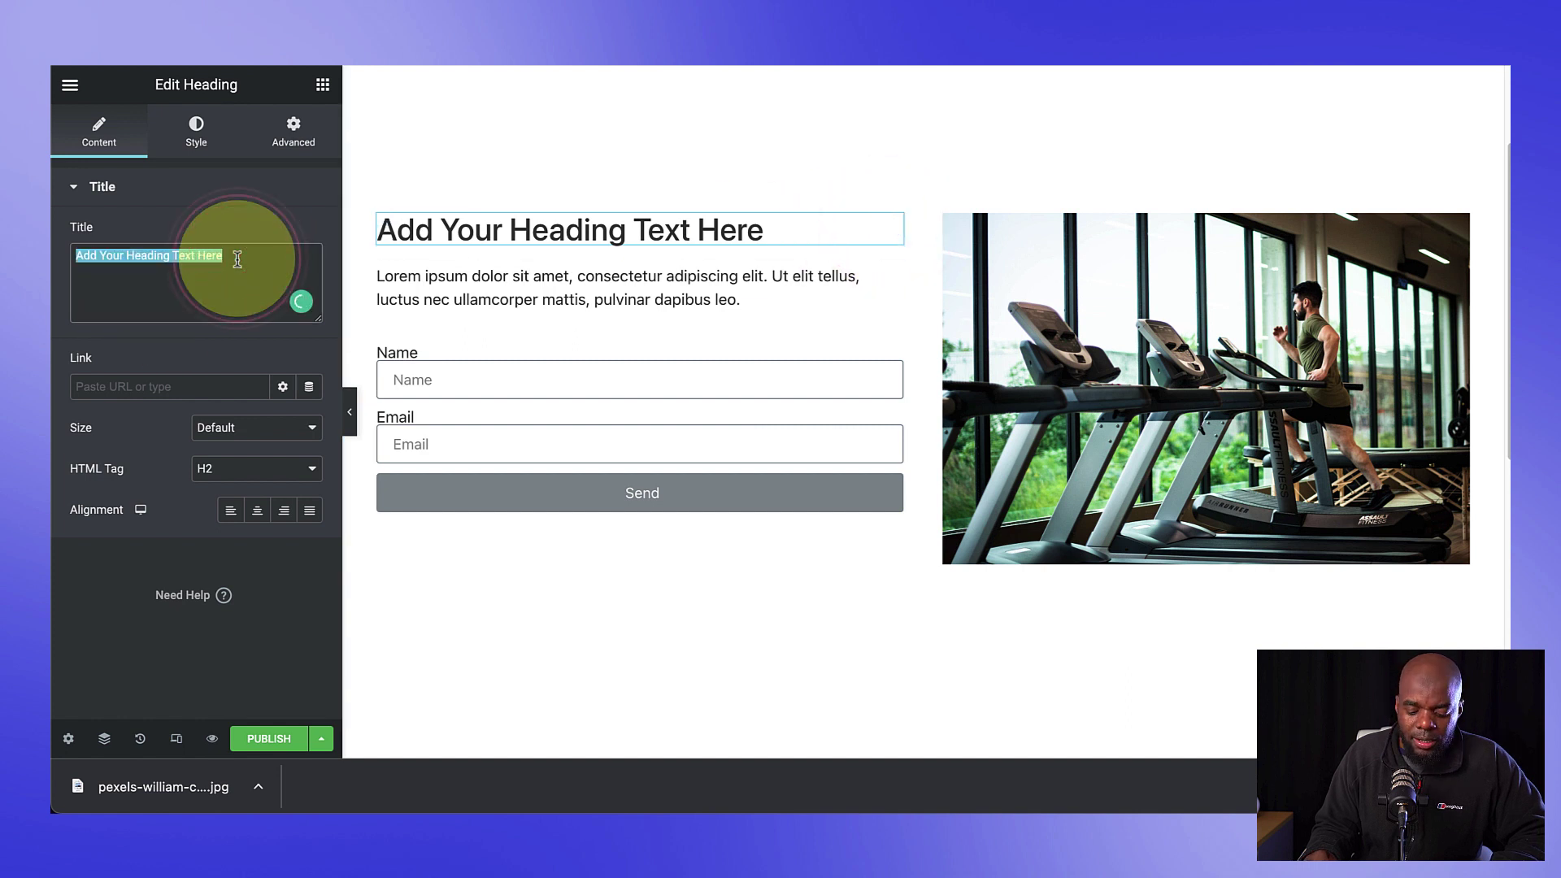
{"action": "type", "text": "Lorem ipsum dolor sit amet"}
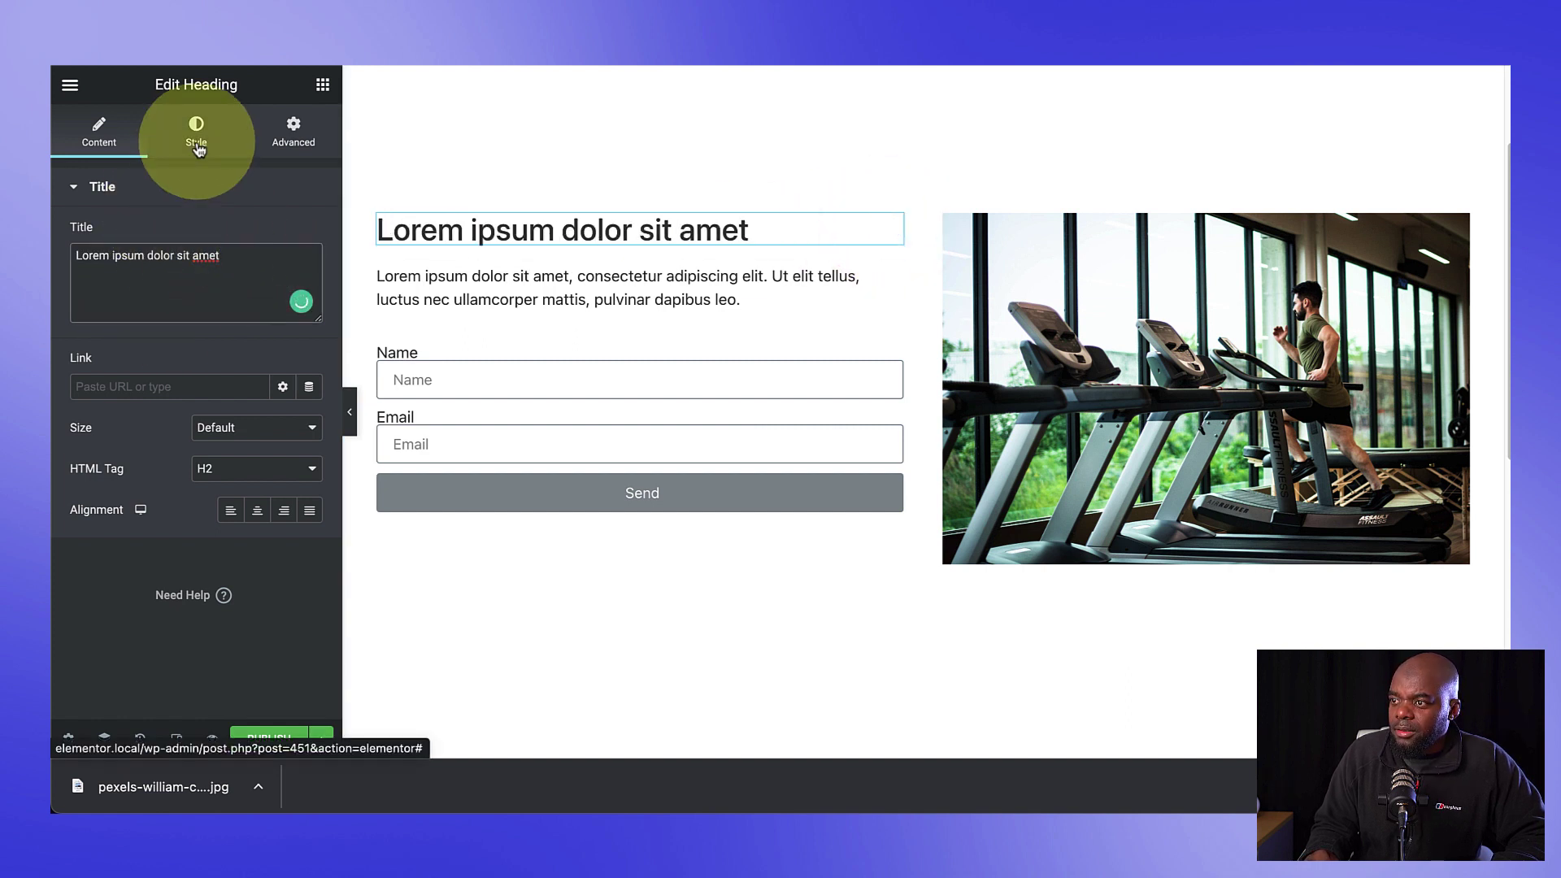
{"action": "left_click", "coordinate": [195, 134]}
{"action": "left_click", "coordinate": [309, 276]}
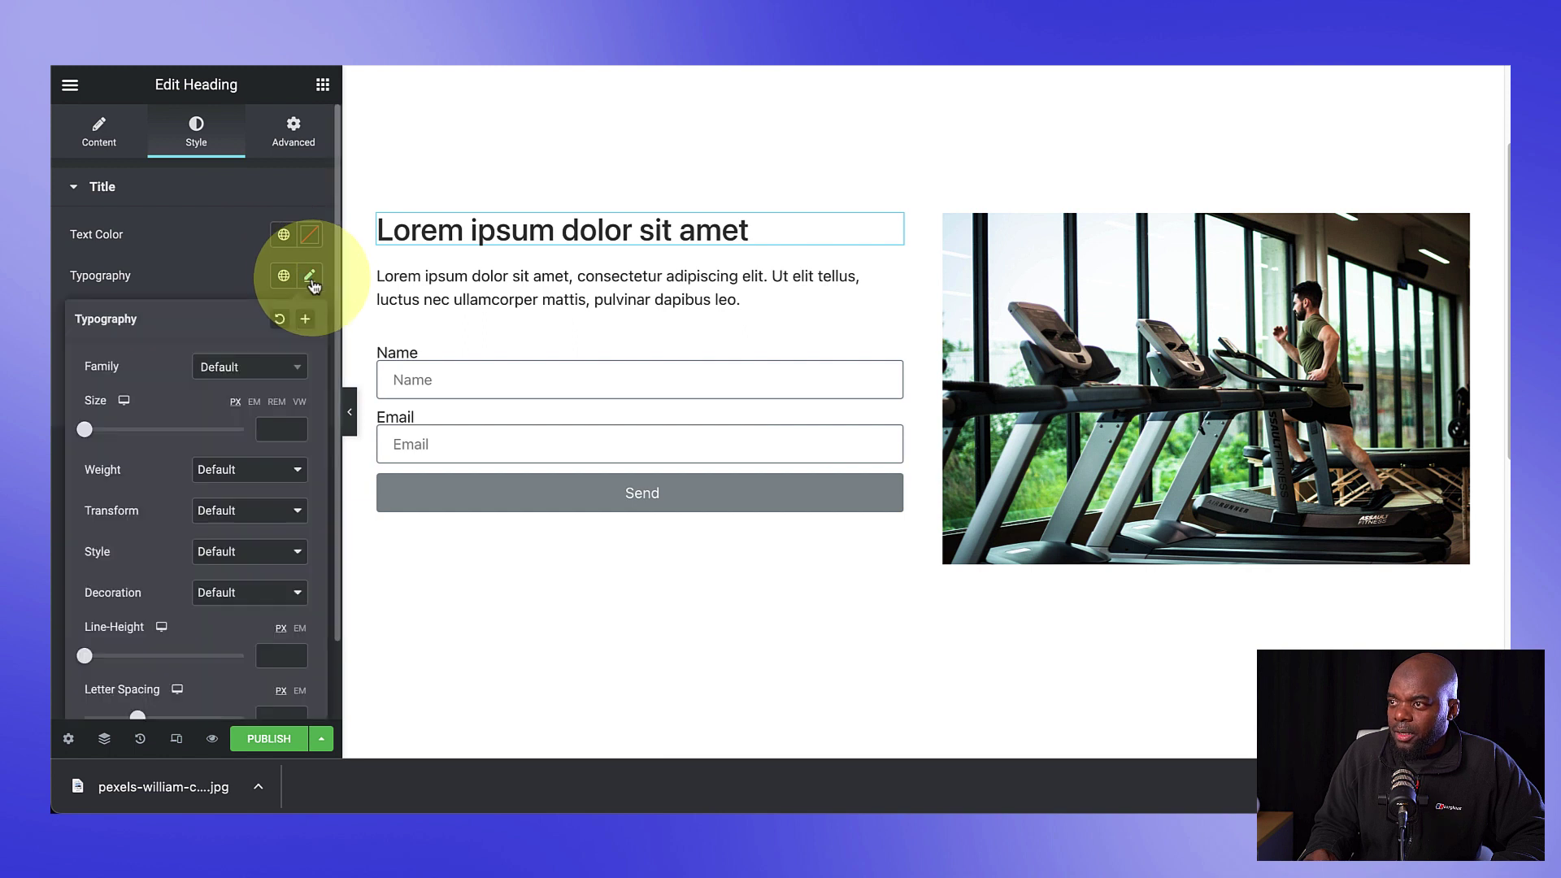
{"action": "left_click", "coordinate": [234, 370]}
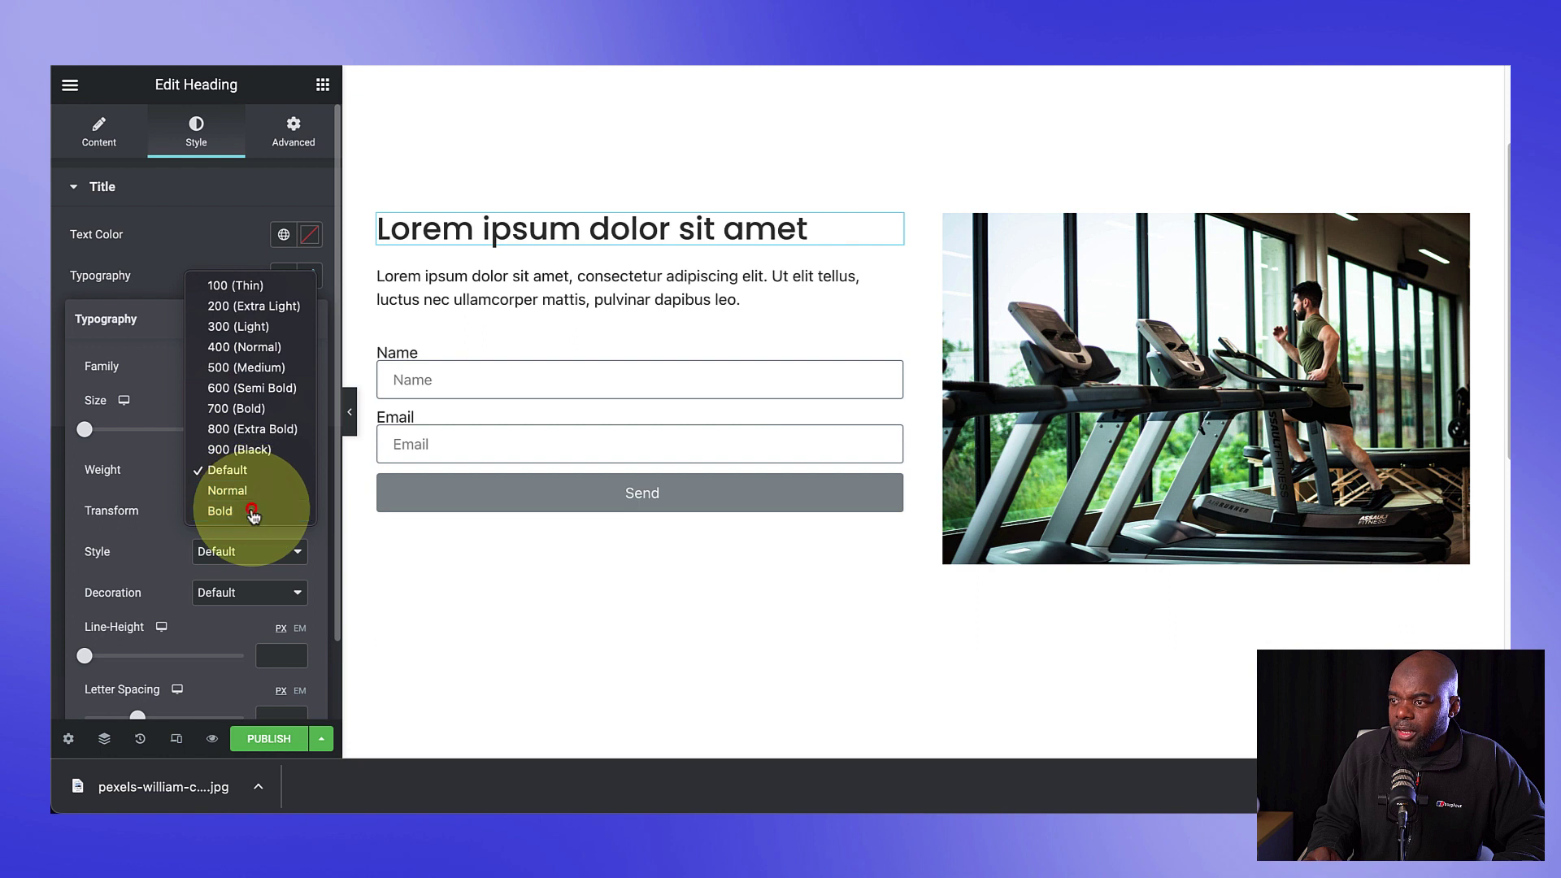
{"action": "left_click", "coordinate": [254, 514]}
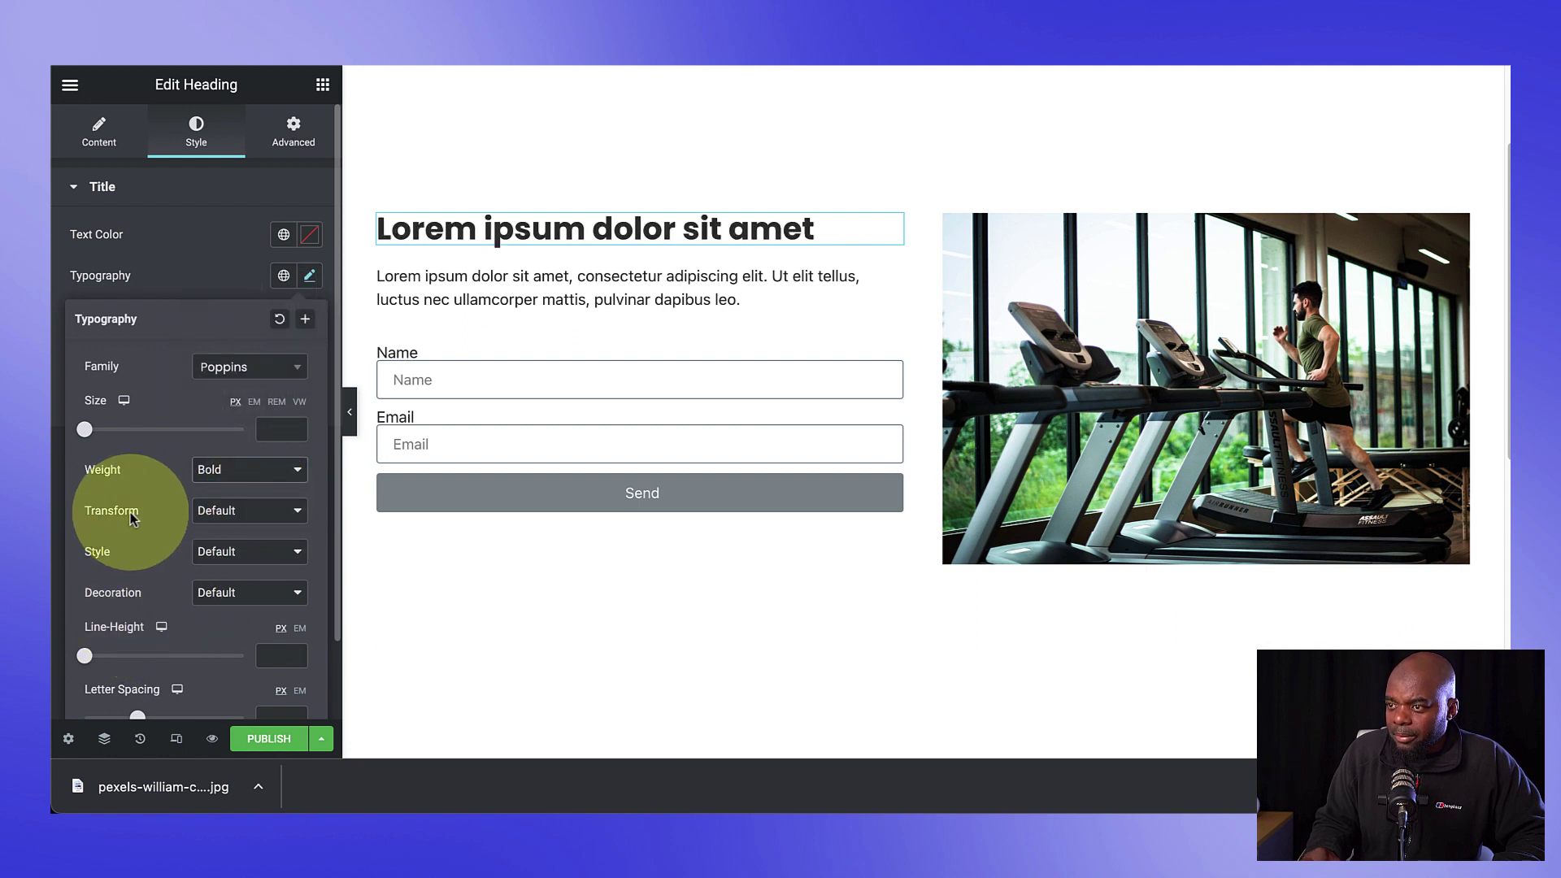
{"action": "left_click_drag", "start_coordinate": [90, 433], "coordinate": [136, 433]}
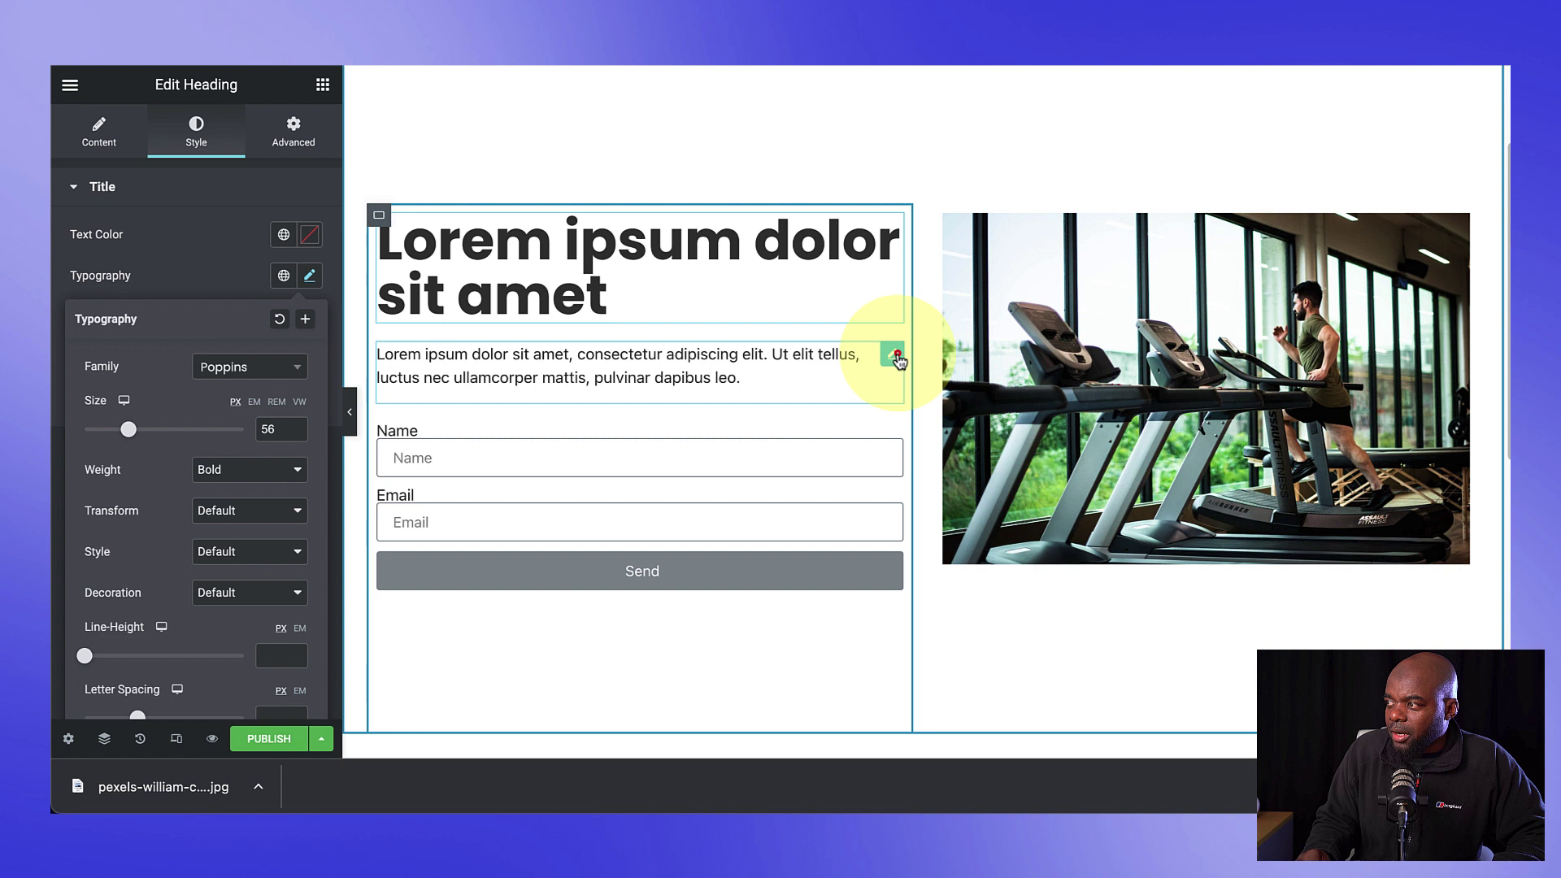
Step: Set the paragraph text's font family to Poppins
{"action": "left_click", "coordinate": [897, 358]}
{"action": "left_click", "coordinate": [196, 134]}
{"action": "left_click", "coordinate": [309, 317]}
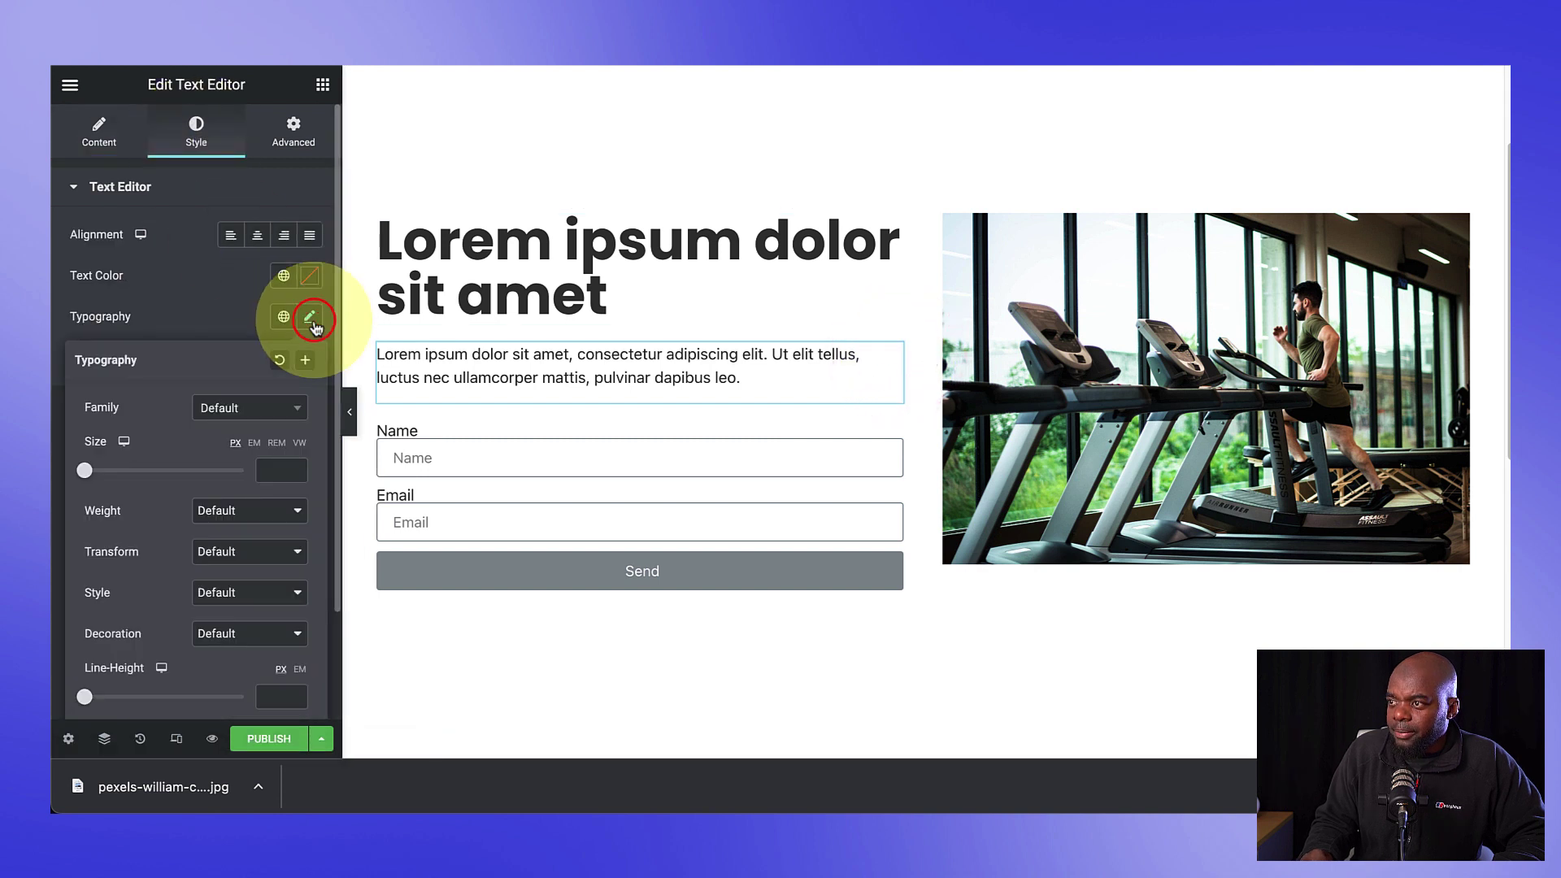
{"action": "left_click", "coordinate": [243, 408]}
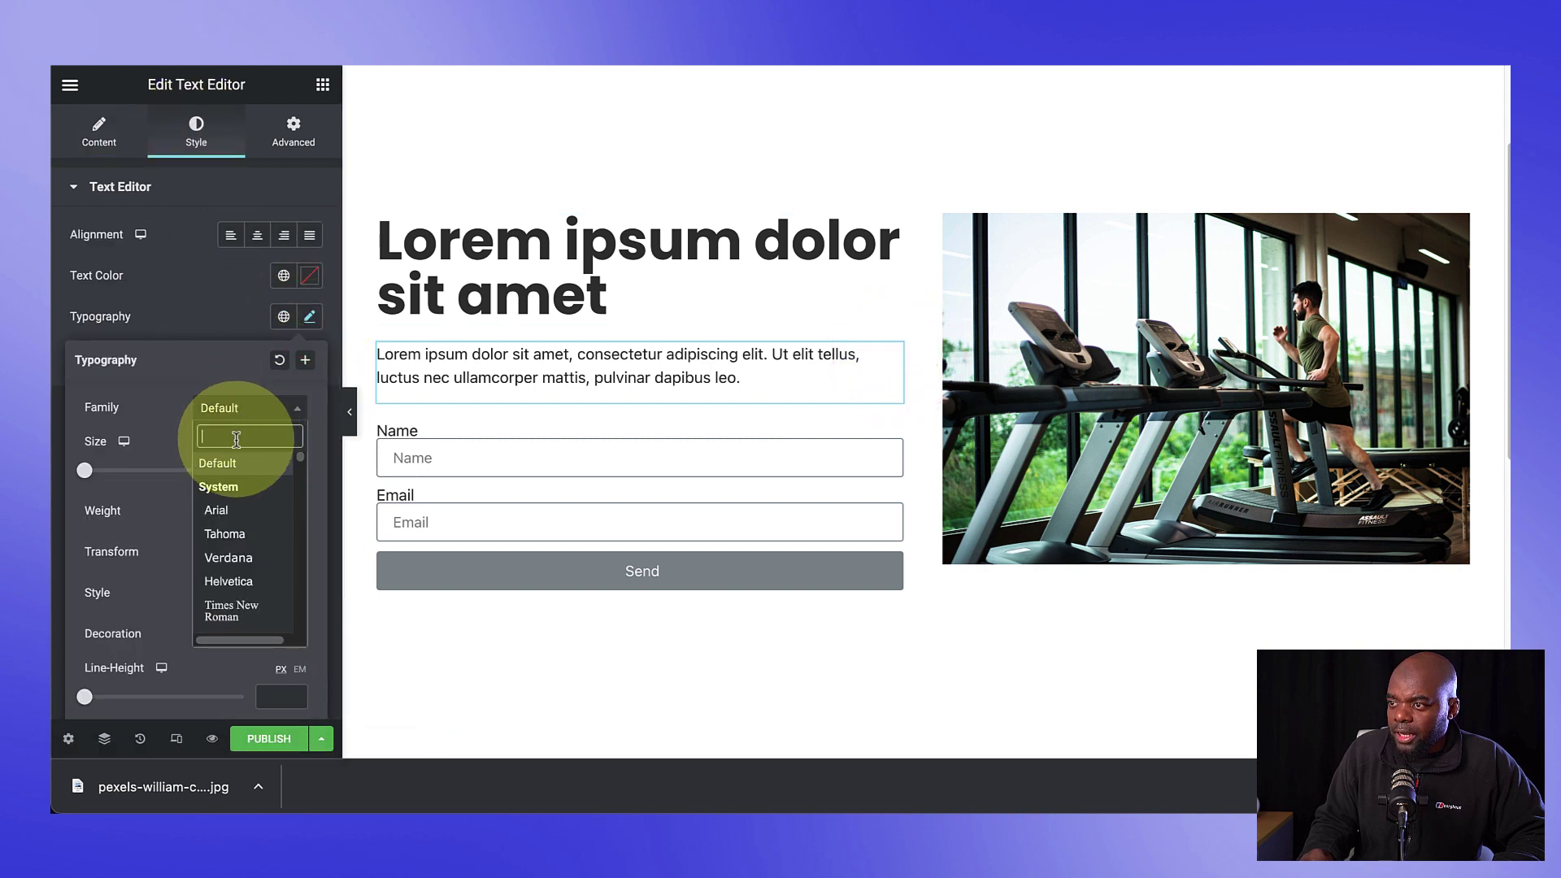
{"action": "type", "text": "popp"}
{"action": "left_click", "coordinate": [209, 487]}
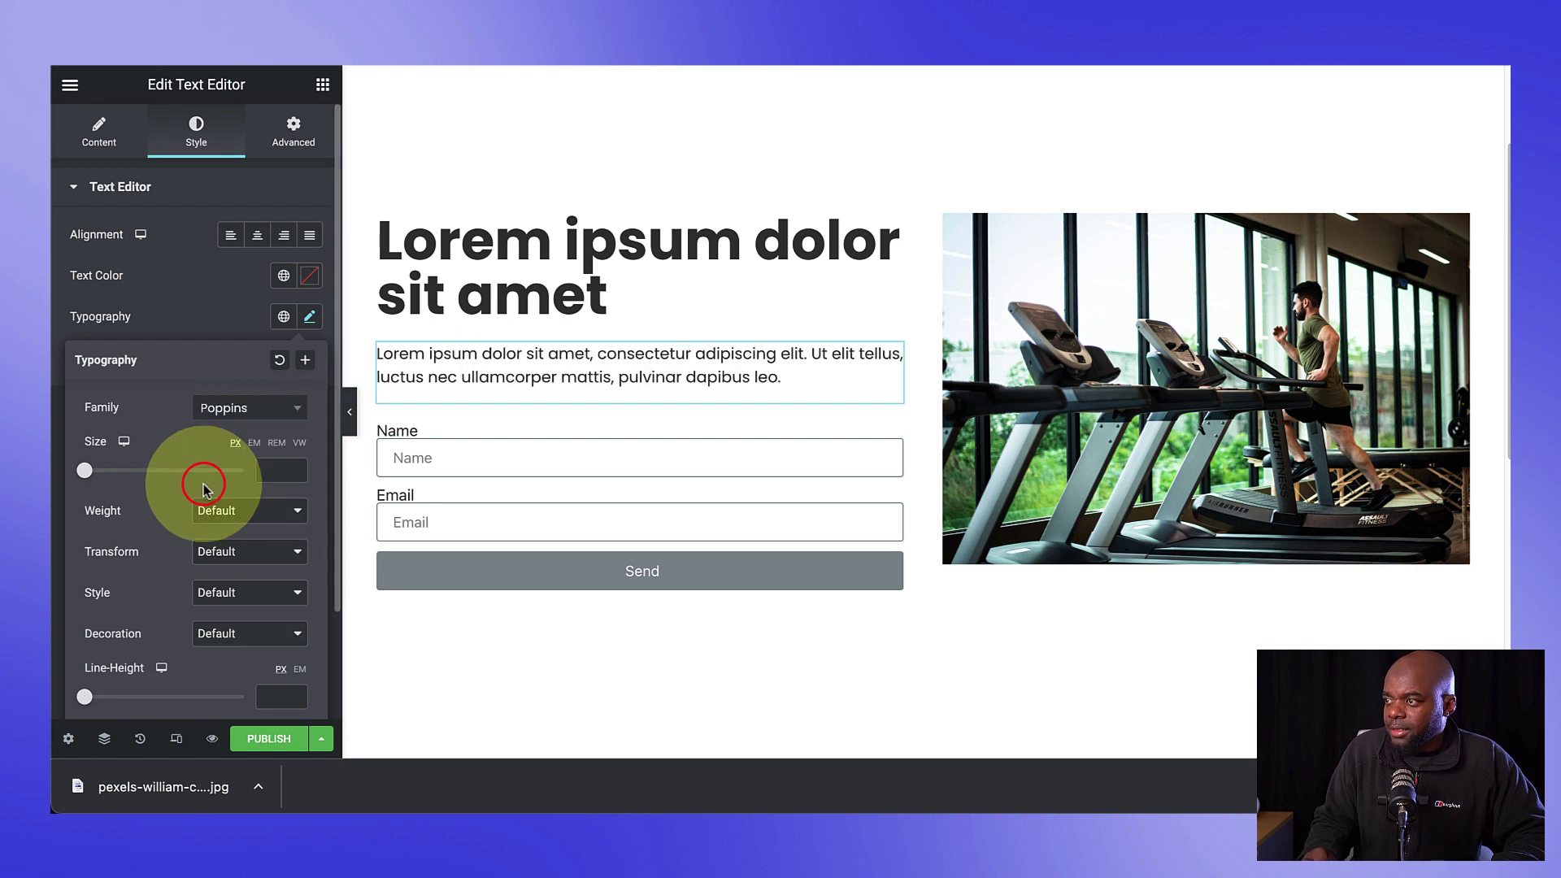
{"action": "left_click", "coordinate": [504, 477]}
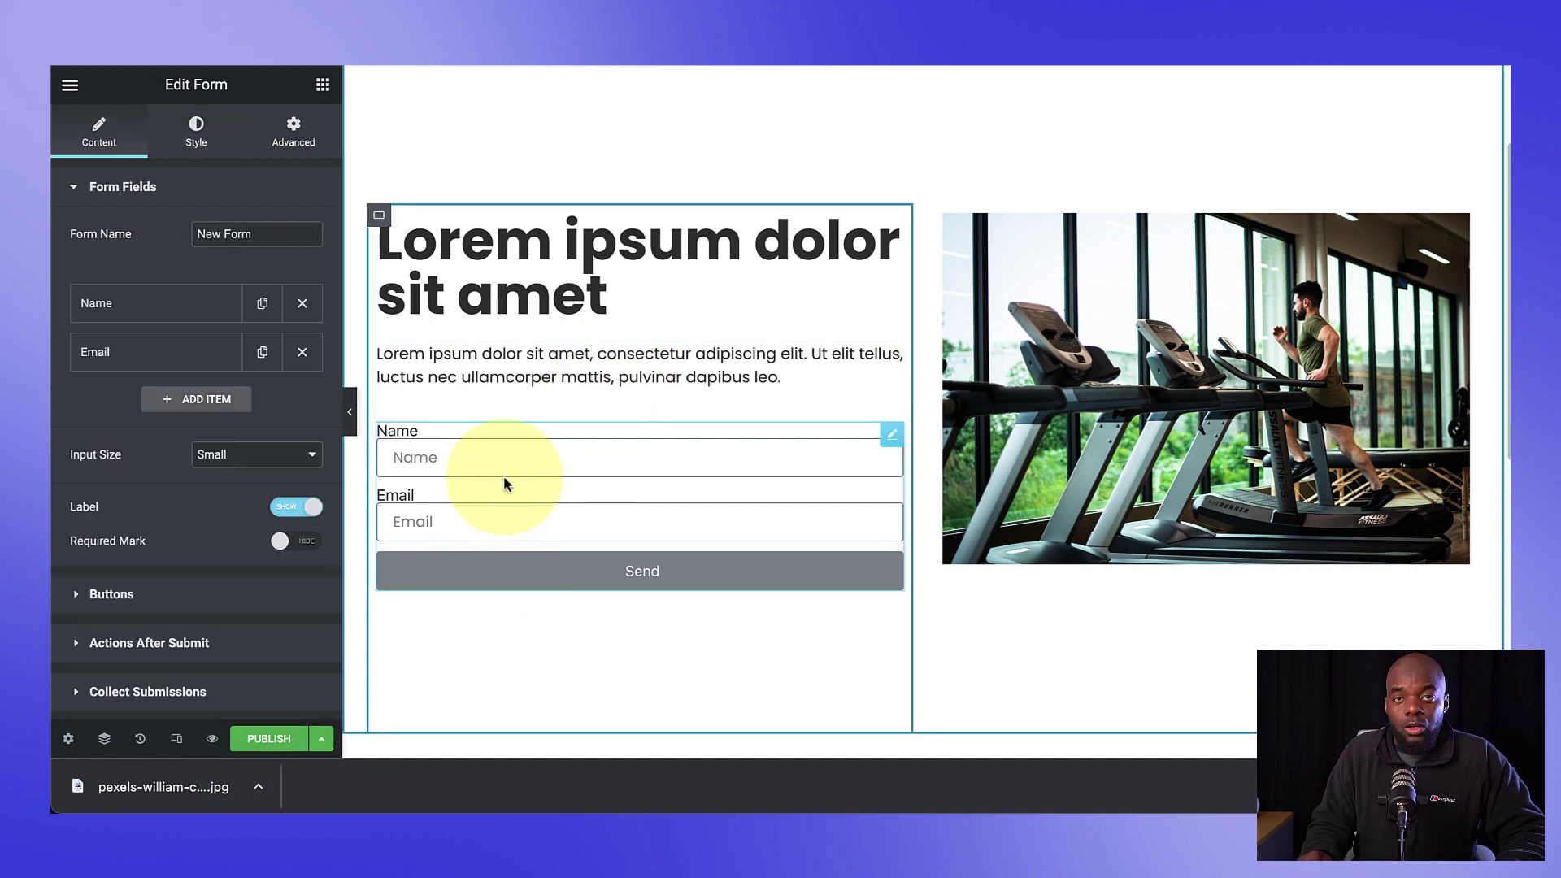
Step: Remove Collect Submissions from the form's Actions After Submit
{"action": "left_click", "coordinate": [102, 136]}
{"action": "scroll", "coordinate": [180, 550], "scroll_direction": "down", "scroll_amount": 3}
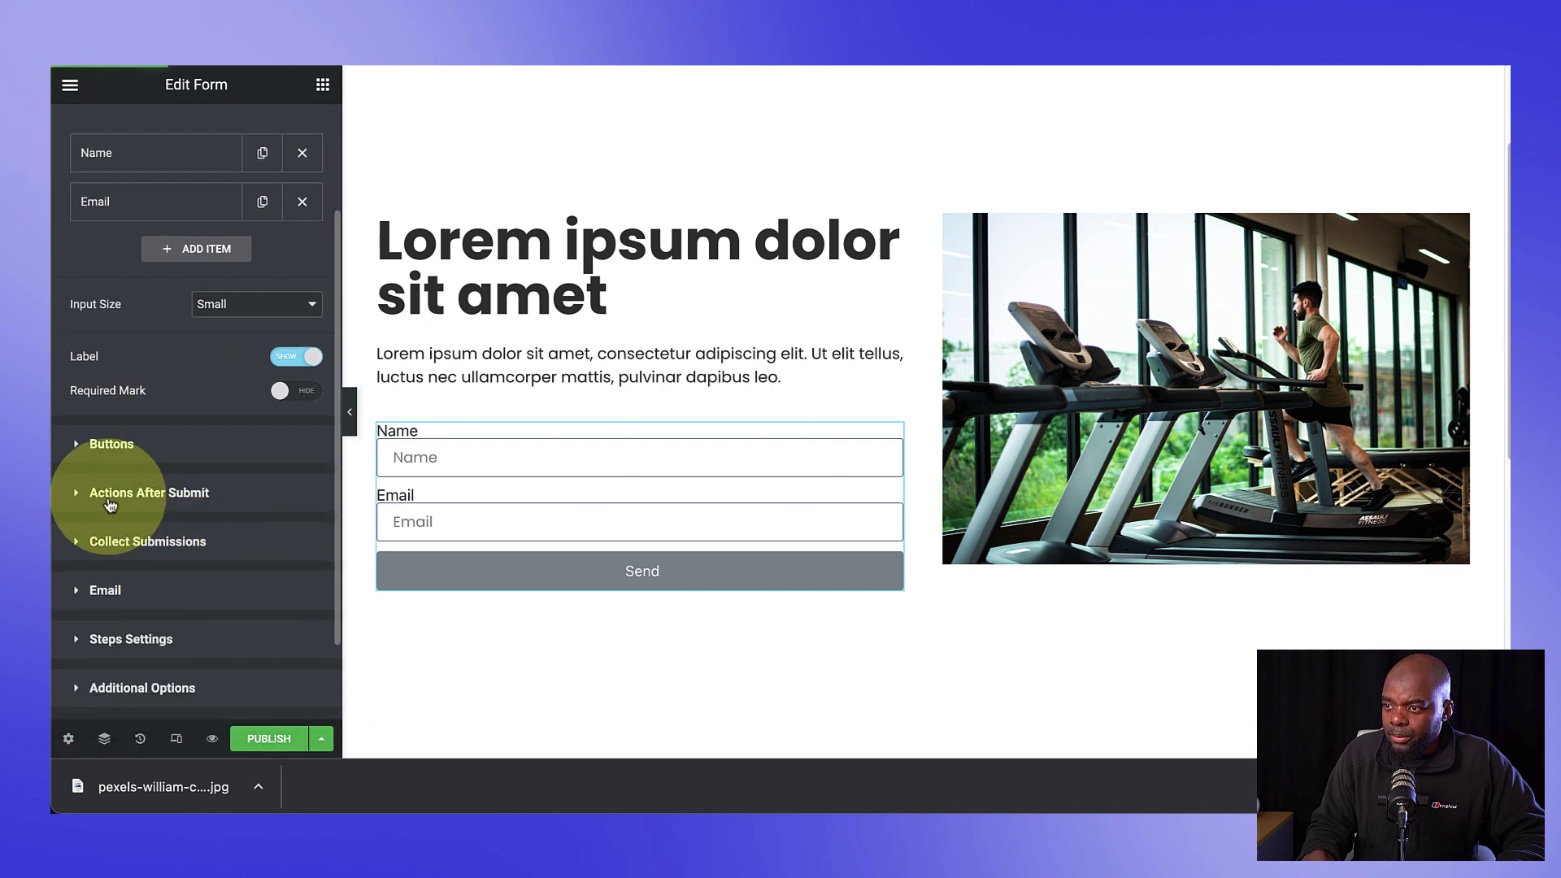
{"action": "left_click", "coordinate": [203, 496]}
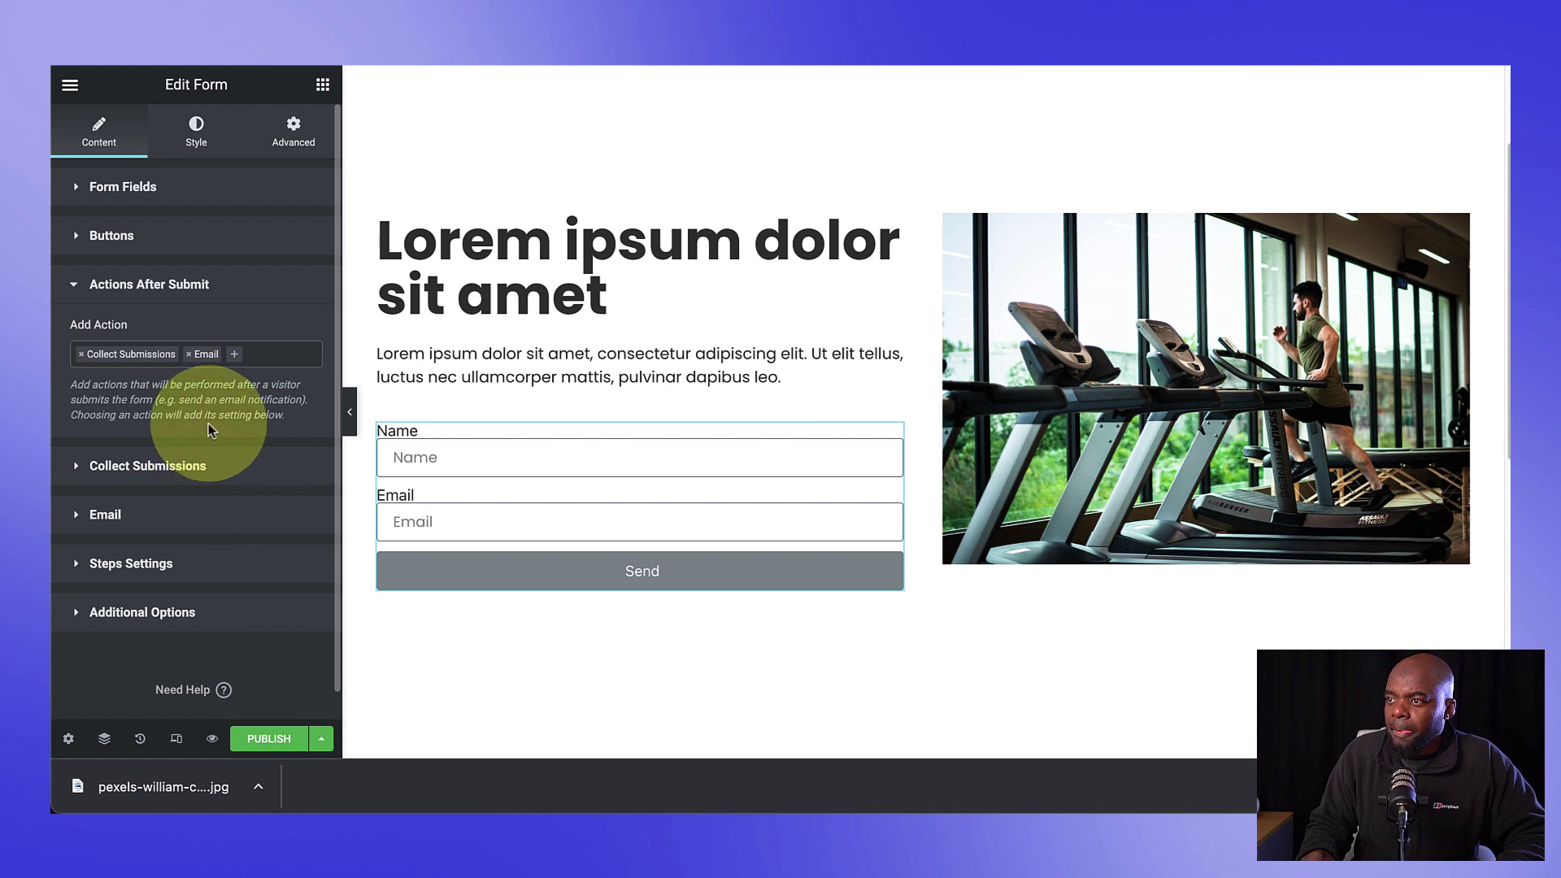
{"action": "left_click", "coordinate": [85, 362]}
{"action": "left_click", "coordinate": [82, 358]}
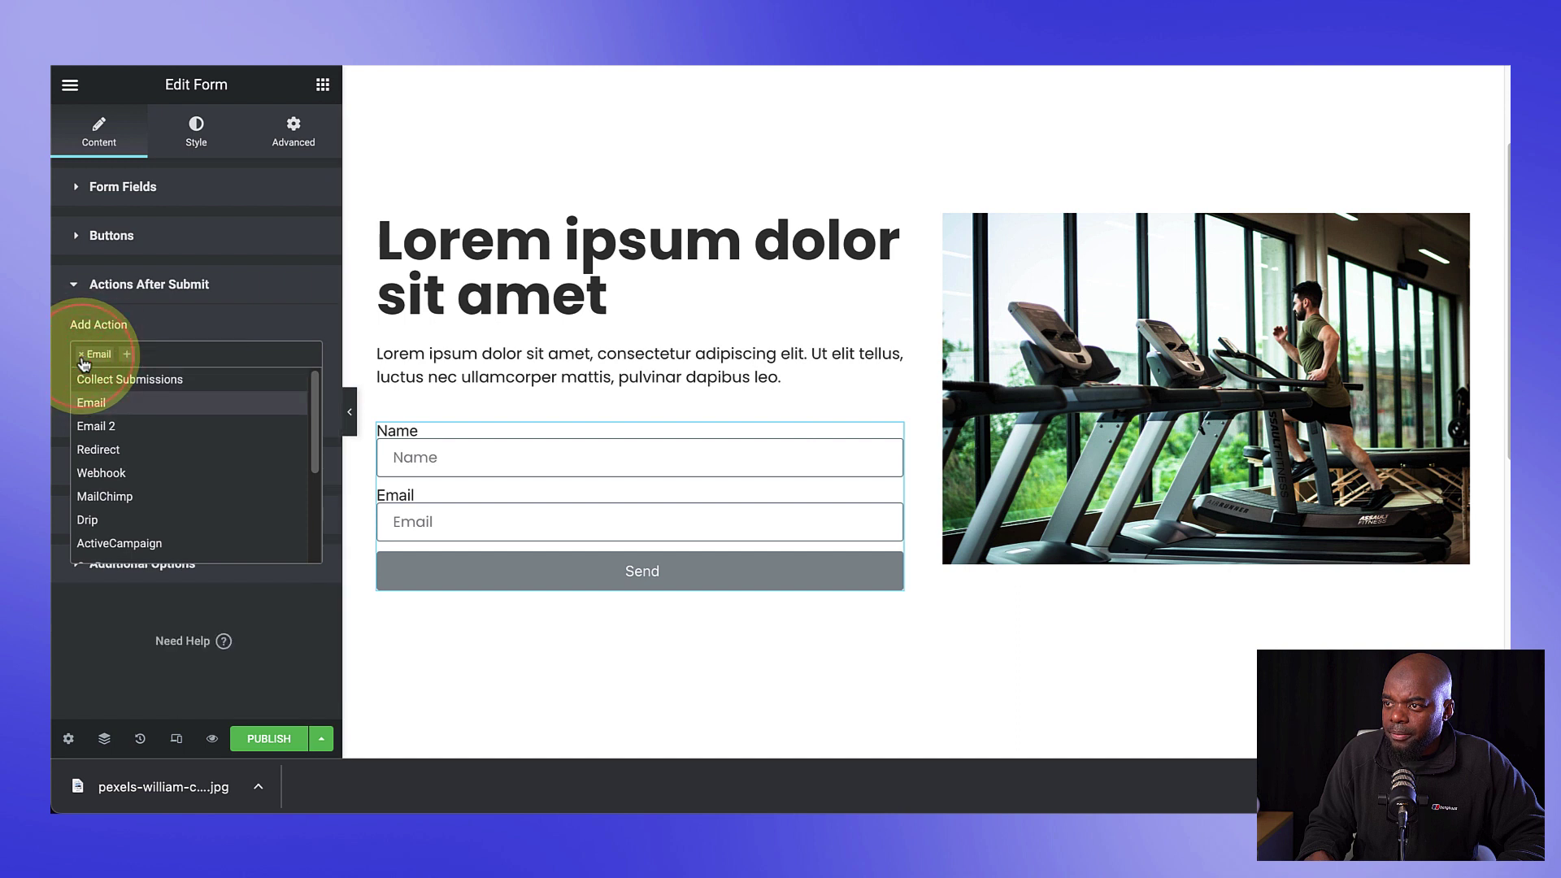
{"action": "left_click", "coordinate": [130, 360]}
Step: Add FluentCRM and Redirect as after-submit actions and expand the Redirect settings
{"action": "left_click", "coordinate": [134, 358]}
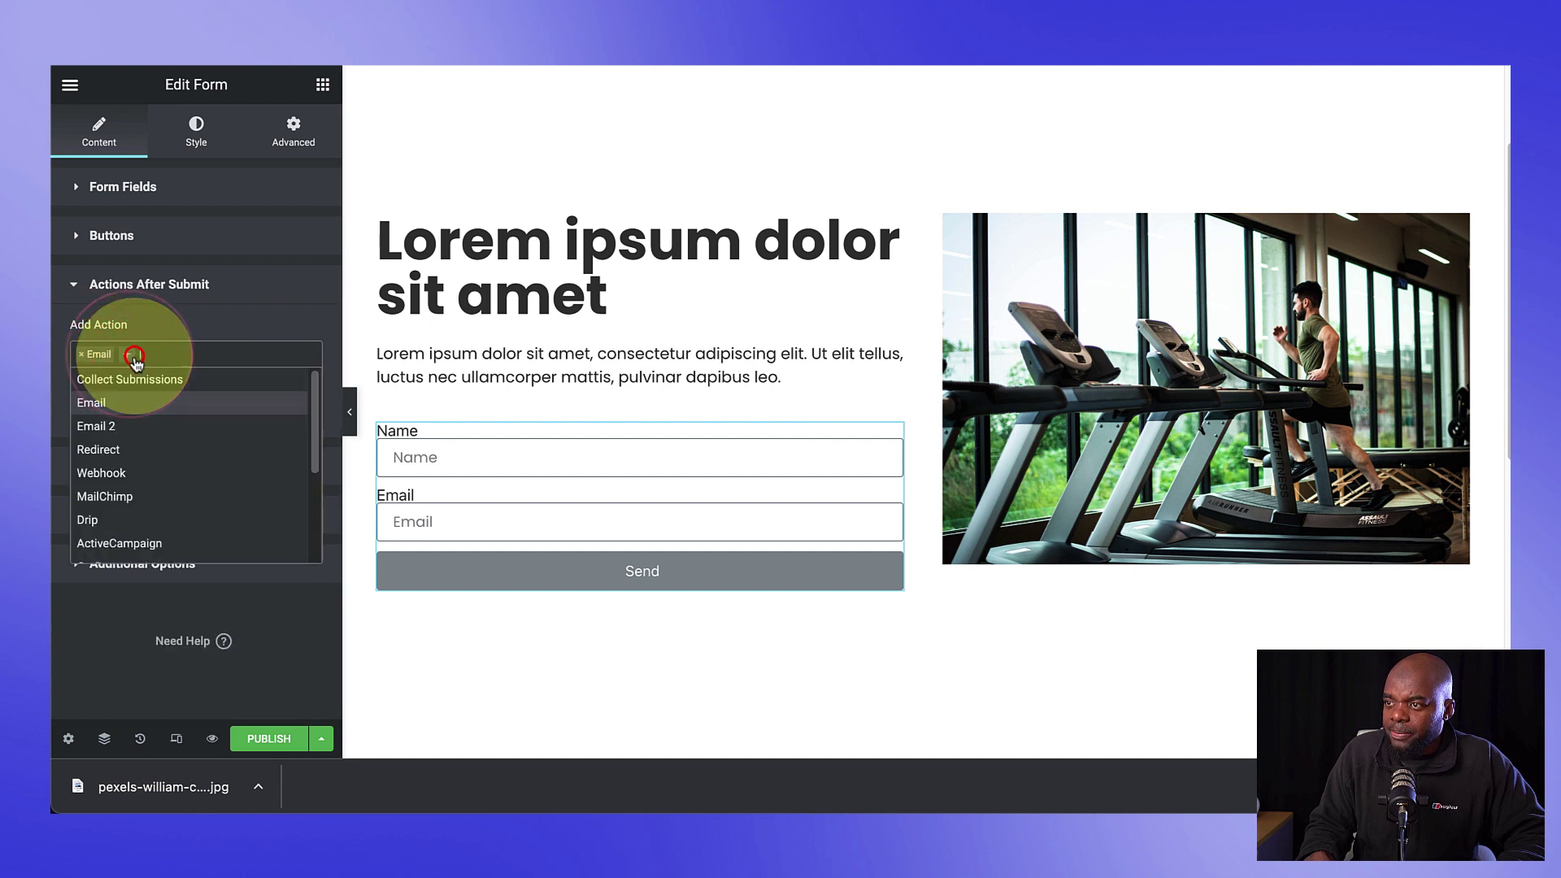
{"action": "scroll", "coordinate": [261, 487], "scroll_direction": "down", "scroll_amount": 4}
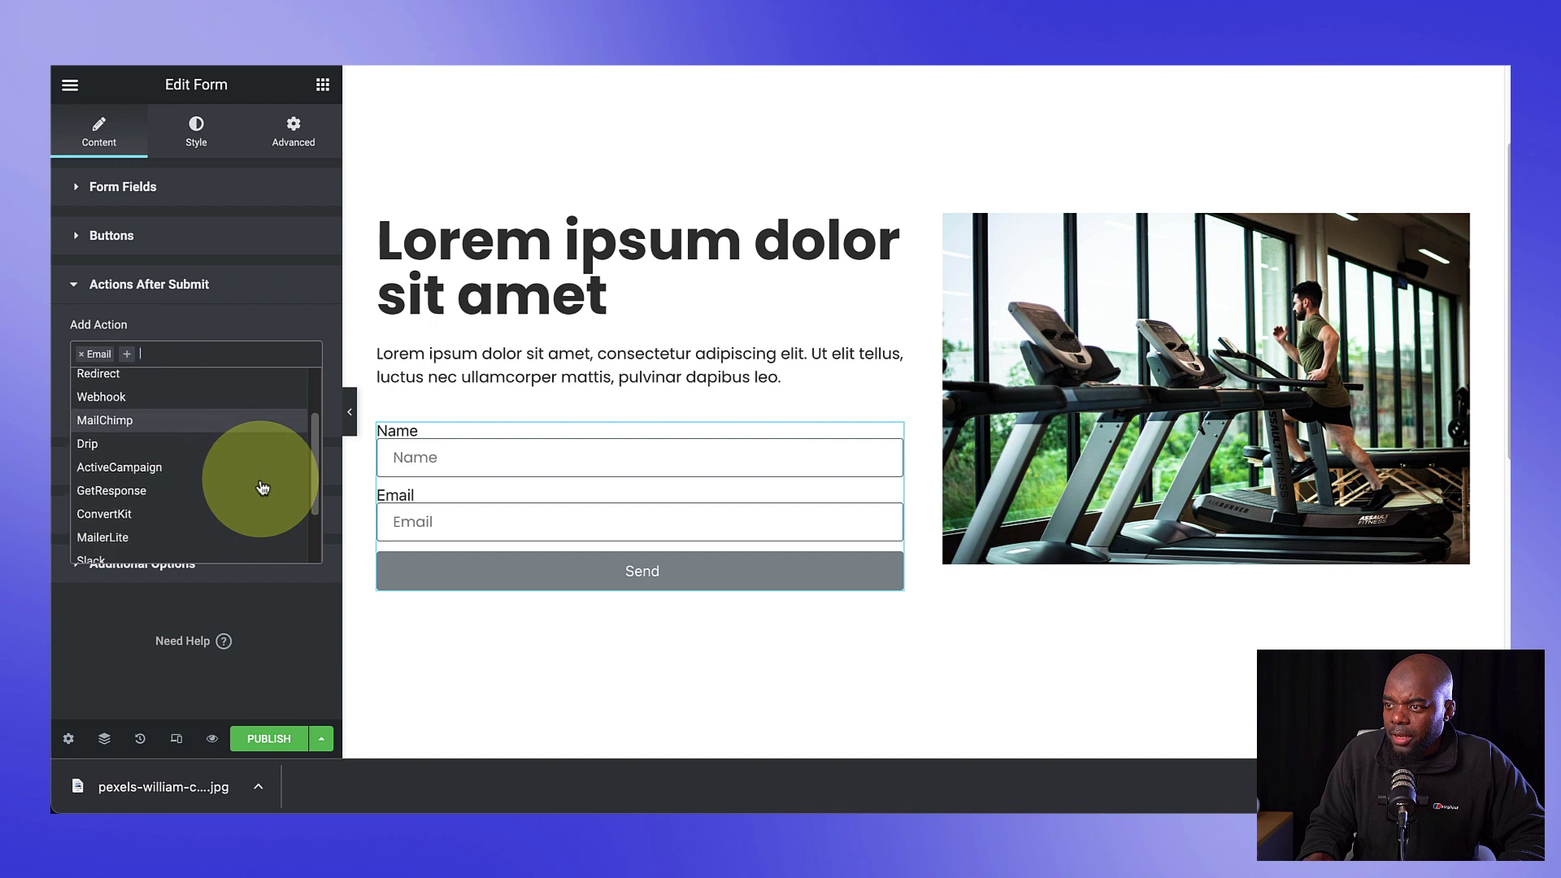
{"action": "scroll", "coordinate": [261, 488], "scroll_direction": "down", "scroll_amount": 1}
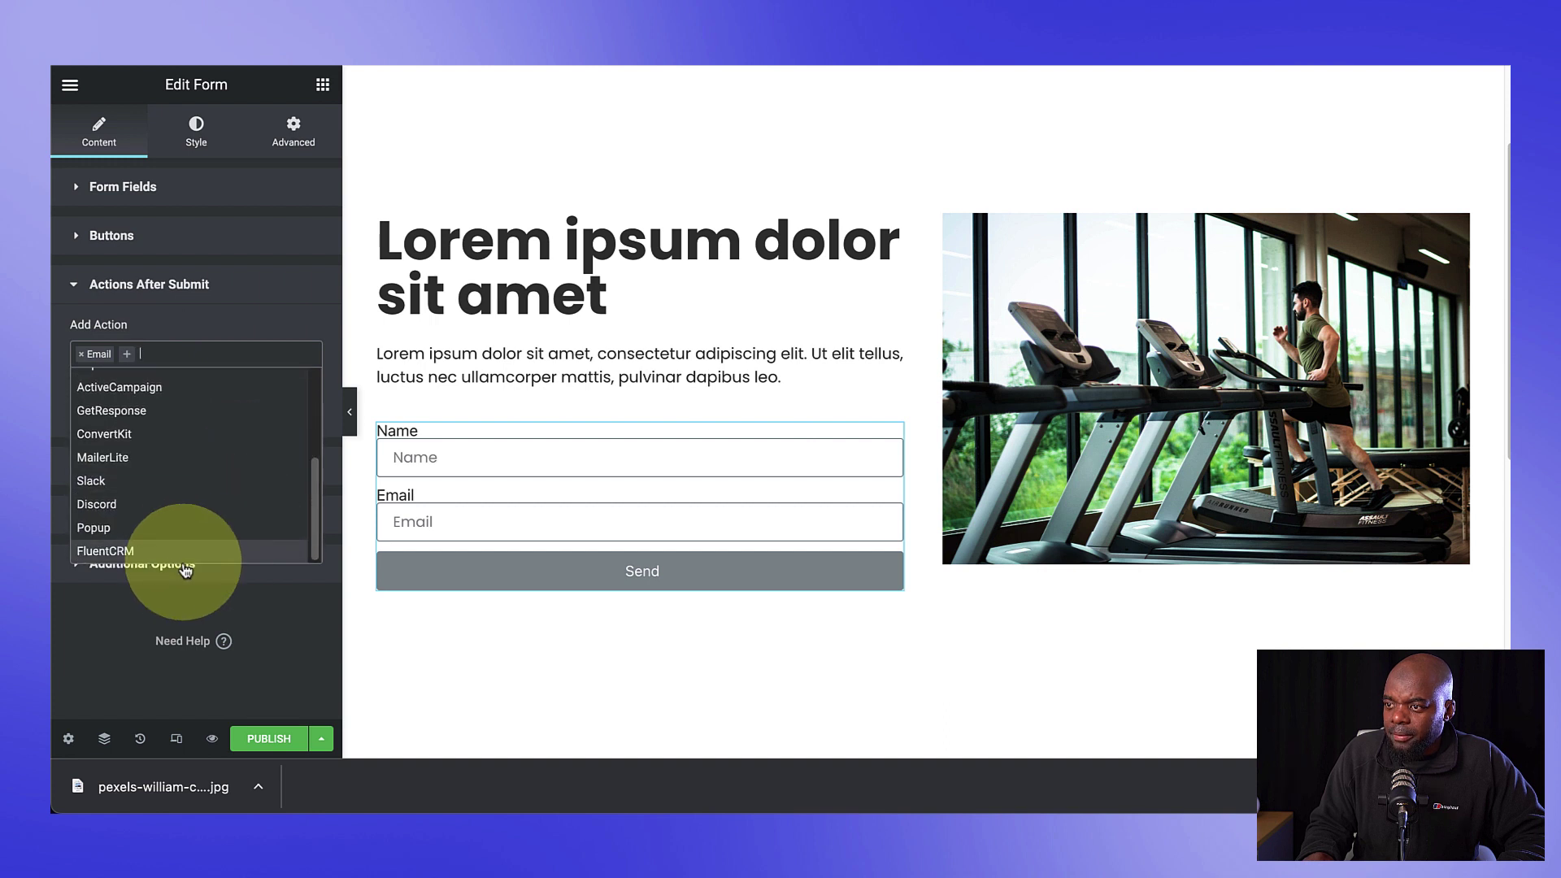
{"action": "left_click", "coordinate": [152, 553]}
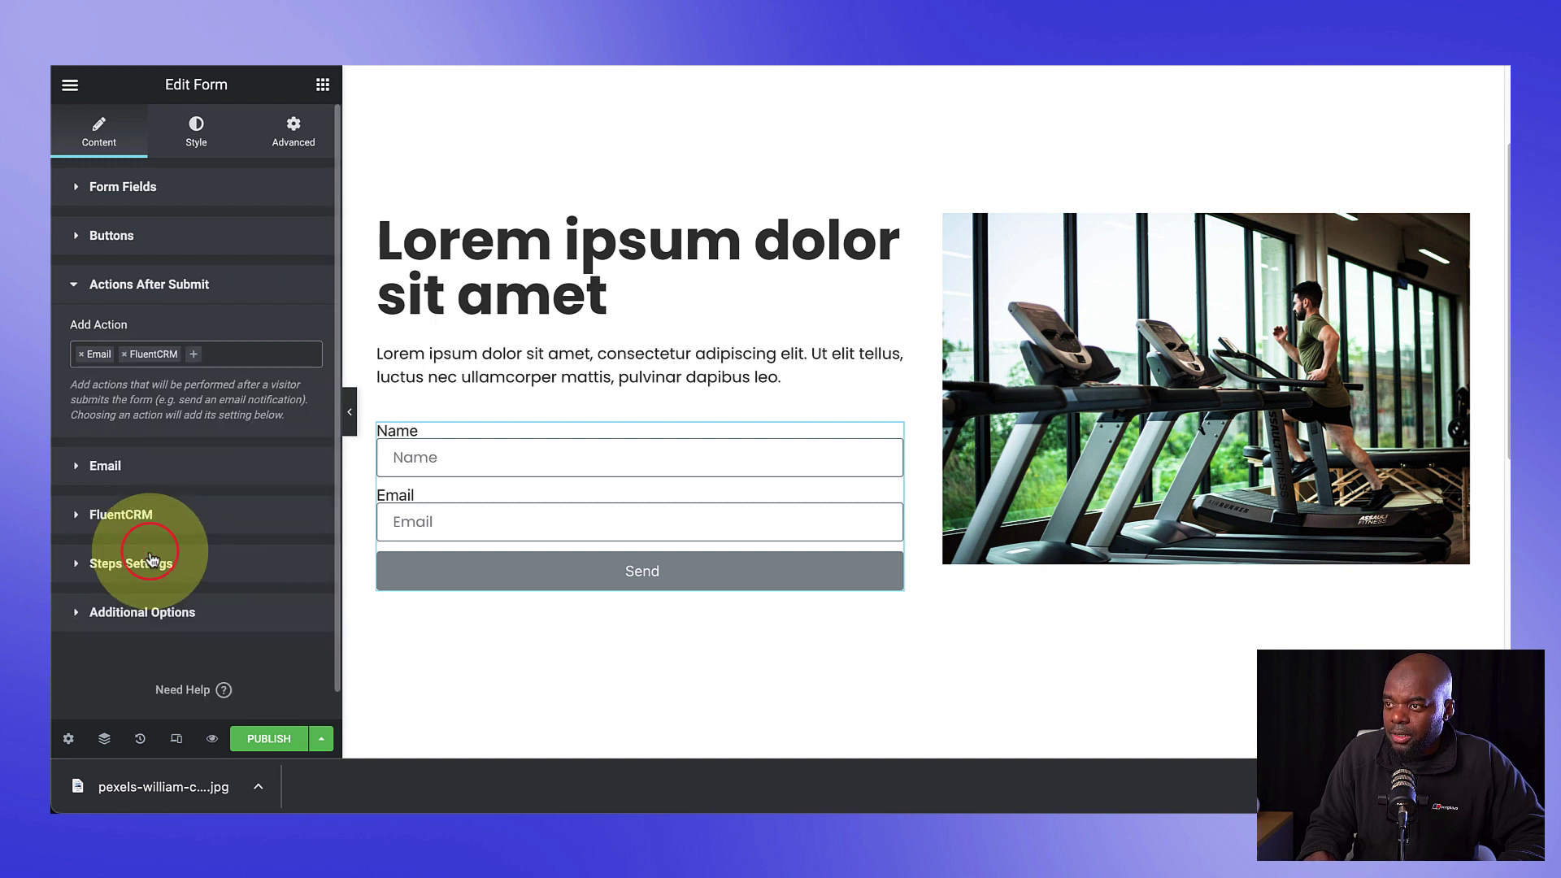
{"action": "left_click", "coordinate": [212, 354]}
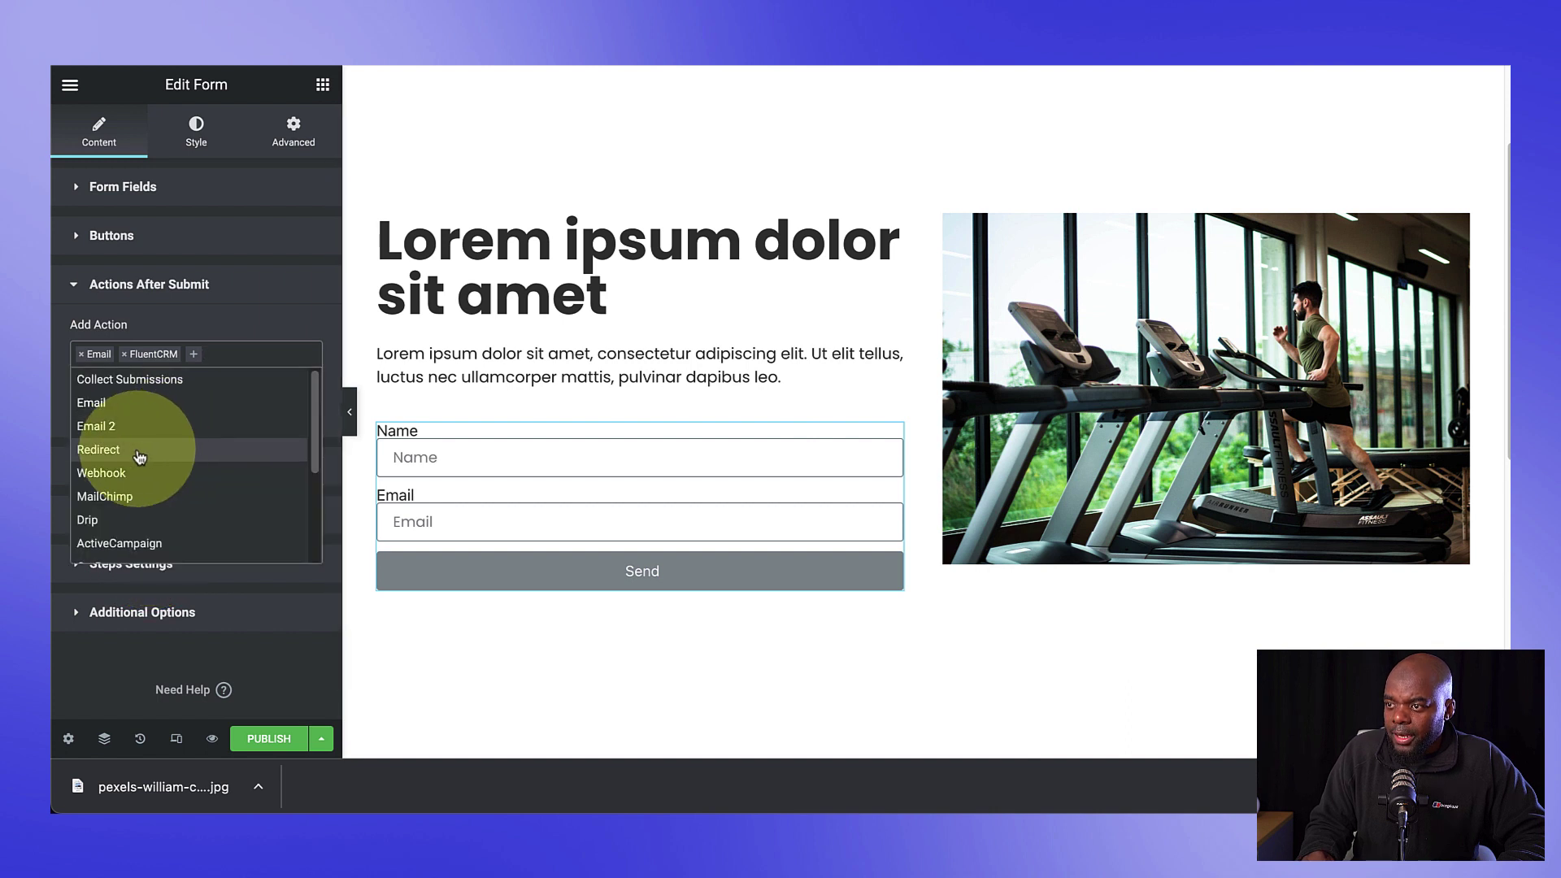
{"action": "left_click", "coordinate": [124, 449]}
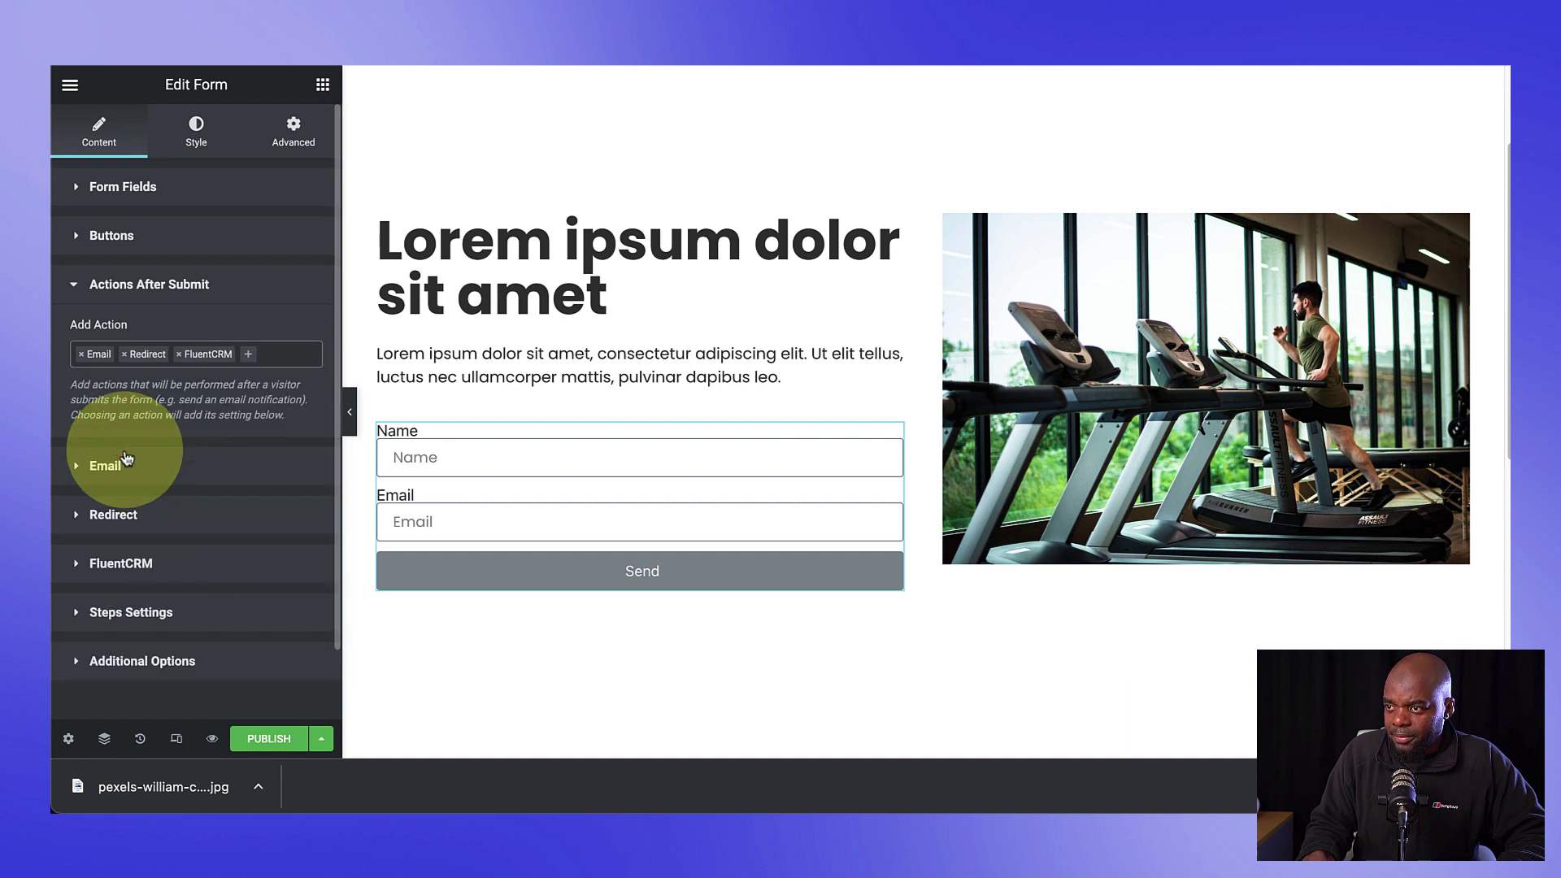
{"action": "left_click", "coordinate": [129, 522]}
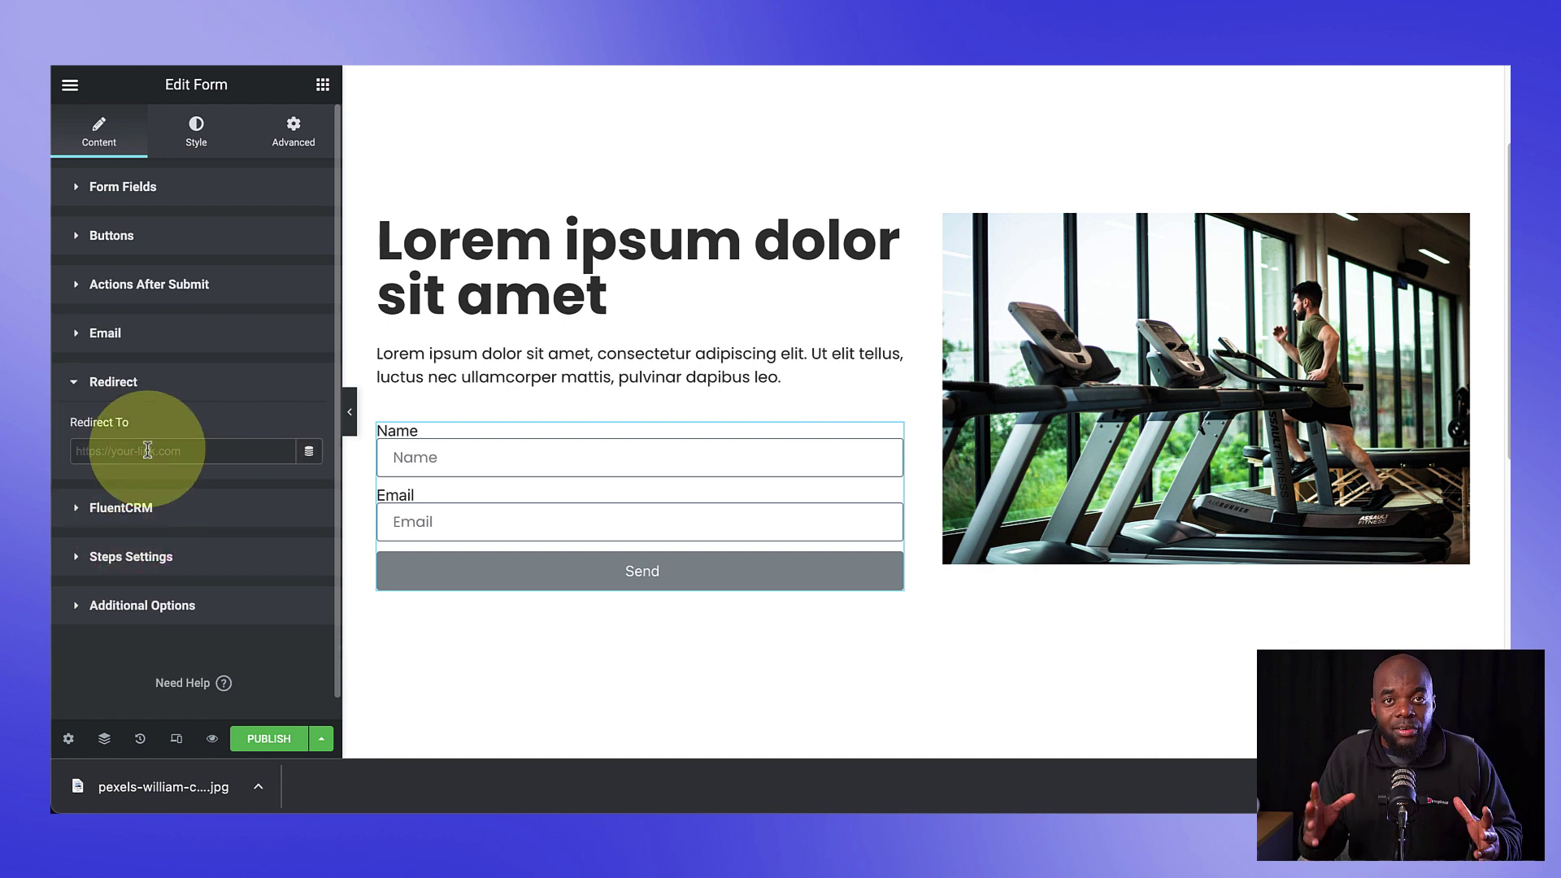
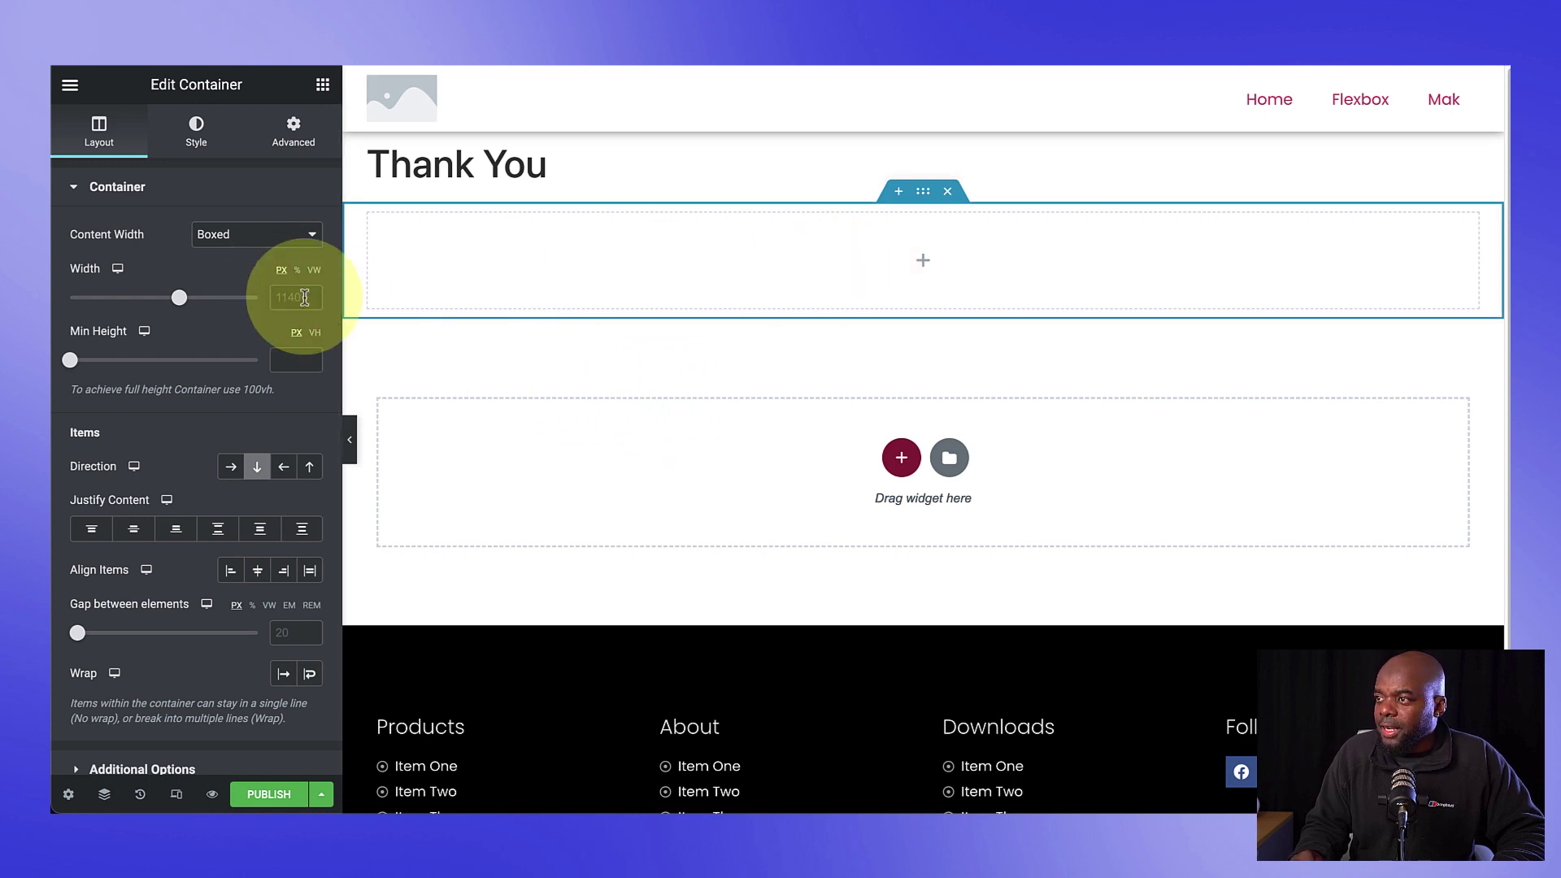
Step: Add a centre-aligned Heading widget to the container reading 'Thank You !'
{"action": "left_click", "coordinate": [322, 84]}
{"action": "left_click_drag", "start_coordinate": [125, 446], "coordinate": [804, 260]}
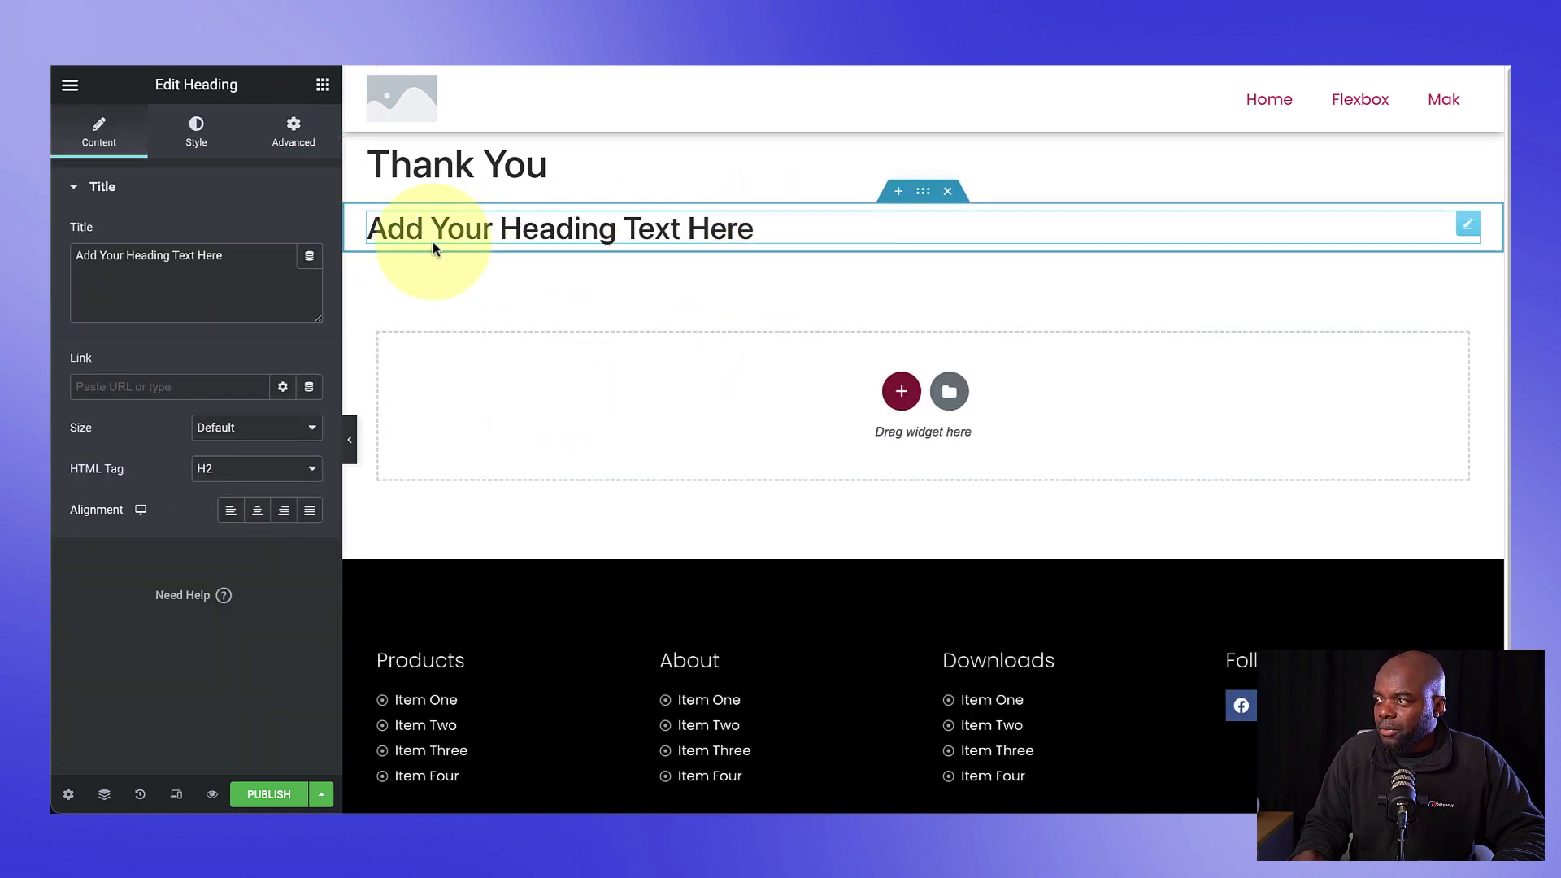
{"action": "left_click", "coordinate": [259, 509]}
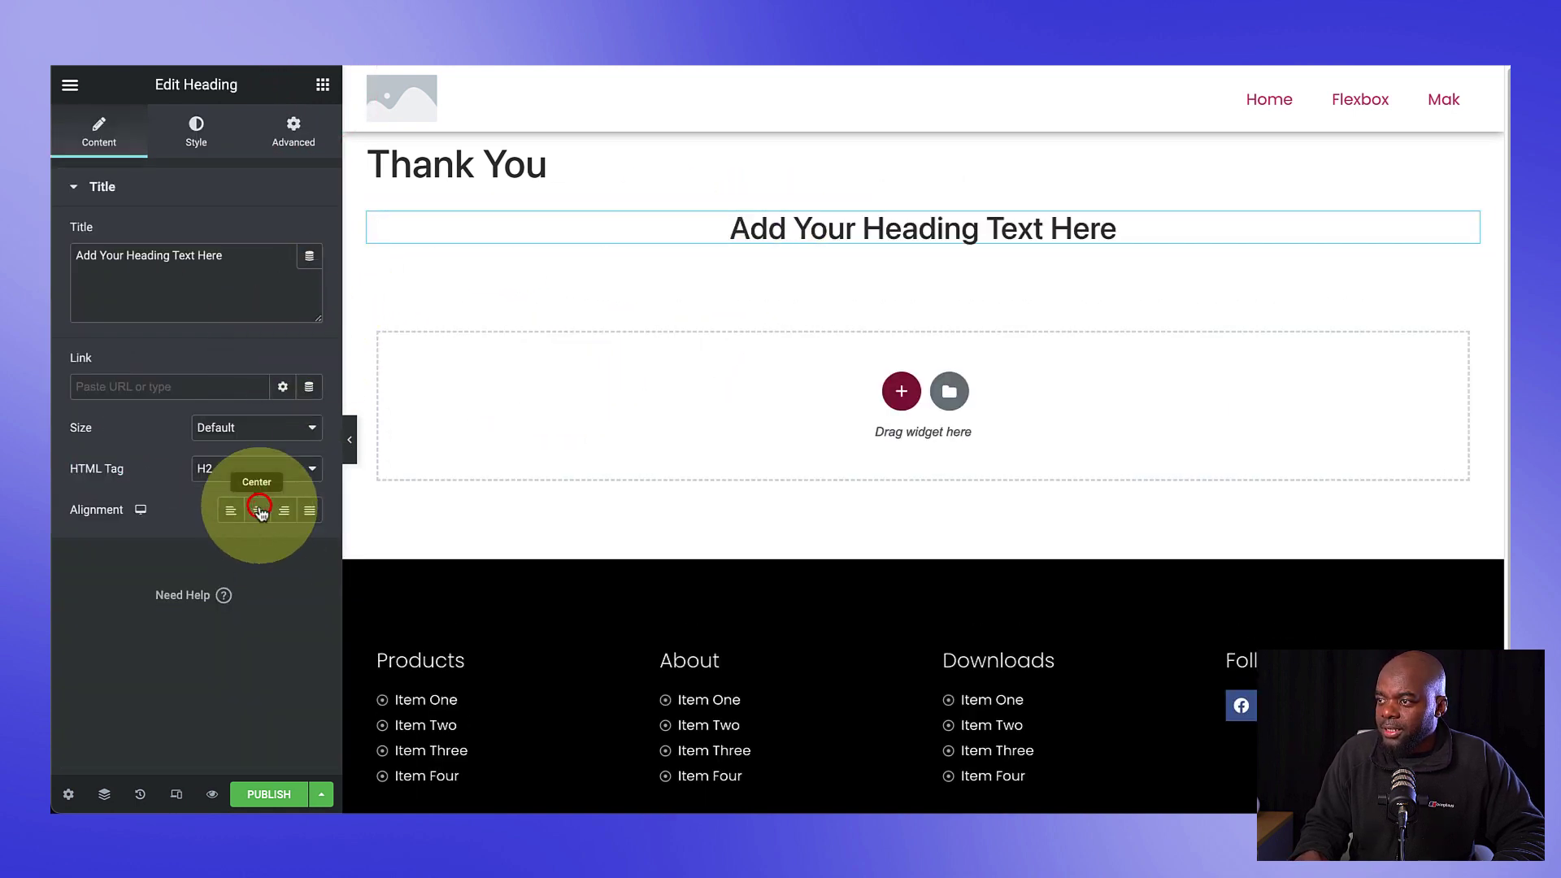
{"action": "triple_click", "coordinate": [948, 236]}
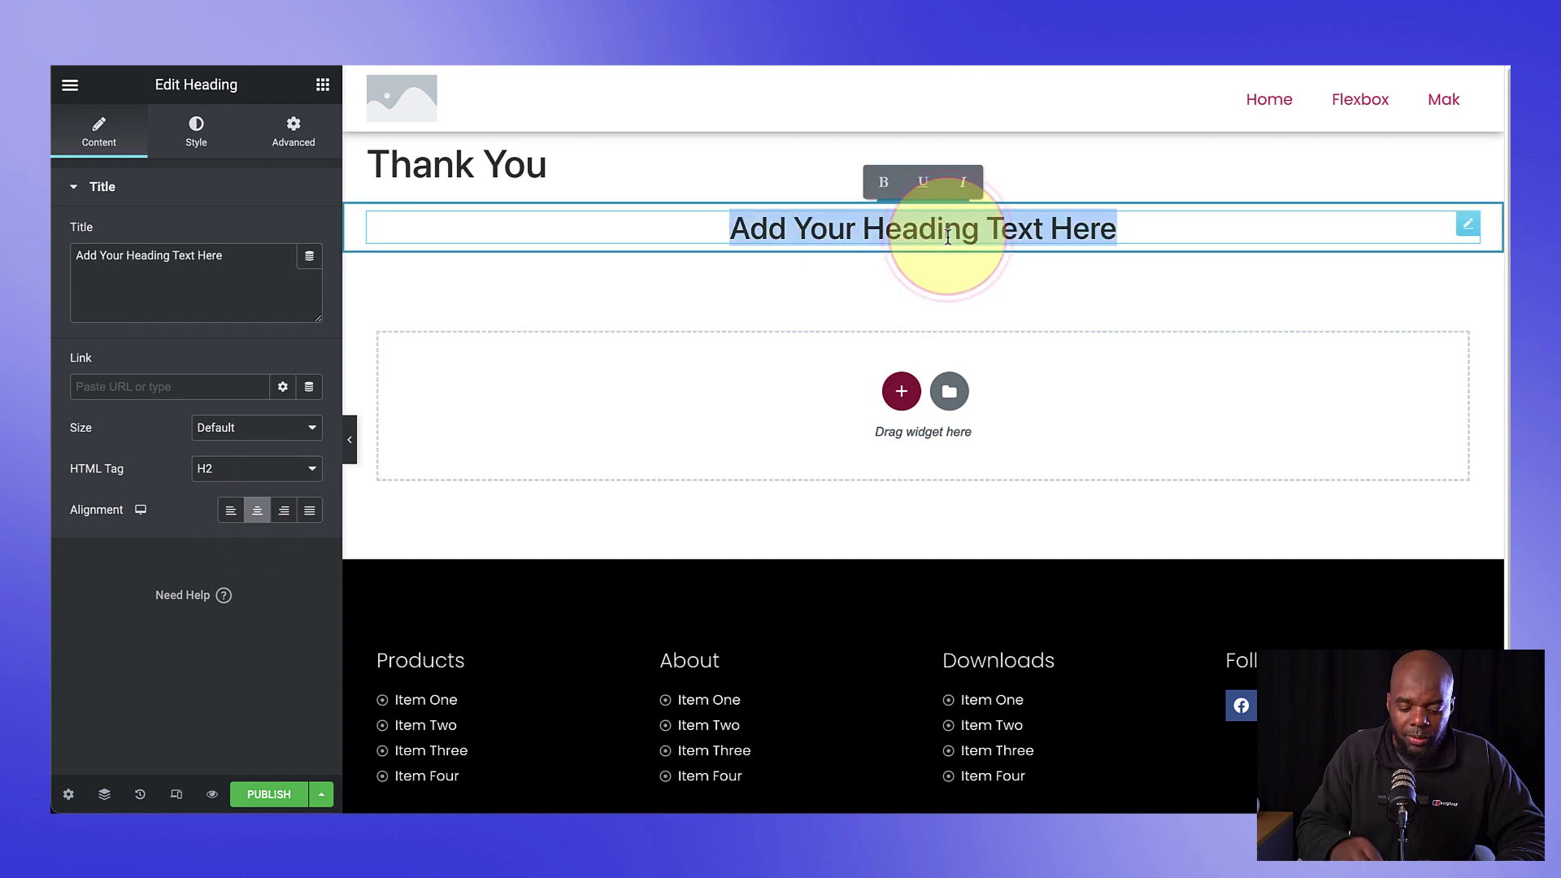
{"action": "type", "text": "Thank You !"}
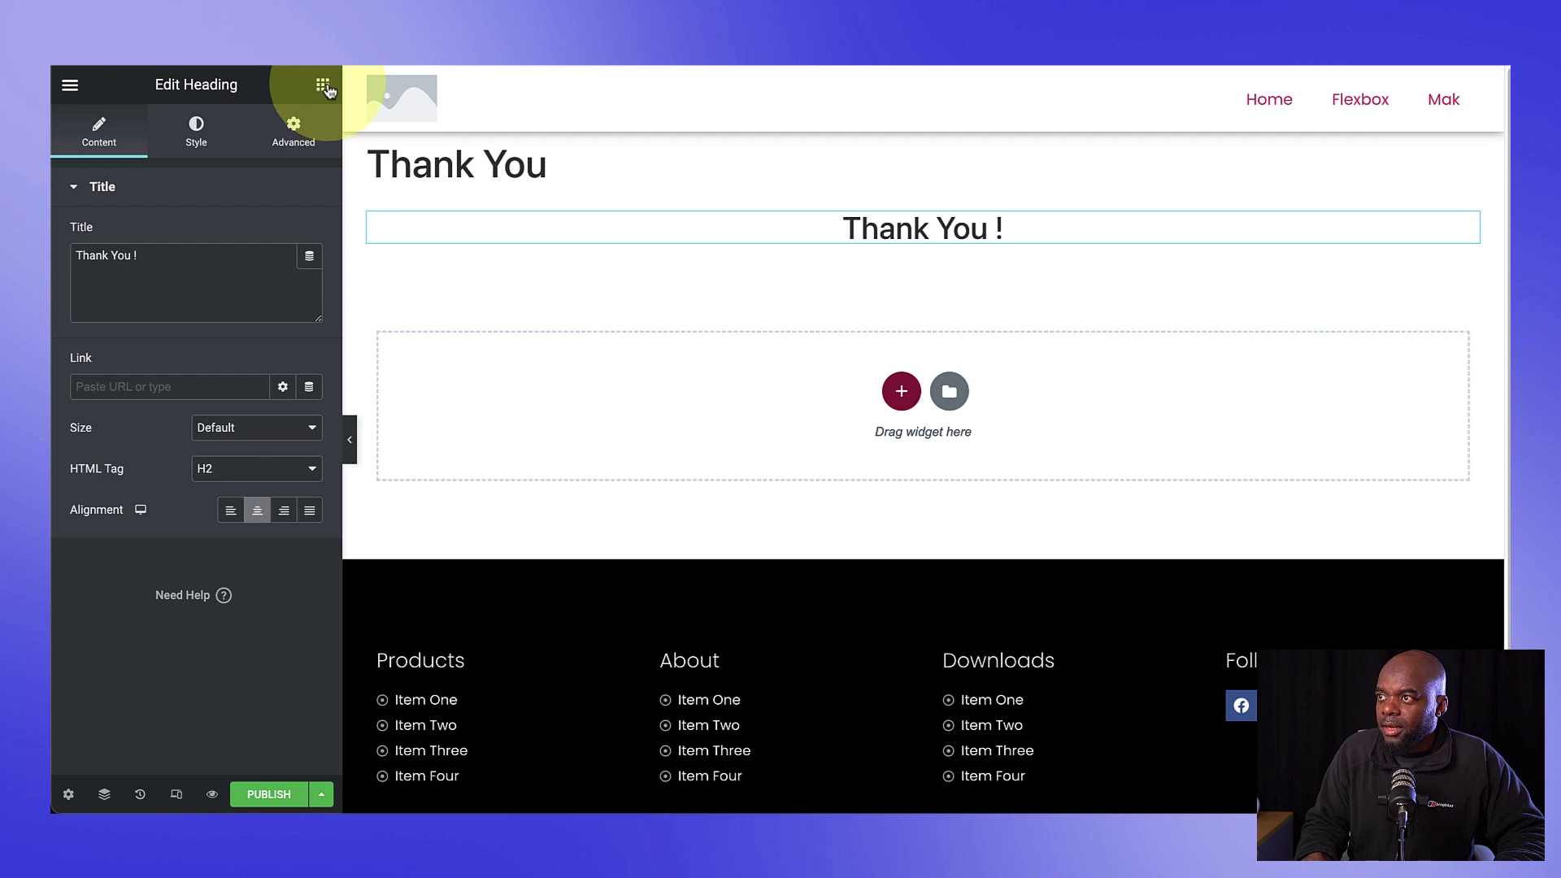
Step: Add a Button widget below the heading with the text 'Download Here!'
{"action": "left_click", "coordinate": [324, 88]}
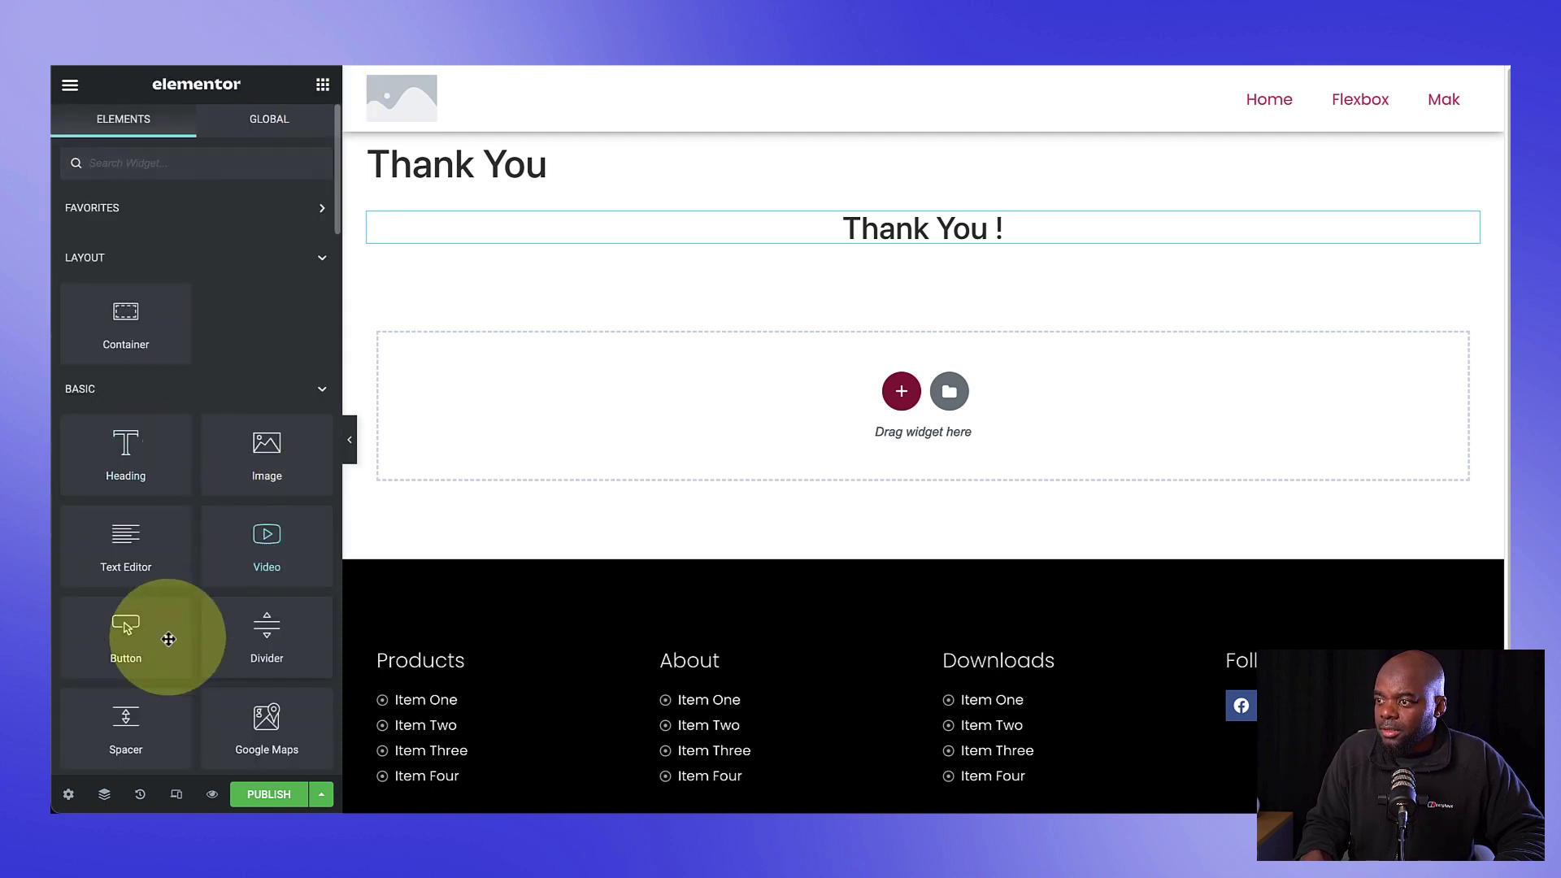
{"action": "left_click_drag", "start_coordinate": [123, 626], "coordinate": [868, 248]}
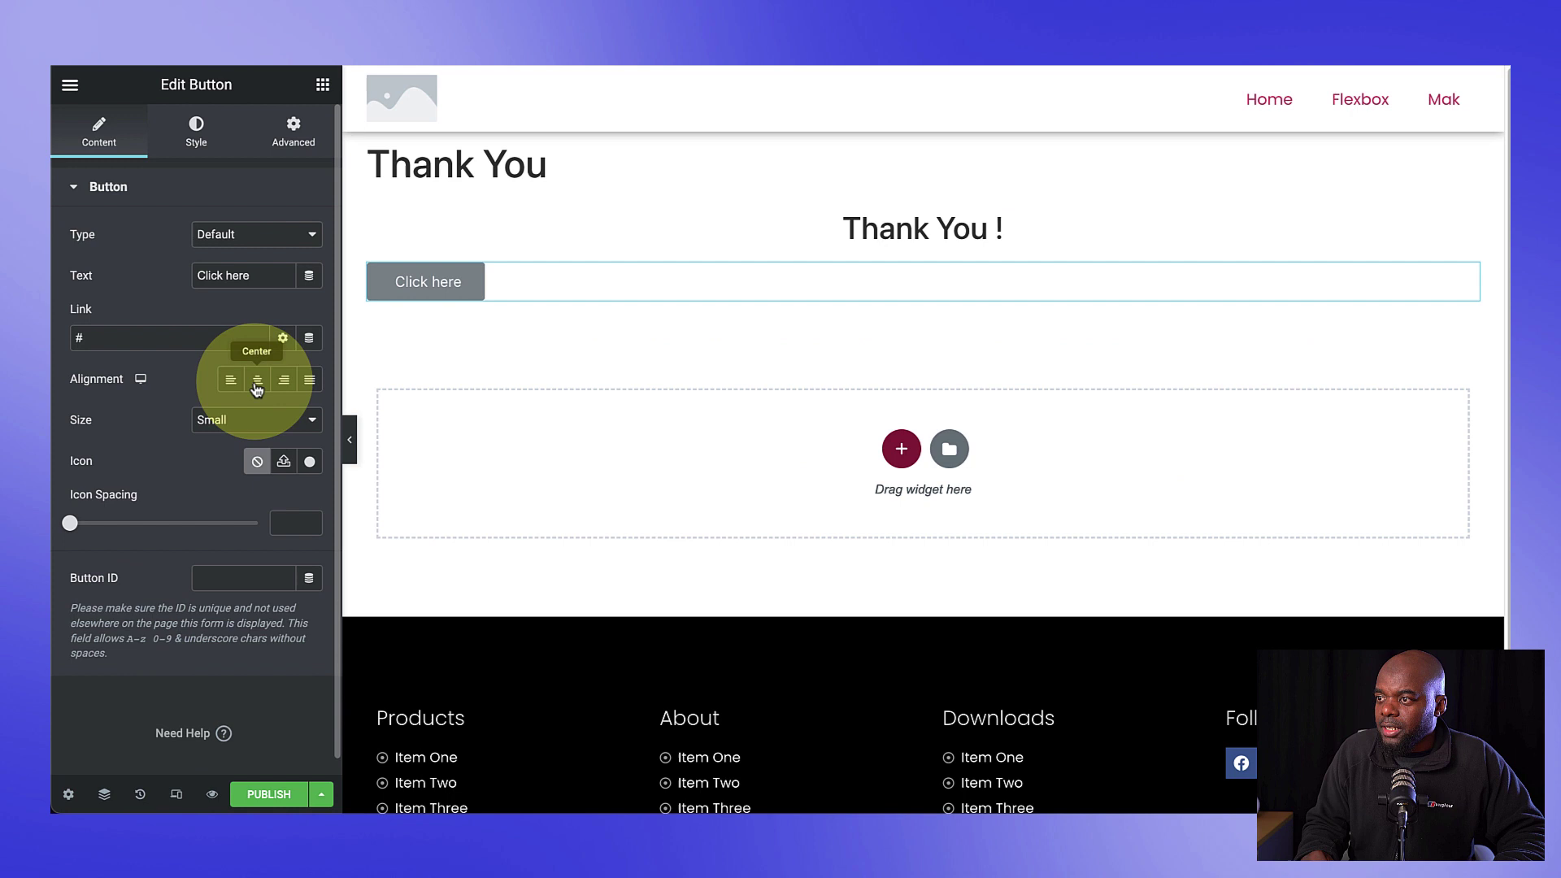
{"action": "left_click", "coordinate": [134, 339]}
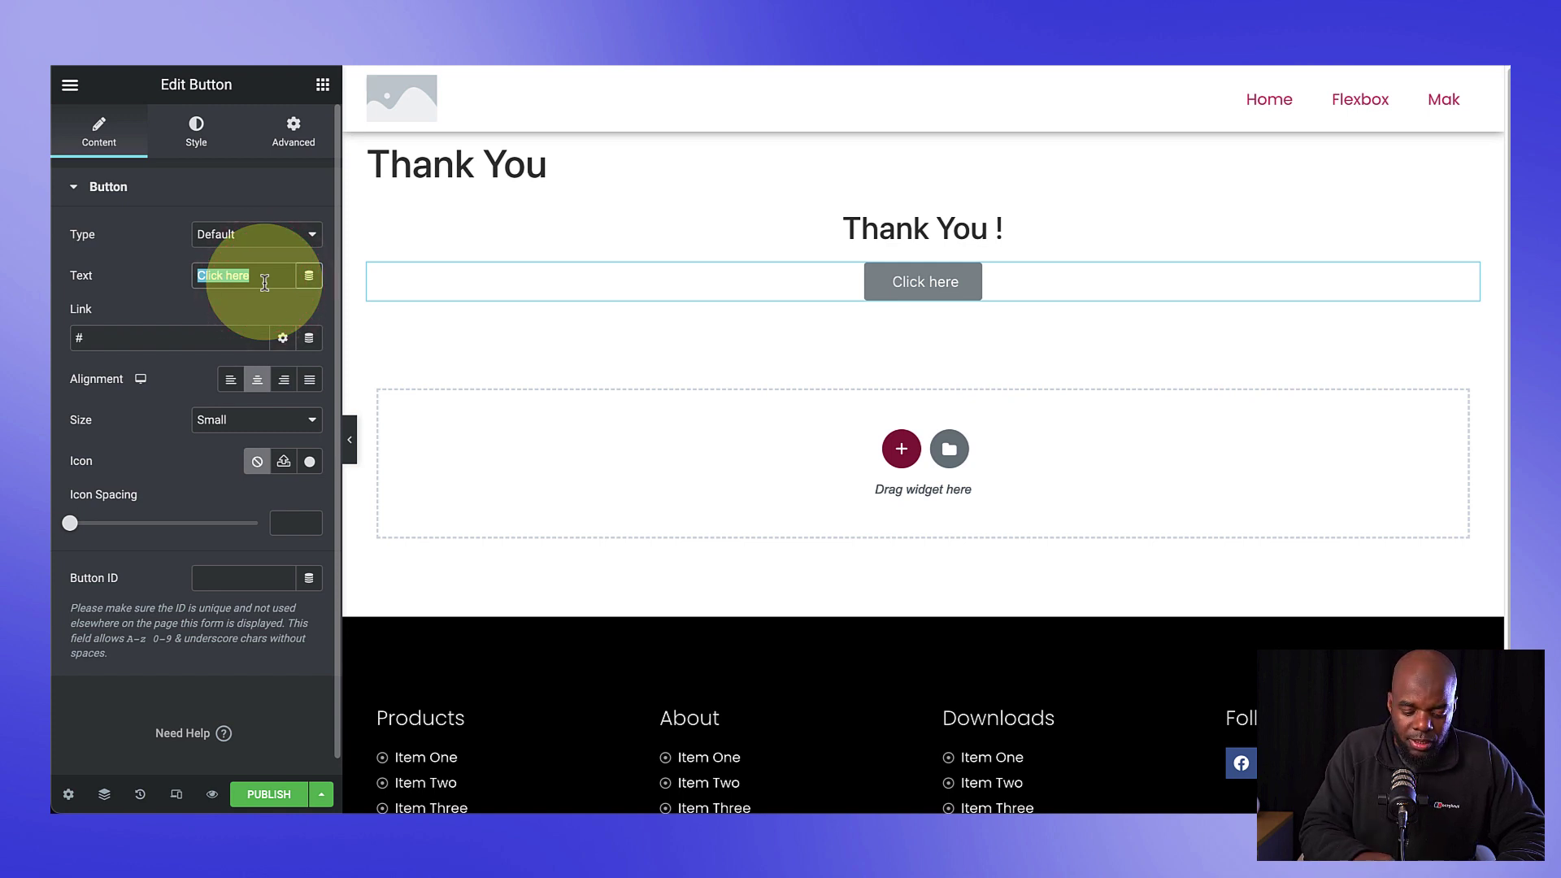
{"action": "type", "text": "Downlo"}
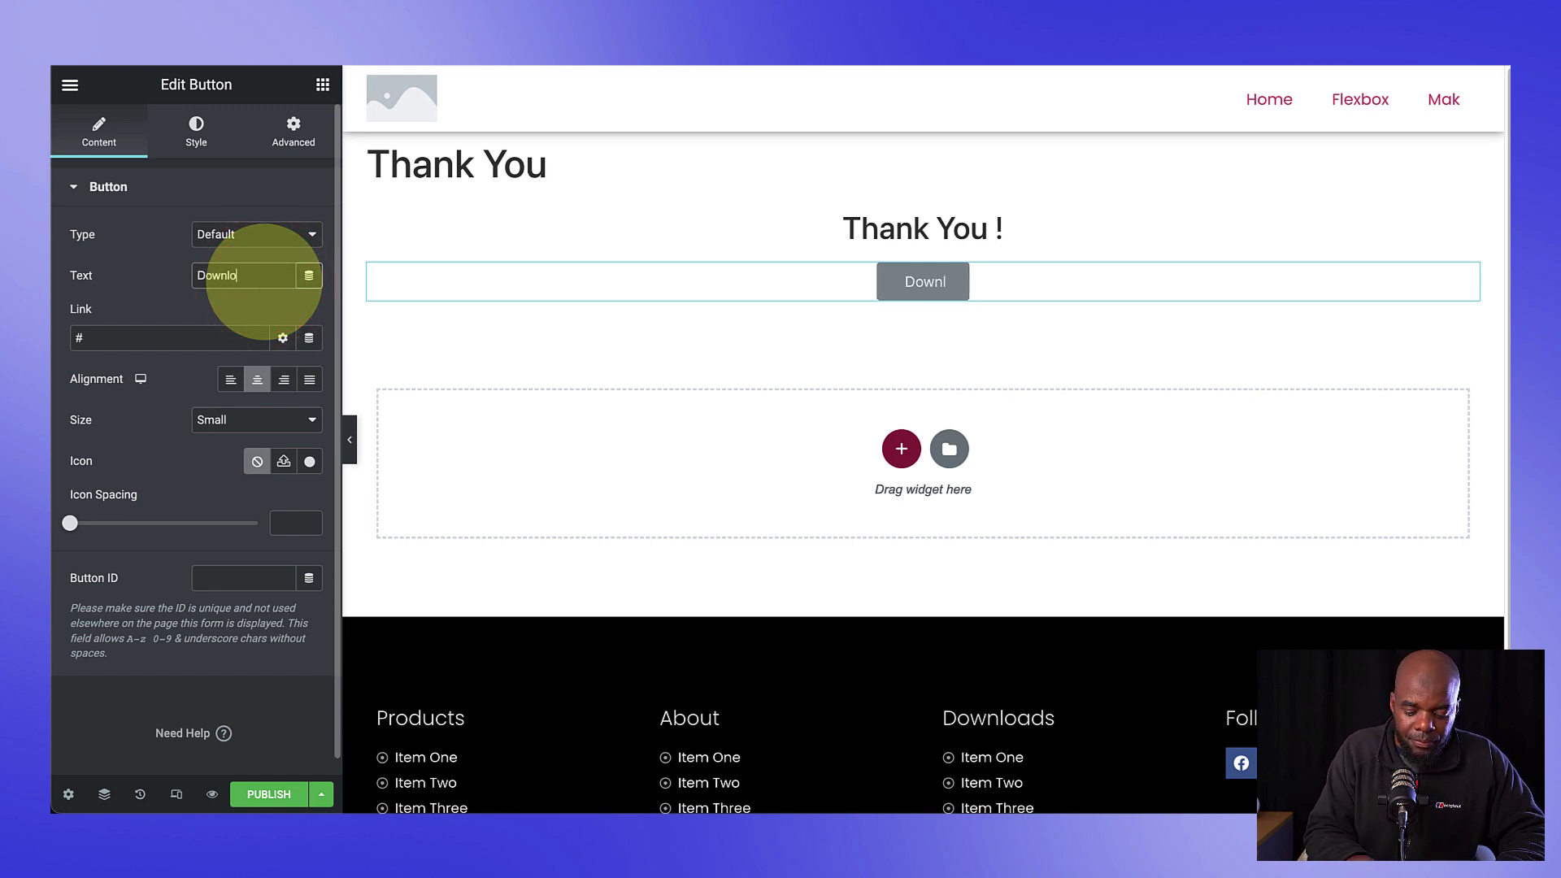
{"action": "type", "text": "ad Here!"}
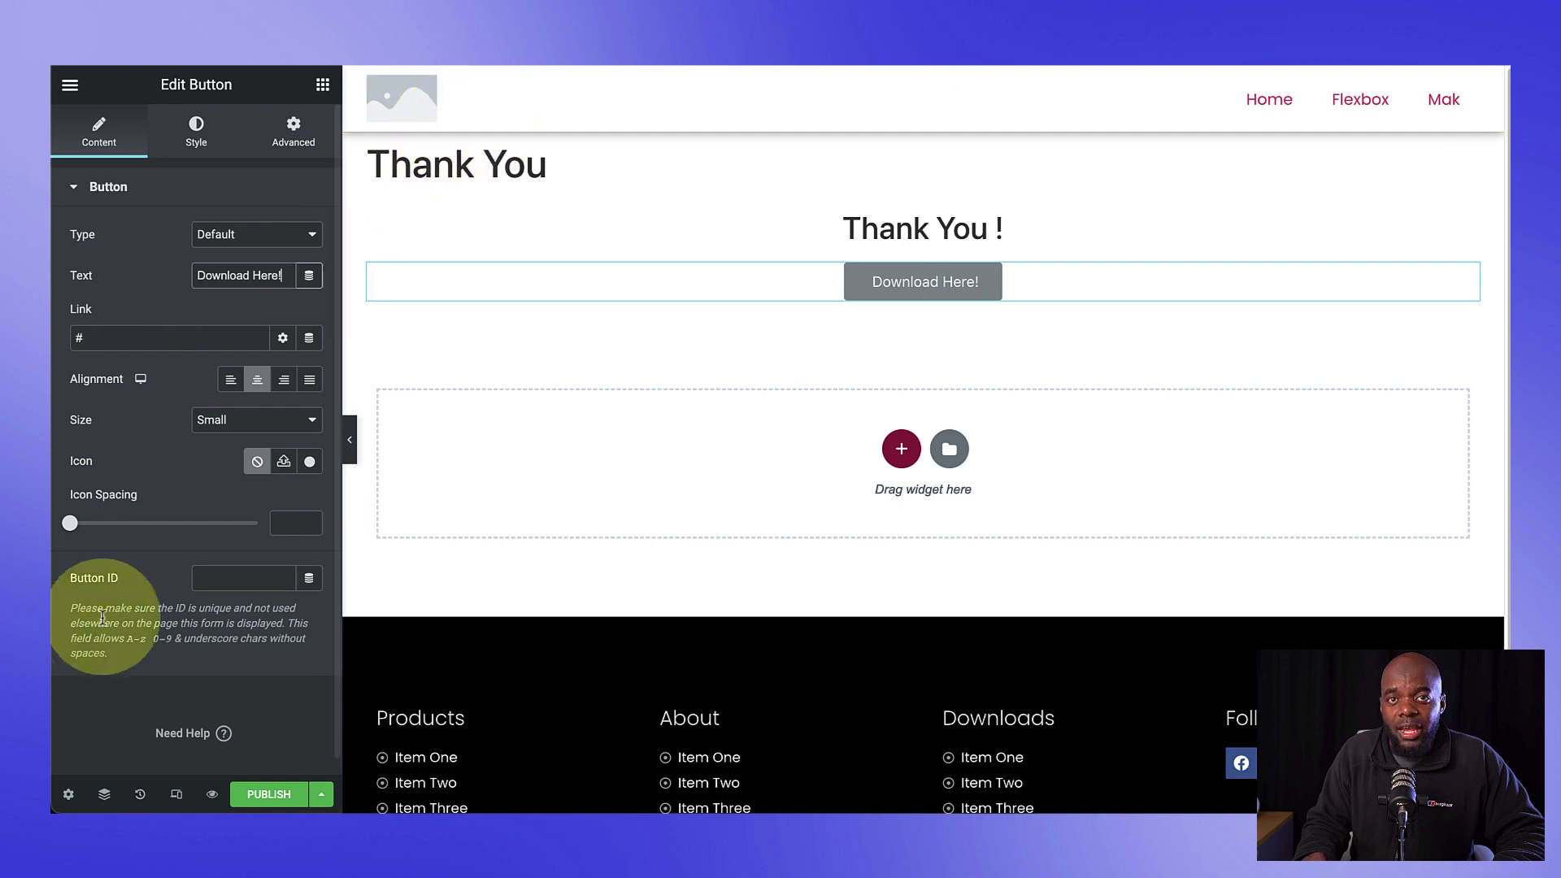
{"action": "scroll", "coordinate": [89, 643], "scroll_direction": "down", "scroll_amount": 1}
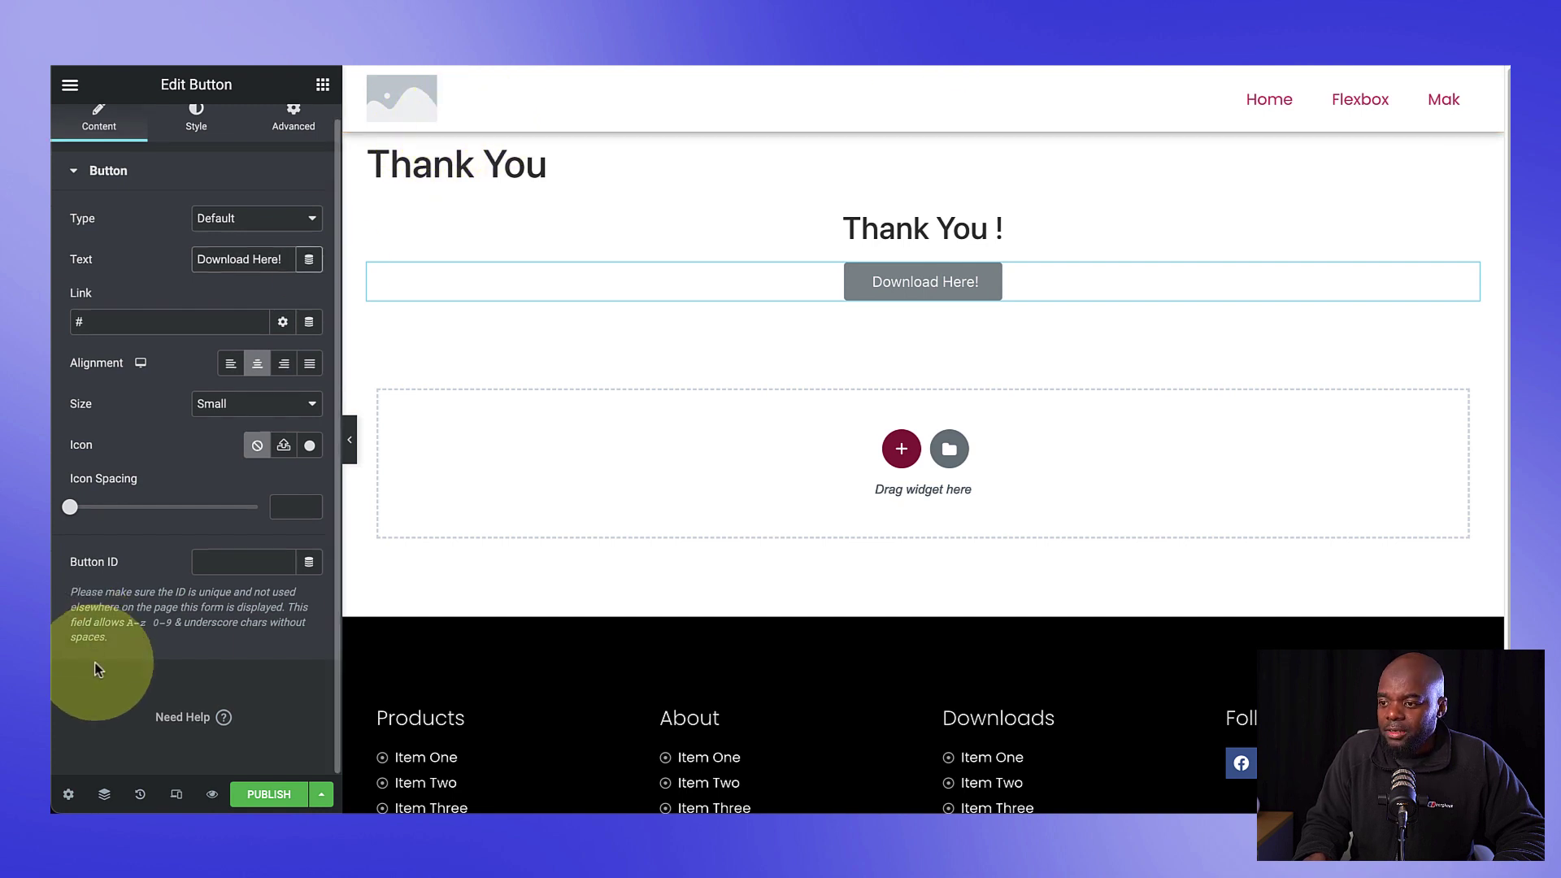
Step: Hide the page title, use the Elementor Canvas layout and publish the Thank You page
{"action": "left_click", "coordinate": [70, 795]}
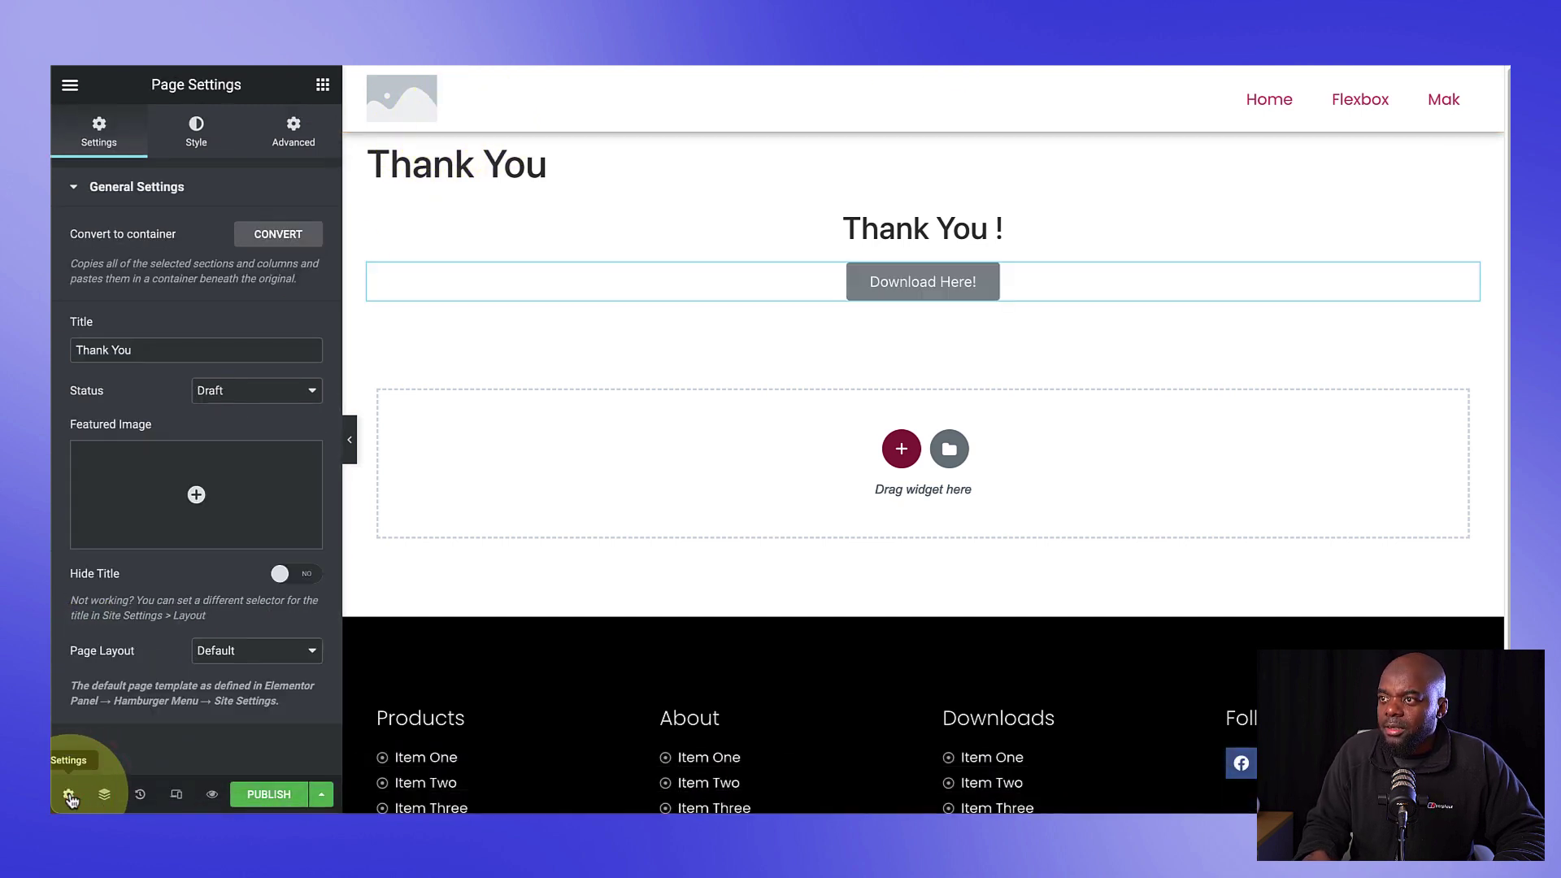
{"action": "left_click", "coordinate": [301, 574]}
{"action": "left_click", "coordinate": [260, 651]}
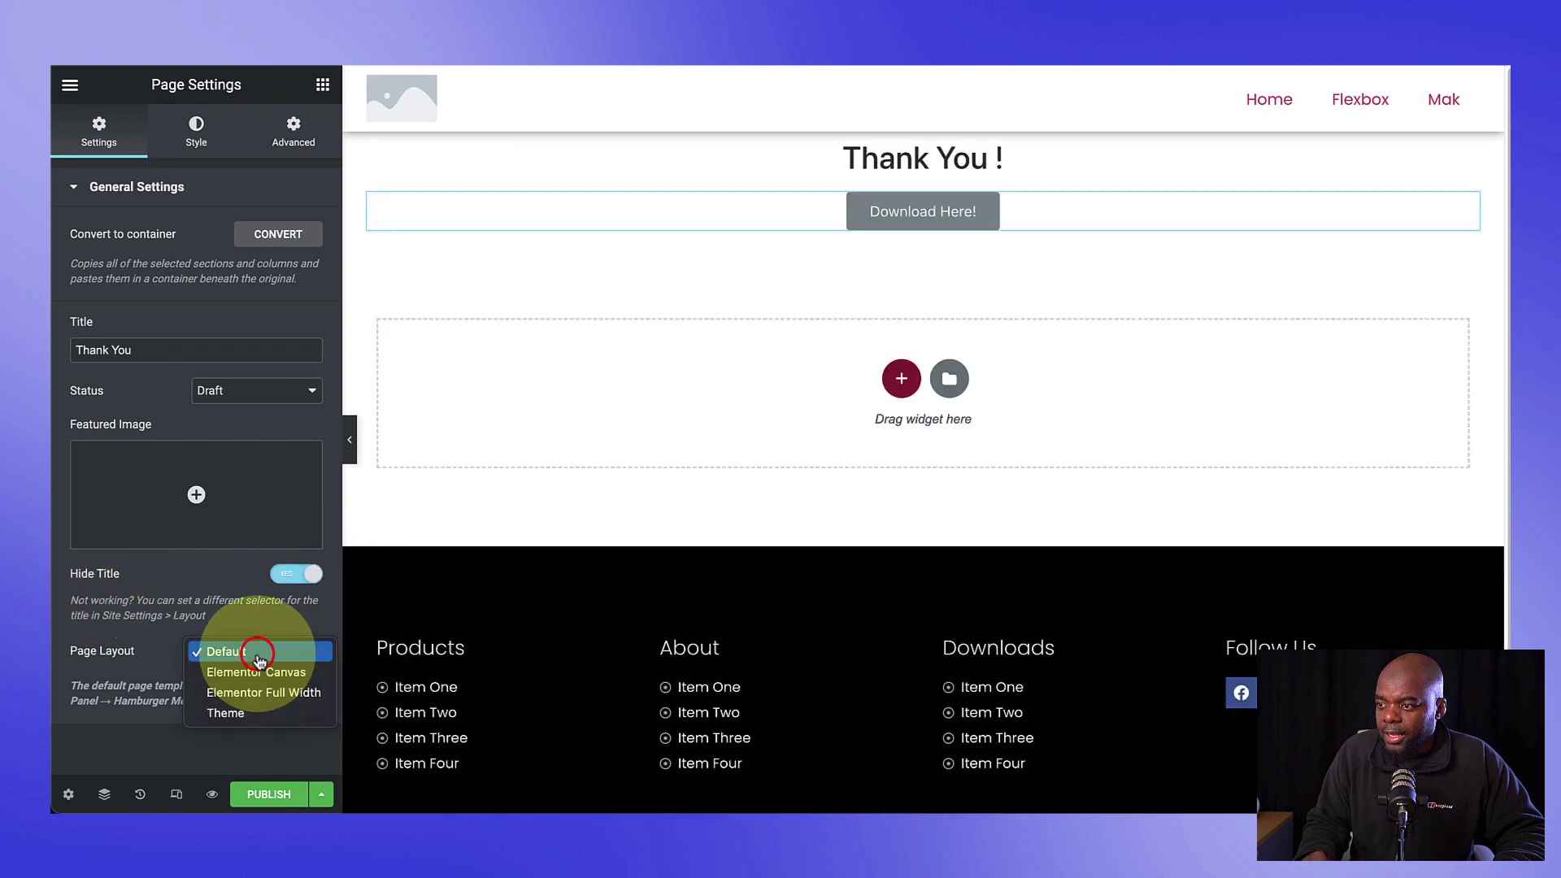
{"action": "left_click", "coordinate": [292, 673]}
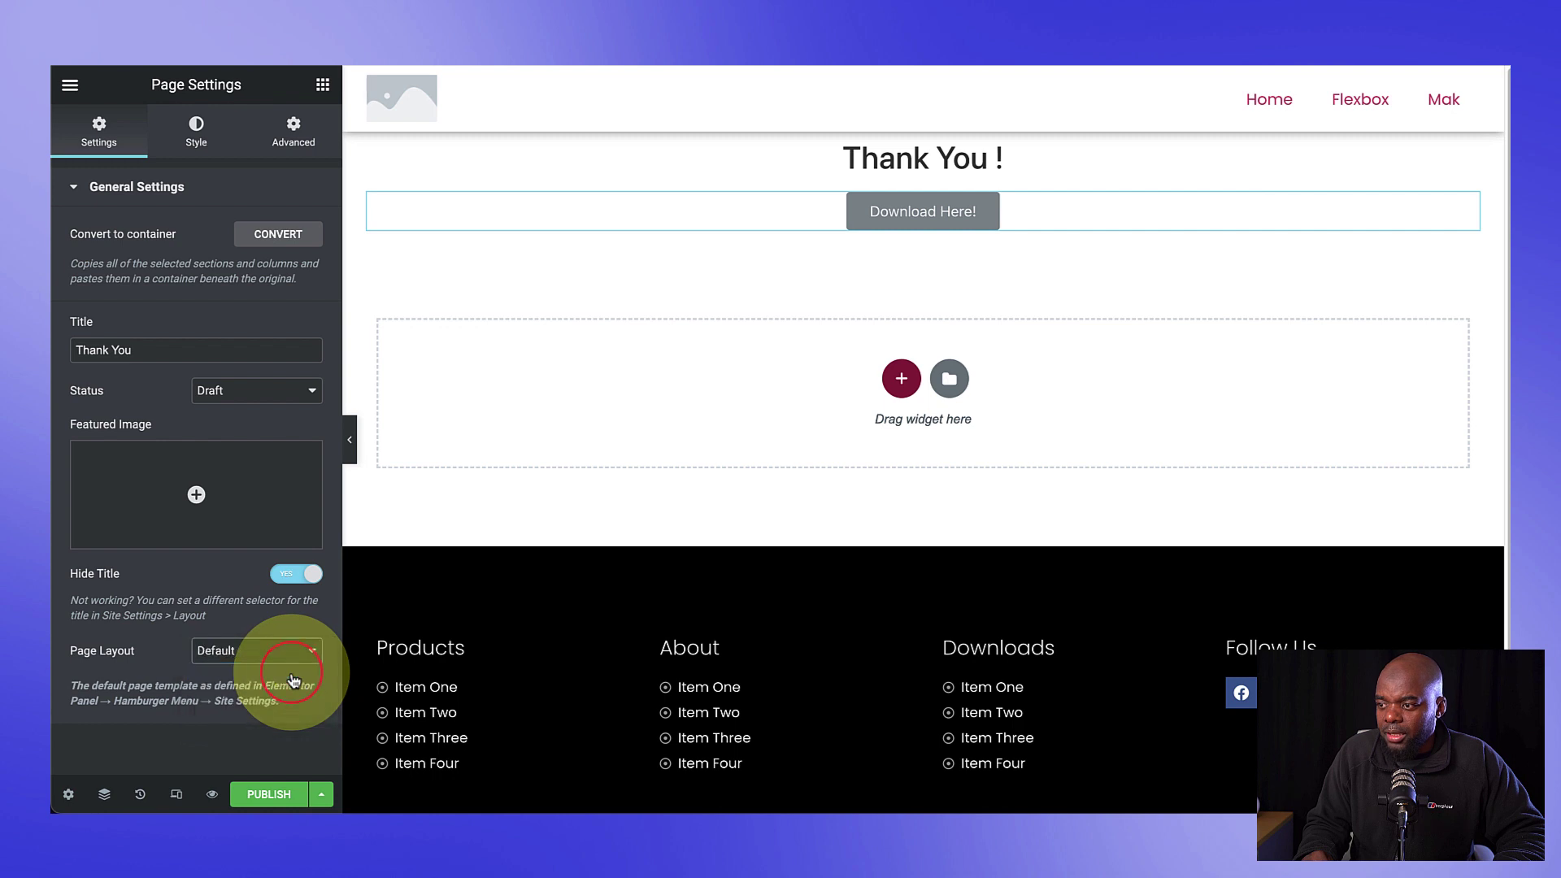
{"action": "left_click", "coordinate": [269, 797]}
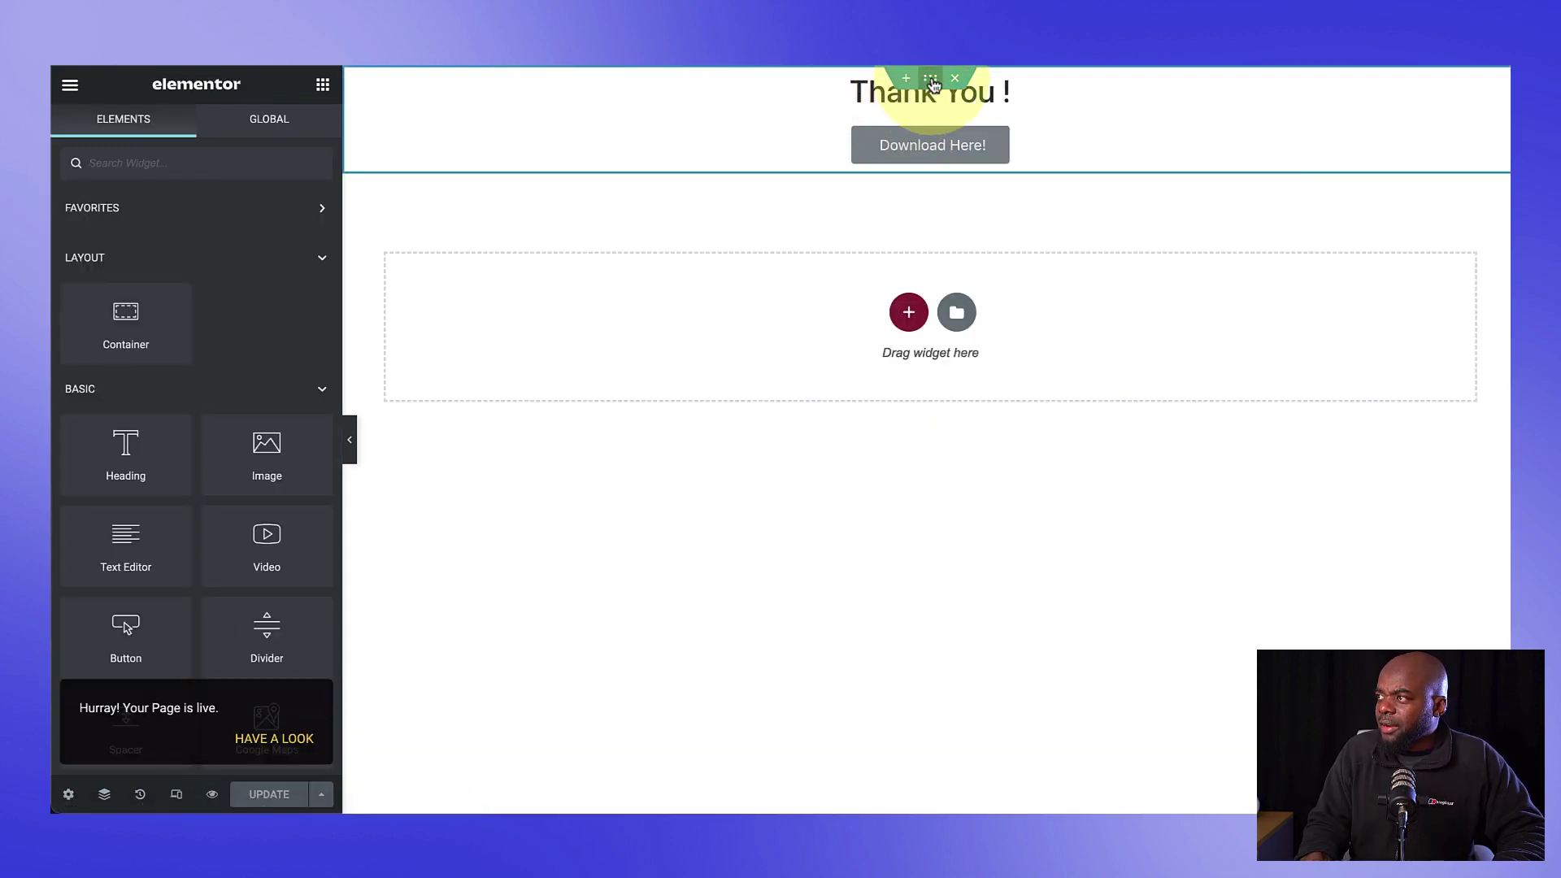
Step: Give the section a 70 VH minimum height with centre justification, then preview the page
{"action": "left_click", "coordinate": [931, 79]}
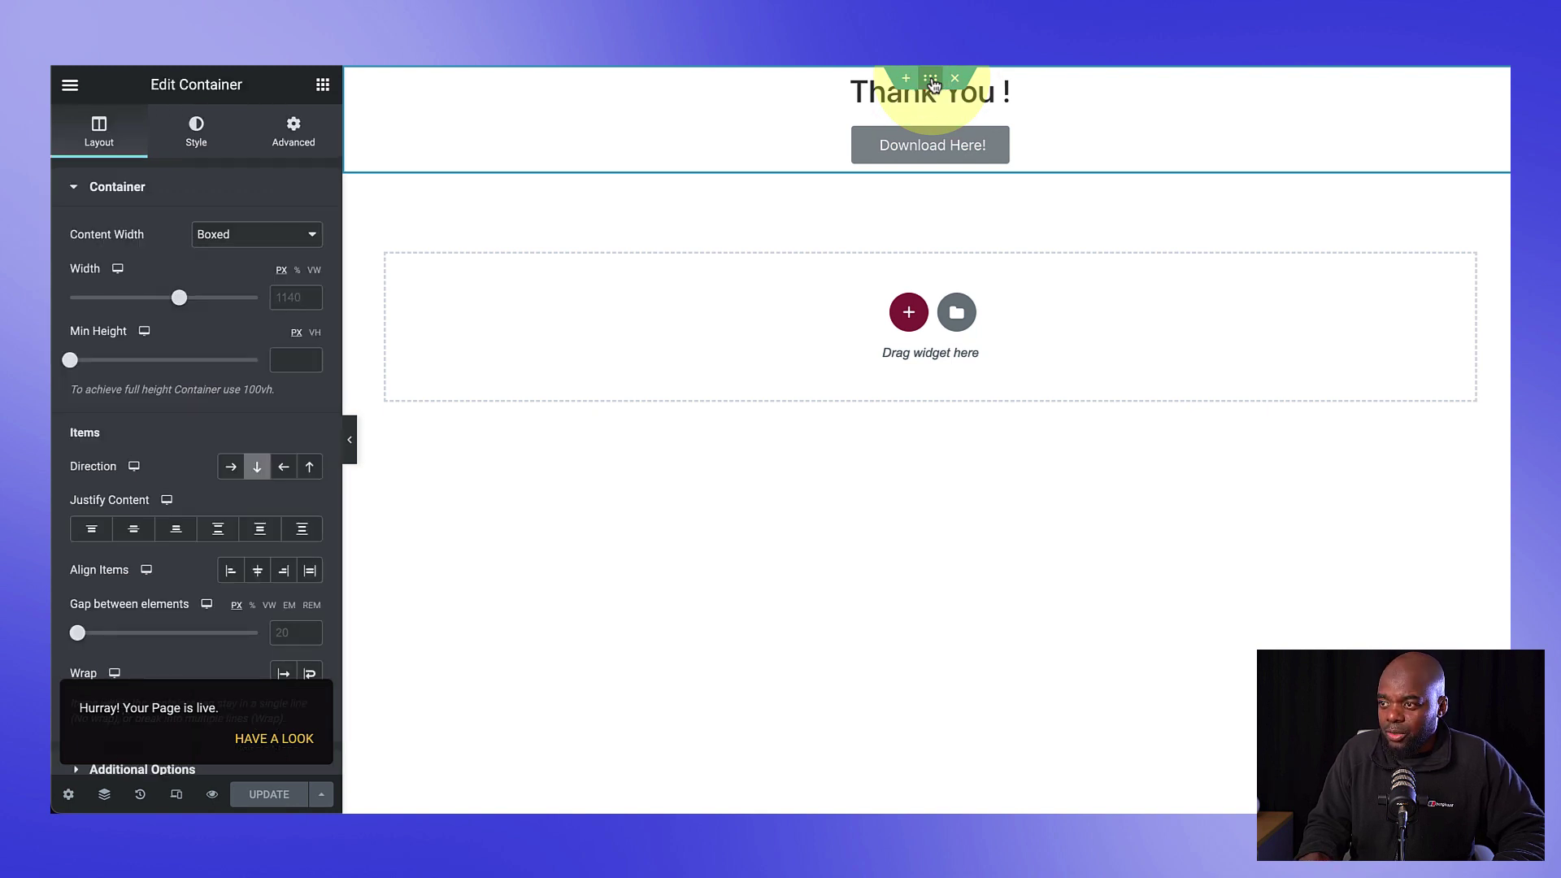
{"action": "left_click", "coordinate": [285, 356]}
{"action": "left_click", "coordinate": [315, 333]}
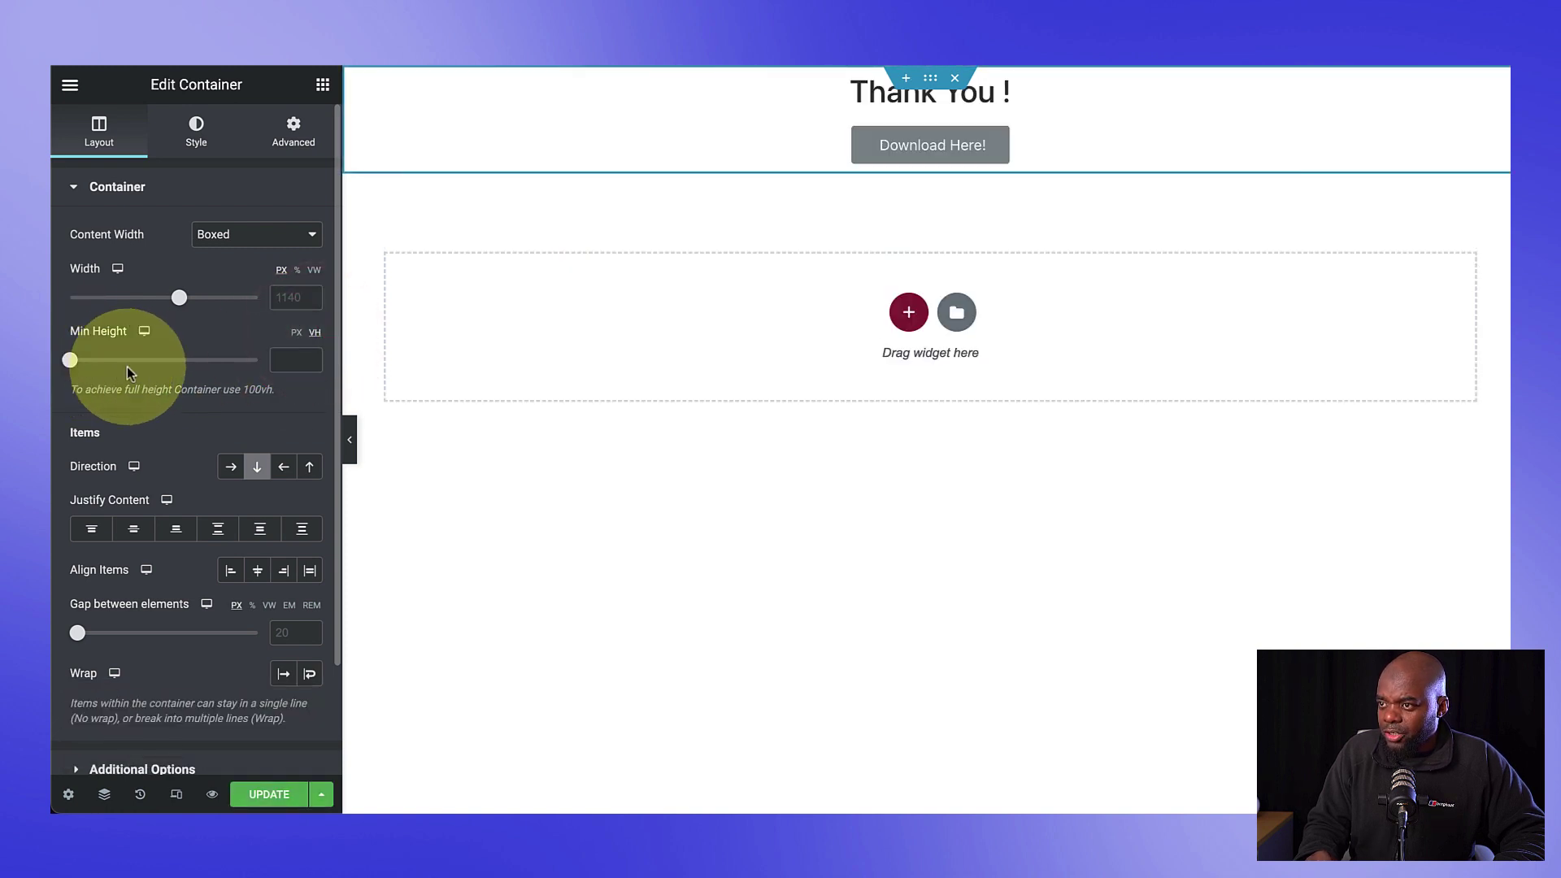
{"action": "left_click_drag", "start_coordinate": [70, 359], "coordinate": [203, 370]}
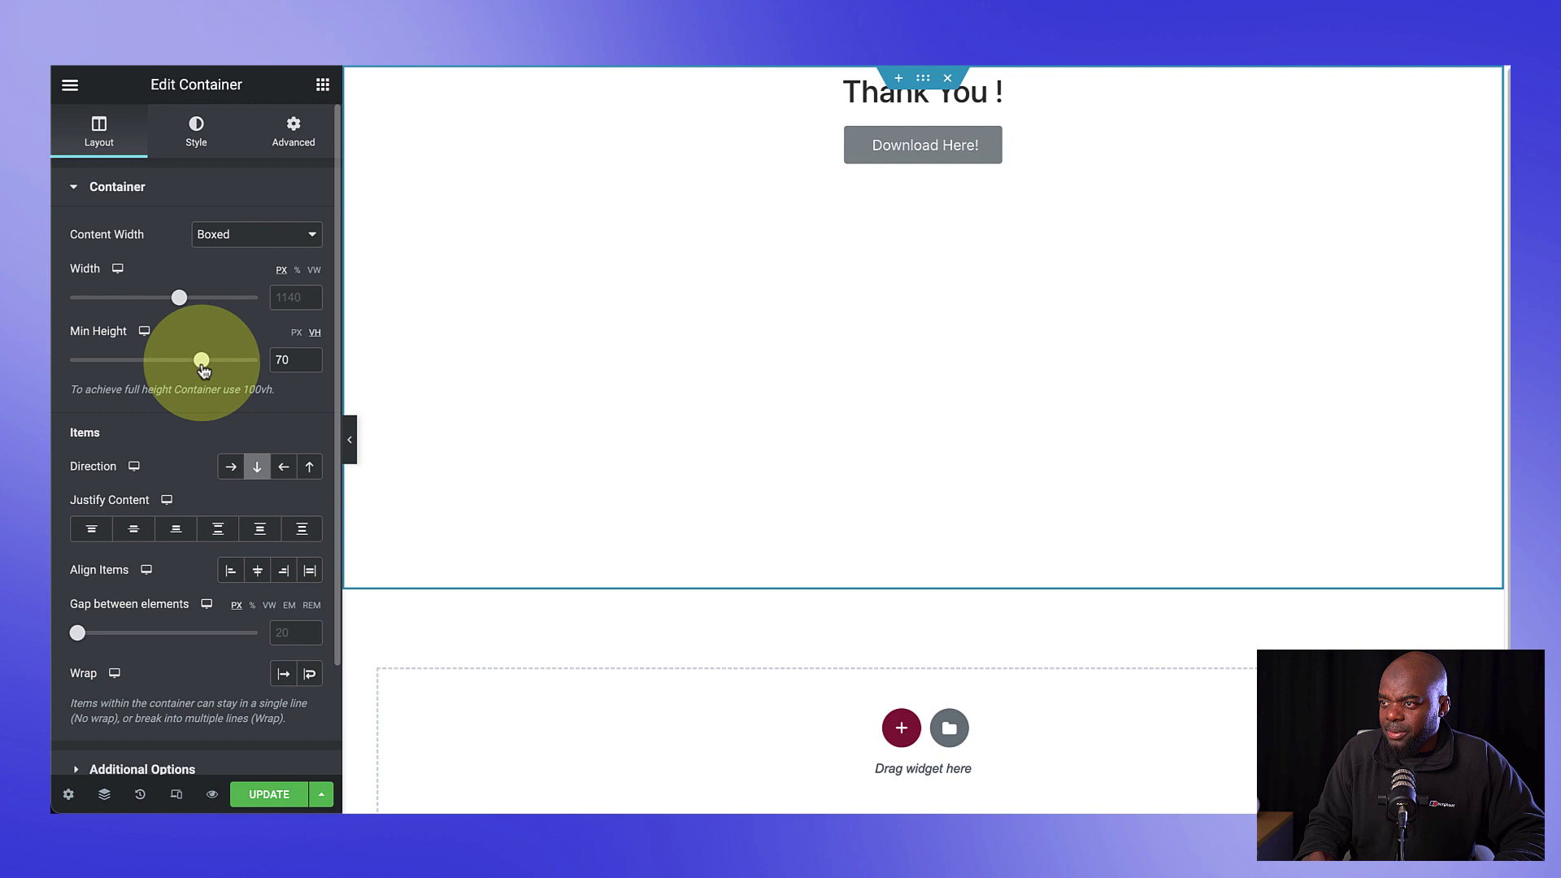
{"action": "left_click", "coordinate": [135, 530]}
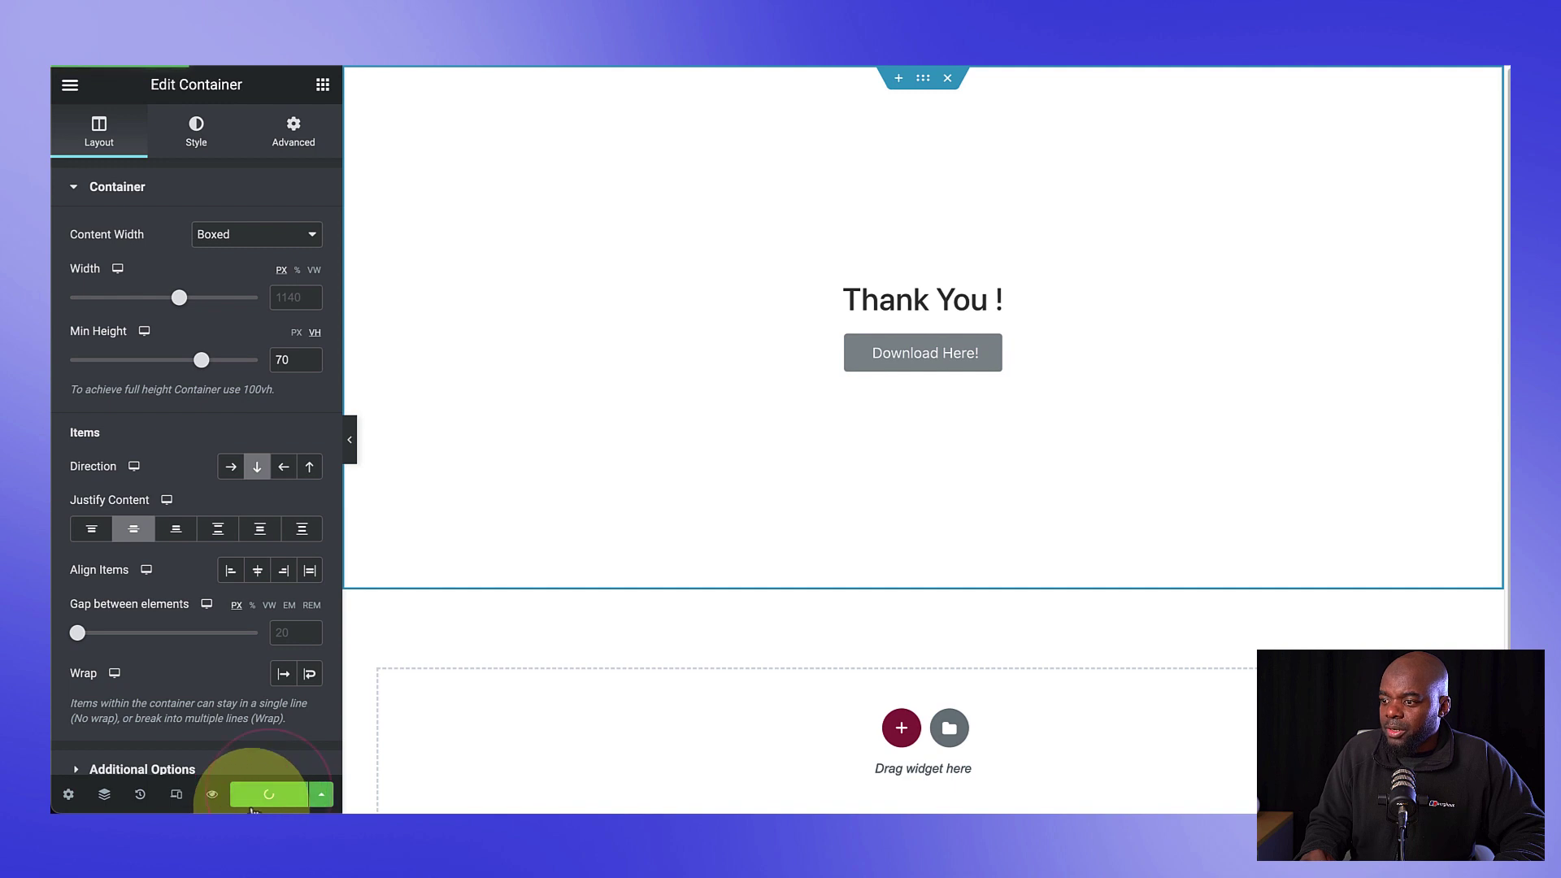
{"action": "left_click", "coordinate": [213, 796]}
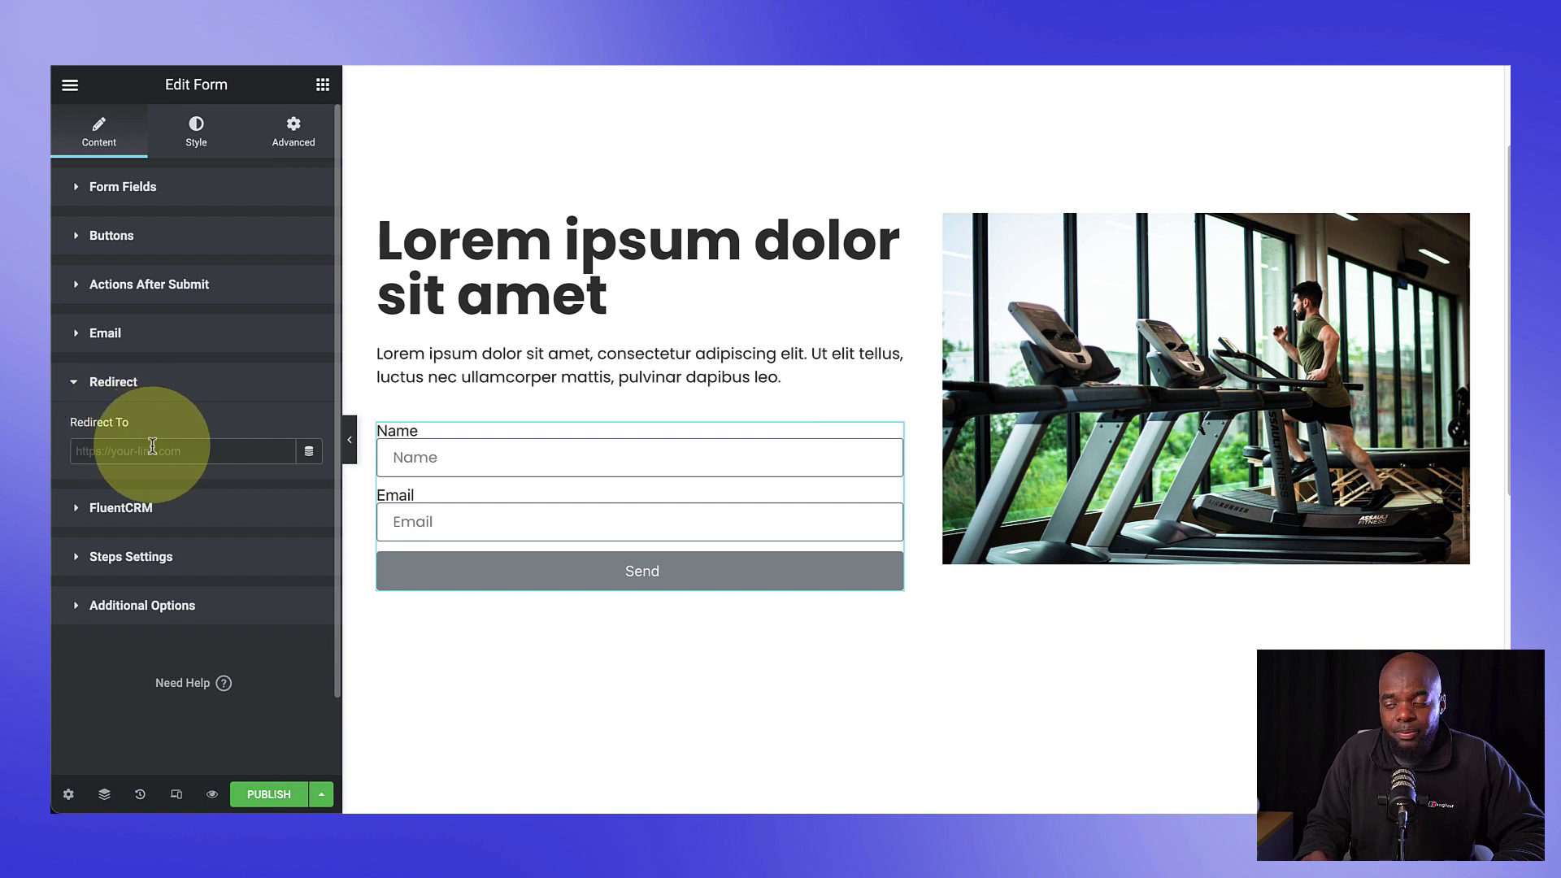
{"action": "type", "text": "http://elementor.local/thank-you/"}
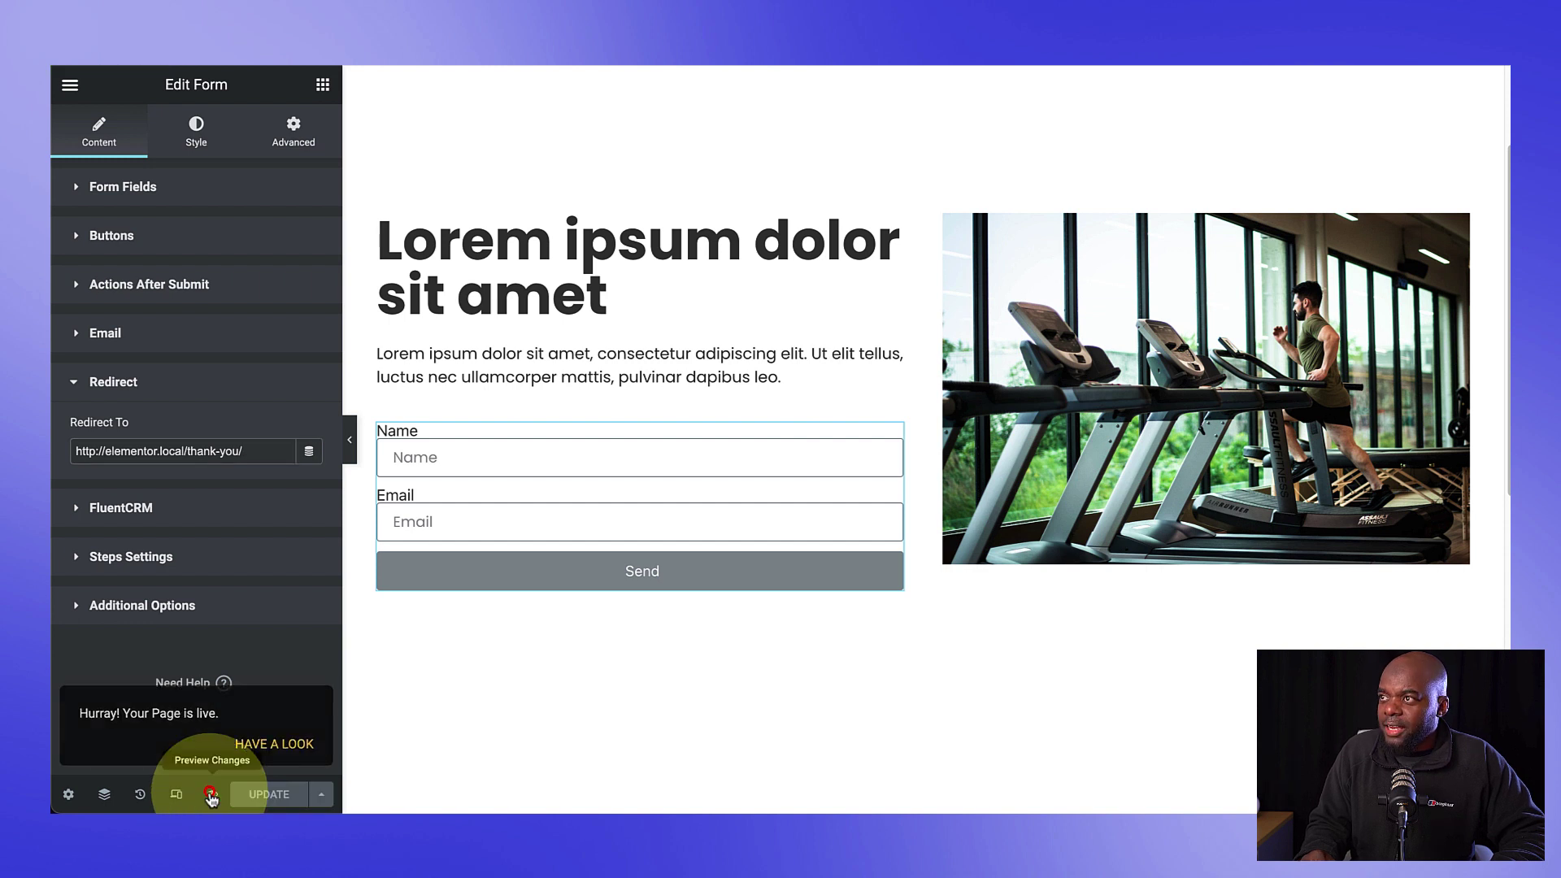
{"action": "left_click", "coordinate": [517, 65]}
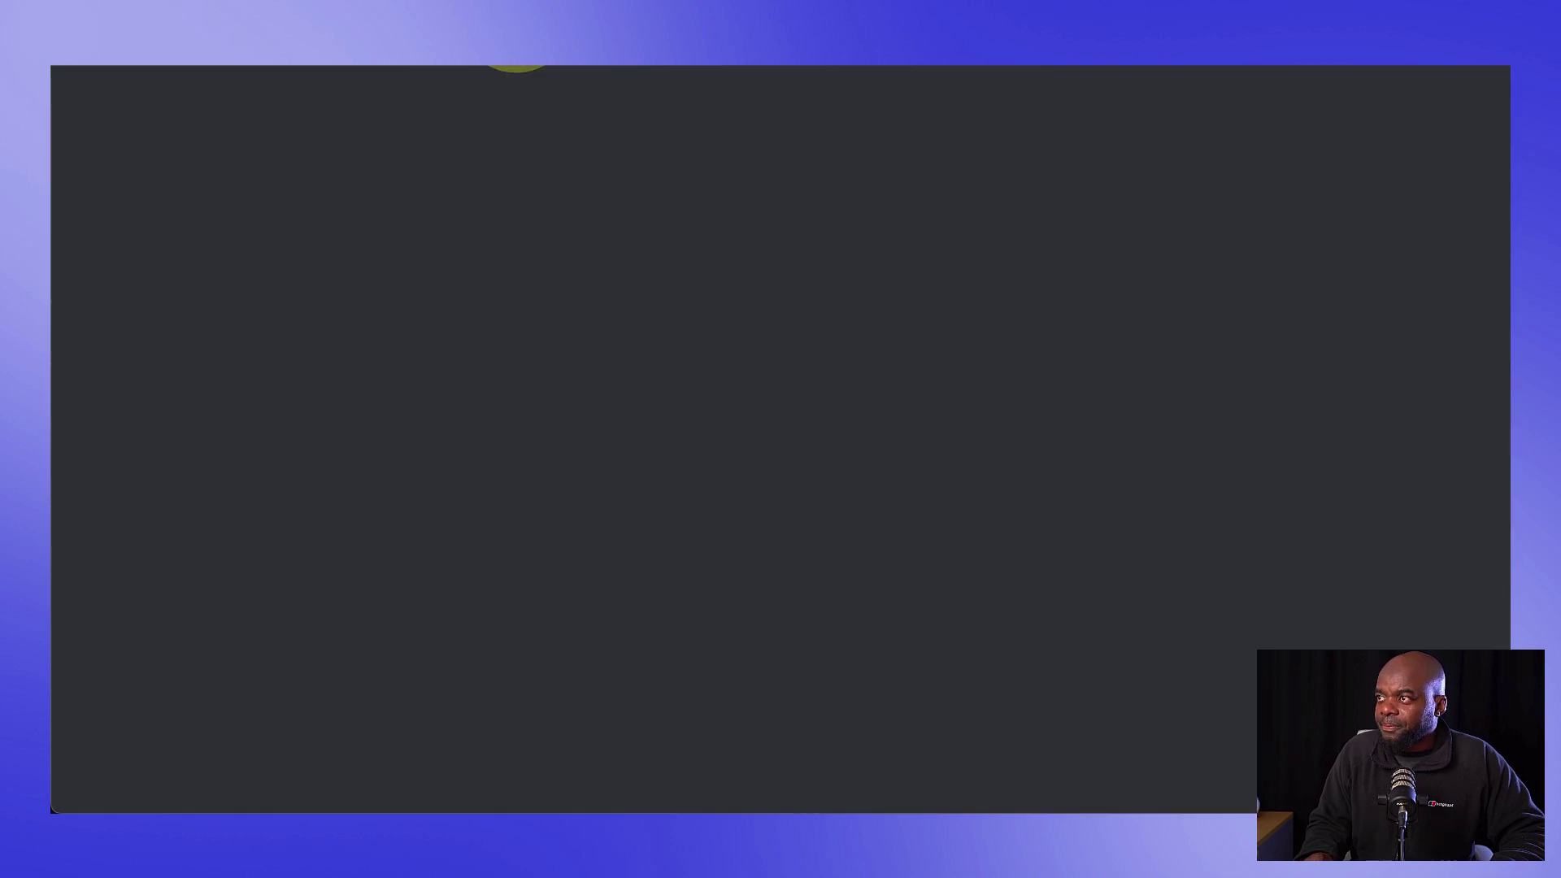
{"action": "scroll", "coordinate": [721, 453], "scroll_direction": "down", "scroll_amount": 3}
{"action": "scroll", "coordinate": [725, 457], "scroll_direction": "up", "scroll_amount": 5}
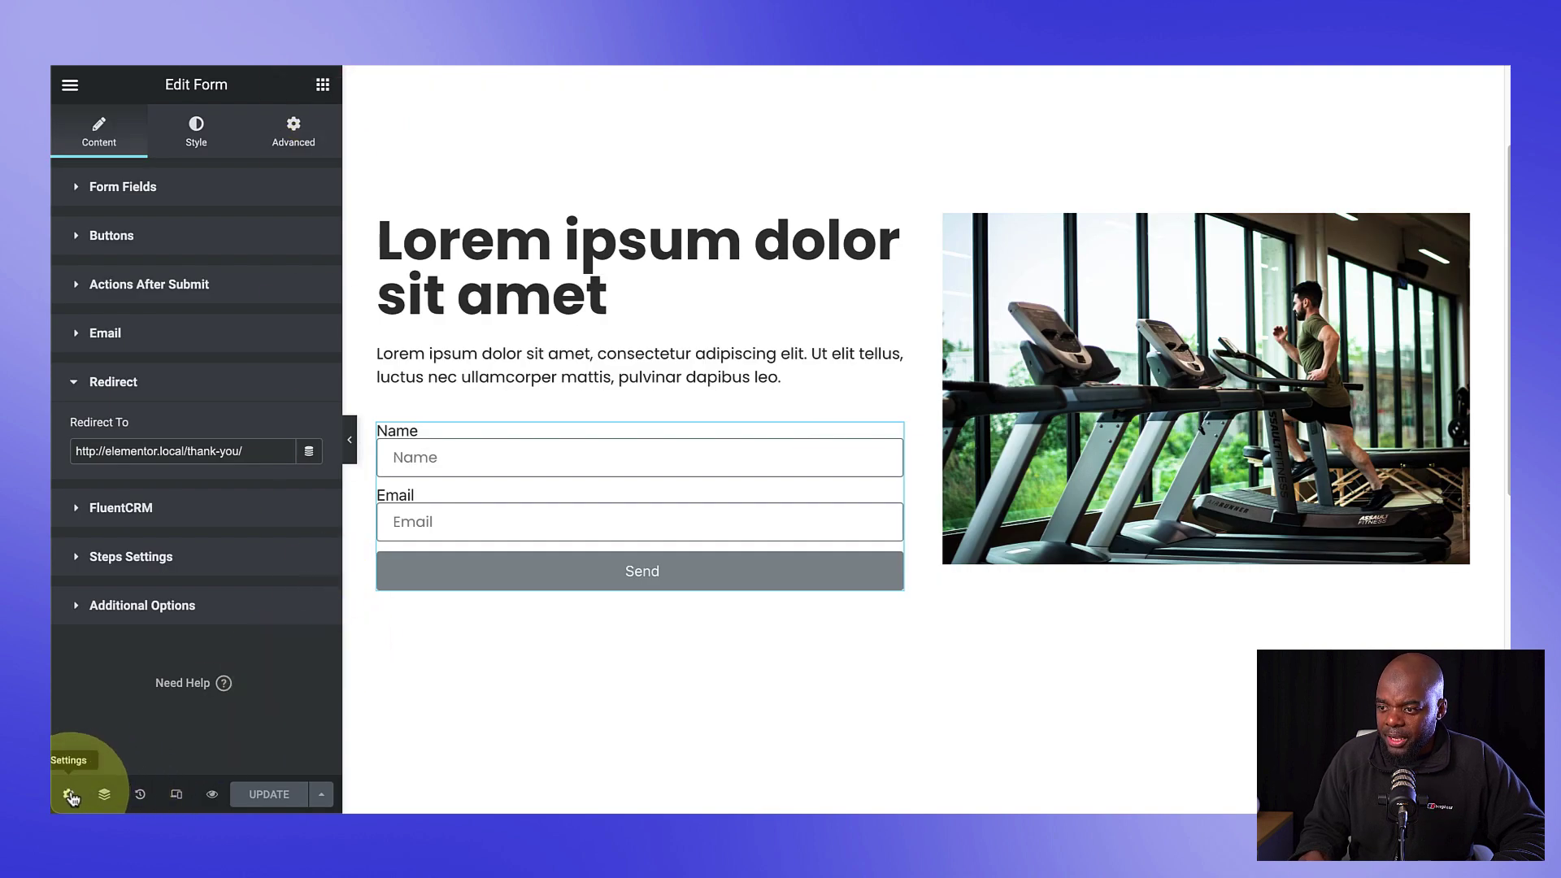
Step: Switch the landing page to the Elementor Canvas layout and save it
{"action": "left_click", "coordinate": [71, 797]}
{"action": "left_click", "coordinate": [301, 656]}
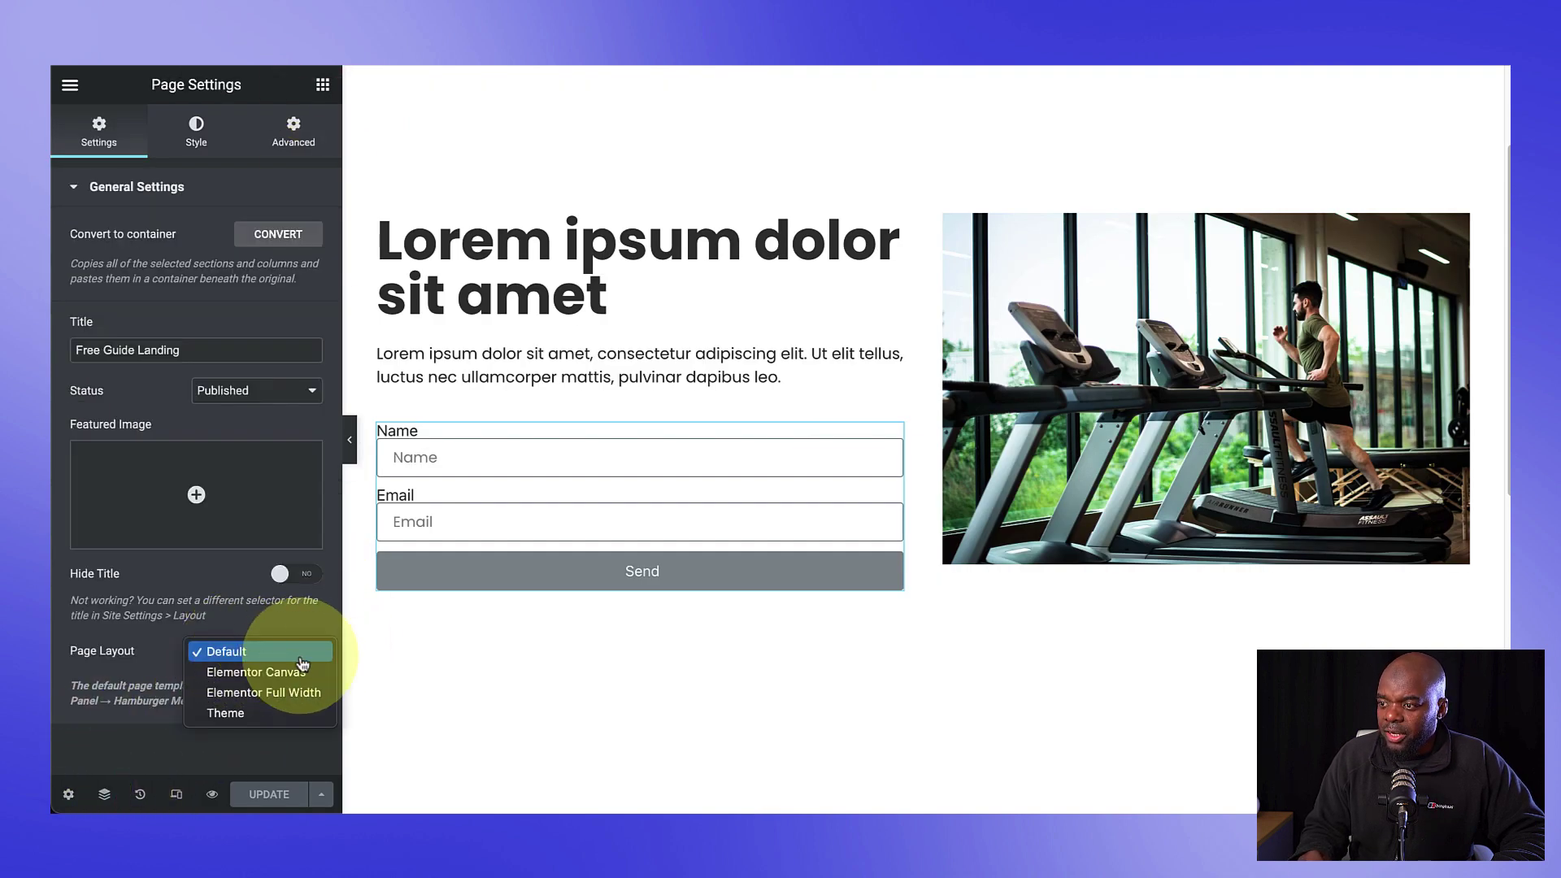
{"action": "left_click", "coordinate": [305, 671]}
{"action": "left_click", "coordinate": [277, 797]}
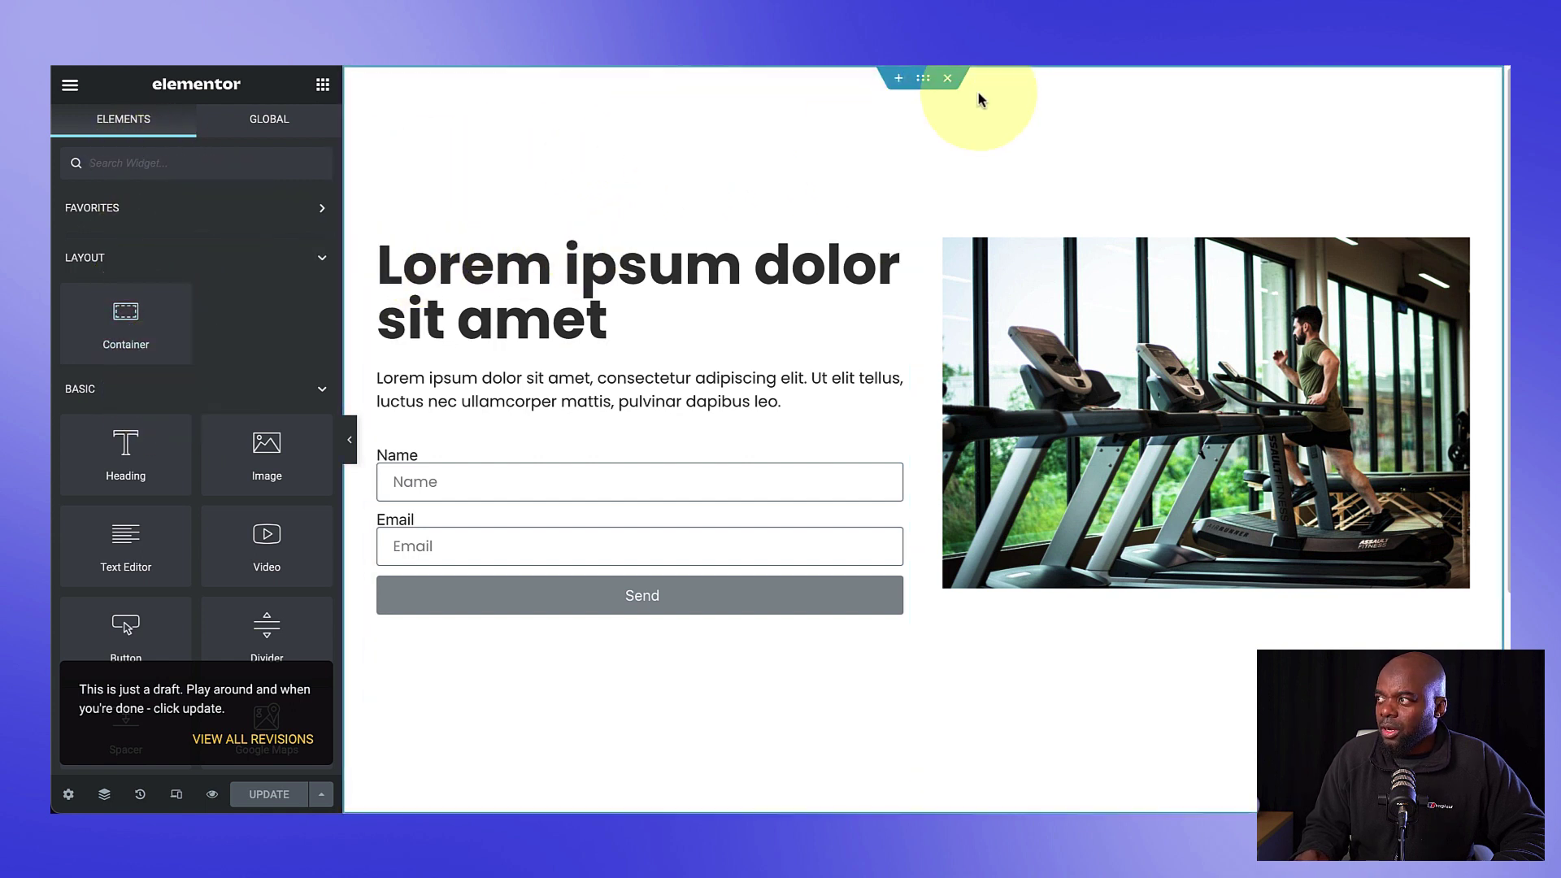
Step: Change the main section's top padding from 14 to 10, save, and check the live page
{"action": "left_click", "coordinate": [922, 82]}
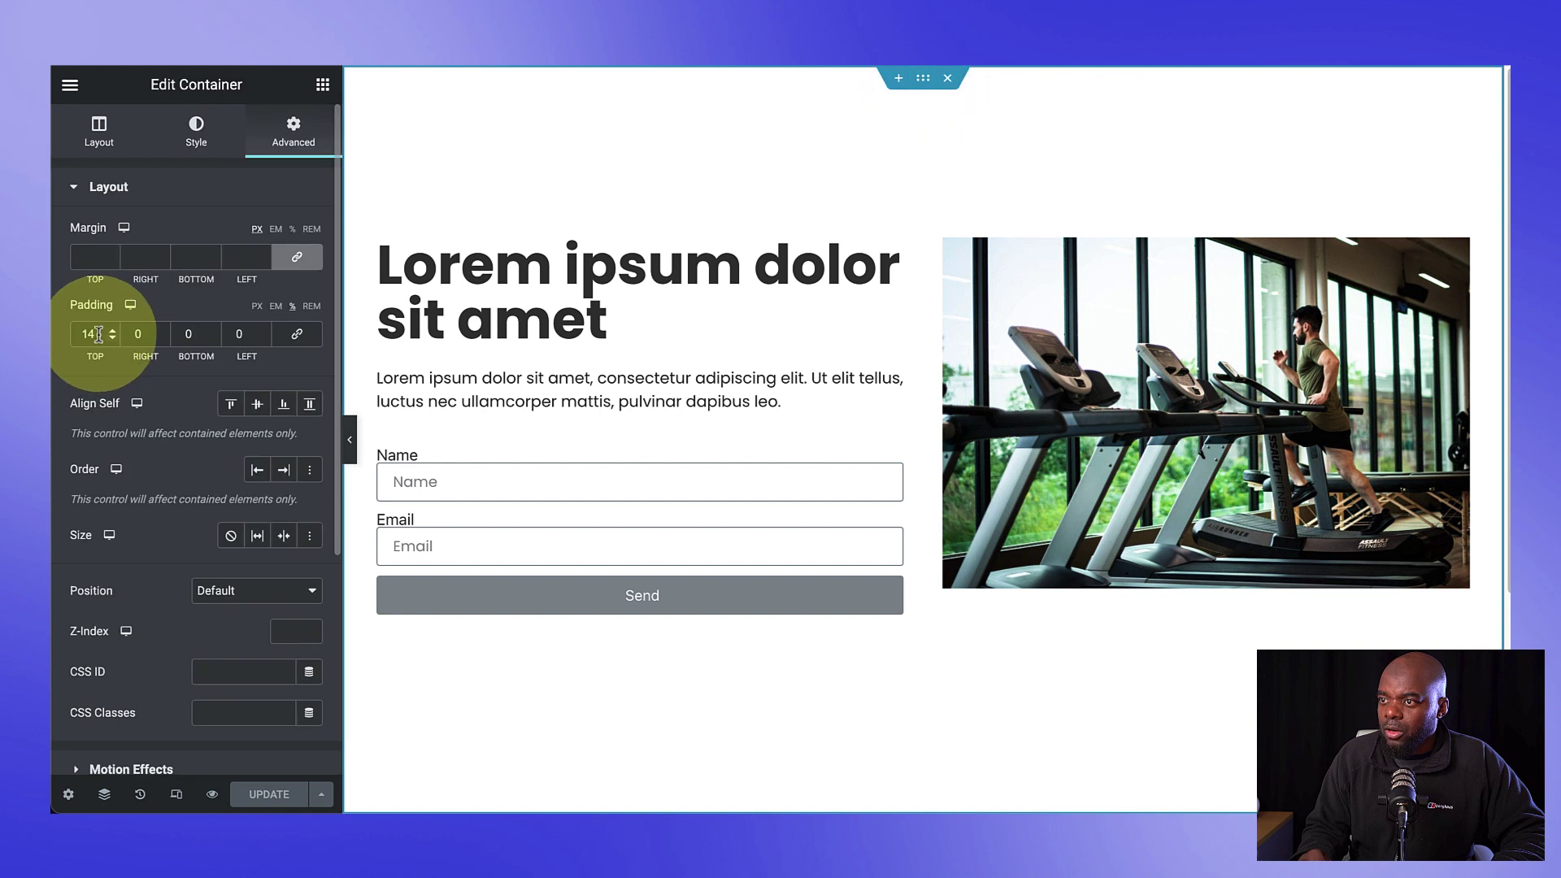
{"action": "double_click", "coordinate": [89, 333]}
{"action": "type", "text": "10"}
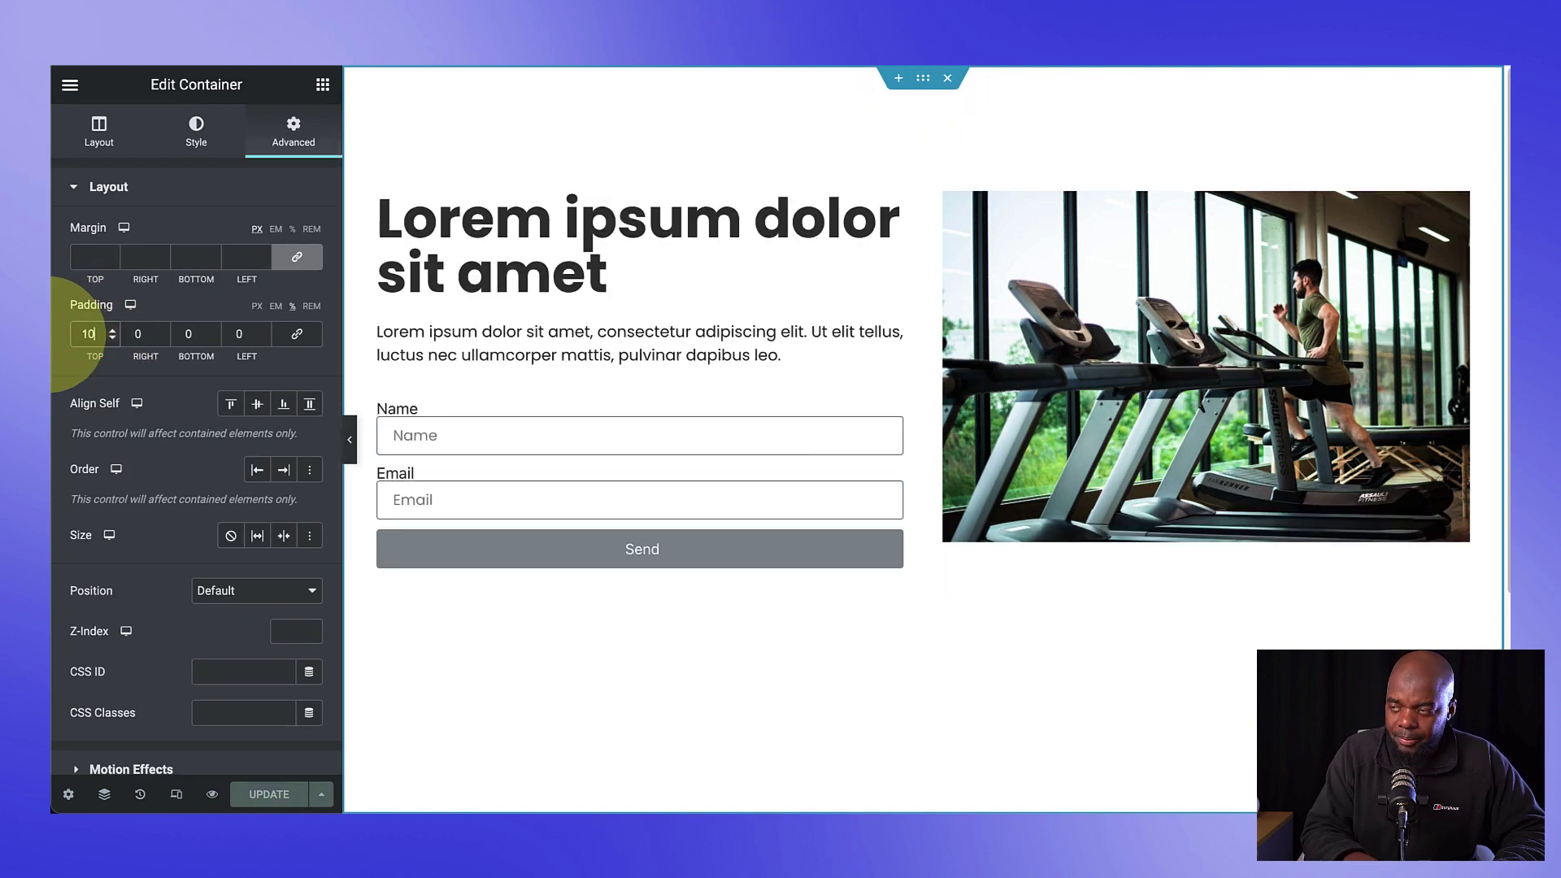
{"action": "left_click", "coordinate": [269, 794]}
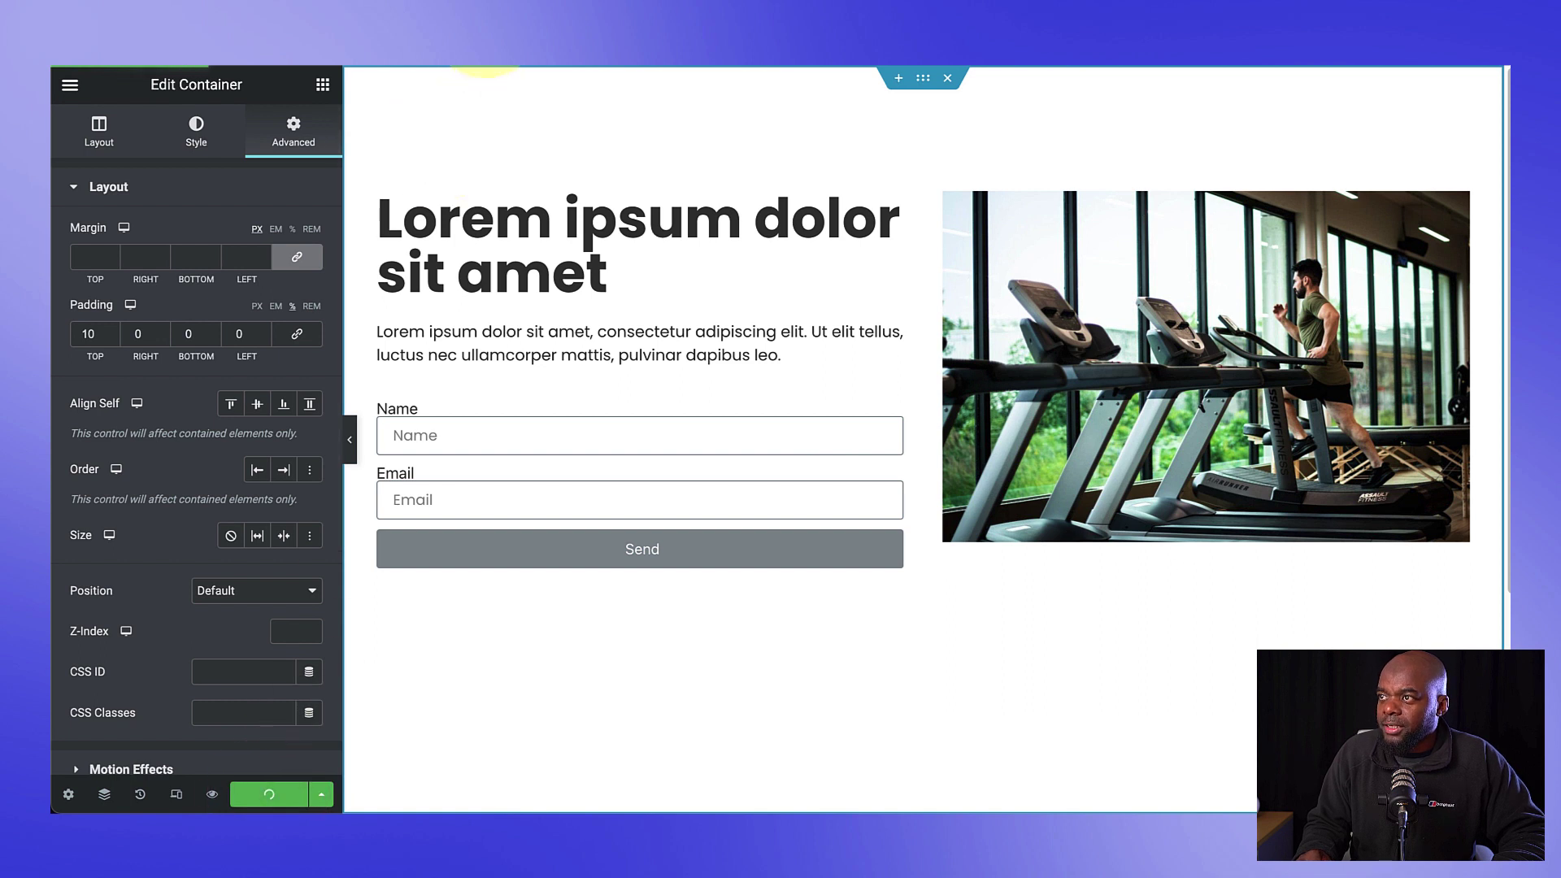
{"action": "left_click", "coordinate": [486, 69]}
{"action": "scroll", "coordinate": [273, 528], "scroll_direction": "down", "scroll_amount": 1}
{"action": "left_click", "coordinate": [455, 17]}
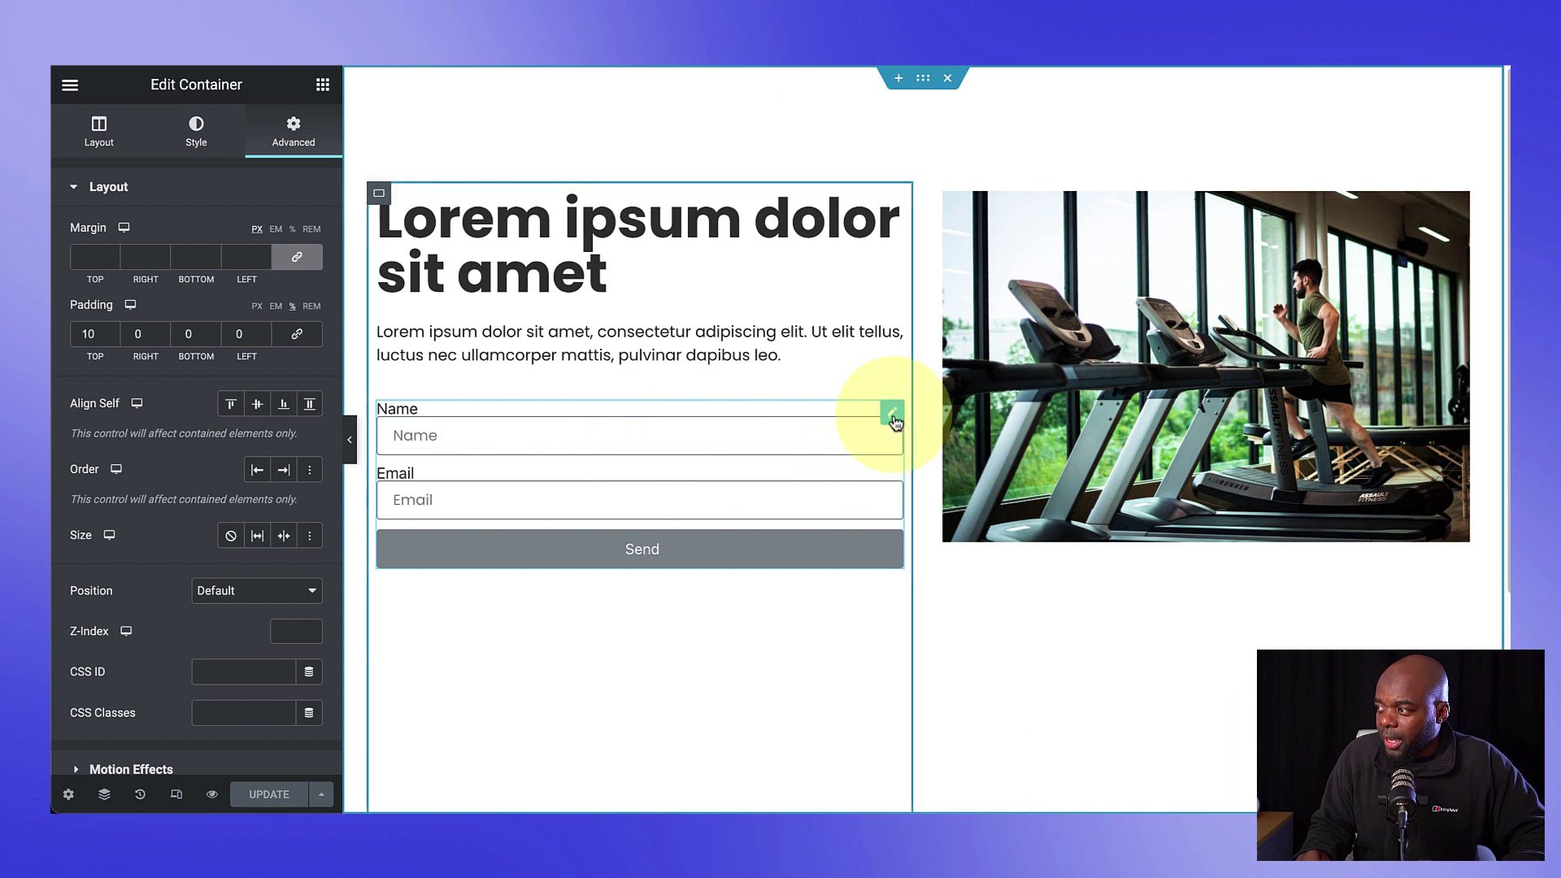
Step: In the form's FluentCRM settings, map First Name to Name and Email to Email
{"action": "left_click", "coordinate": [892, 414]}
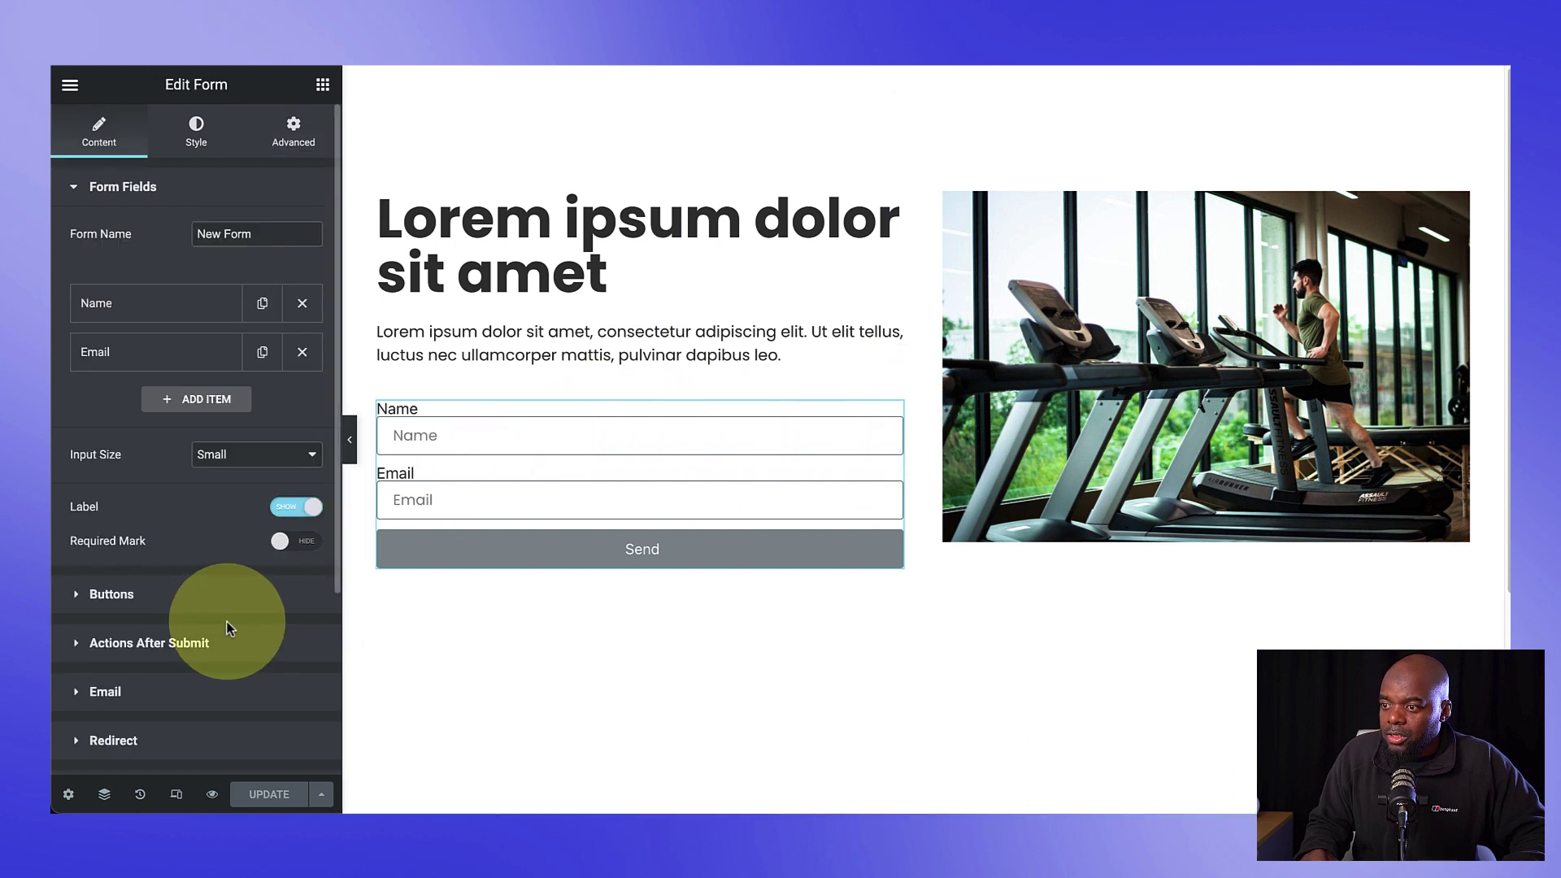
{"action": "scroll", "coordinate": [228, 626], "scroll_direction": "down", "scroll_amount": 2}
{"action": "scroll", "coordinate": [216, 565], "scroll_direction": "down", "scroll_amount": 2}
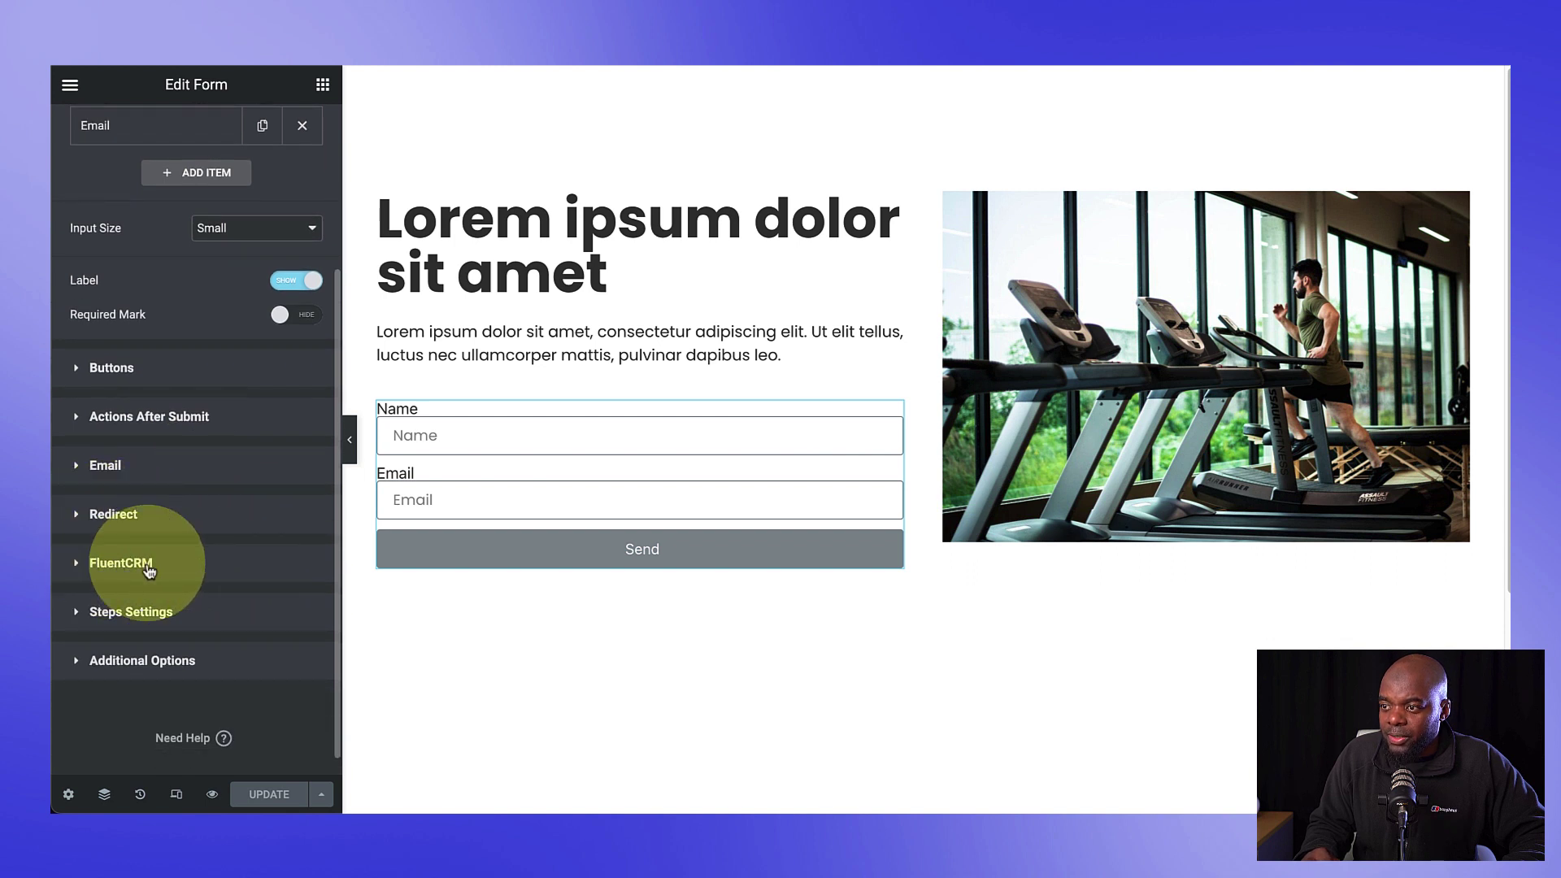
{"action": "left_click", "coordinate": [147, 416]}
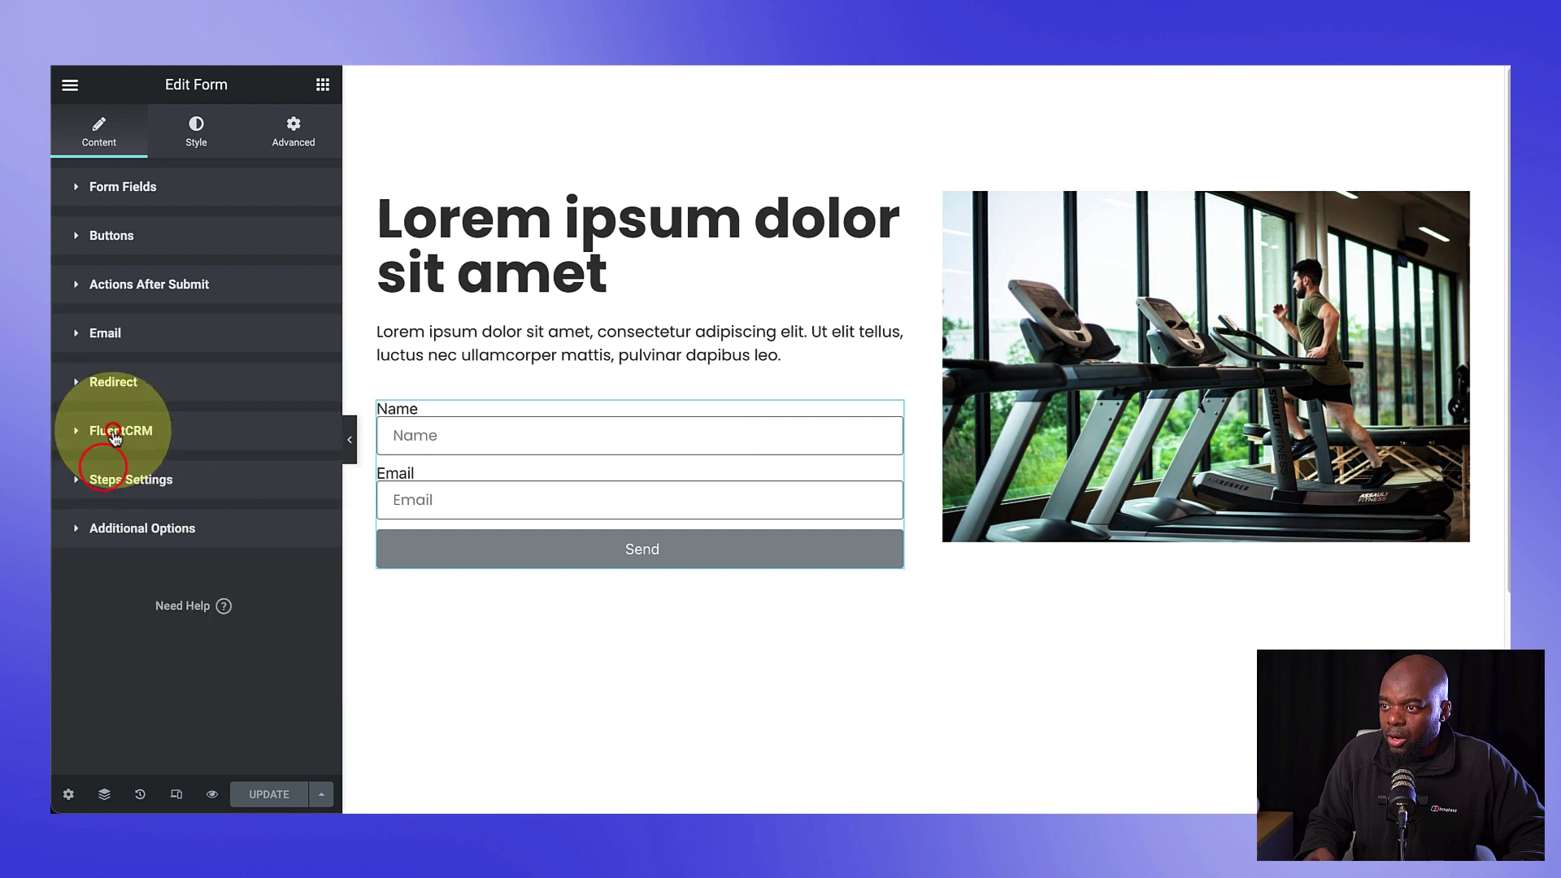
{"action": "left_click", "coordinate": [114, 432]}
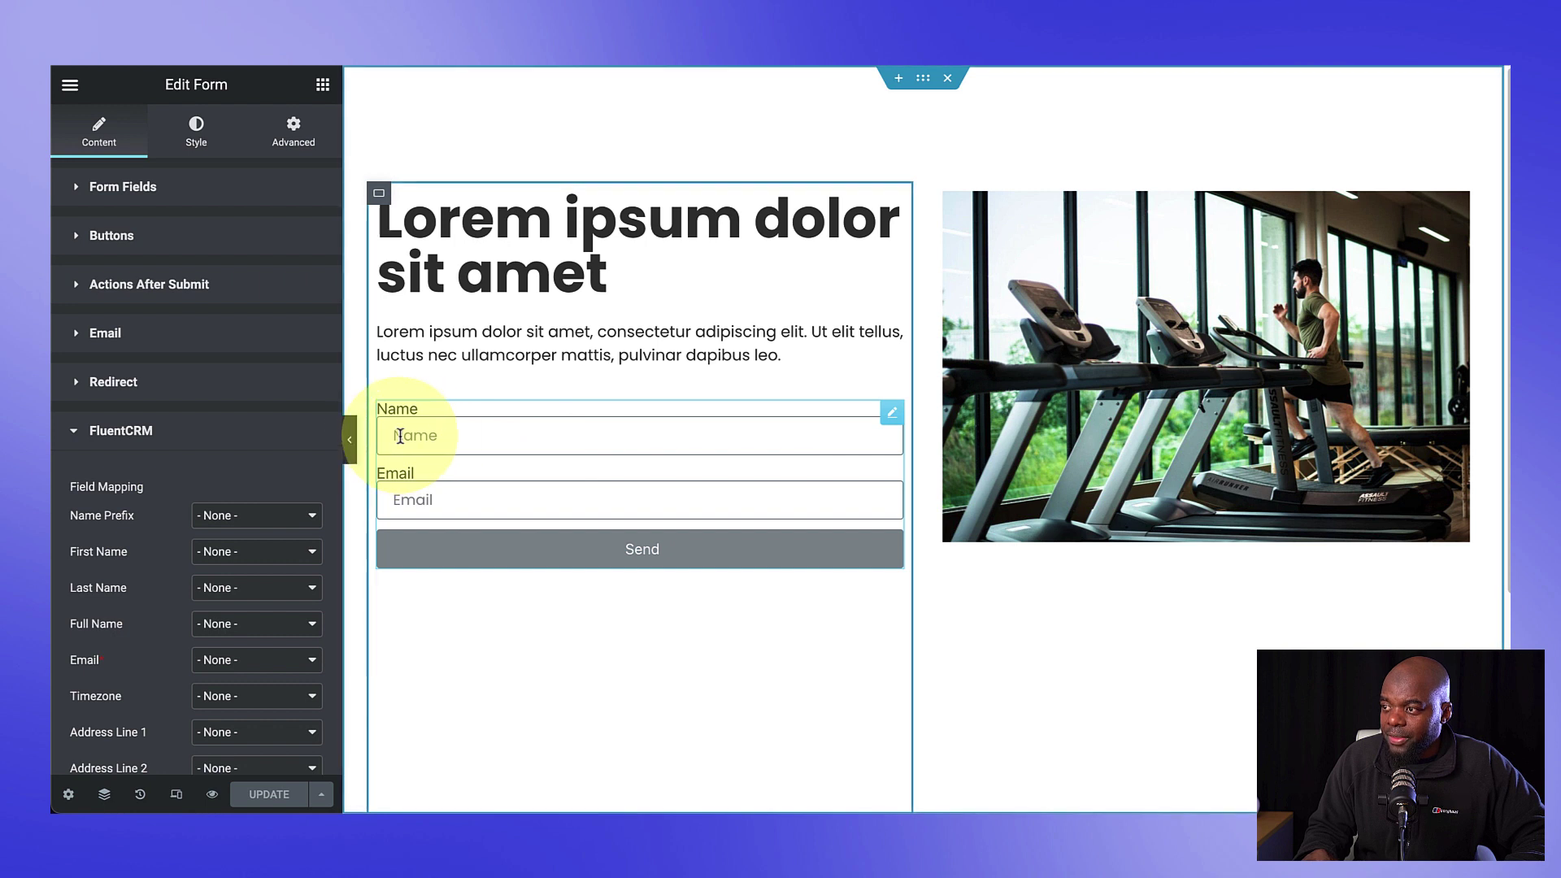
{"action": "scroll", "coordinate": [139, 550], "scroll_direction": "down", "scroll_amount": 1}
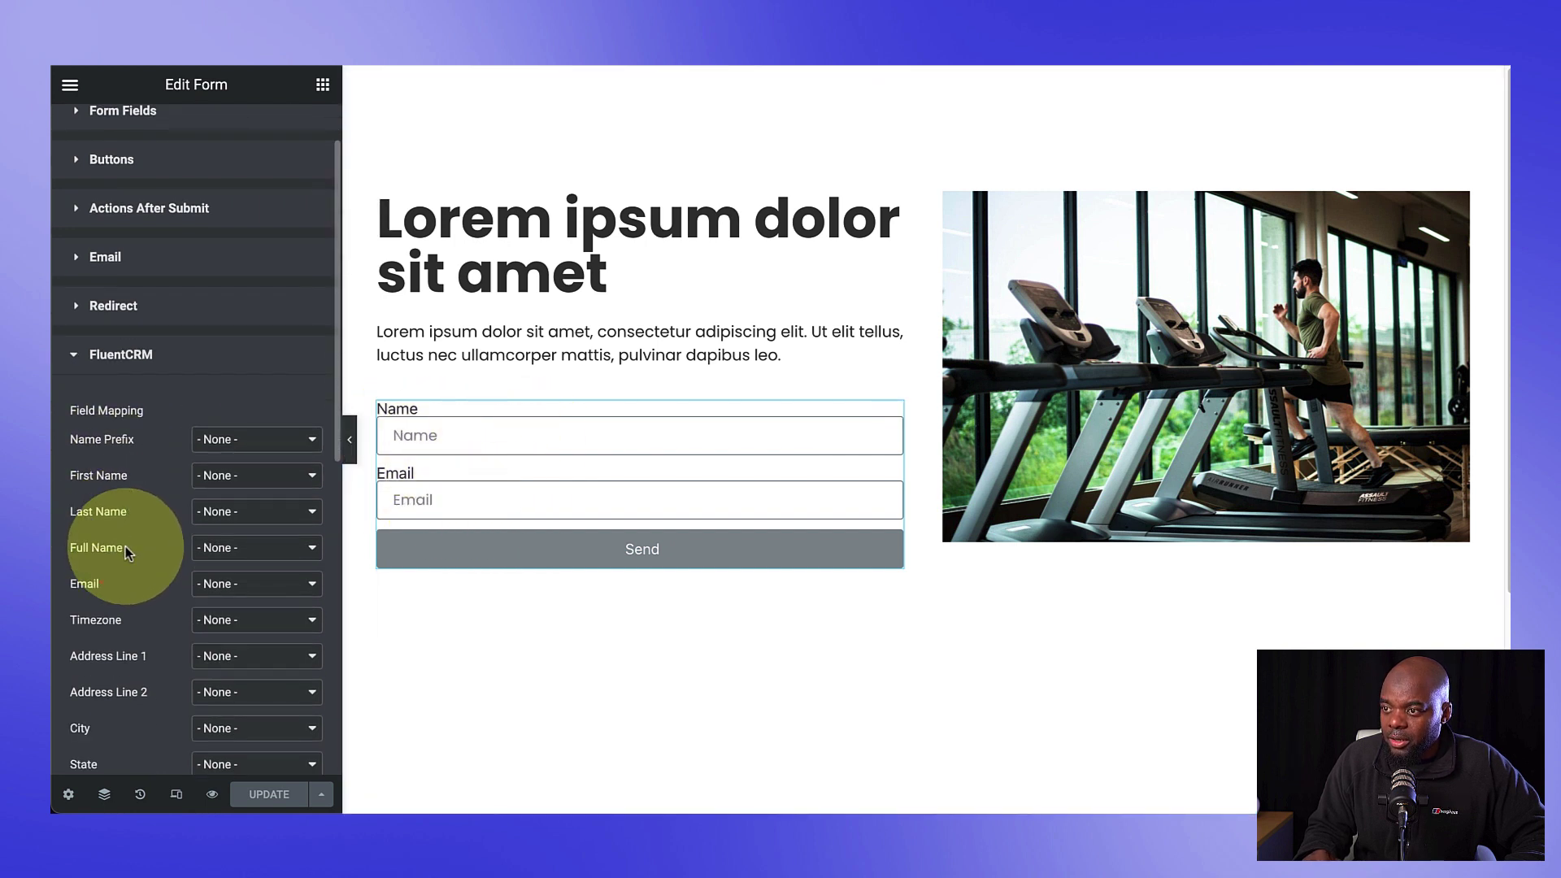
{"action": "scroll", "coordinate": [125, 546], "scroll_direction": "down", "scroll_amount": 1}
{"action": "left_click", "coordinate": [252, 425]}
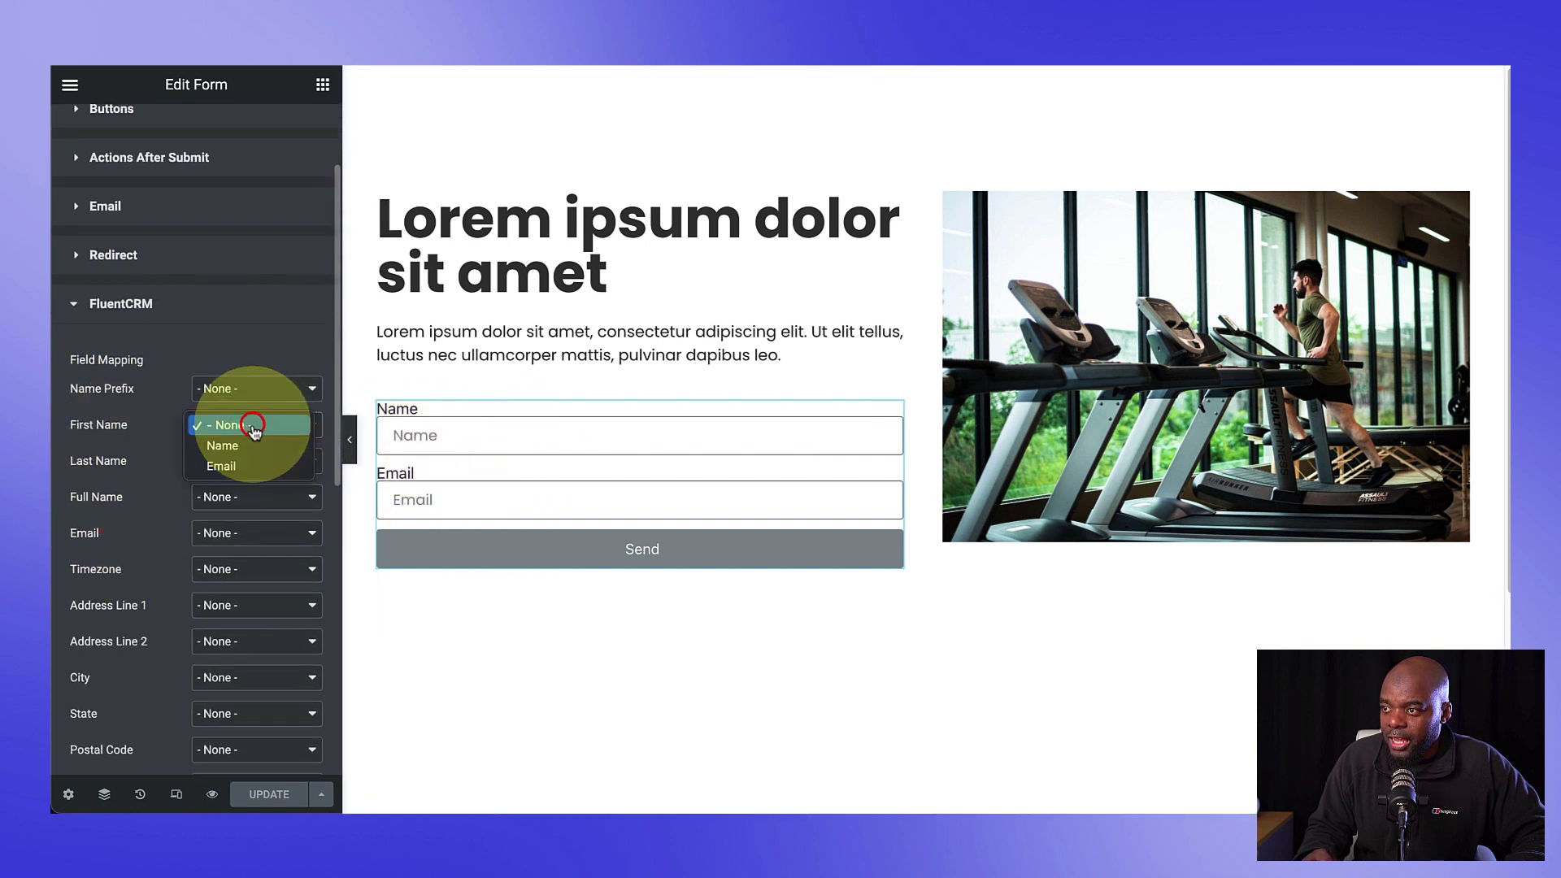
{"action": "left_click", "coordinate": [268, 452]}
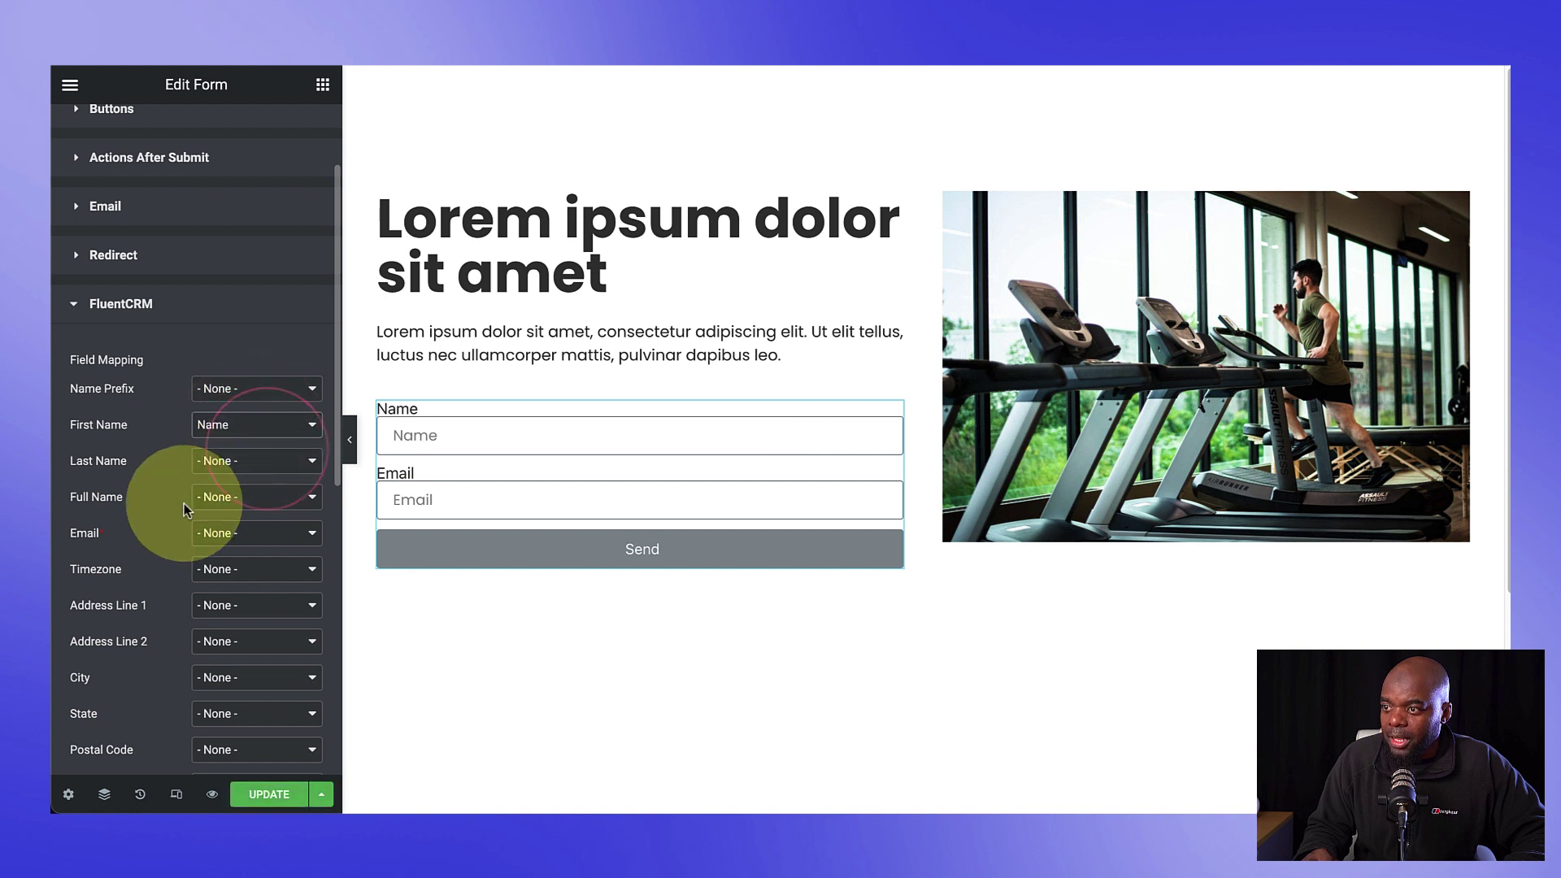
{"action": "left_click", "coordinate": [276, 538]}
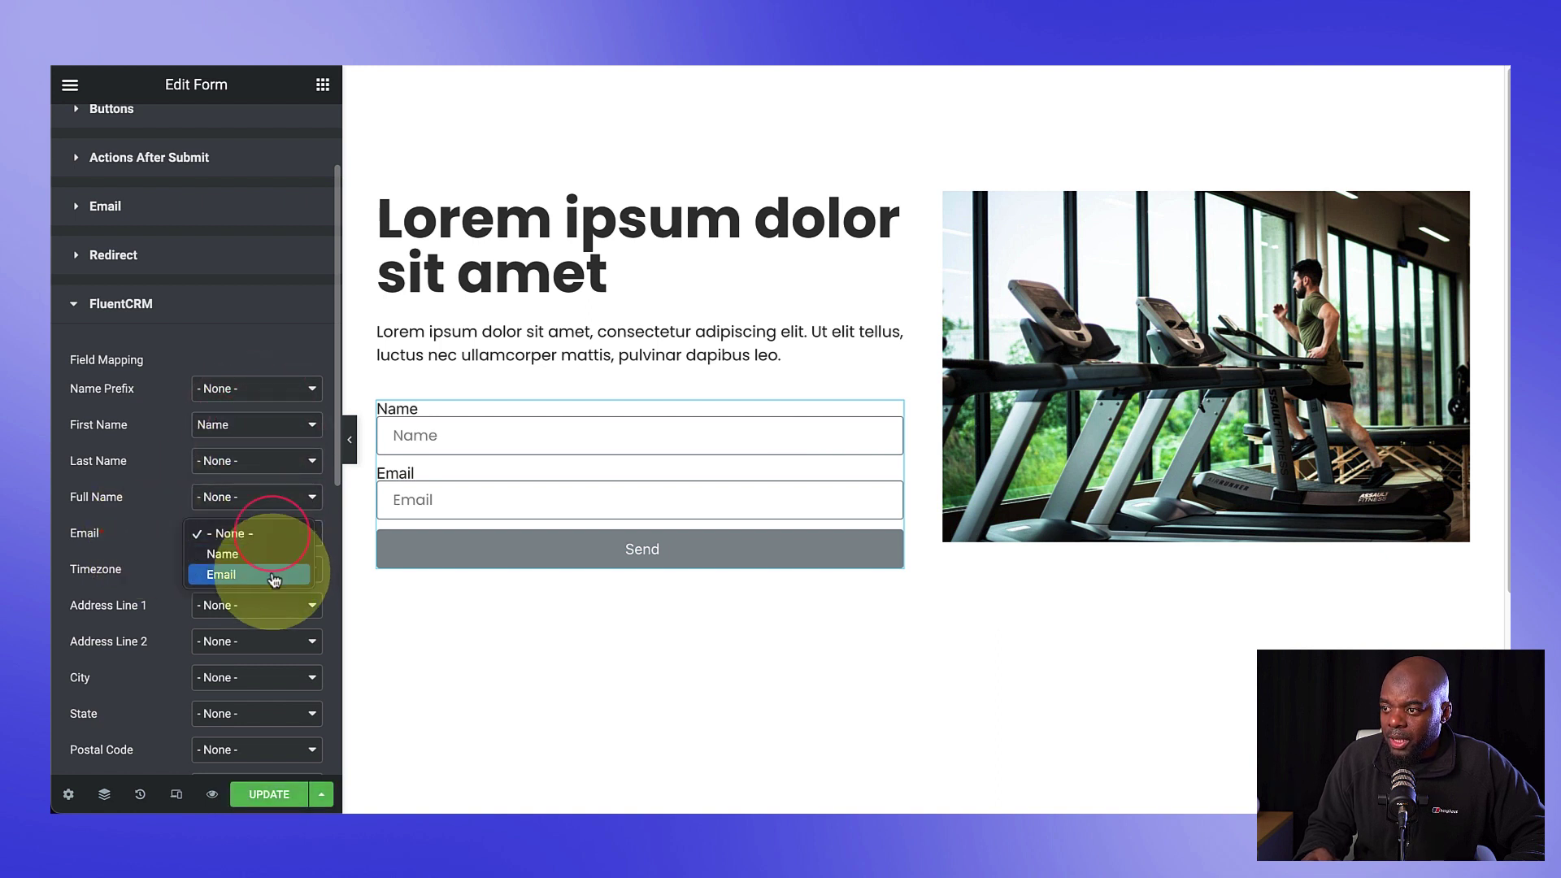
{"action": "left_click", "coordinate": [273, 575]}
Step: Add sign-ups to the Free Guide List and tag them Downloaded Free Guide
{"action": "scroll", "coordinate": [154, 615], "scroll_direction": "down", "scroll_amount": 2}
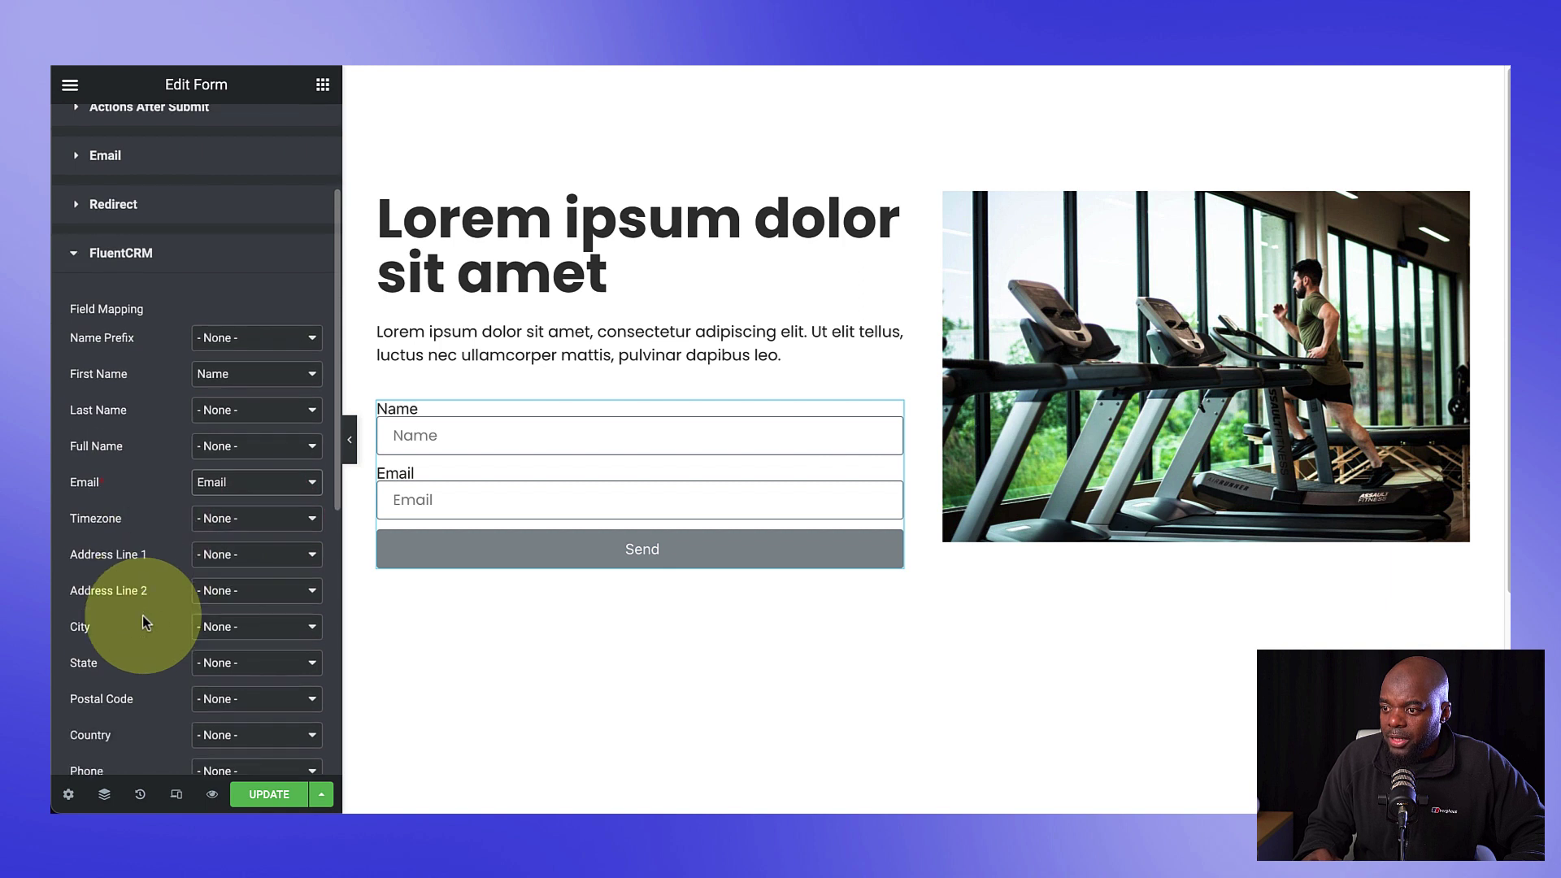
{"action": "scroll", "coordinate": [143, 616], "scroll_direction": "down", "scroll_amount": 5}
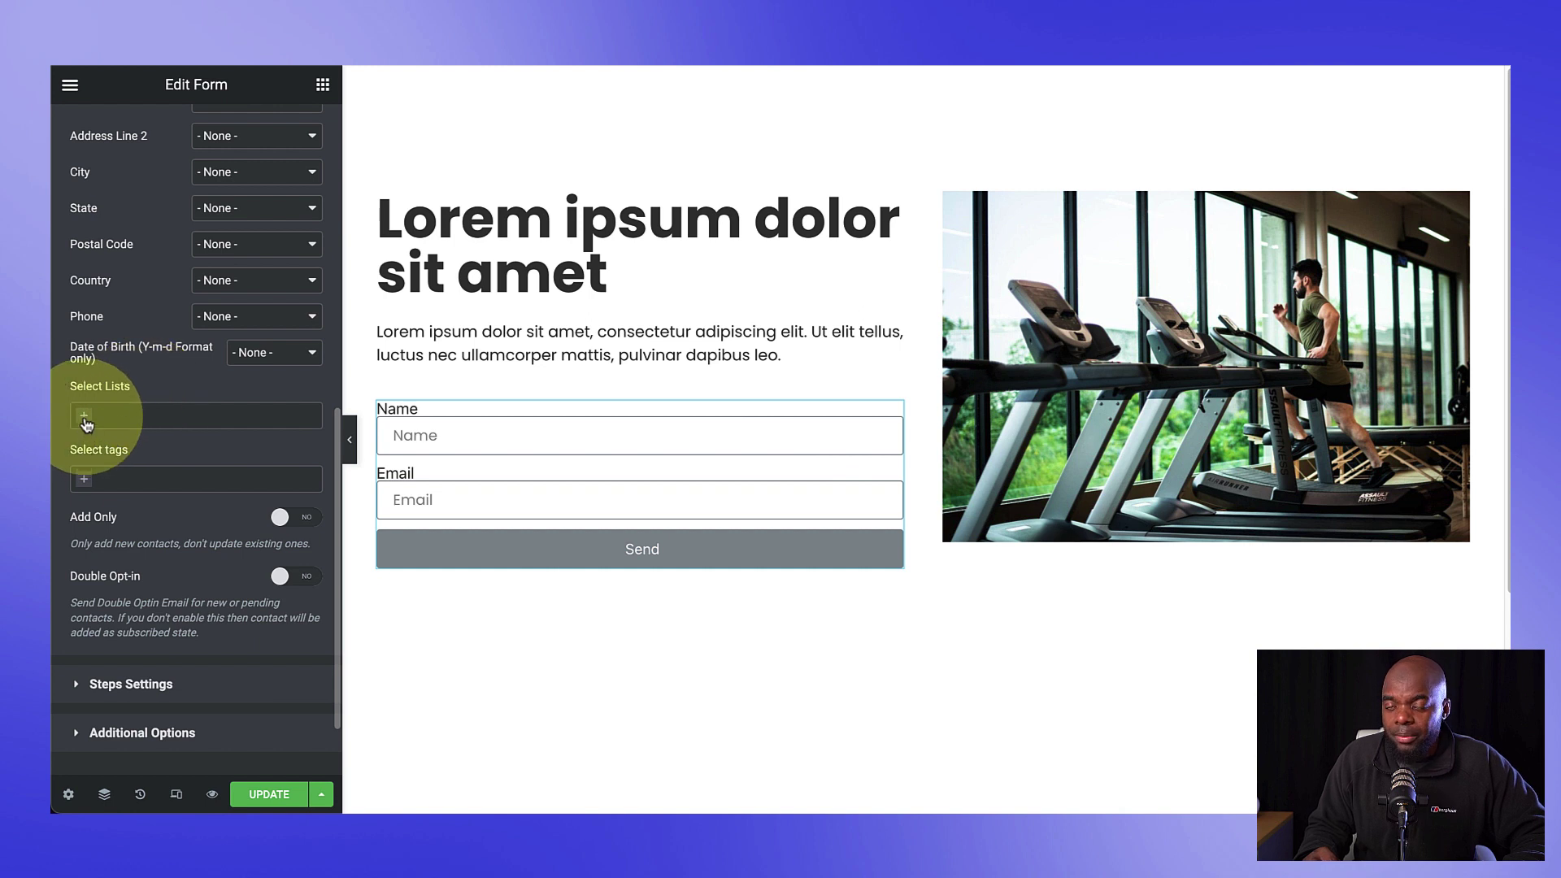
{"action": "left_click", "coordinate": [85, 417]}
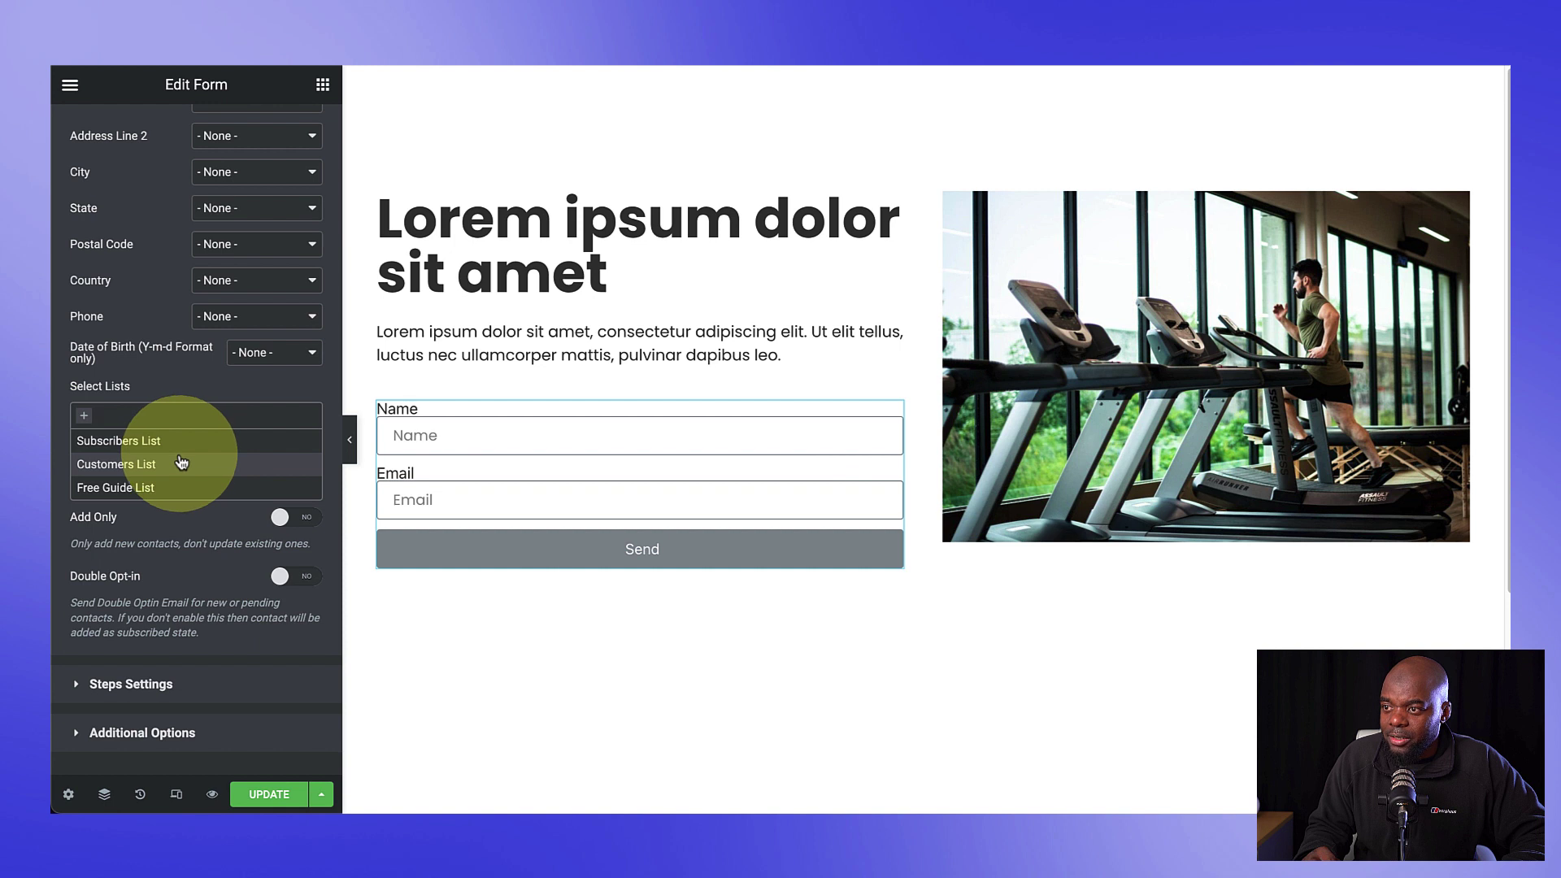
{"action": "left_click", "coordinate": [162, 487]}
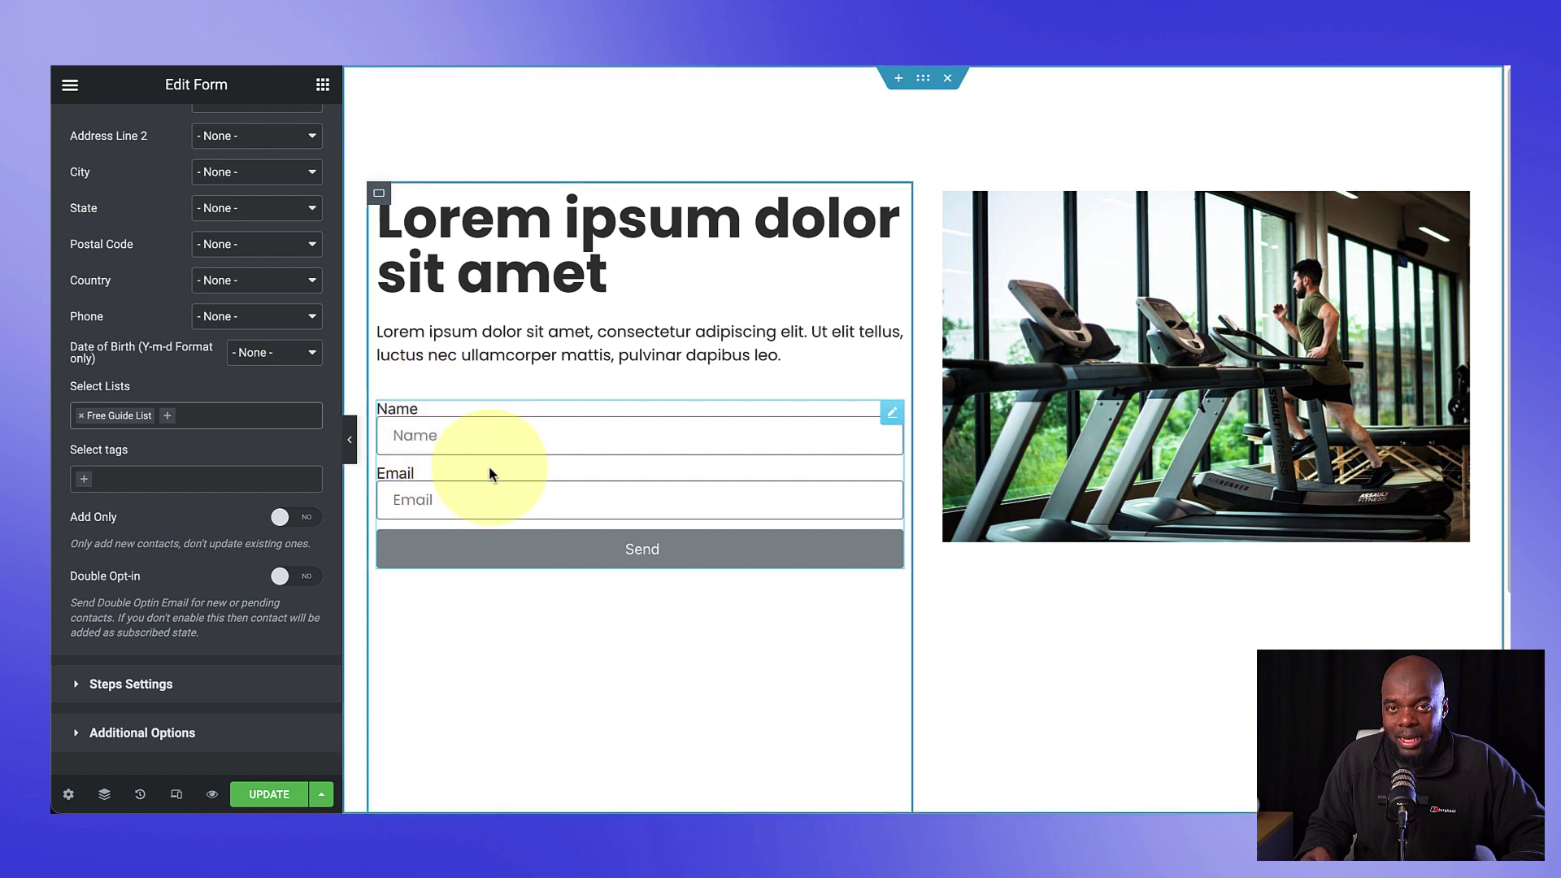
{"action": "left_click", "coordinate": [89, 478]}
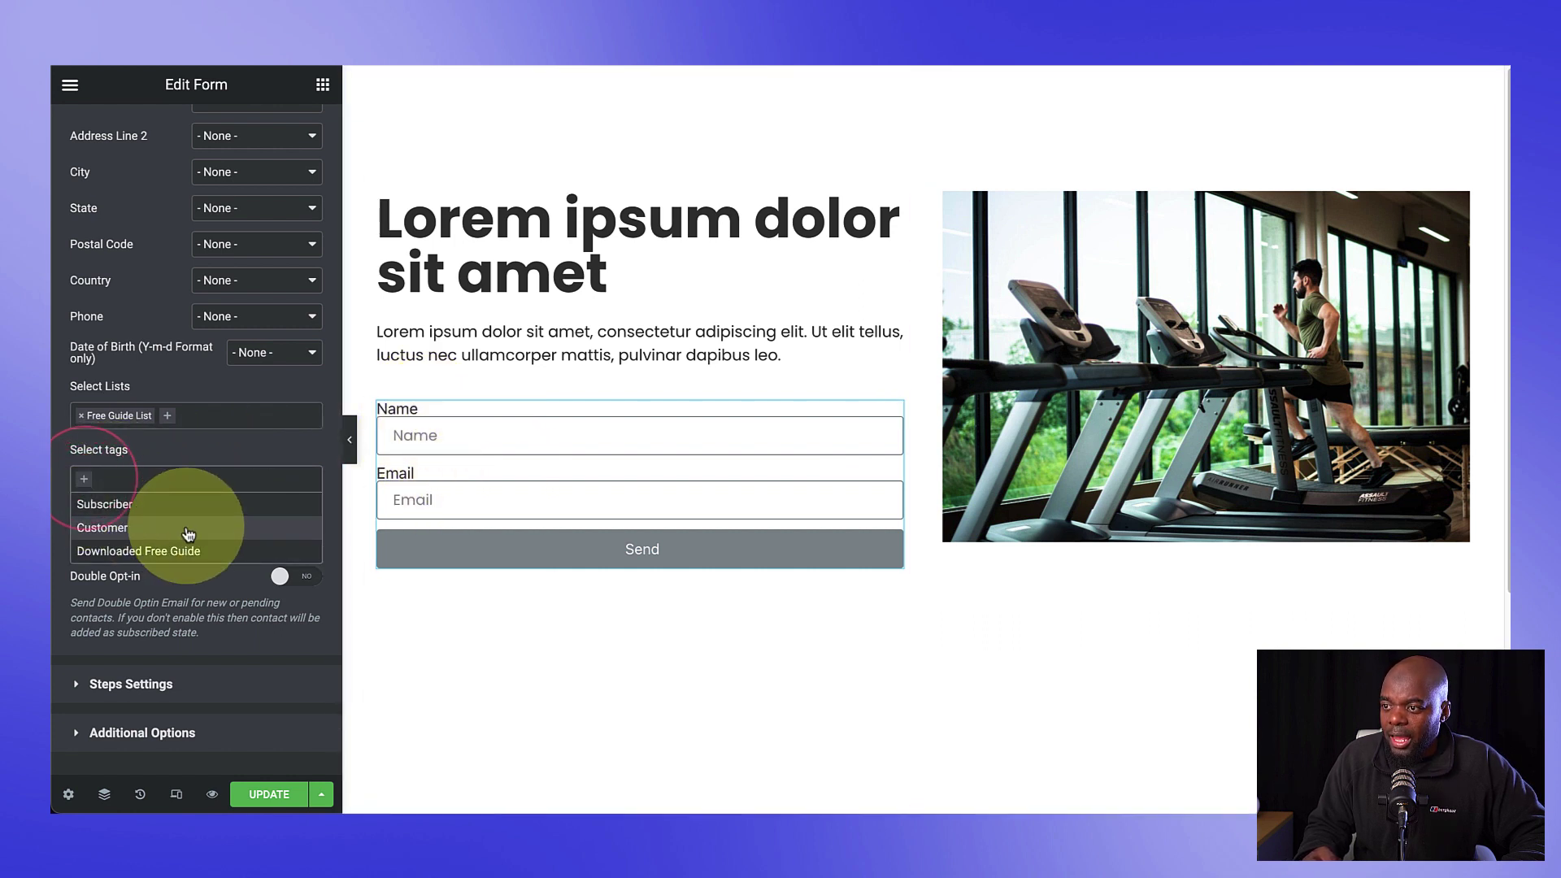
{"action": "left_click", "coordinate": [226, 551]}
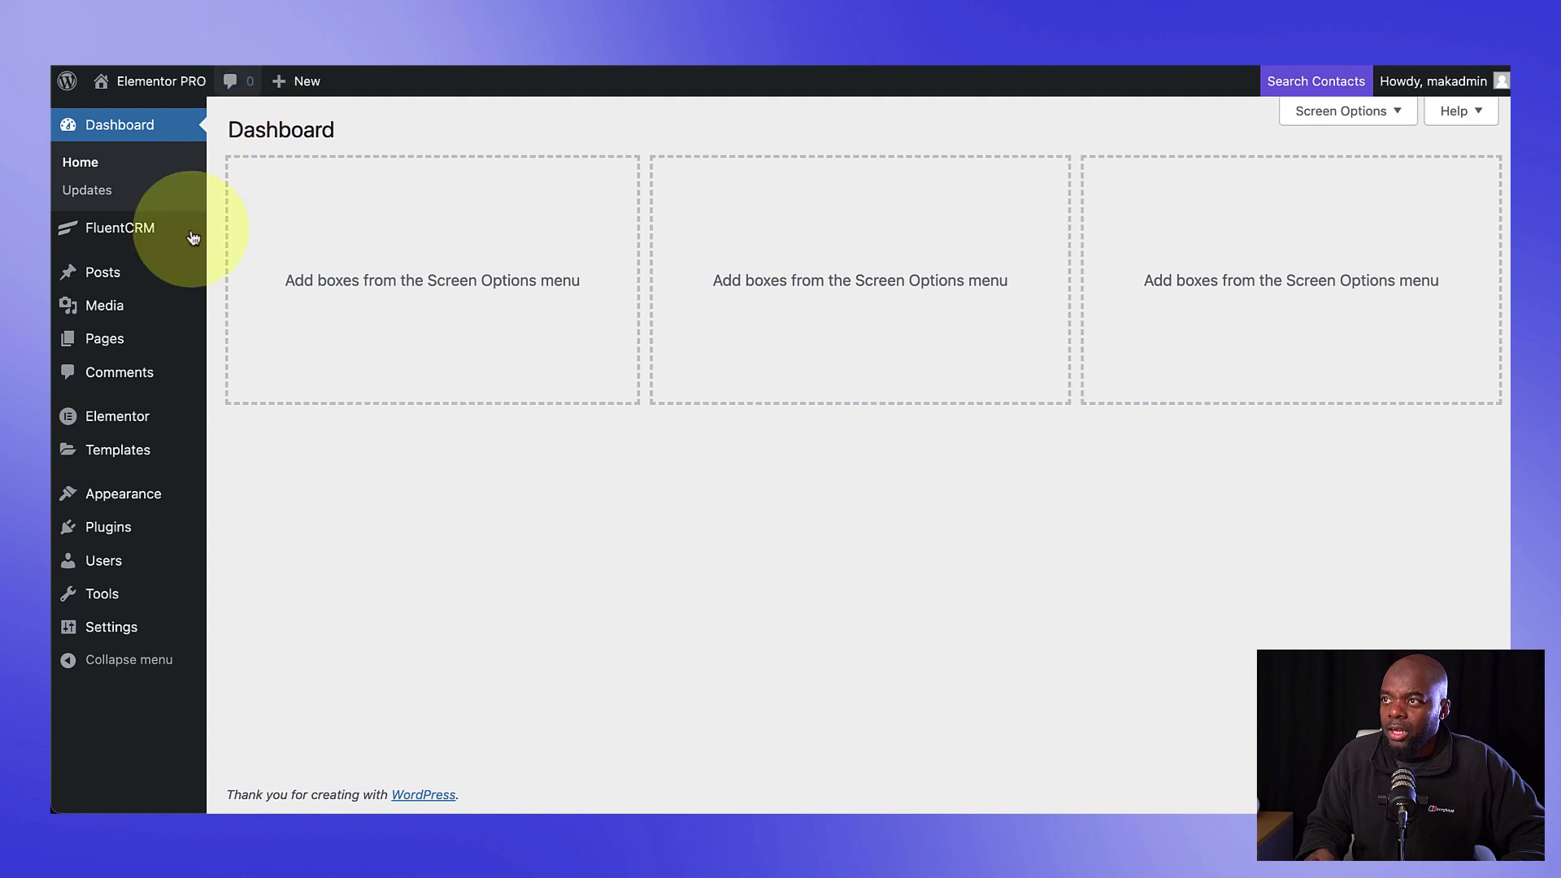
Step: Create a FluentCRM automation labelled 'Free Guide' using the Tag Applied trigger
{"action": "mouse_move", "coordinate": [138, 227]}
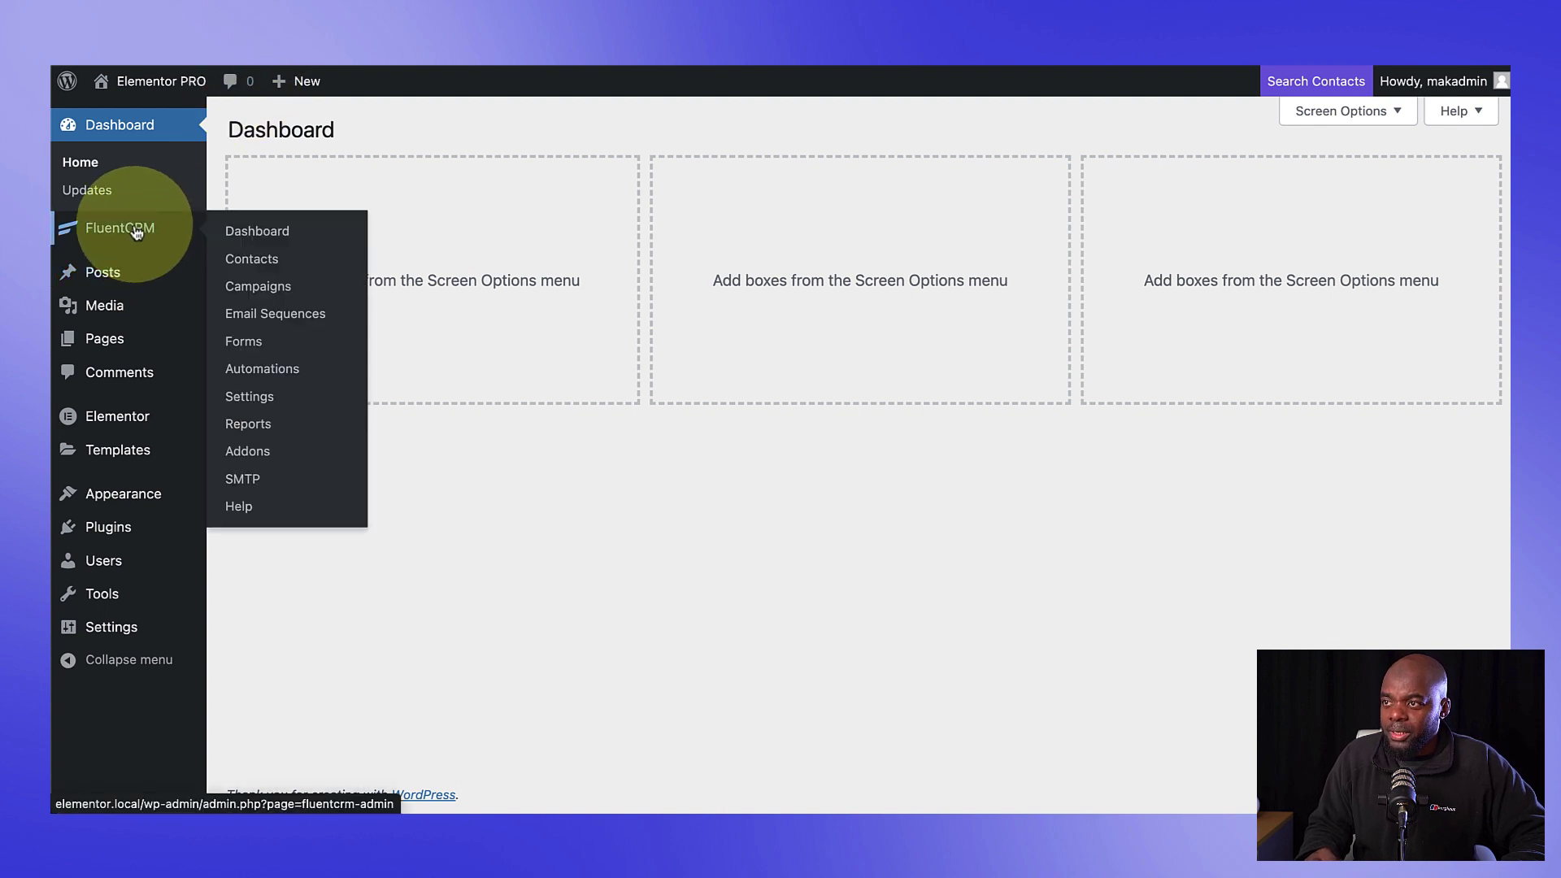
{"action": "left_click", "coordinate": [309, 238]}
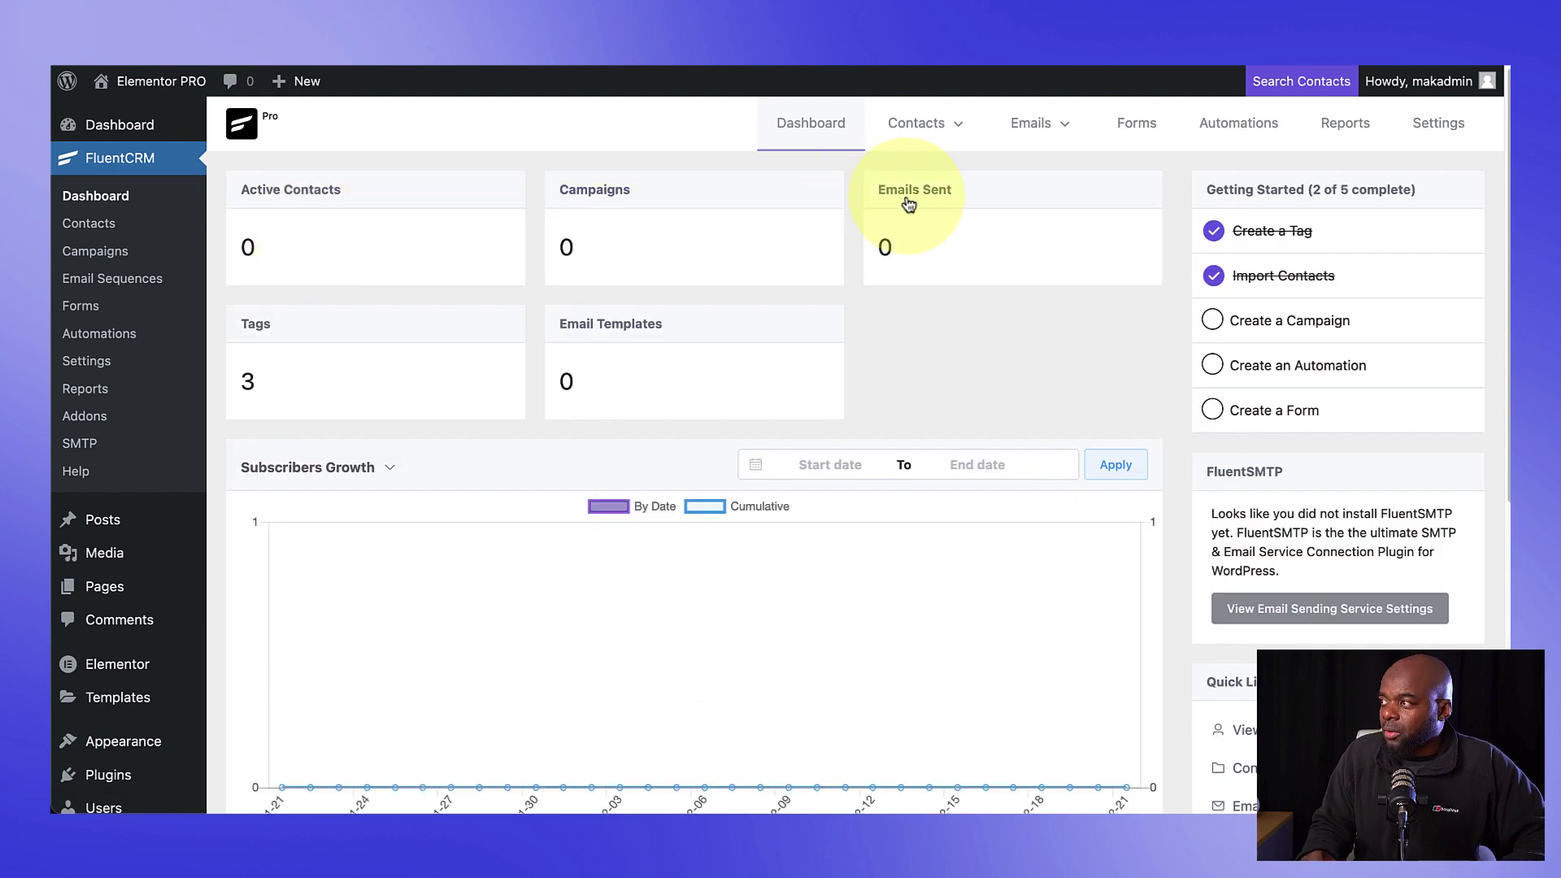
{"action": "left_click", "coordinate": [1241, 126]}
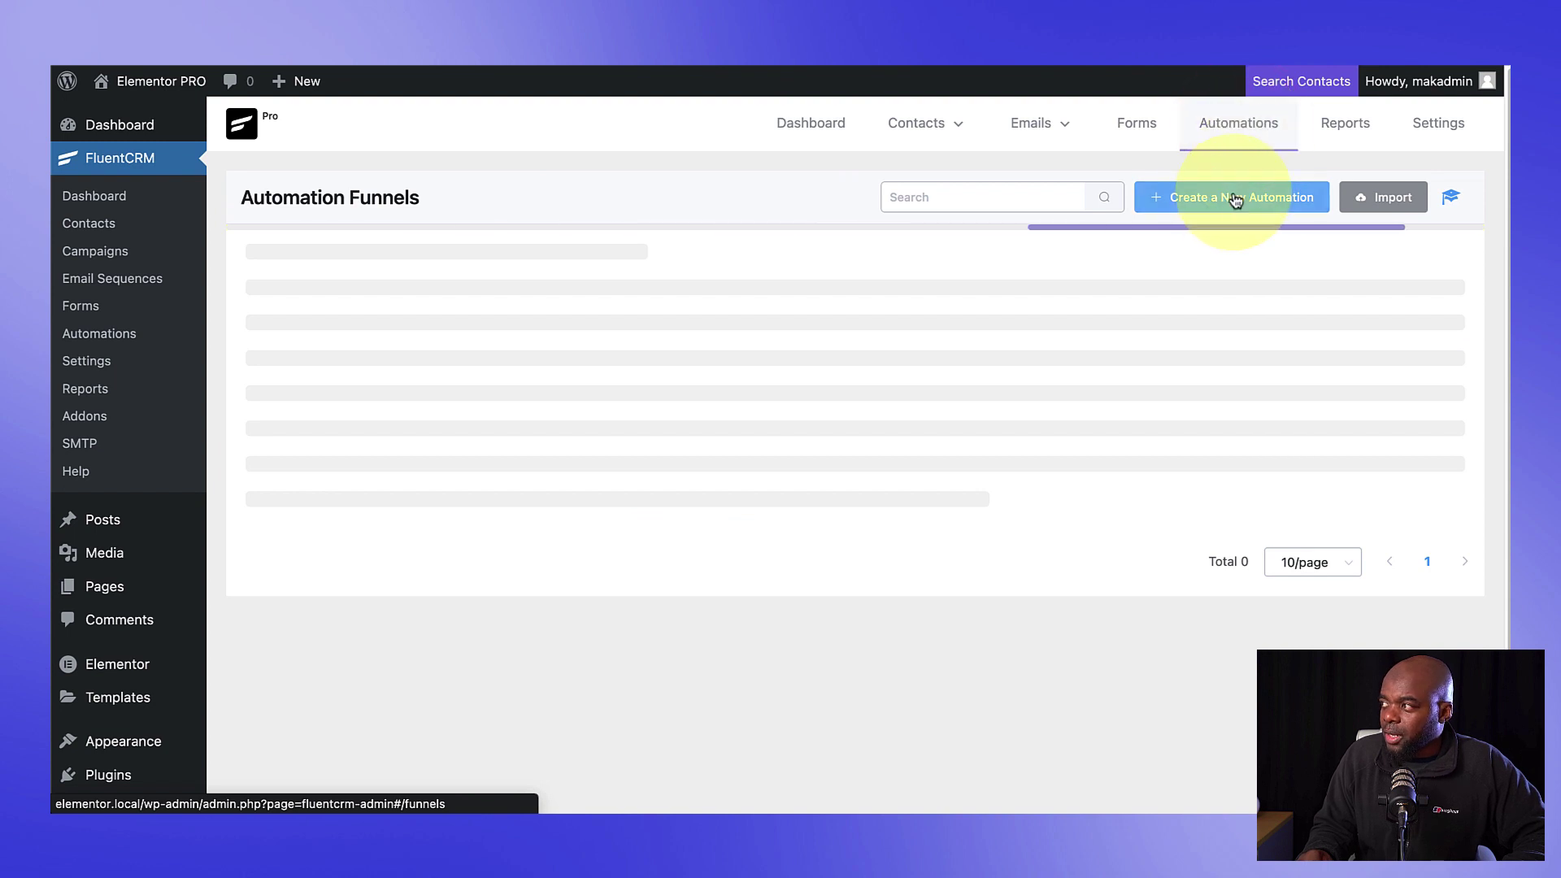
{"action": "left_click", "coordinate": [1211, 206]}
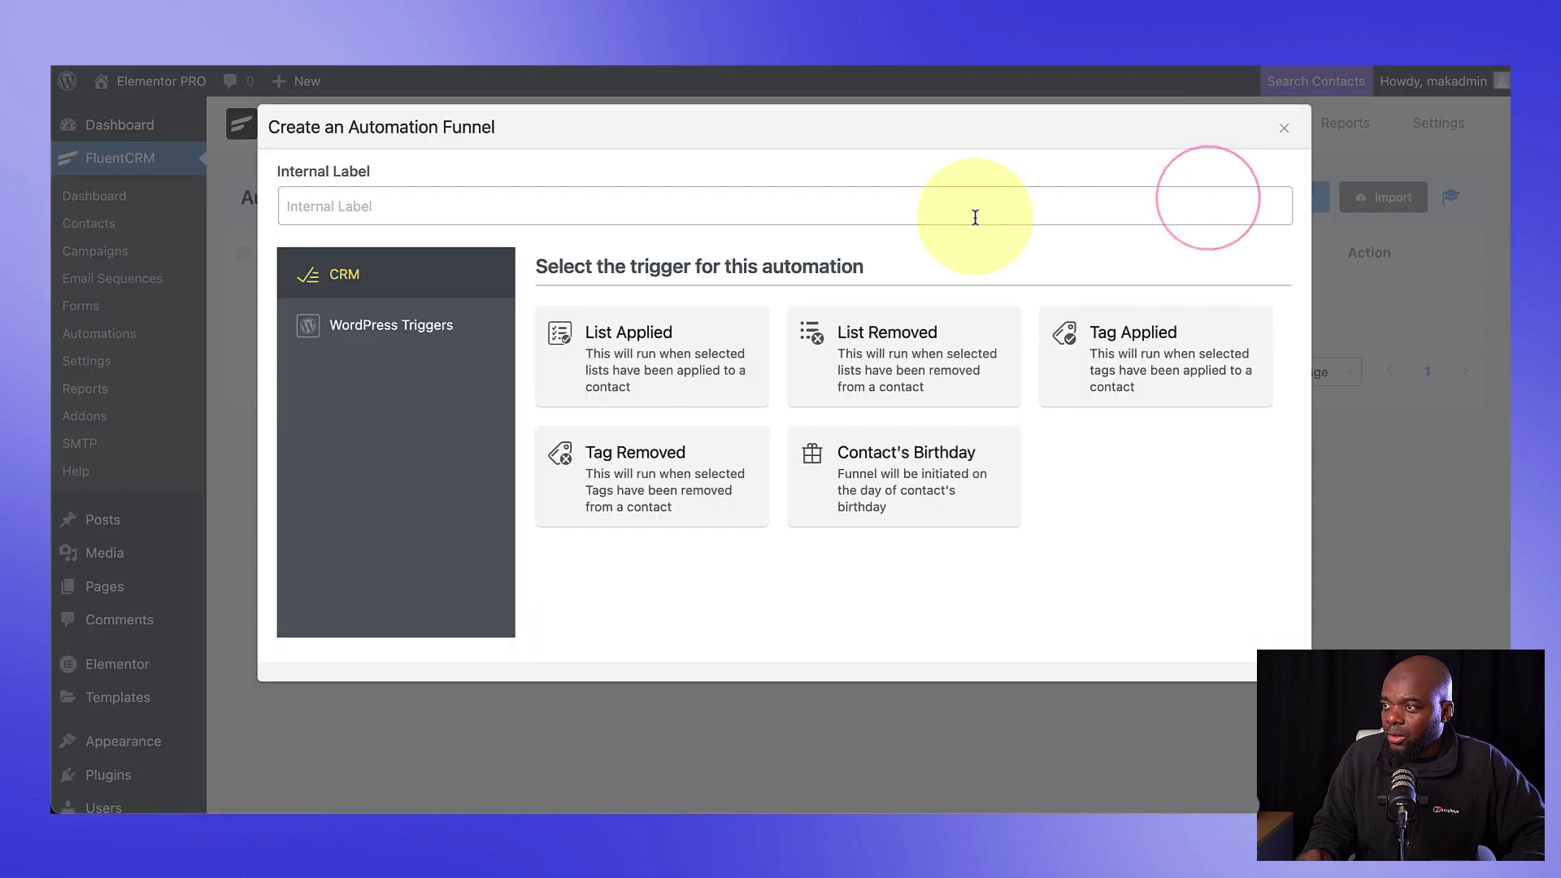
{"action": "left_click", "coordinate": [599, 210]}
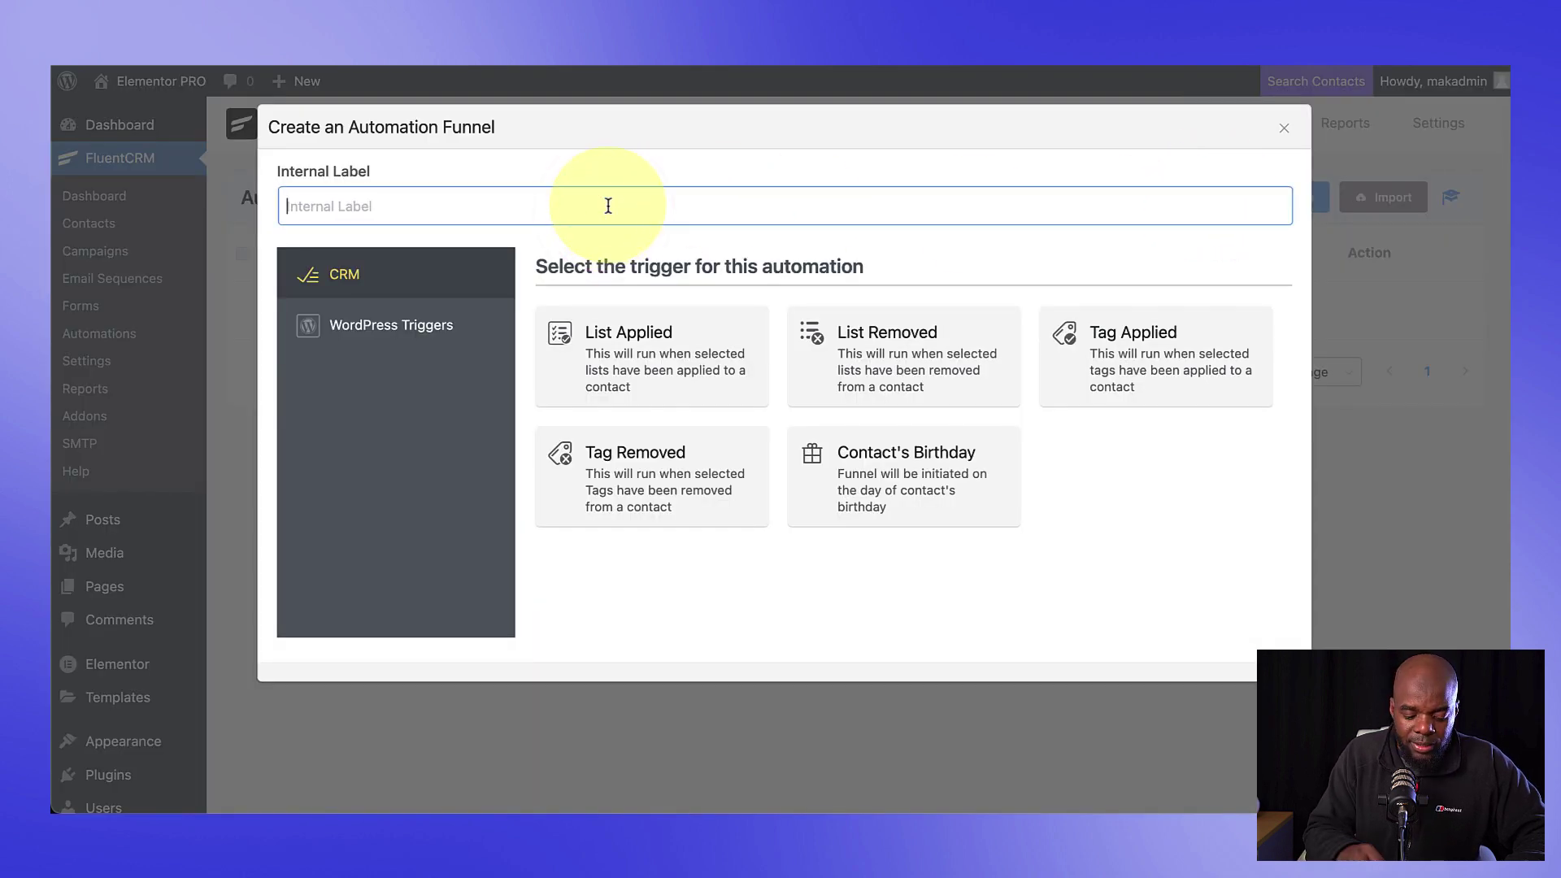
{"action": "type", "text": "Free Guide"}
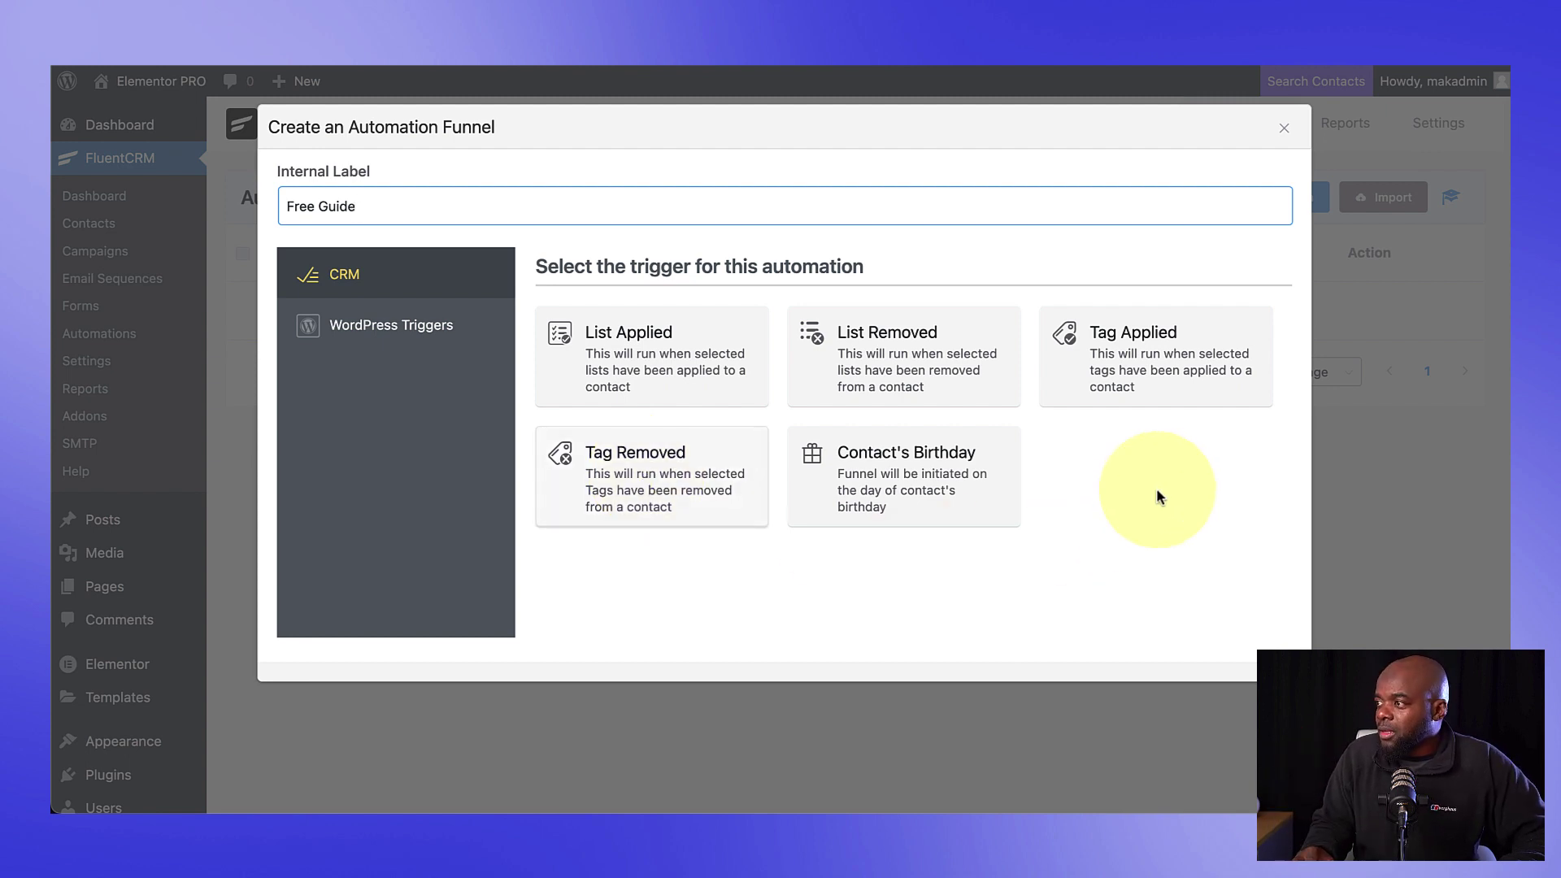
{"action": "left_click", "coordinate": [1185, 373]}
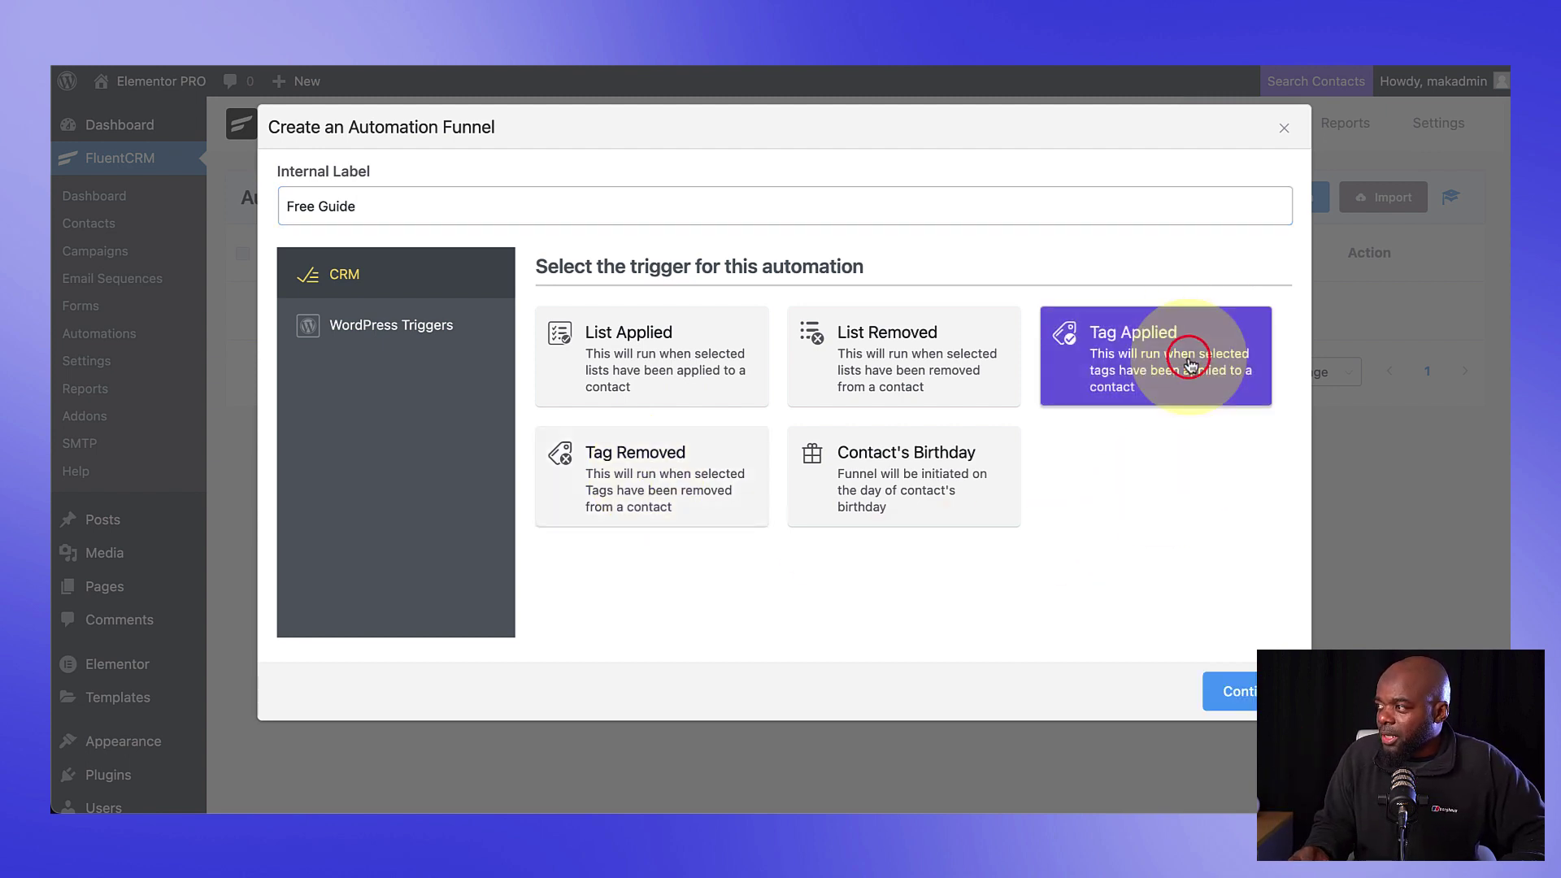
{"action": "left_click", "coordinate": [1245, 698]}
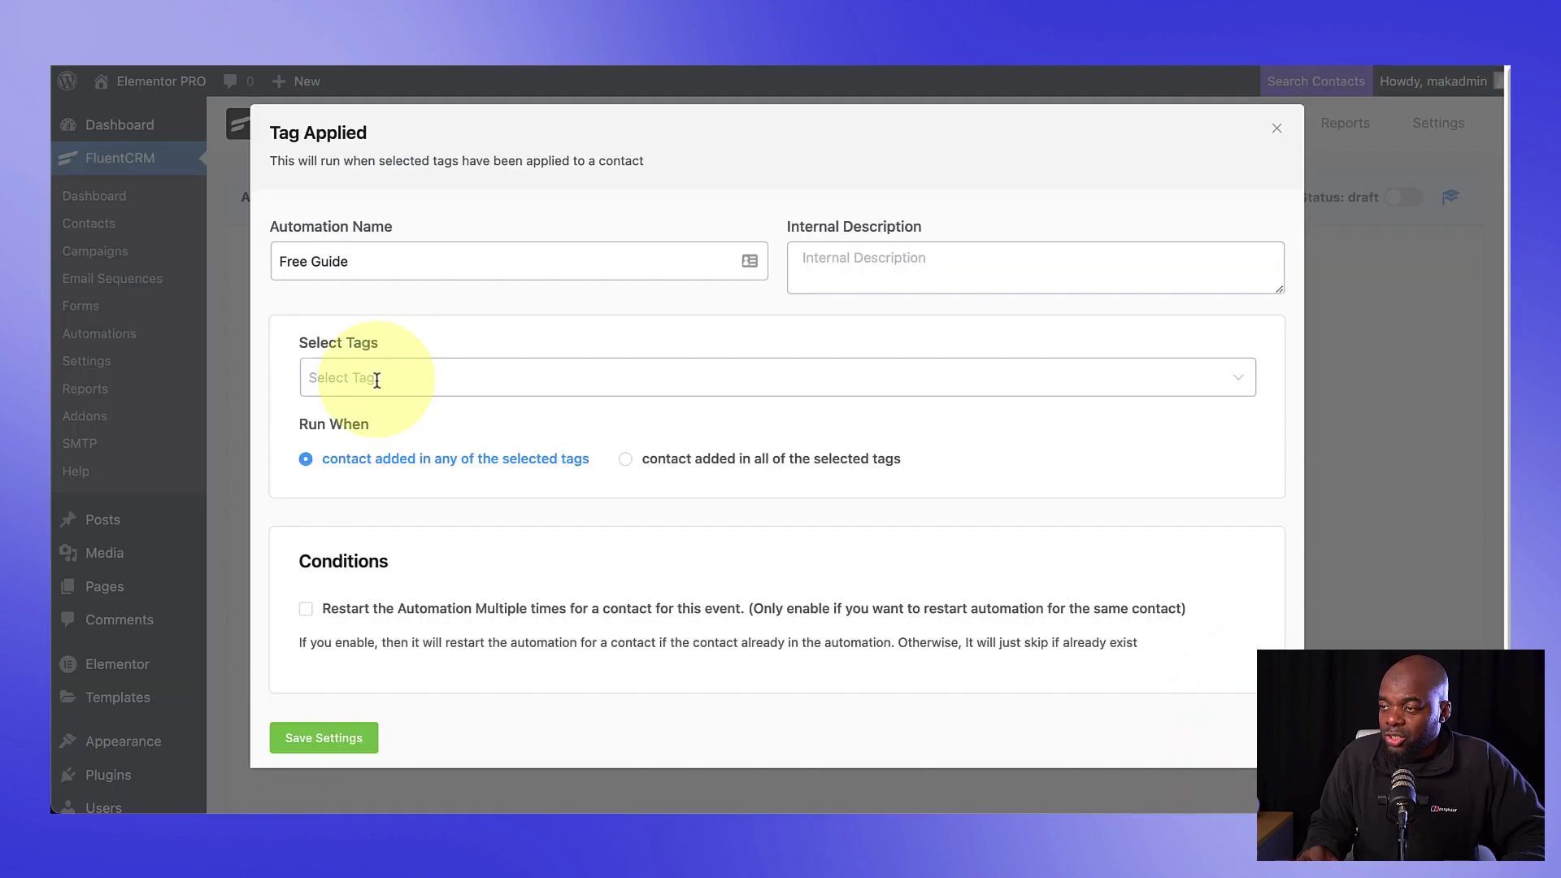
Step: Set the trigger tag to Downloaded Free Guide, save, and open the Add Action / Goal chooser
{"action": "left_click", "coordinate": [376, 380]}
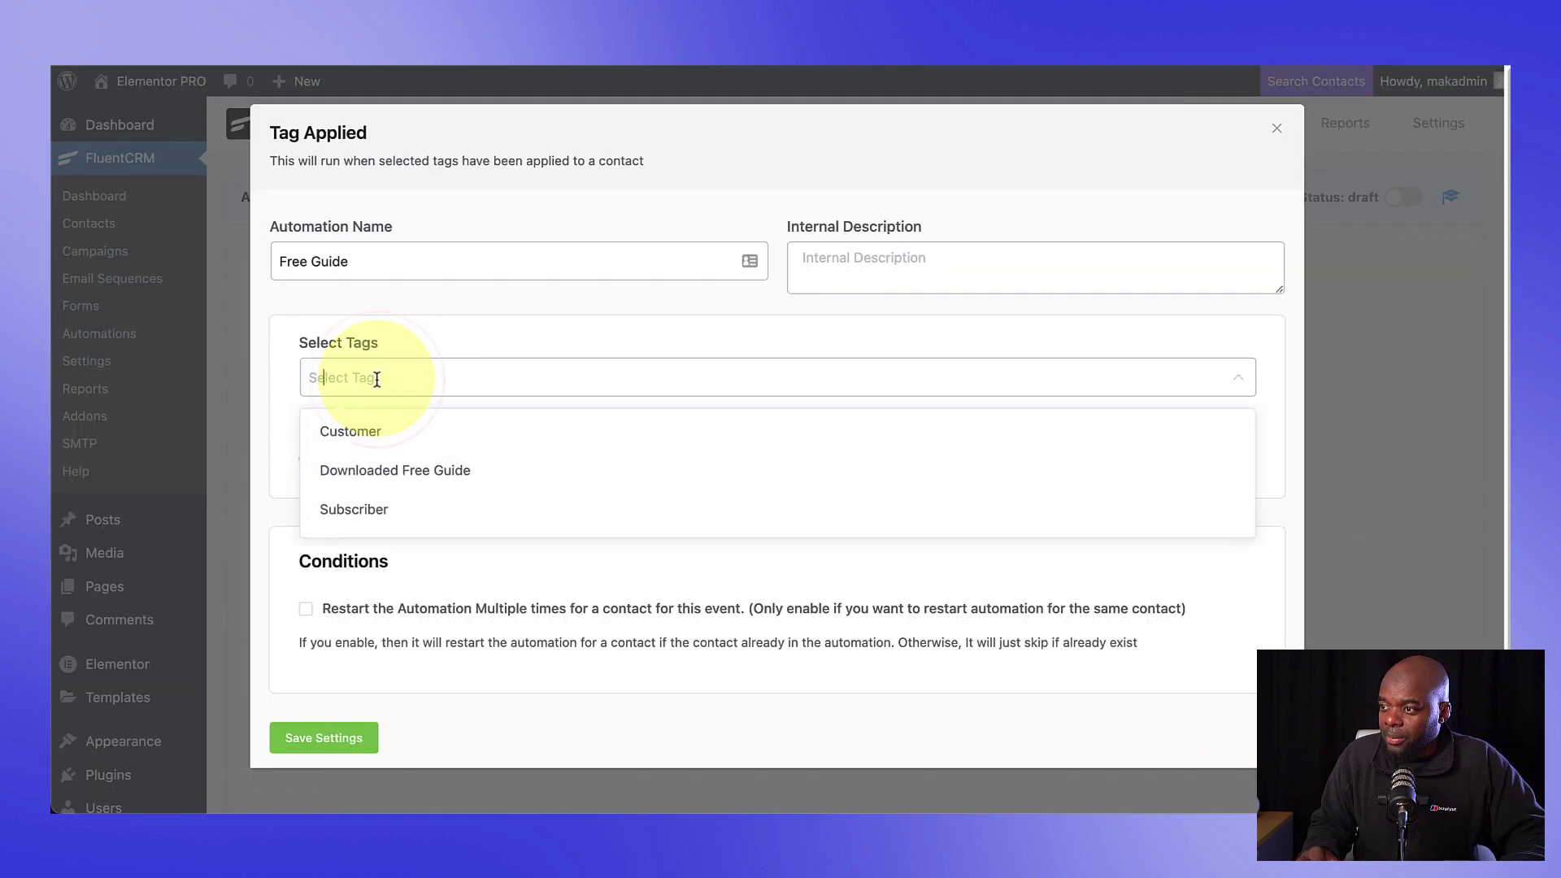
{"action": "left_click", "coordinate": [449, 479]}
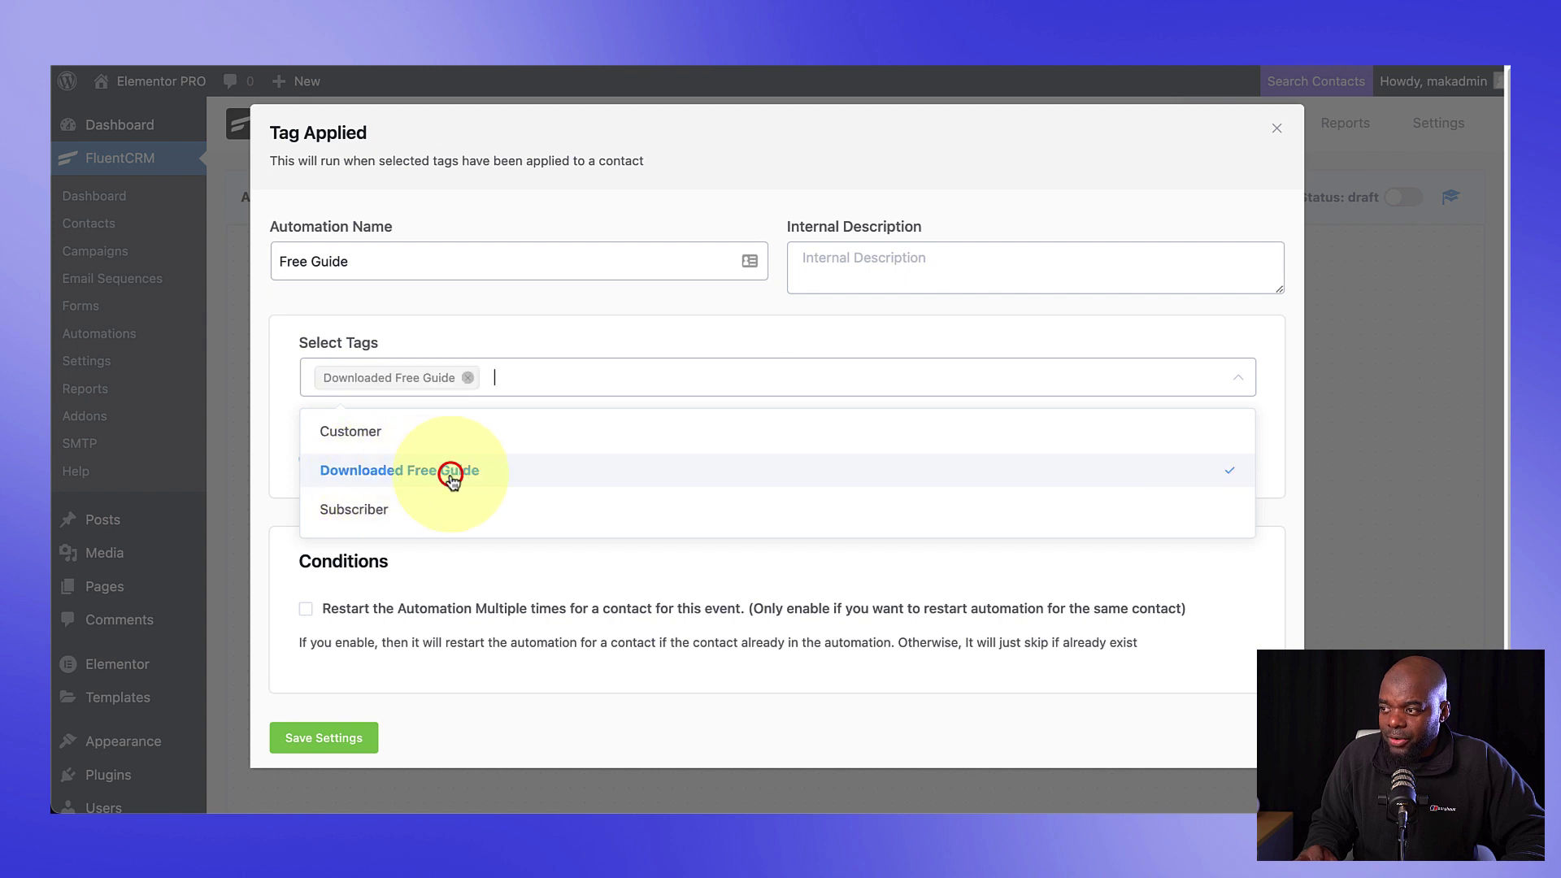
{"action": "left_click", "coordinate": [271, 448]}
{"action": "left_click", "coordinate": [323, 739]}
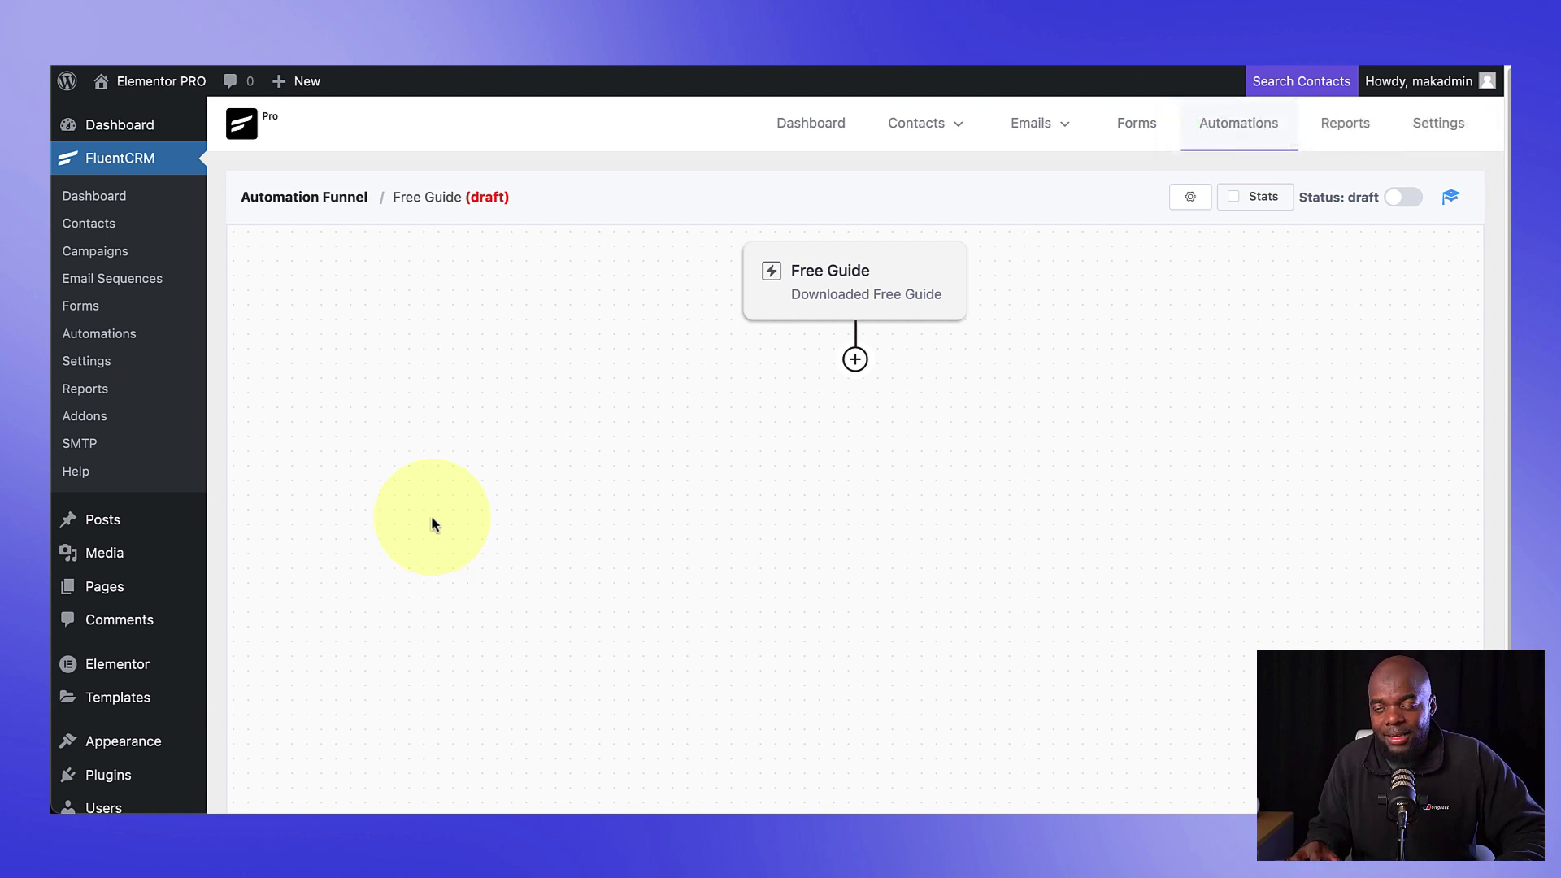
{"action": "left_click", "coordinate": [858, 362]}
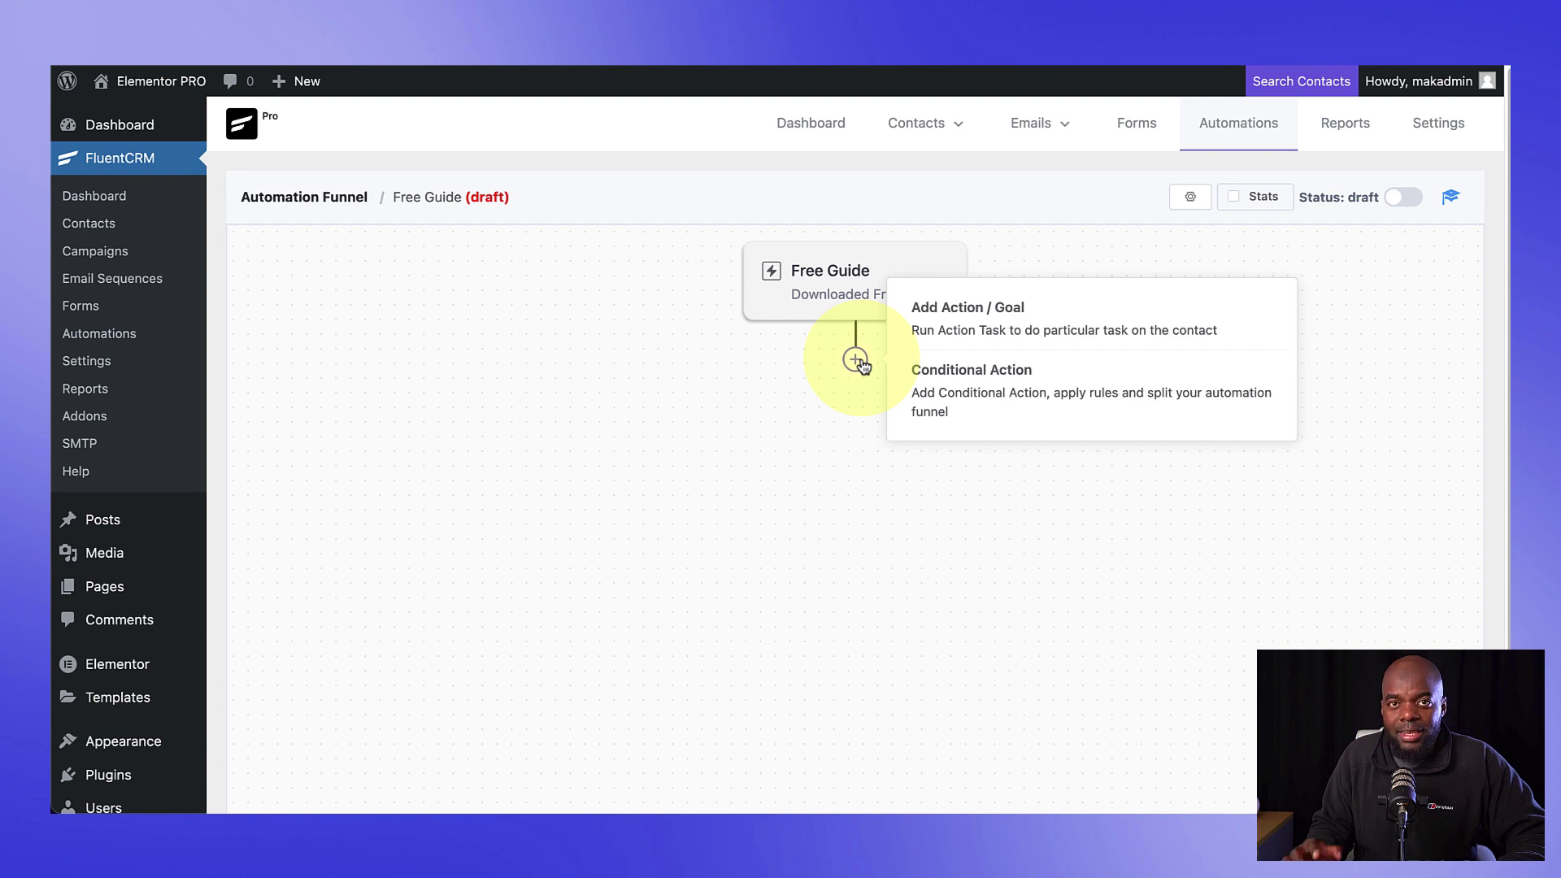
{"action": "left_click", "coordinate": [967, 307]}
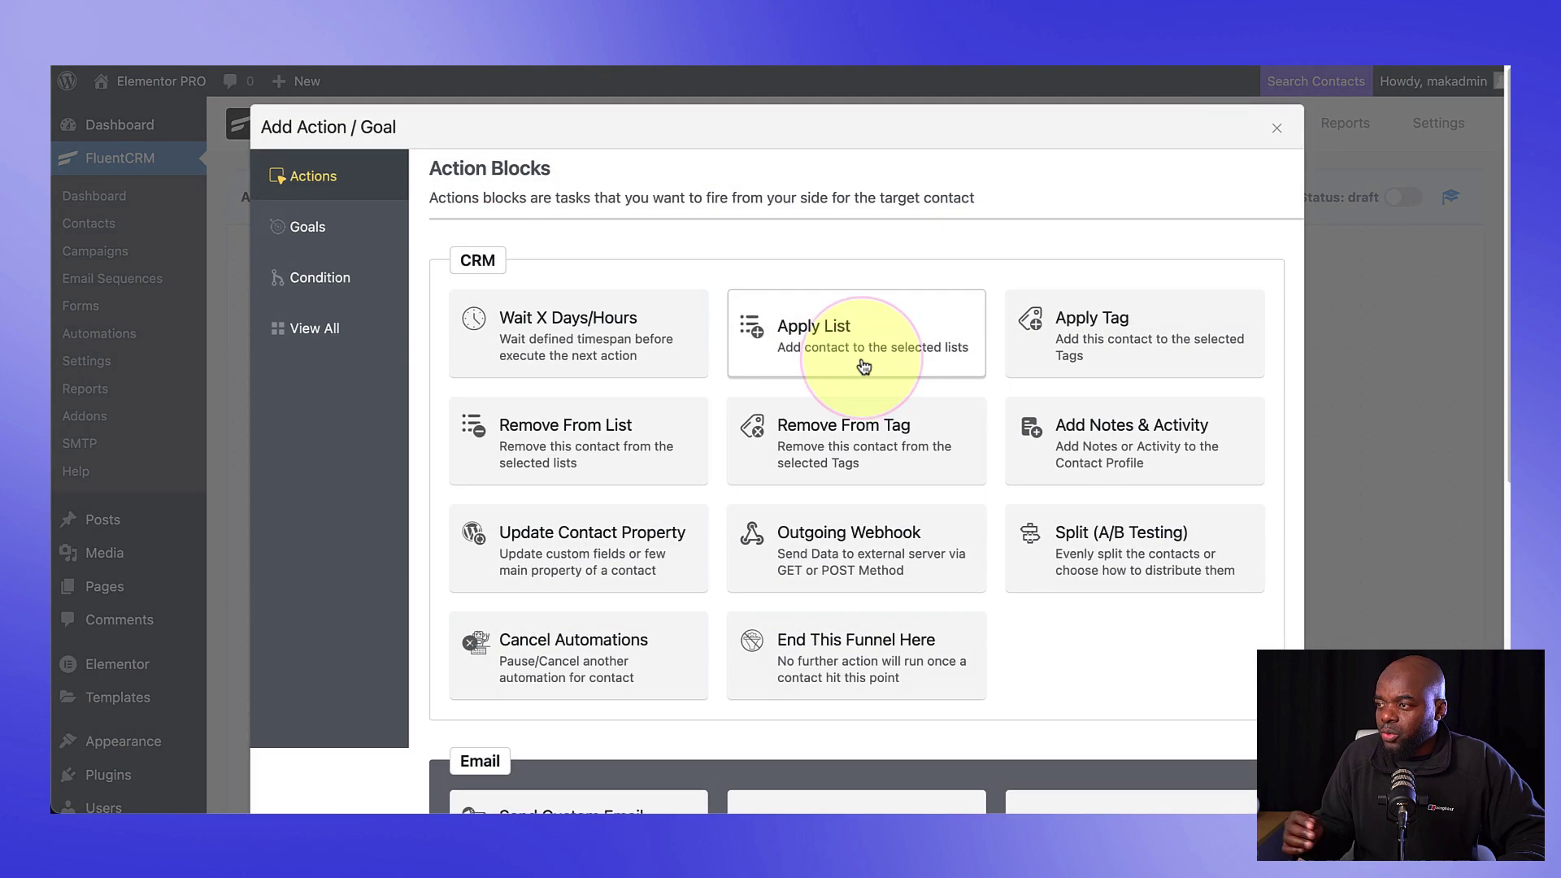
Step: Add a Send Custom Email action with subject 'Thank You' and internal label 'Thank You Email'
{"action": "scroll", "coordinate": [845, 390], "scroll_direction": "down", "scroll_amount": 5}
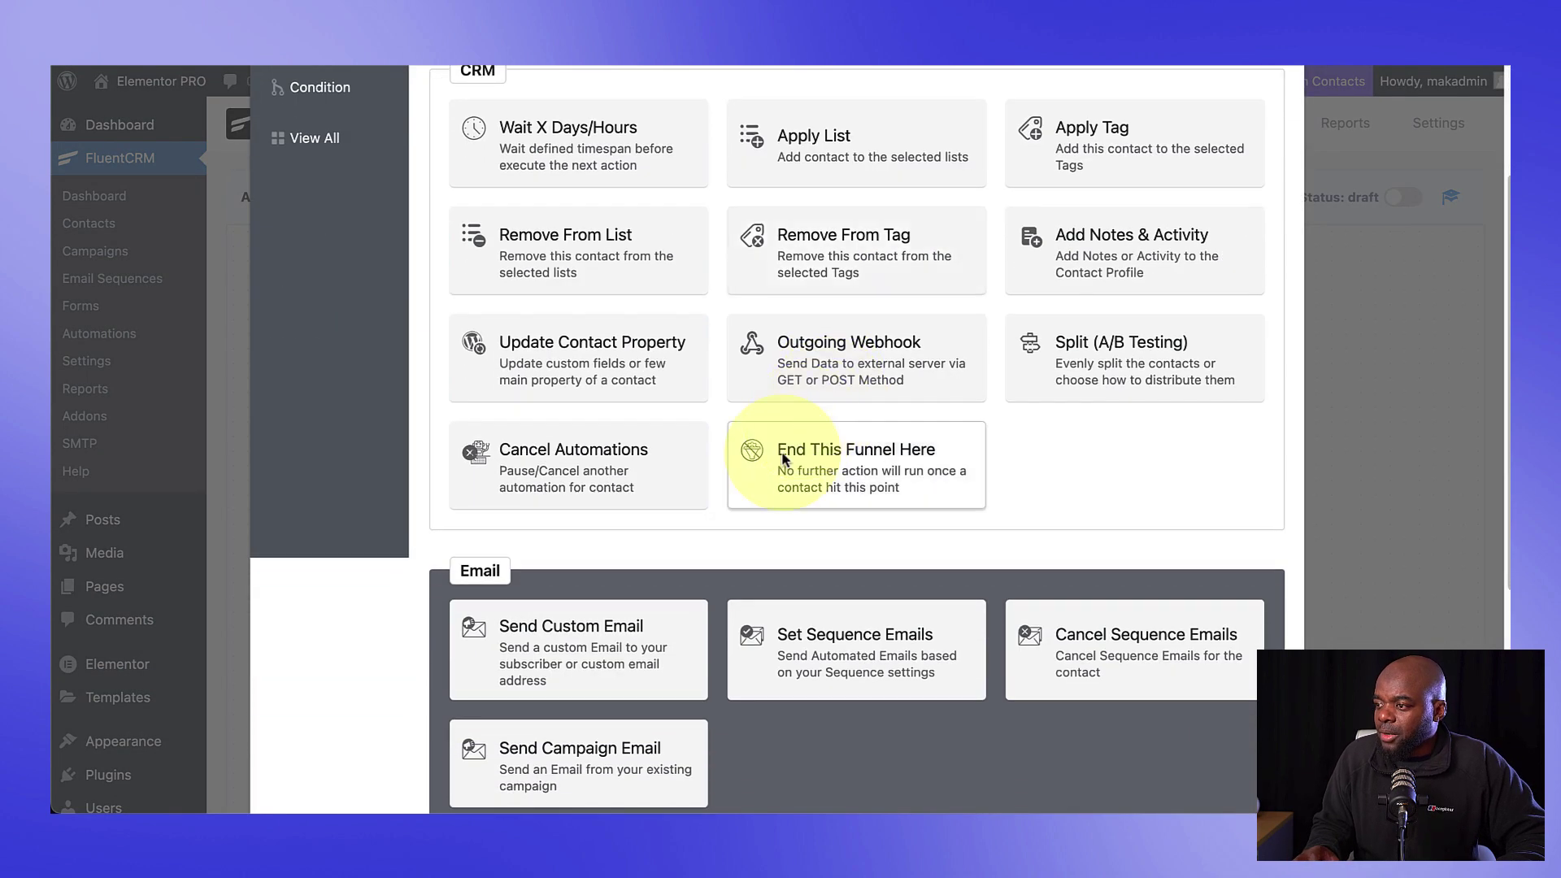
{"action": "left_click", "coordinate": [567, 642]}
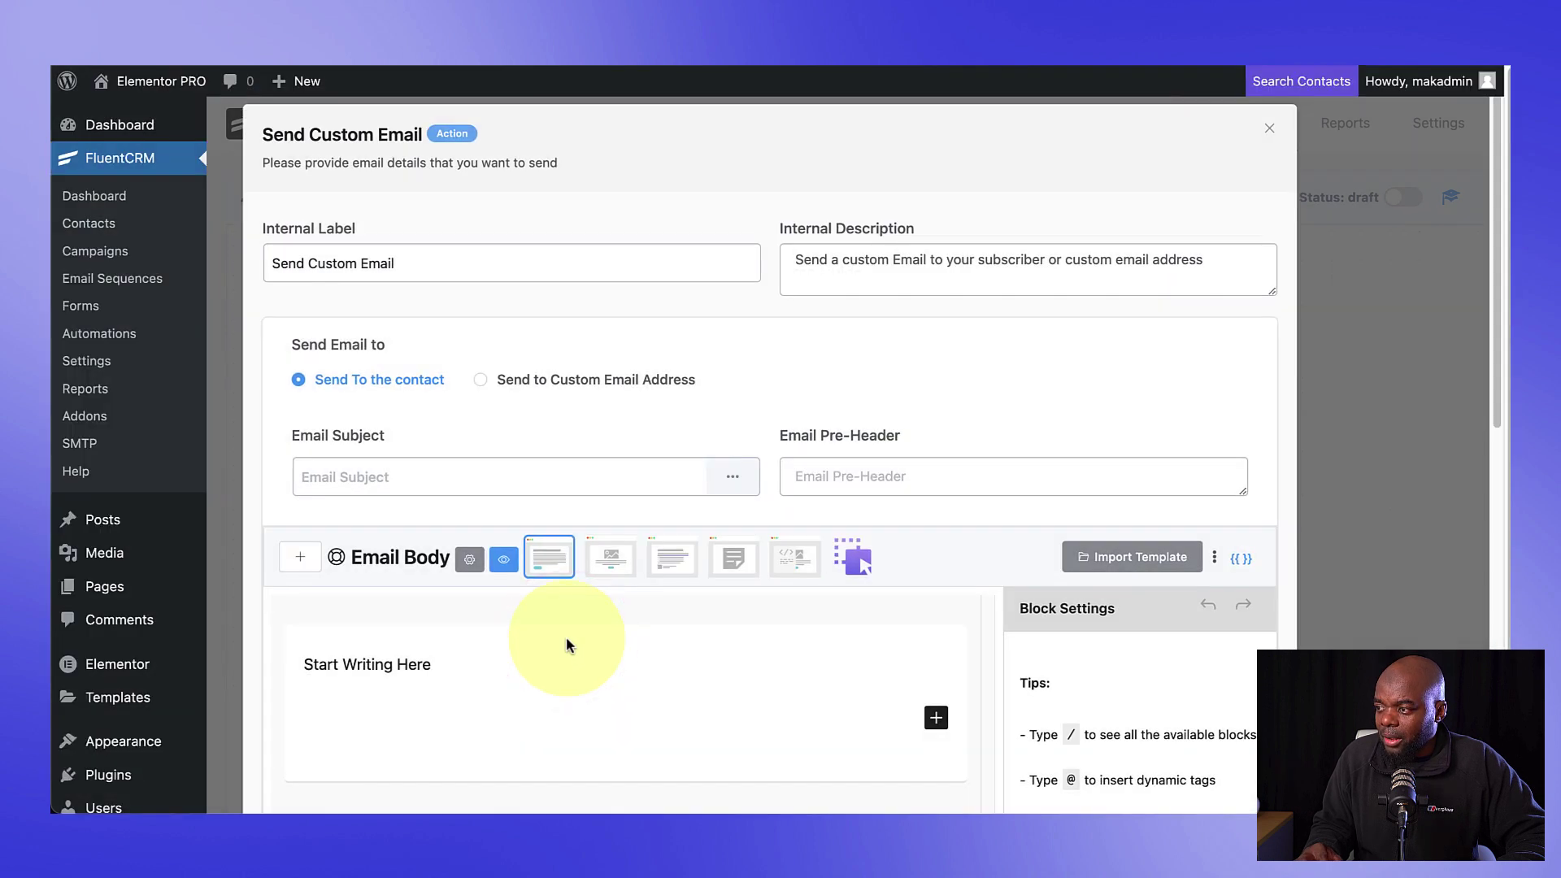
{"action": "left_click", "coordinate": [479, 470]}
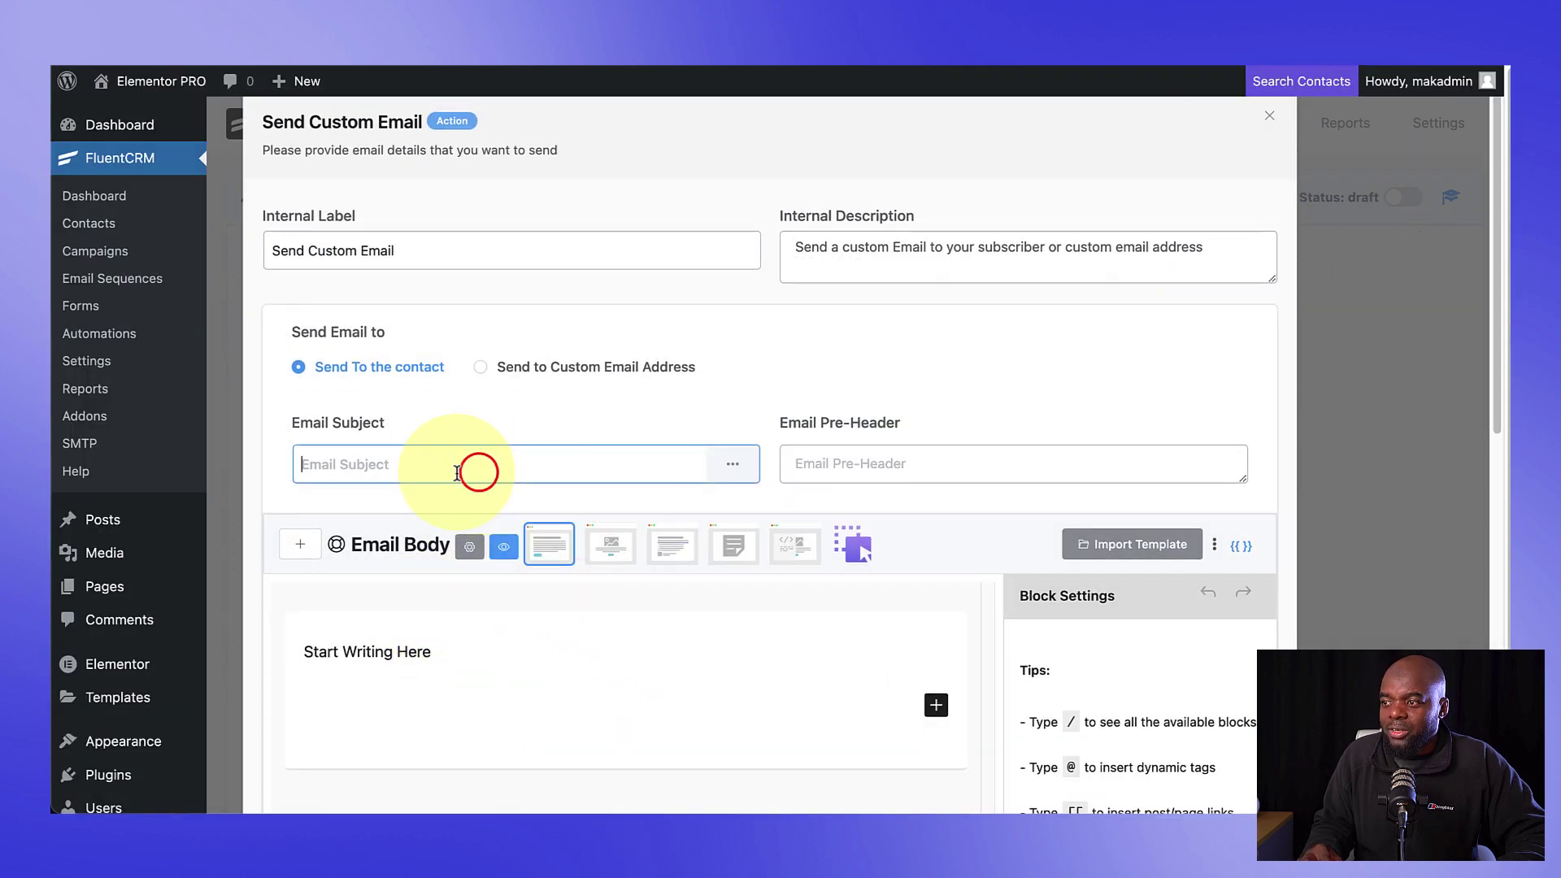
{"action": "type", "text": "Thank You"}
{"action": "triple_click", "coordinate": [414, 251]}
{"action": "type", "text": "Than"}
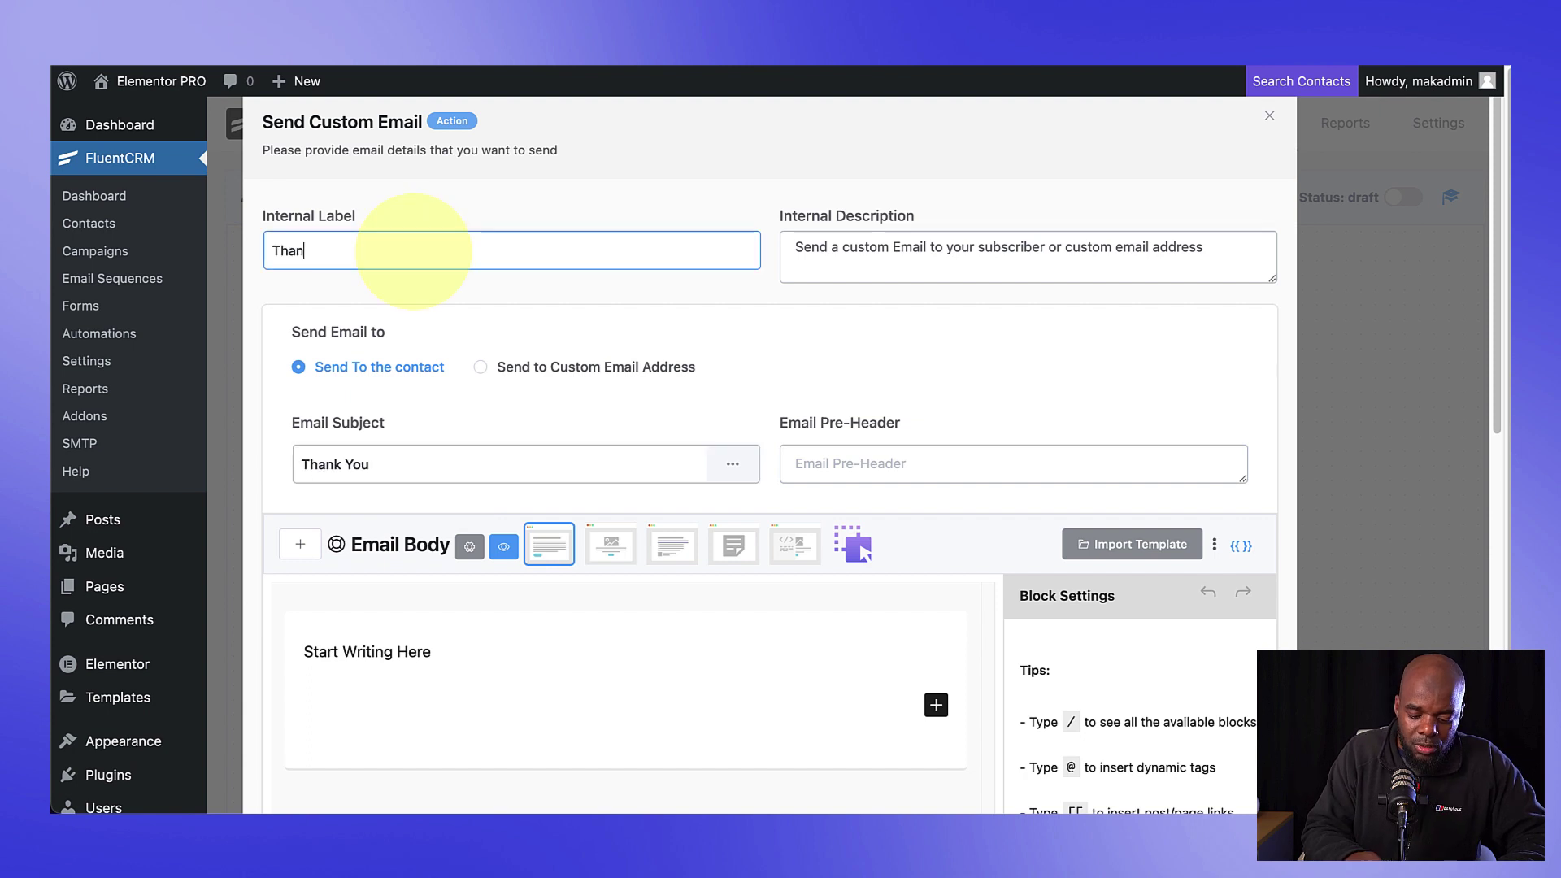
{"action": "type", "text": "k You Email"}
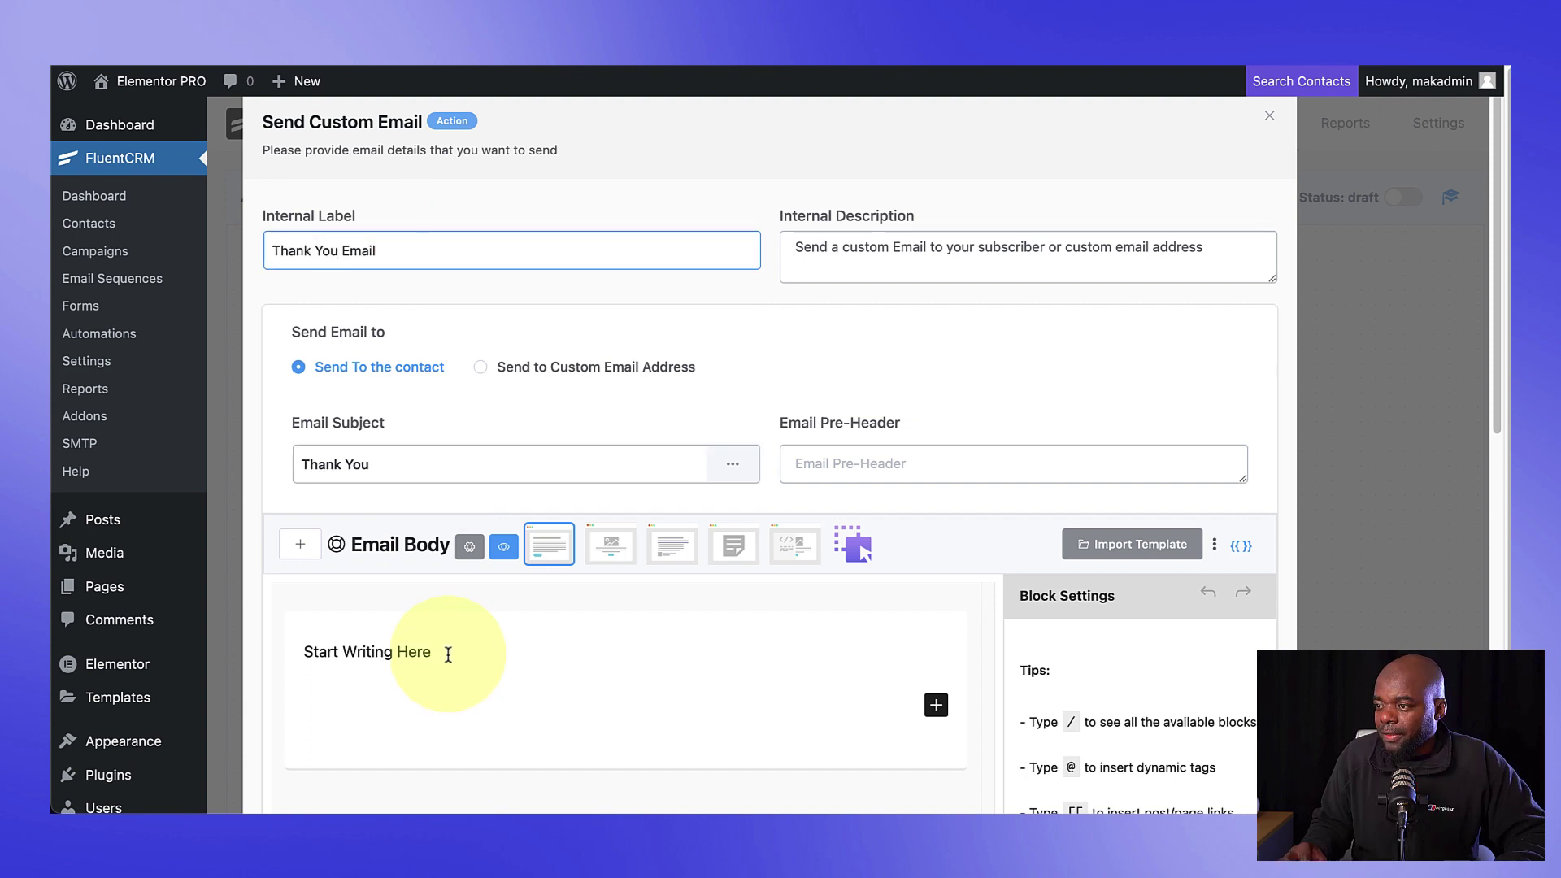
Step: Paste three placeholder paragraphs into the email body below the starter line
{"action": "left_click", "coordinate": [442, 650]}
{"action": "triple_click", "coordinate": [453, 652]}
{"action": "left_click", "coordinate": [465, 650]}
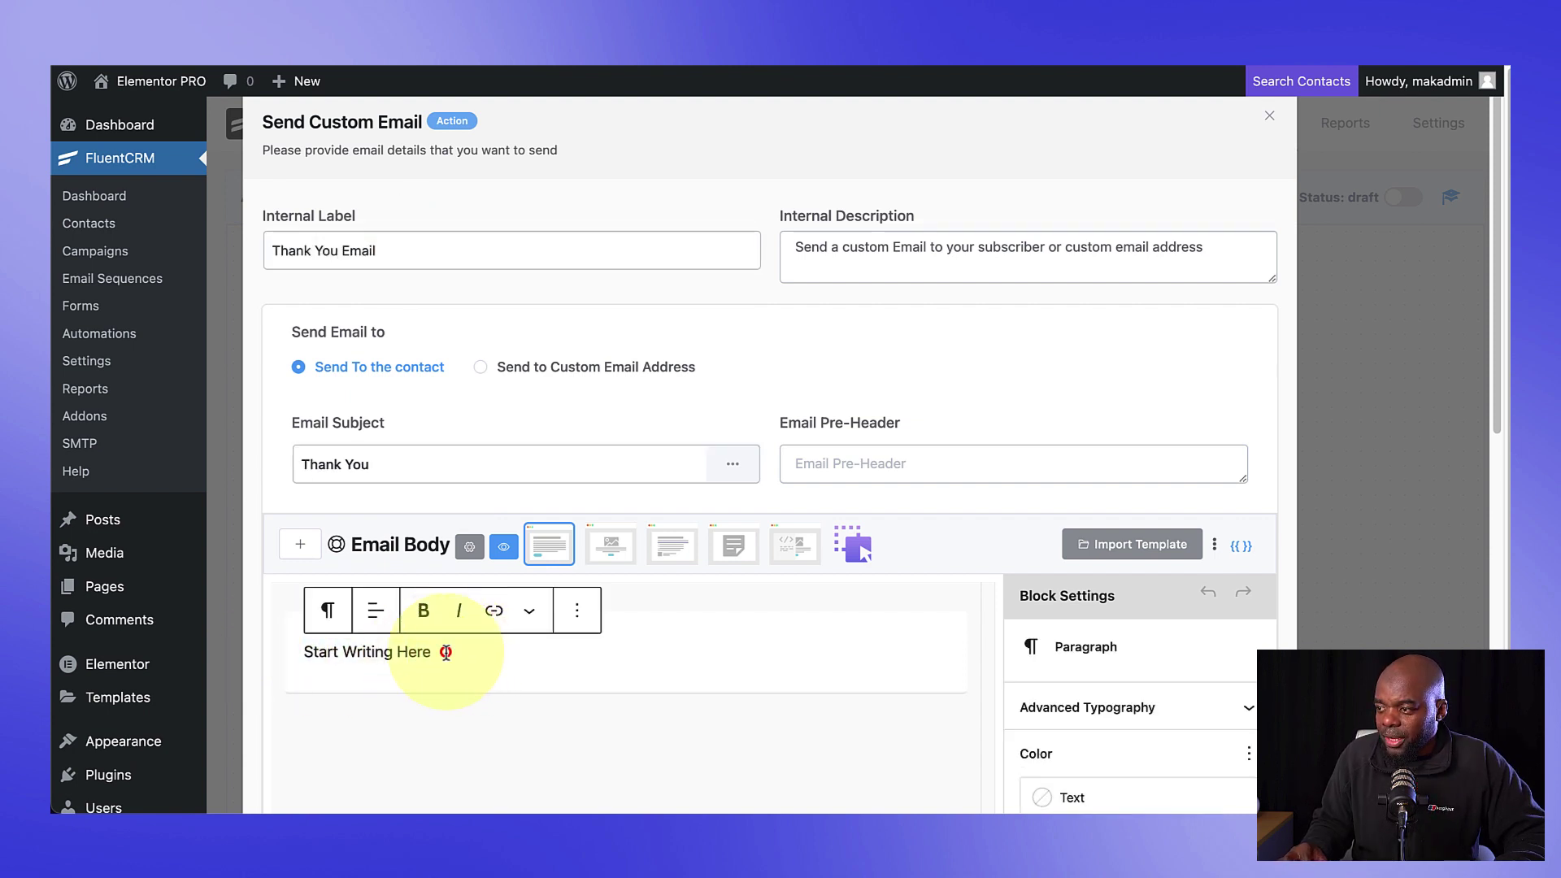
{"action": "left_click", "coordinate": [444, 651]}
{"action": "scroll", "coordinate": [731, 661], "scroll_direction": "down", "scroll_amount": 4}
{"action": "left_click", "coordinate": [448, 351]}
{"action": "key", "text": "Return"}
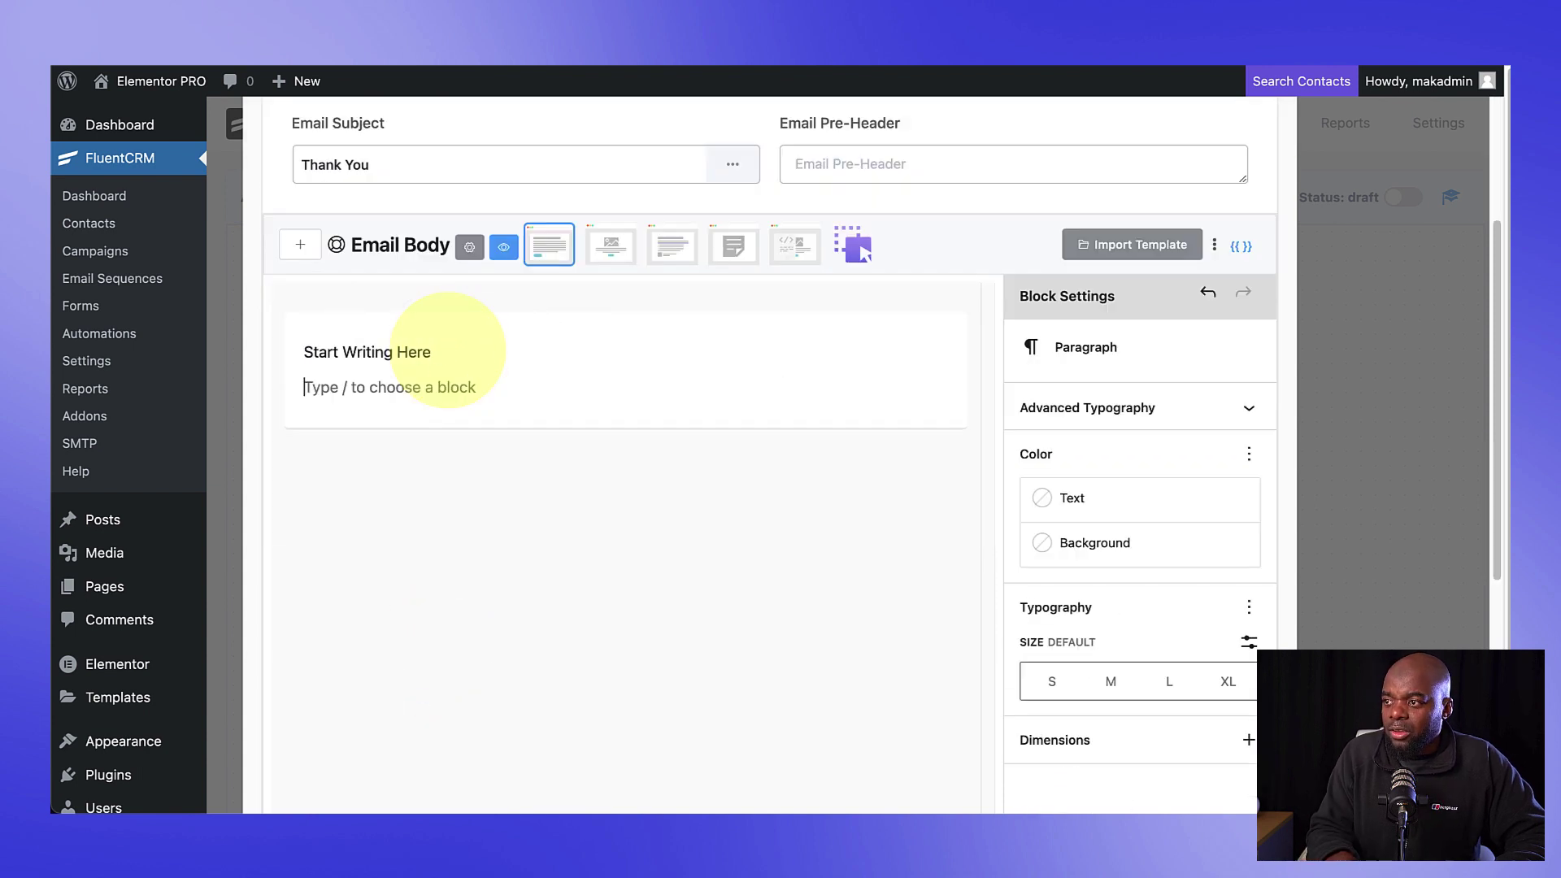
{"action": "type", "text": "Lorem ipsum dolor sit amet, consectetuer adipiscing elit. Donec odio. Quisque volutpat mattis eros. Nullam malesuada erat ut turpis. Suspendisse urna nibh, viverra non, semper suscipit, posuere a, pede. Donec nec justo eget felis facilisis fermentum. Aliquam porttitor mauris sit amet orci. Aenean dignissim pellentesque felis. Morbi in sem quis dui placerat ornare. Pellentesque odio nisi, euismod in, pharetra a, ultricies in, diam. Sed arcu. Cras consequat."}
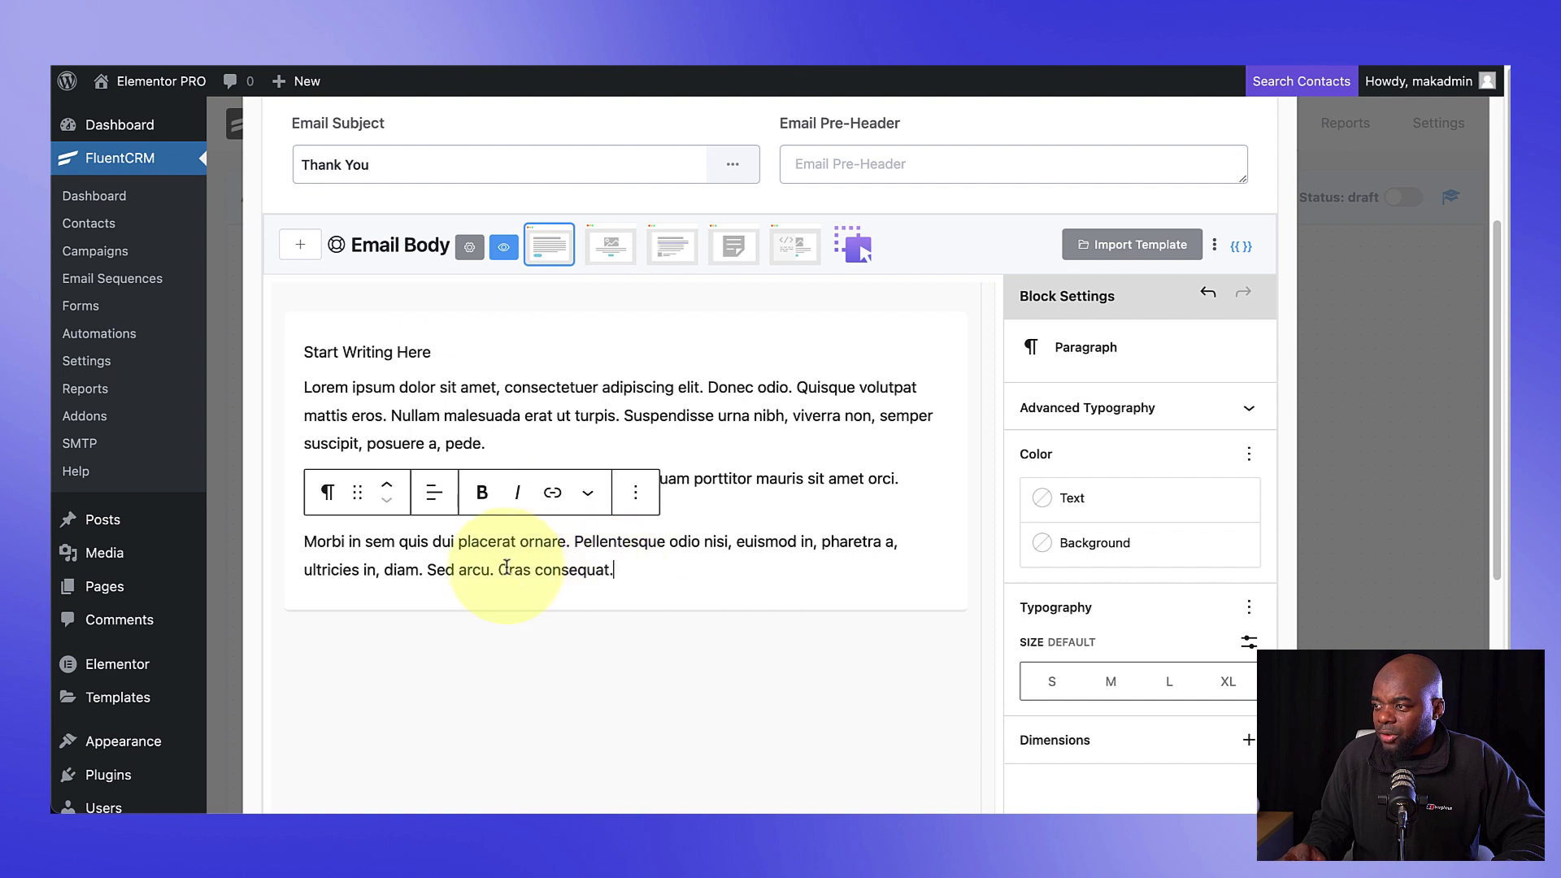
Step: Link the phrase 'Cras consequat.' in the last paragraph to #
{"action": "left_click_drag", "start_coordinate": [500, 570], "coordinate": [615, 569]}
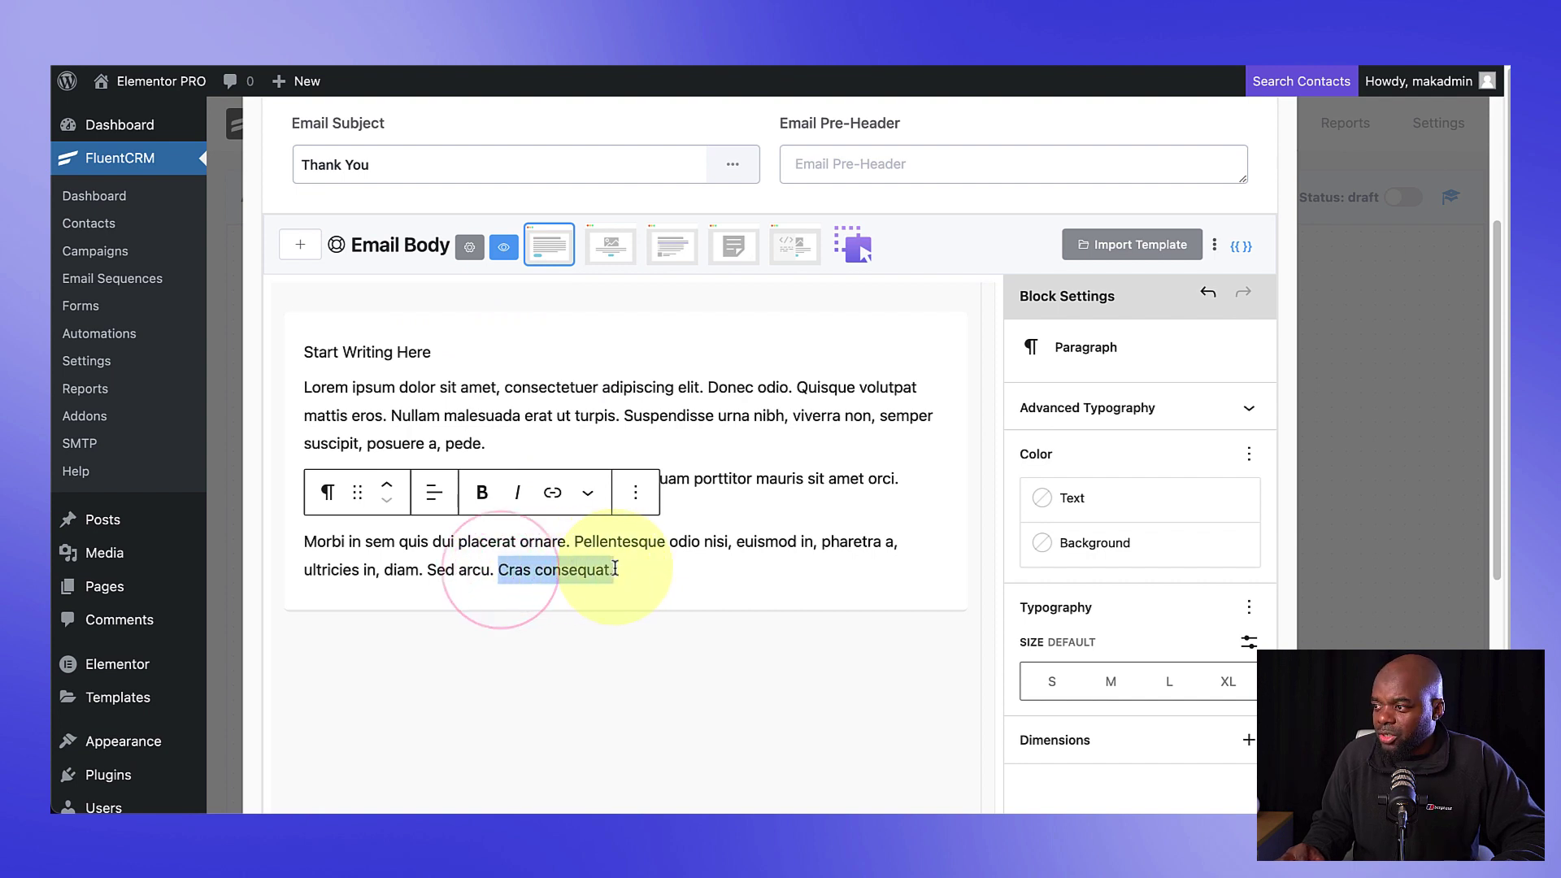
{"action": "left_click", "coordinate": [552, 491]}
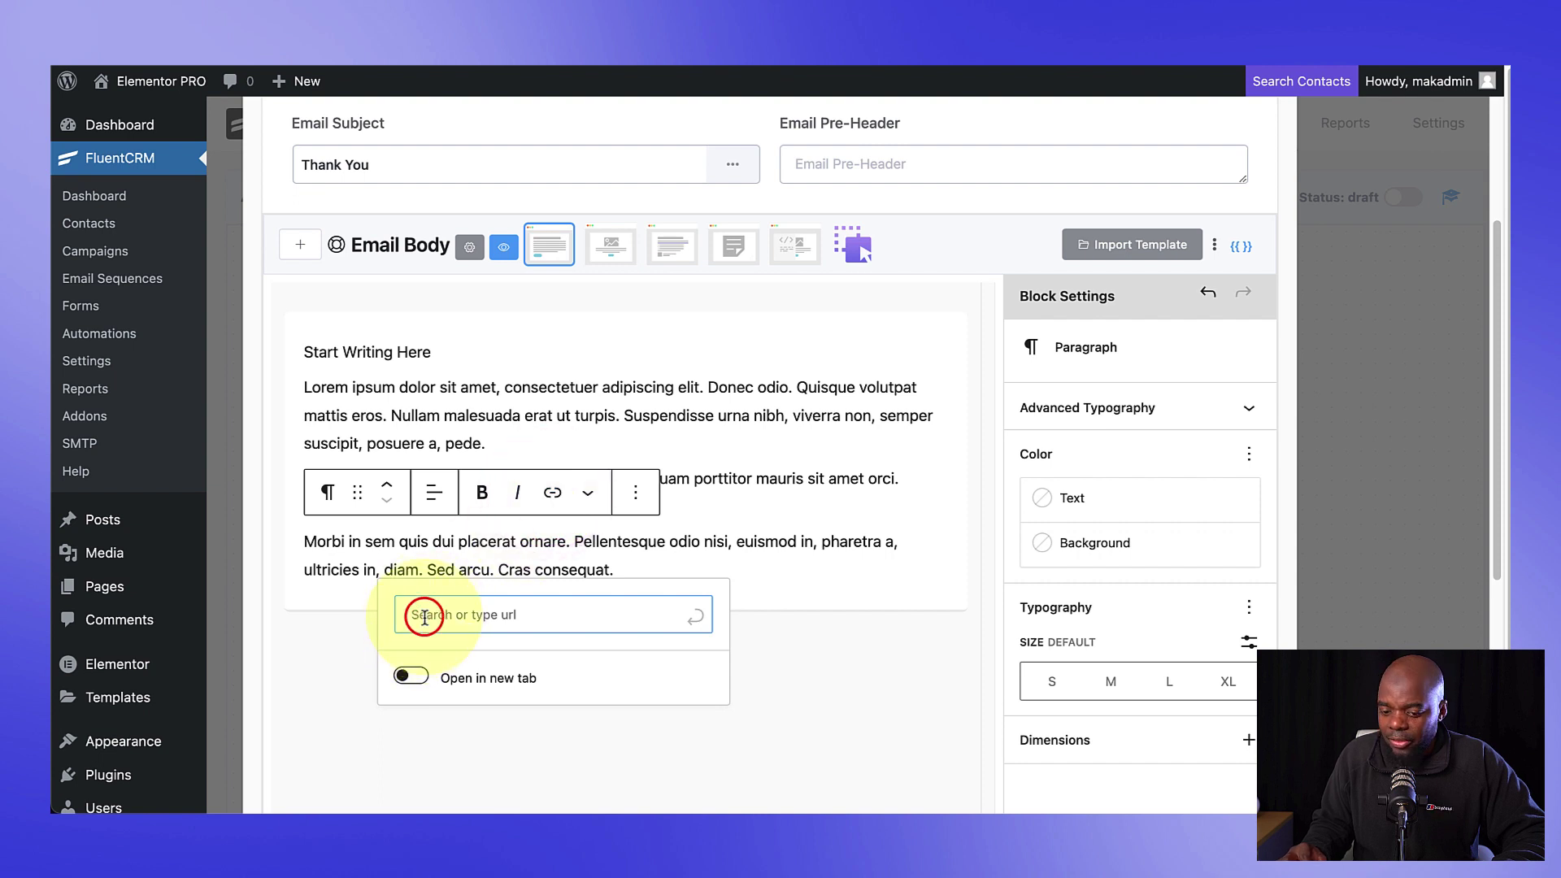
{"action": "type", "text": "#"}
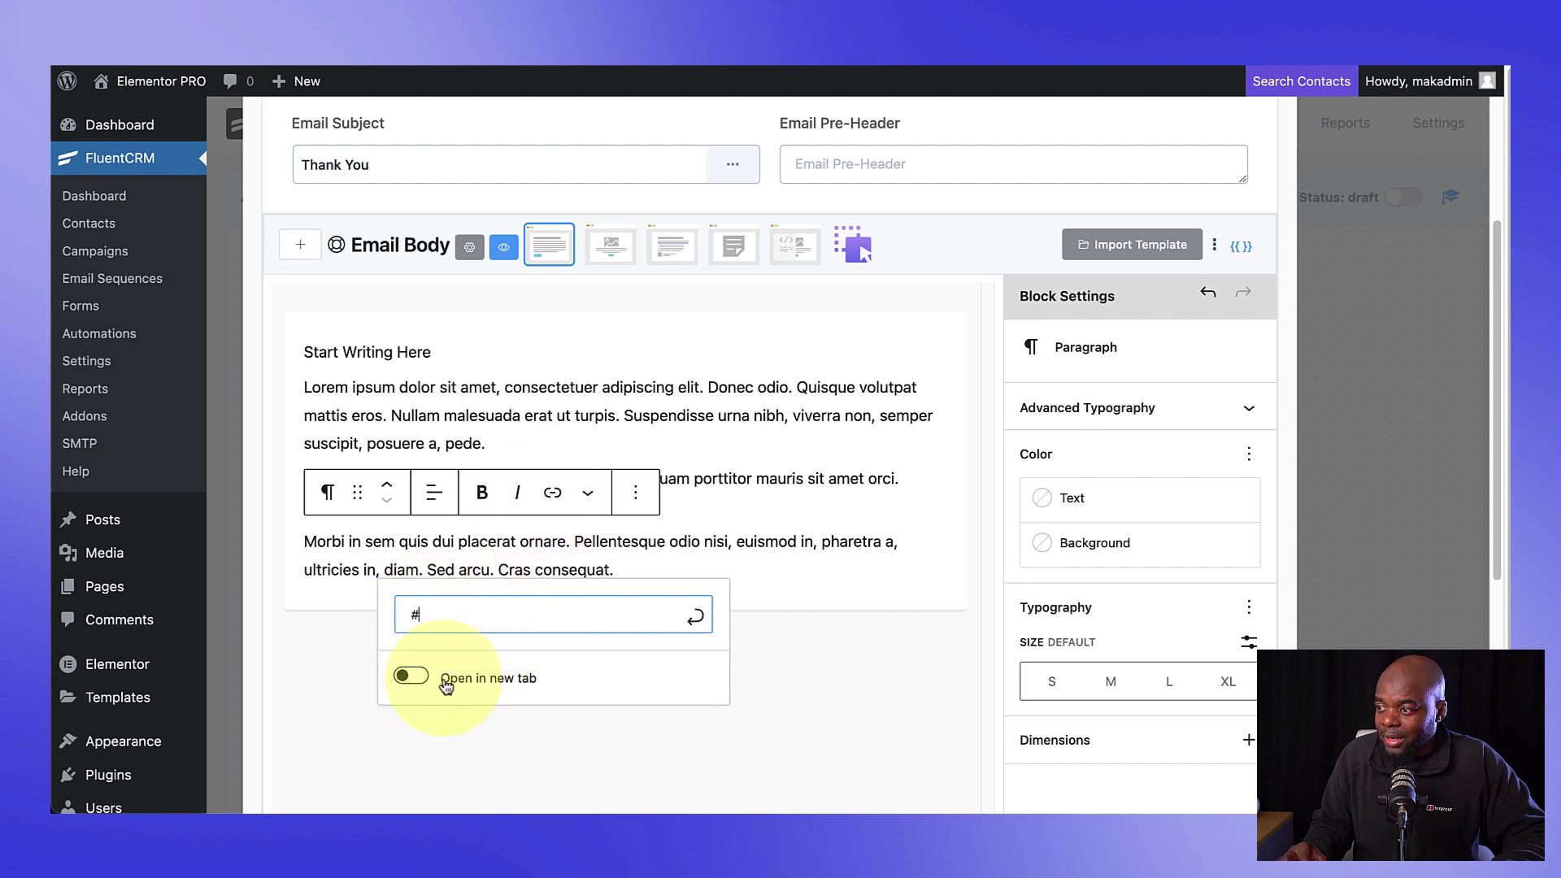
{"action": "key", "text": "Return"}
{"action": "key", "text": "Return"}
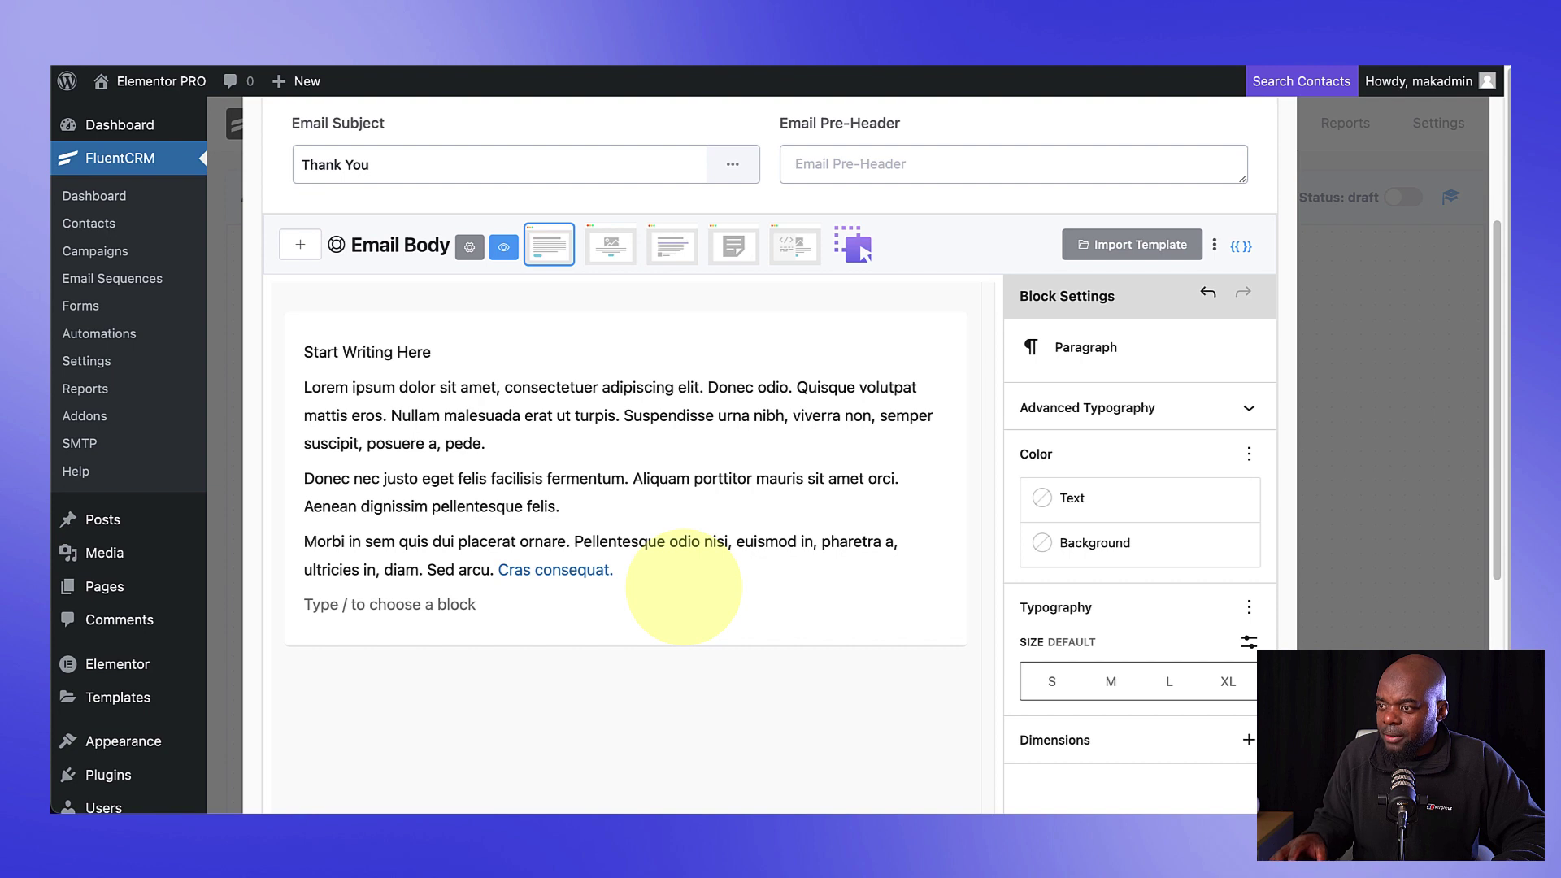
{"action": "type", "text": "/bu"}
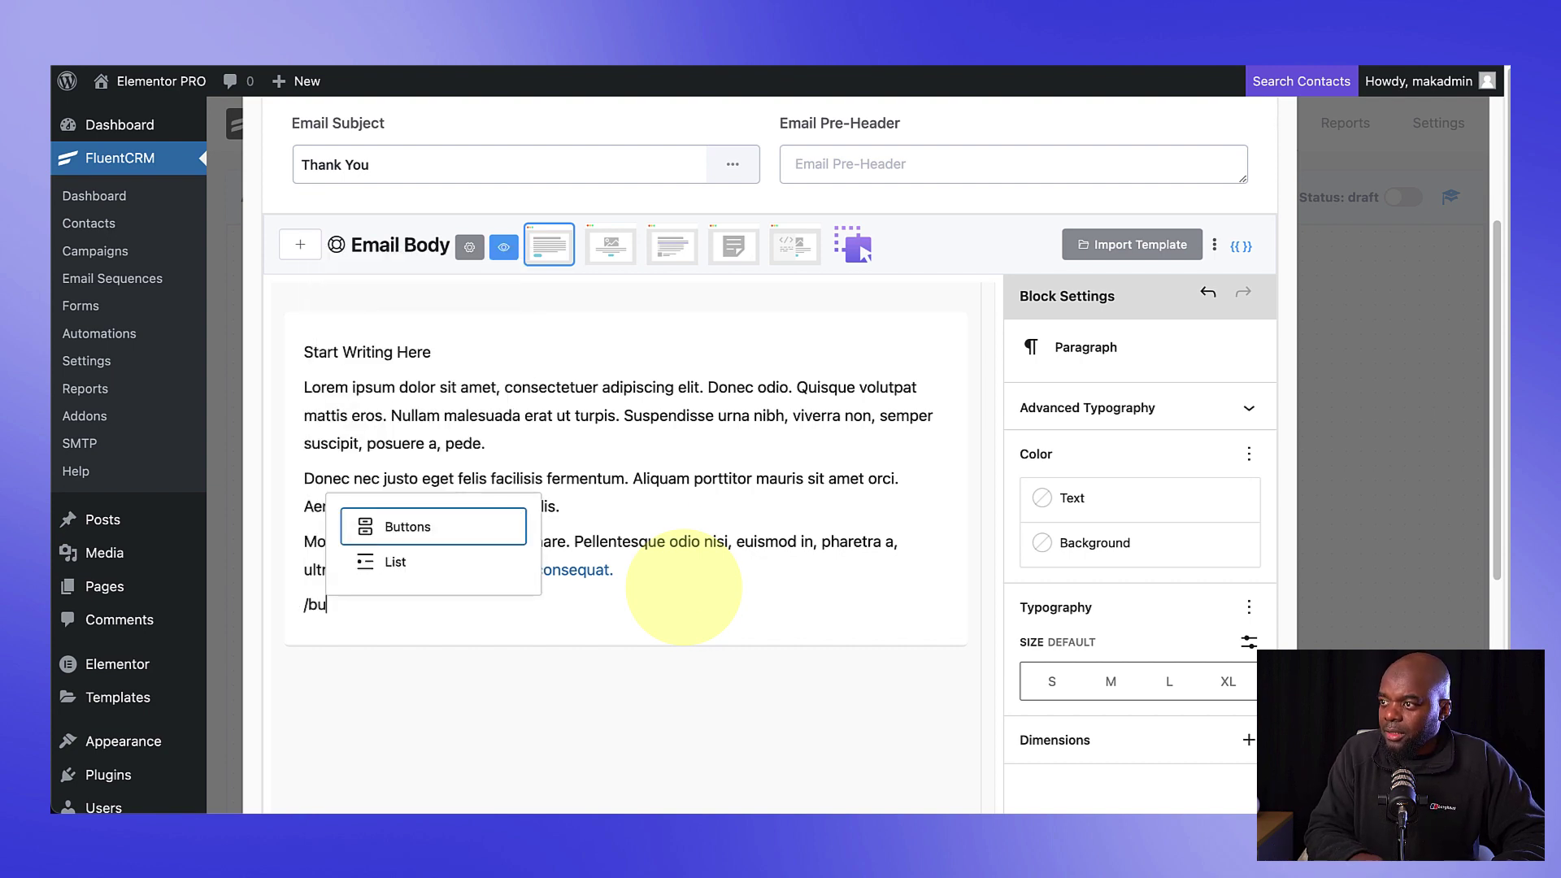
Step: Try adding a 'Go To Place' button block to the email, then undo it
{"action": "left_click", "coordinate": [444, 534]}
{"action": "type", "text": "G"}
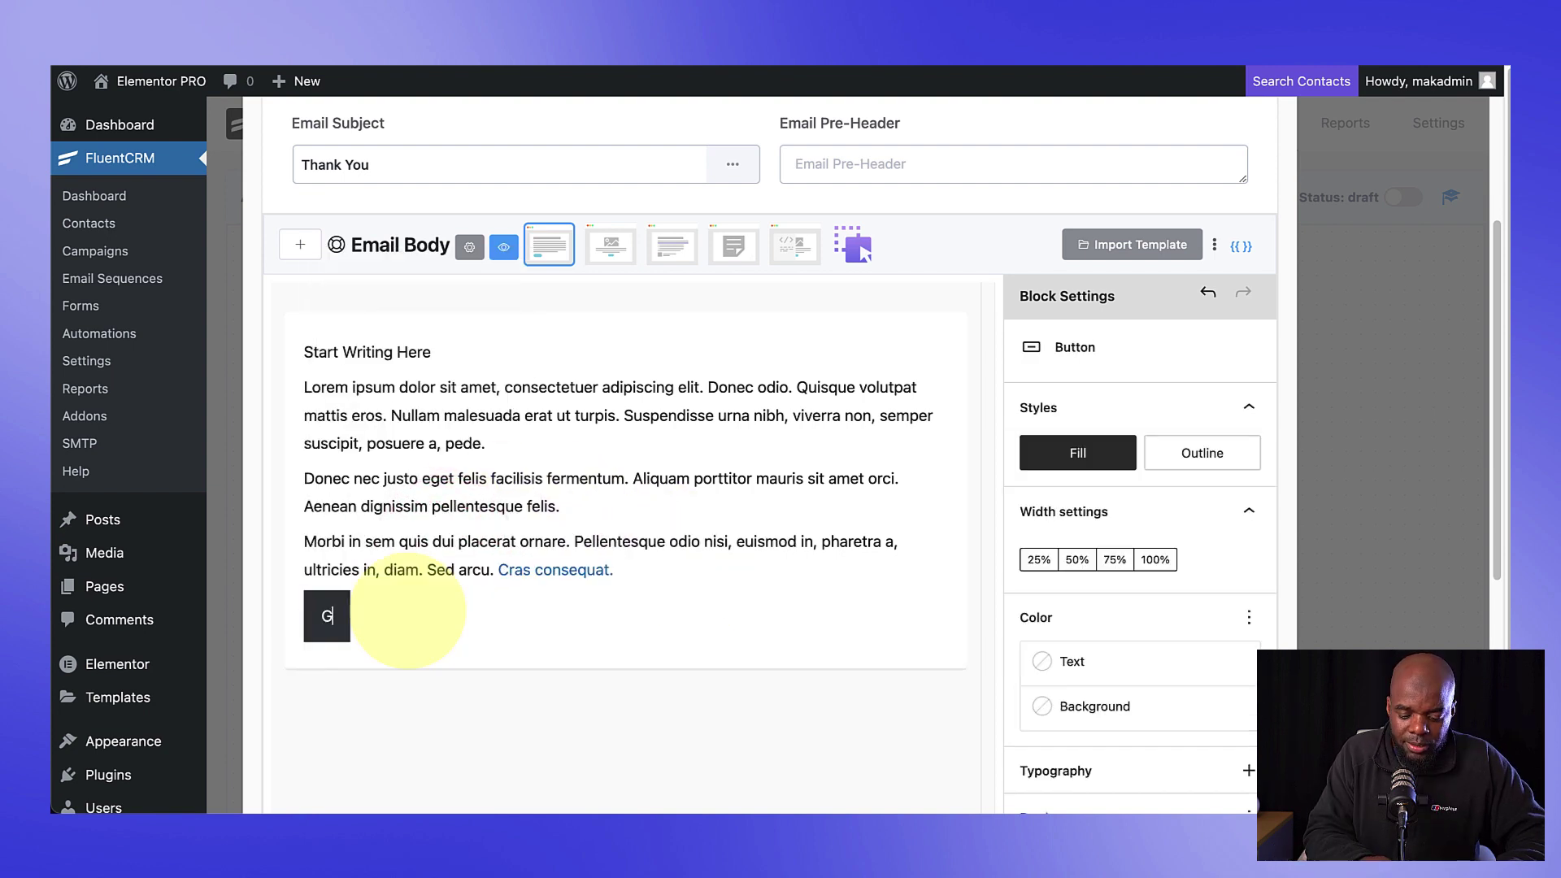
{"action": "type", "text": "o To Place"}
{"action": "key", "text": "Return"}
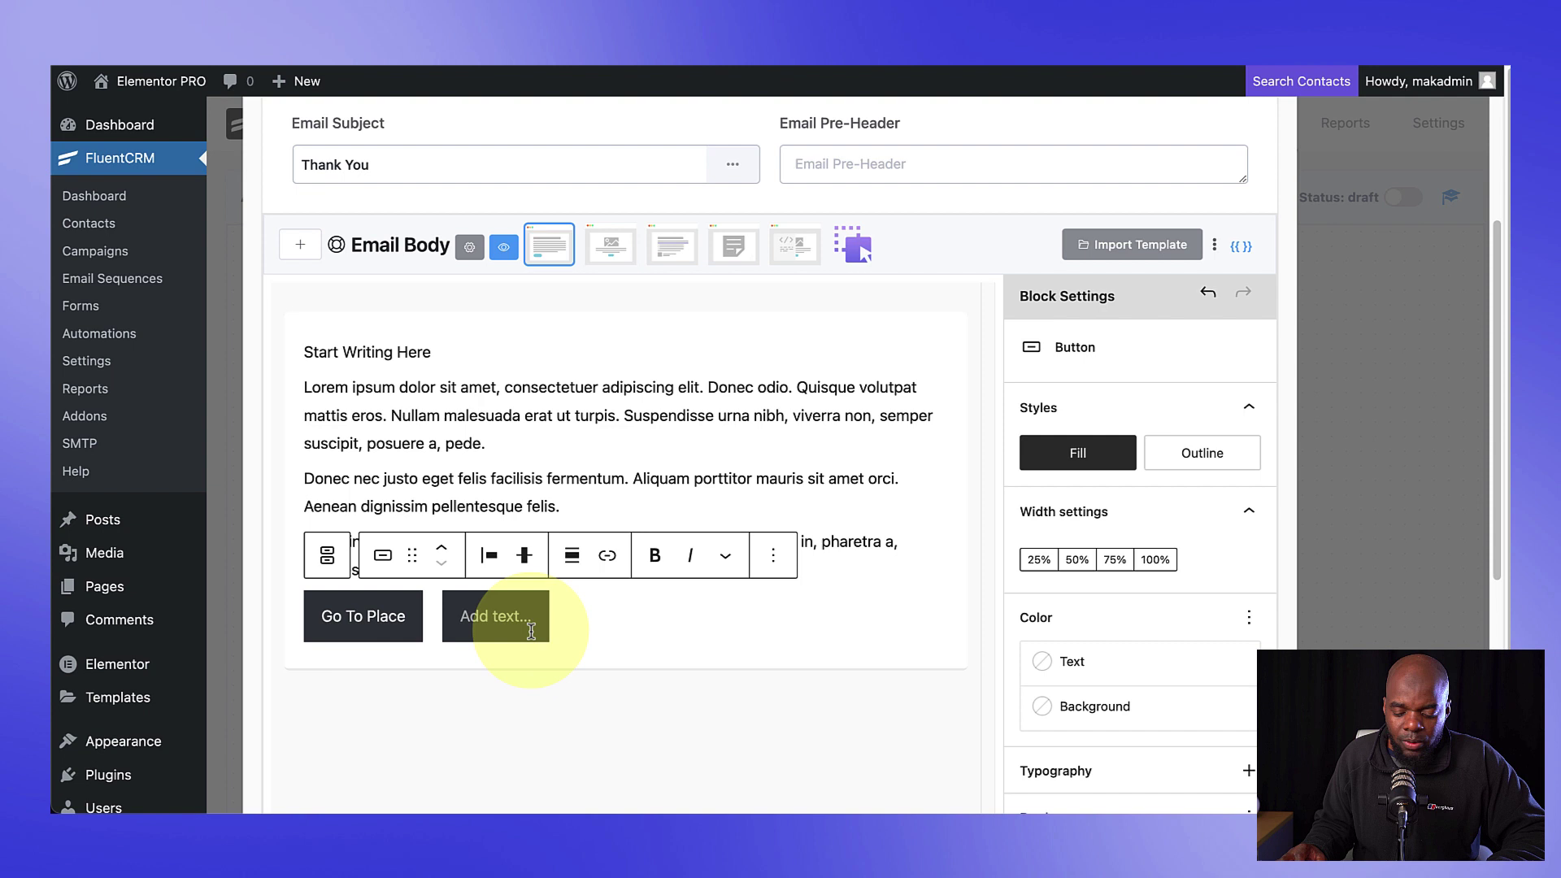
{"action": "key", "text": "ctrl+z"}
{"action": "key", "text": "ctrl+z"}
Step: Insert an Image block with the treadmill photo from the Media Library
{"action": "left_click", "coordinate": [936, 681]}
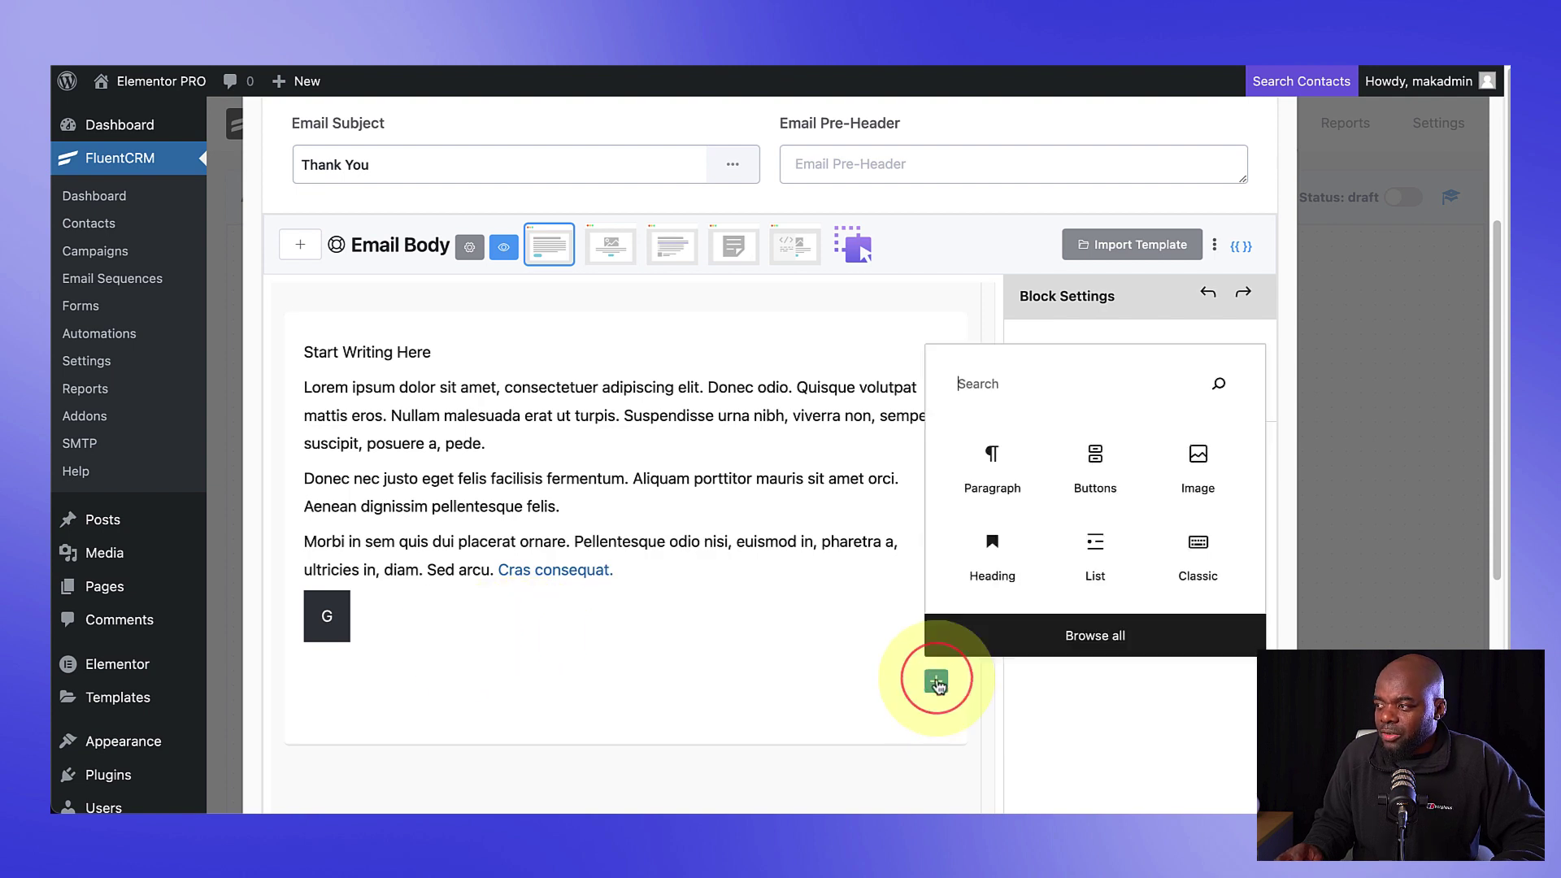
{"action": "left_click", "coordinate": [1199, 455]}
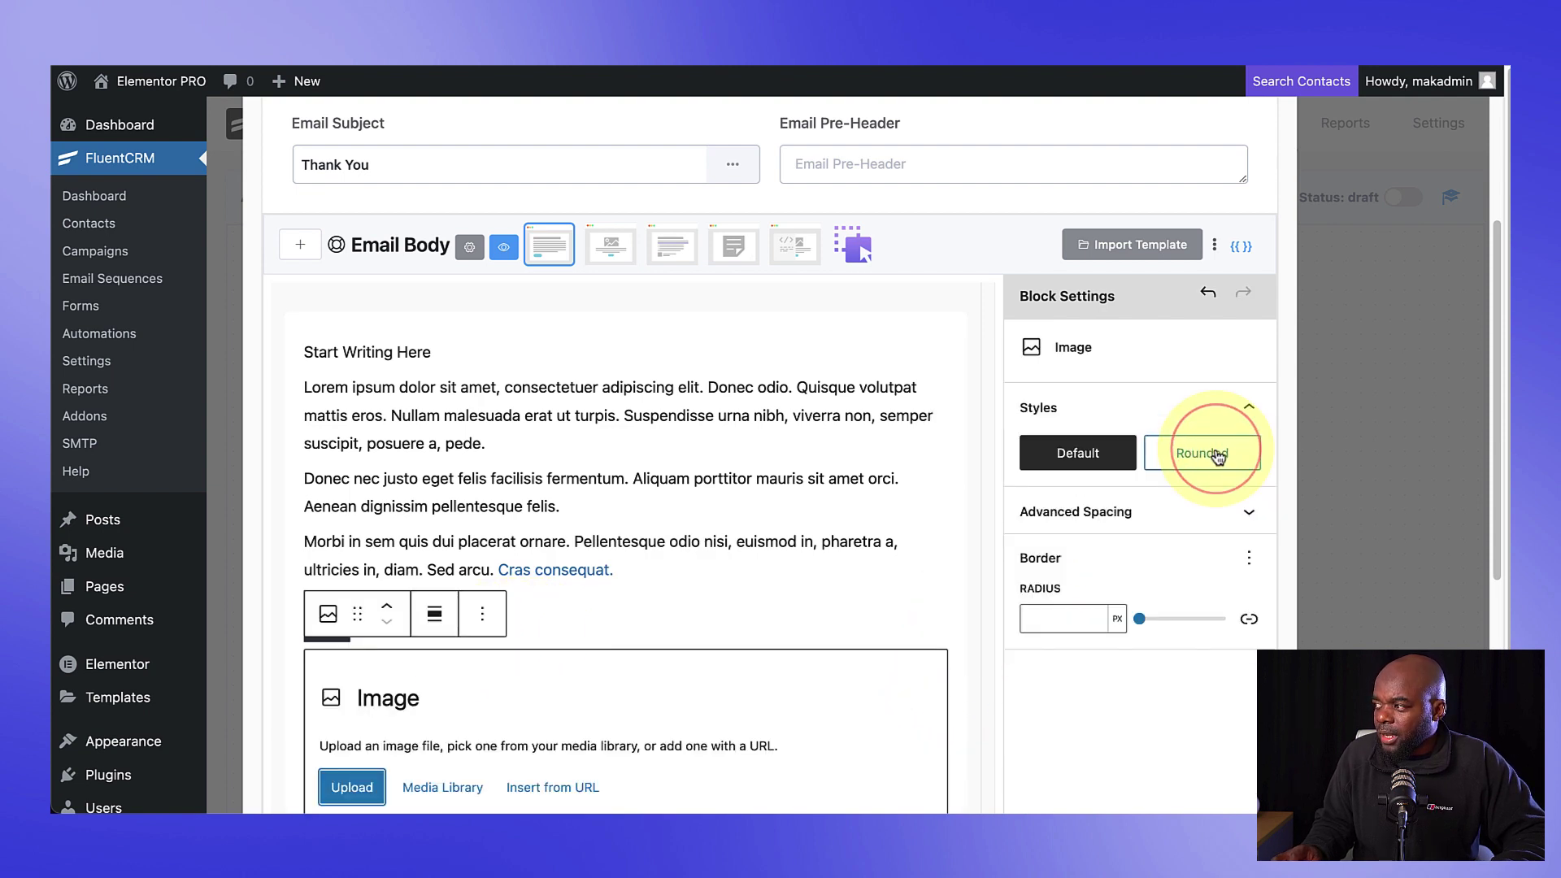
{"action": "scroll", "coordinate": [645, 627], "scroll_direction": "down", "scroll_amount": 3}
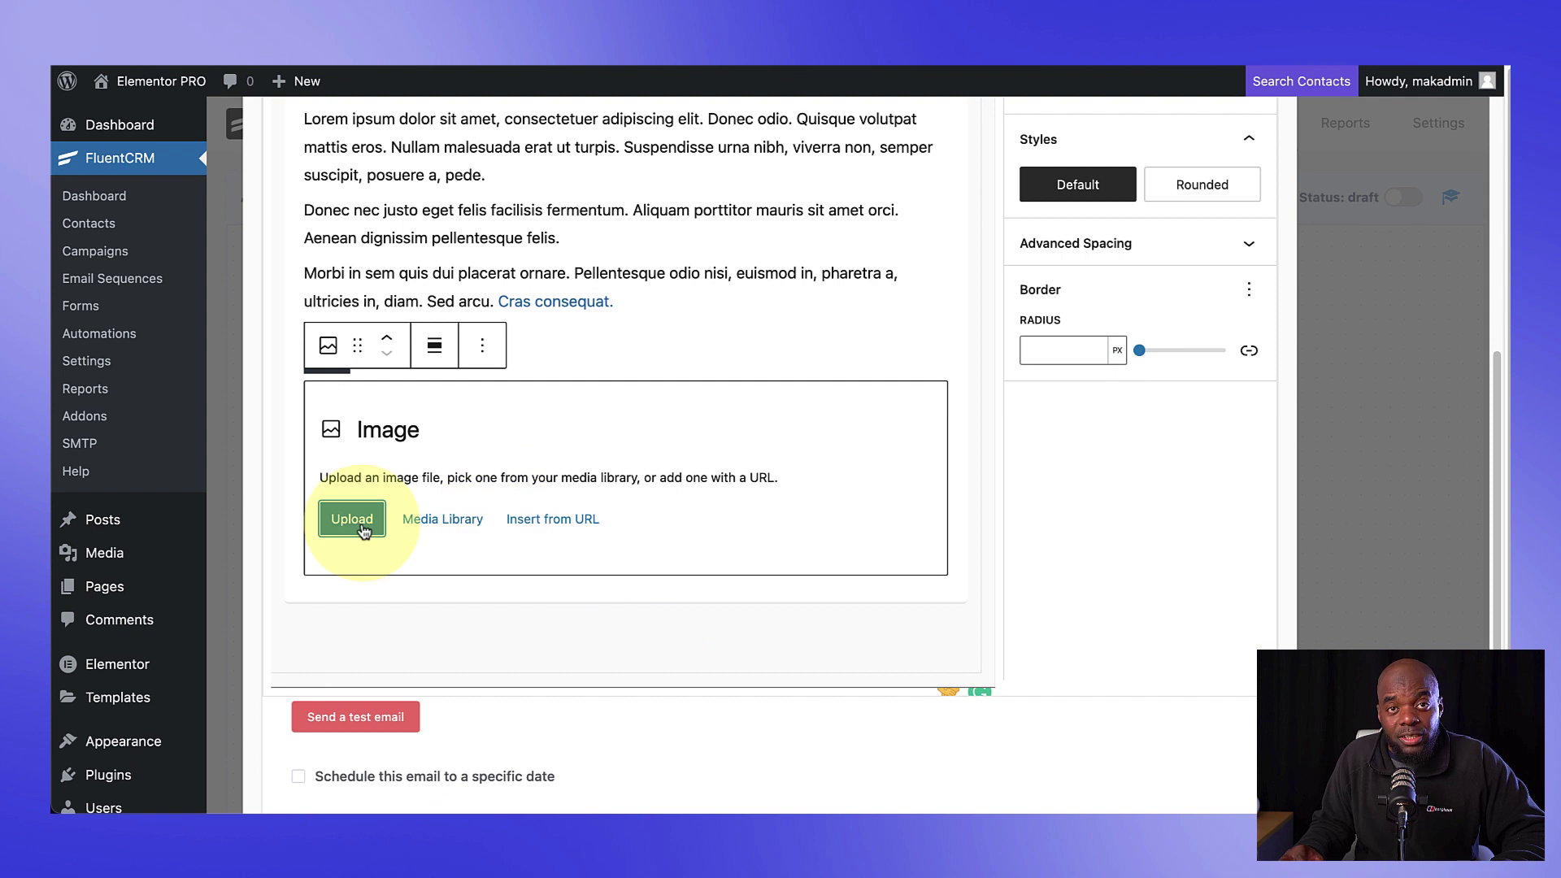
{"action": "left_click", "coordinate": [422, 520]}
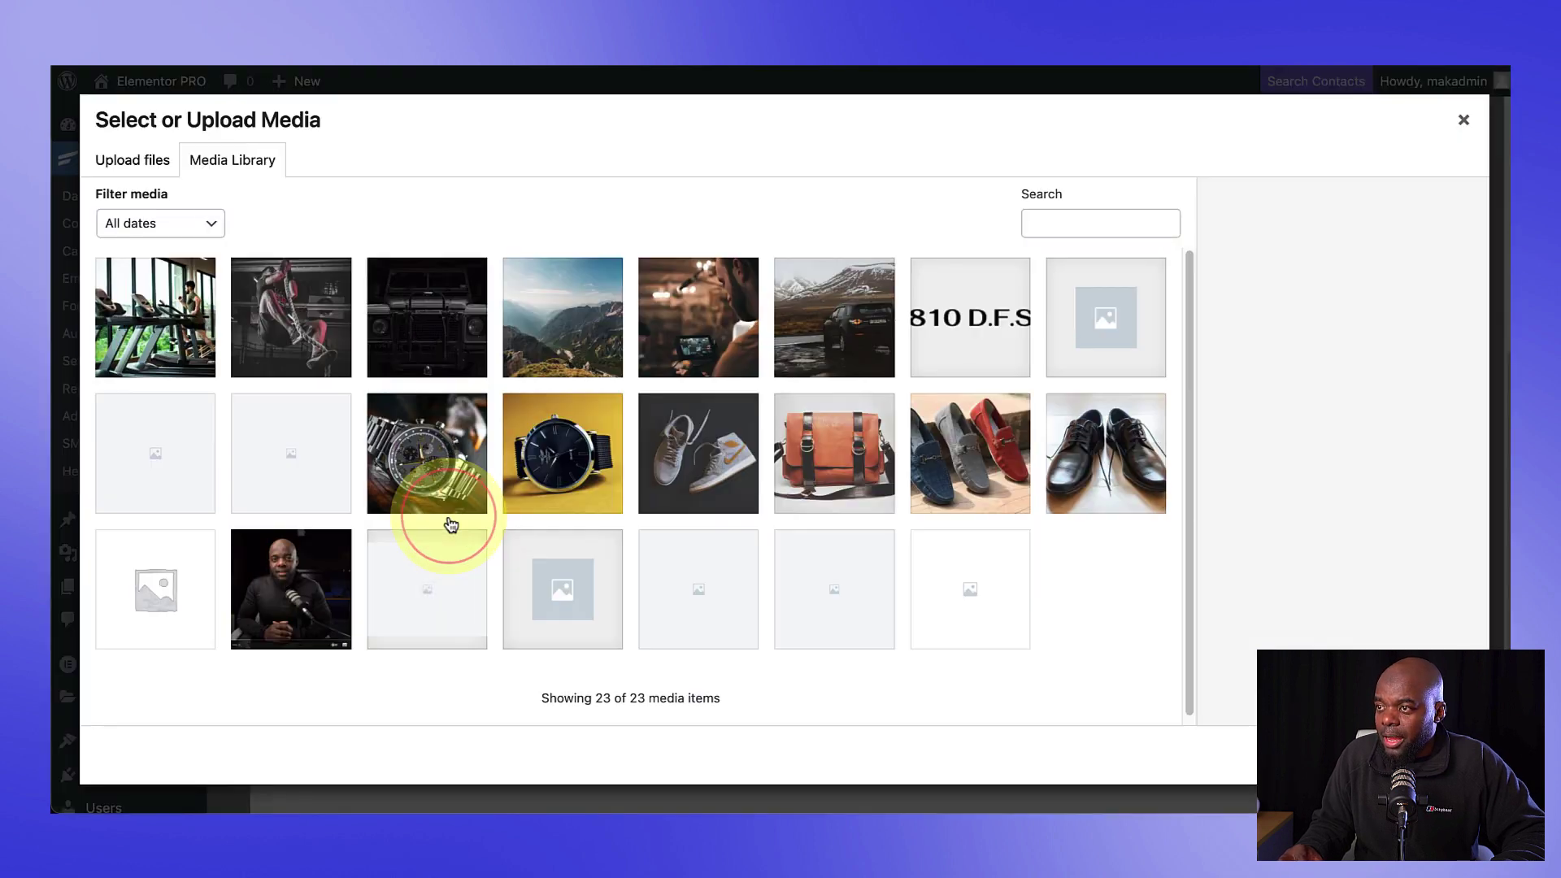
{"action": "left_click", "coordinate": [185, 336]}
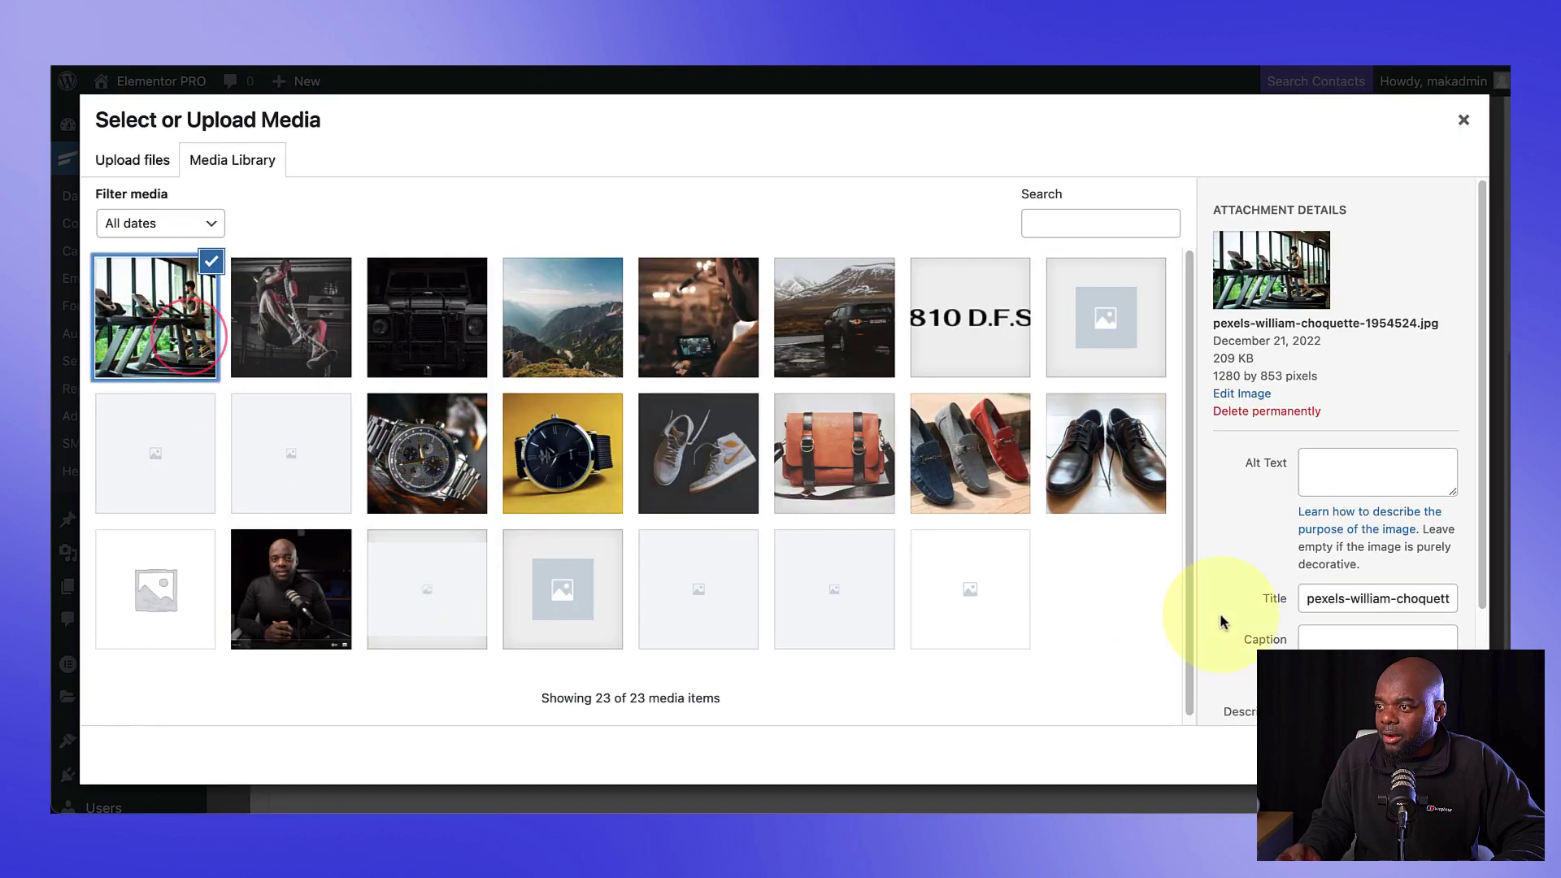
{"action": "left_click", "coordinate": [1430, 754]}
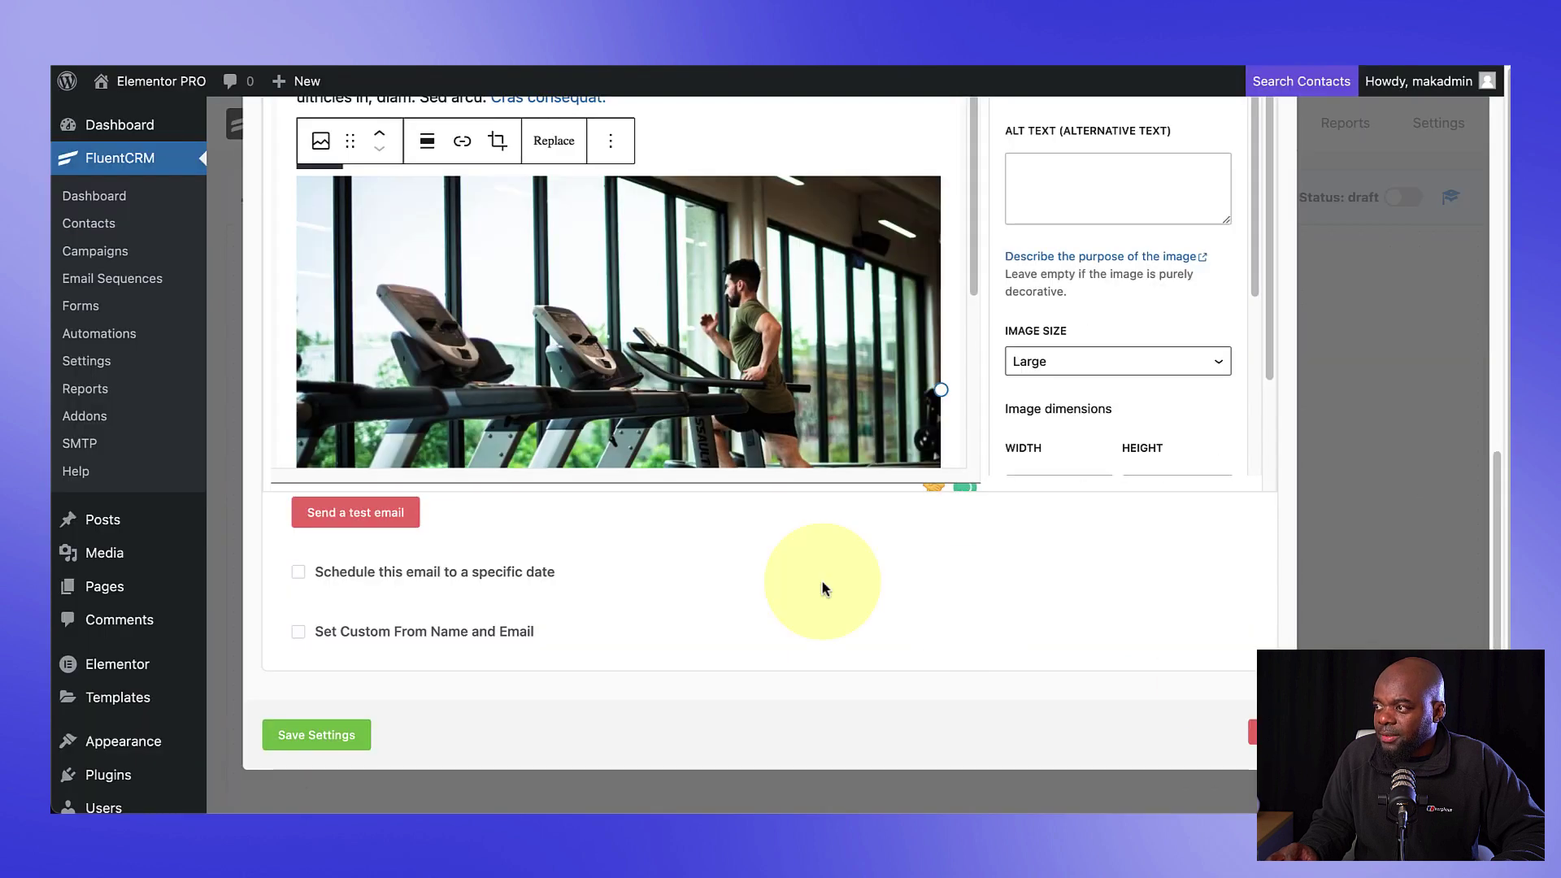
{"action": "scroll", "coordinate": [823, 588], "scroll_direction": "up", "scroll_amount": 2}
{"action": "scroll", "coordinate": [699, 491], "scroll_direction": "down", "scroll_amount": 3}
{"action": "scroll", "coordinate": [697, 491], "scroll_direction": "up", "scroll_amount": 3}
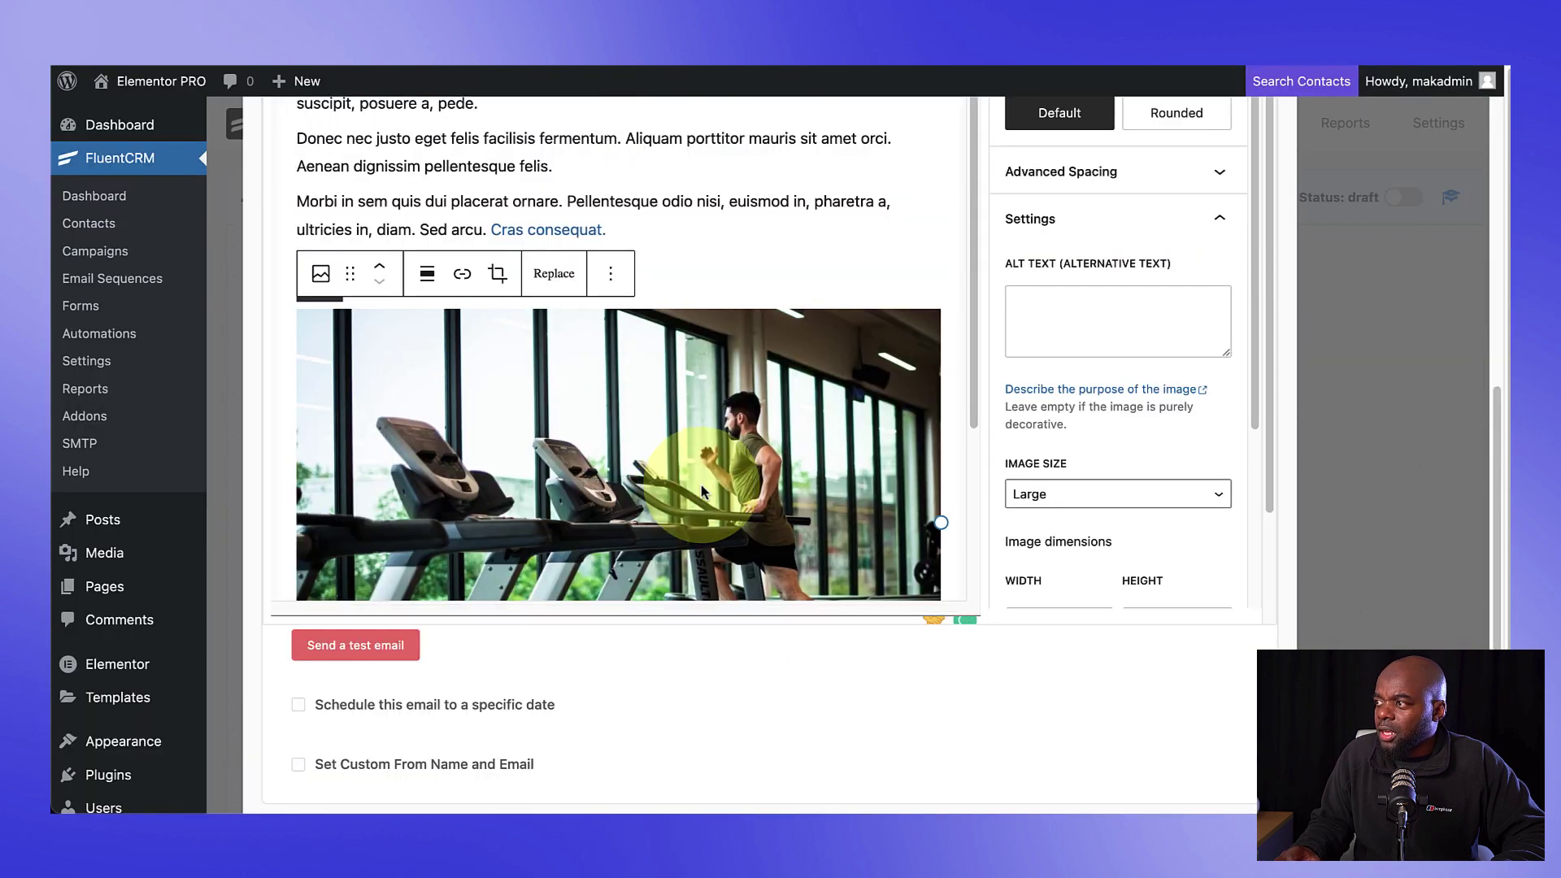
{"action": "scroll", "coordinate": [1155, 547], "scroll_direction": "up", "scroll_amount": 7}
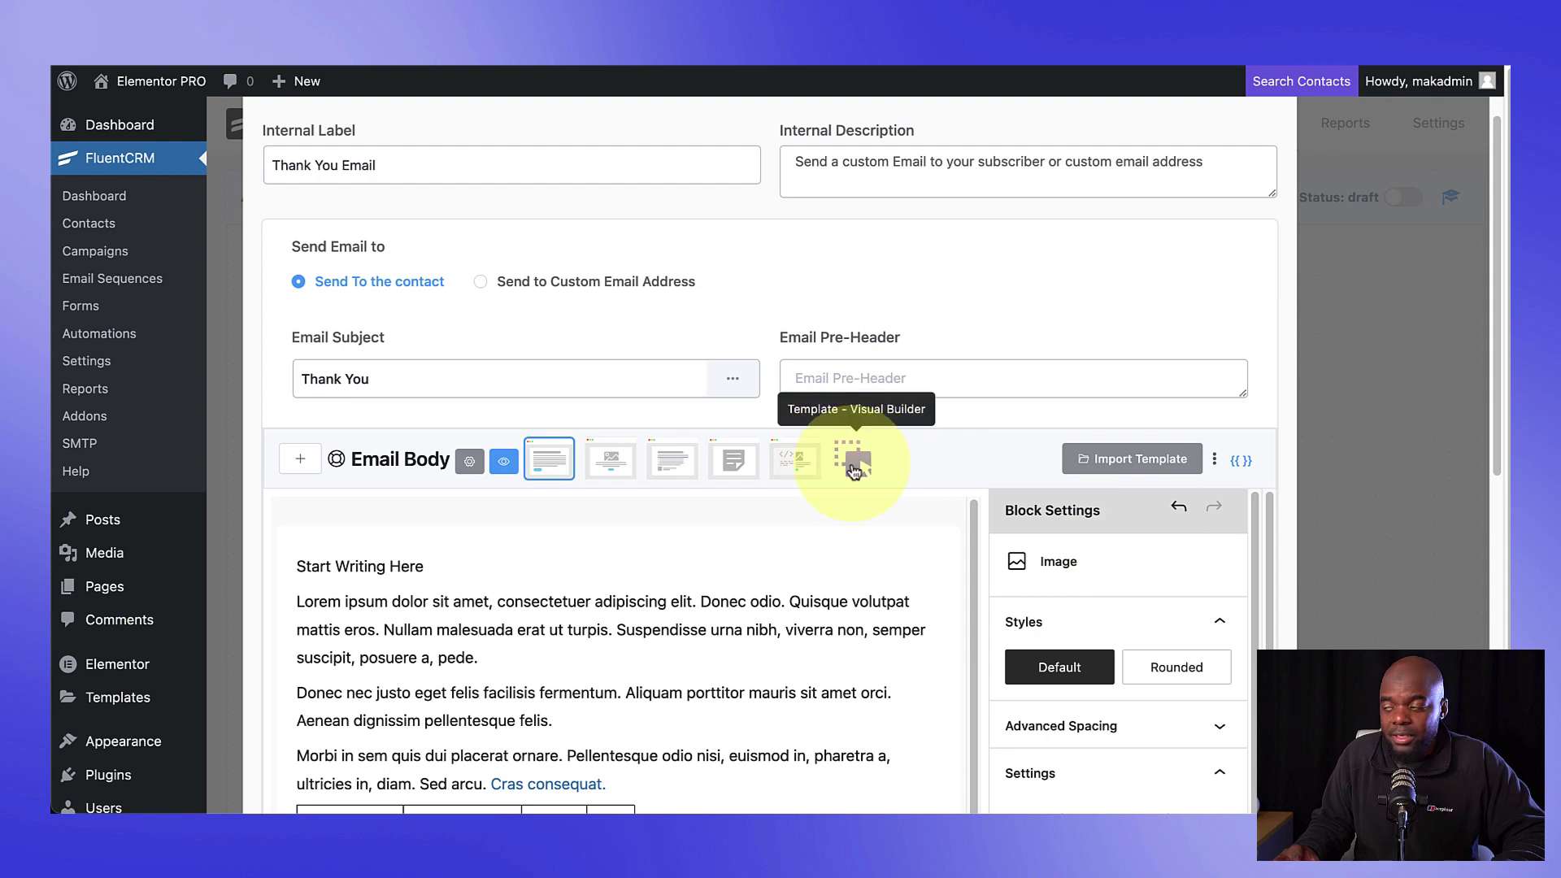
Step: Switch the email body to the visual builder, then close the email dialog back to the funnel
{"action": "left_click", "coordinate": [853, 468]}
{"action": "scroll", "coordinate": [941, 575], "scroll_direction": "down", "scroll_amount": 2}
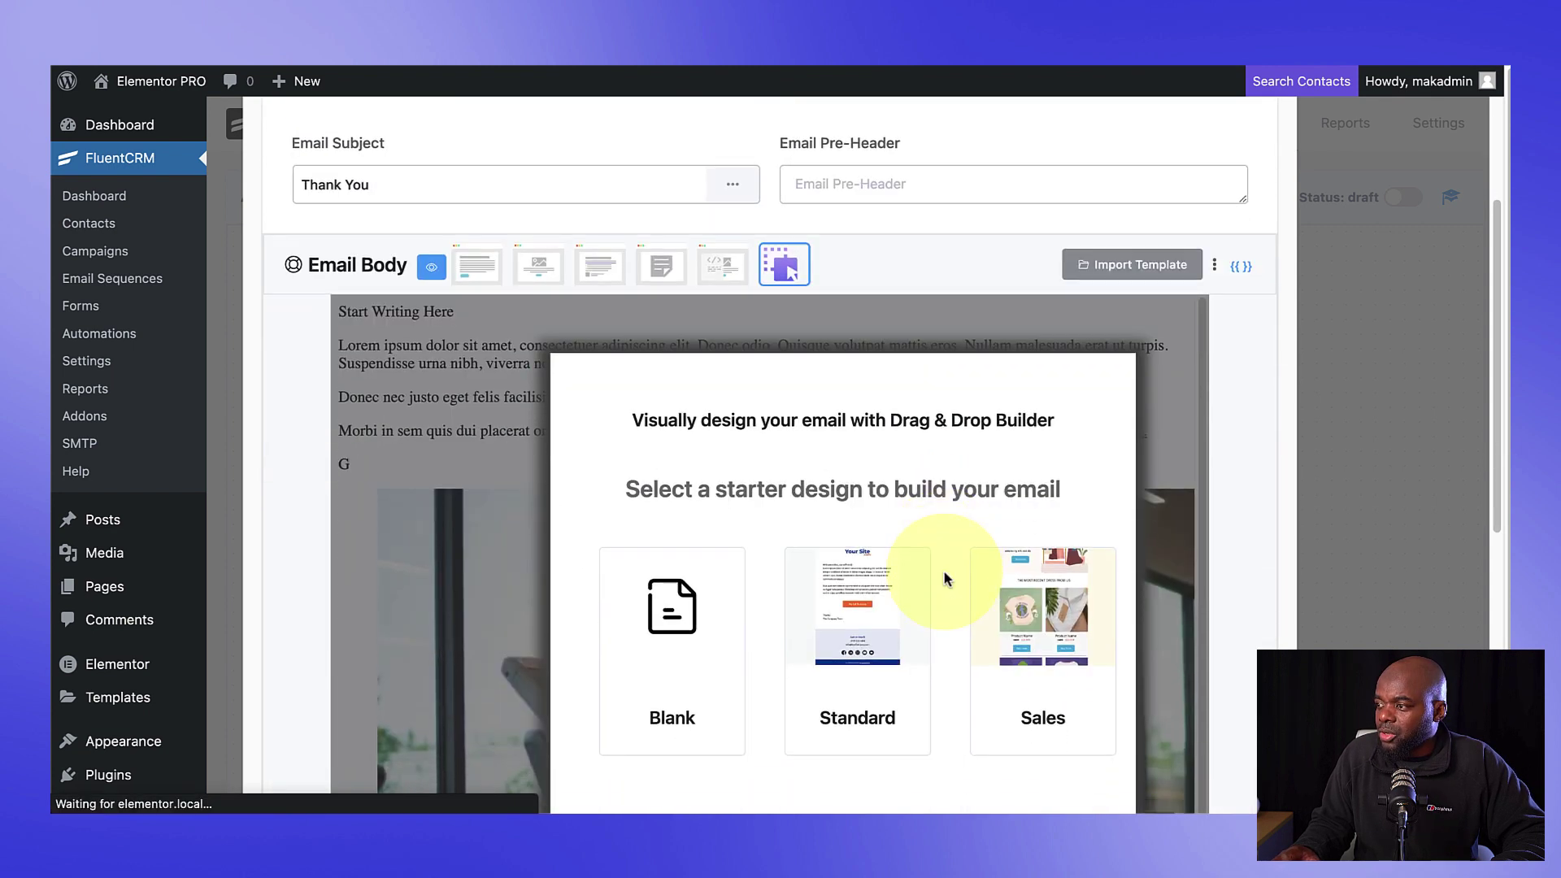
{"action": "scroll", "coordinate": [942, 580], "scroll_direction": "down", "scroll_amount": 2}
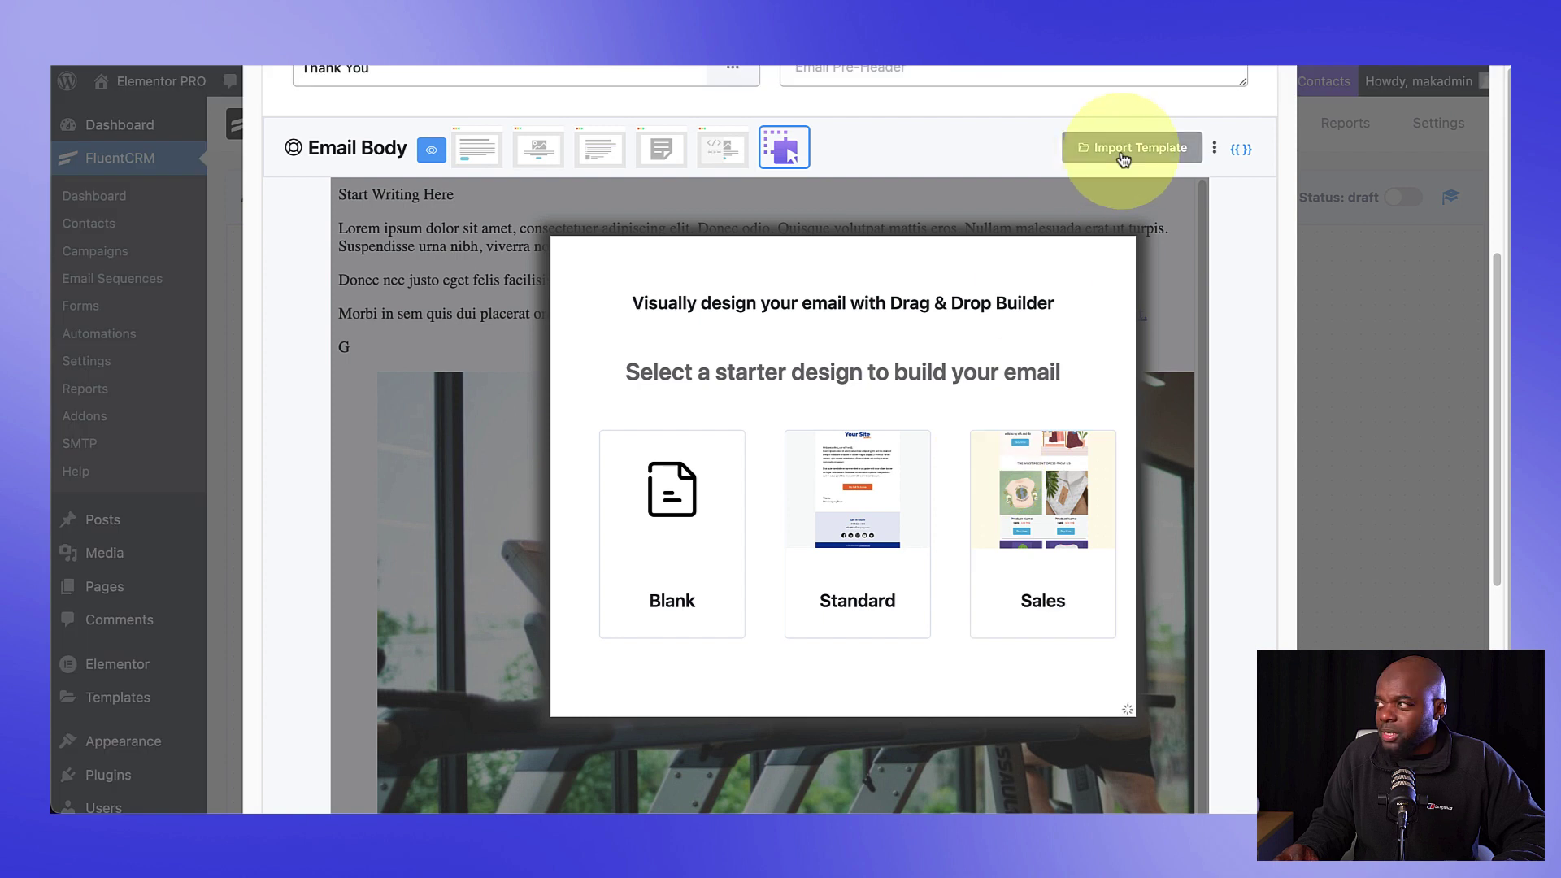
{"action": "scroll", "coordinate": [1195, 486], "scroll_direction": "up", "scroll_amount": 7}
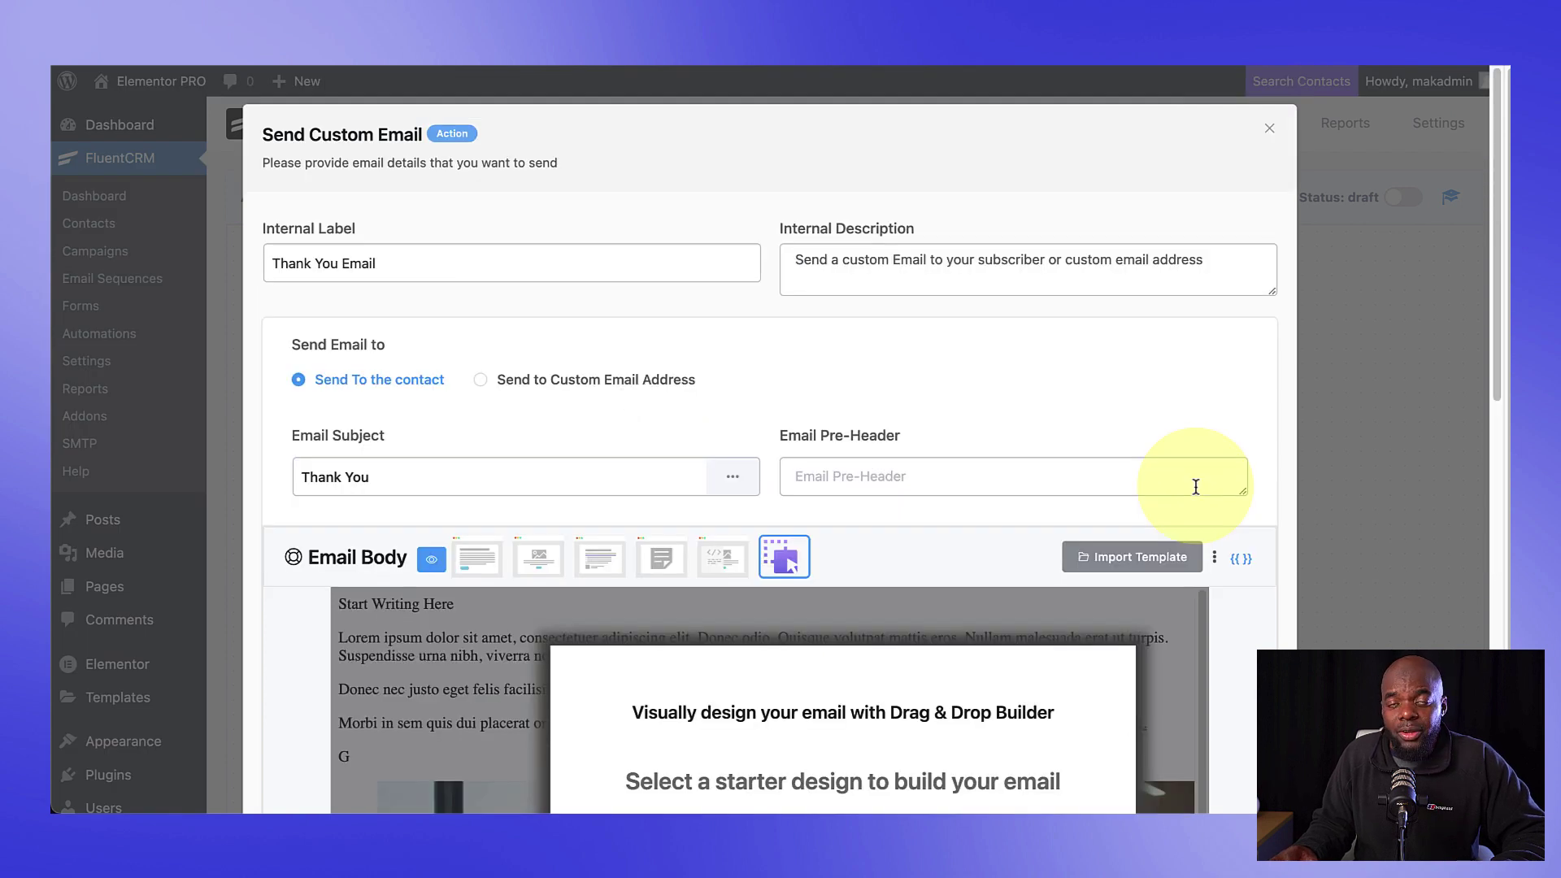
{"action": "left_click", "coordinate": [1270, 132]}
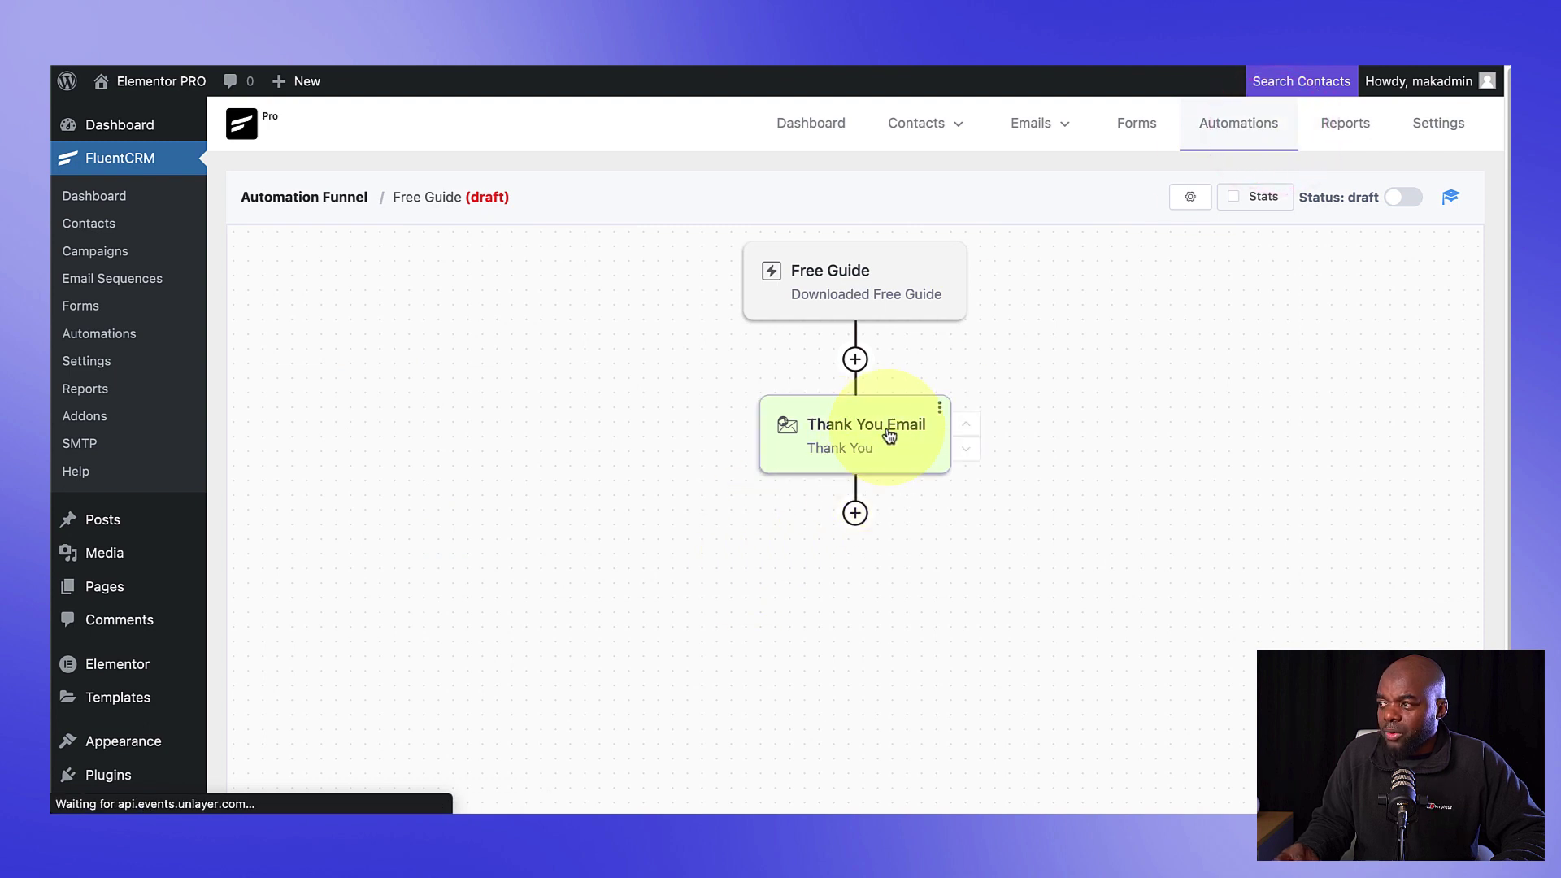
Step: Add a 1-day wait step after the Thank You Email and save it
{"action": "mouse_move", "coordinate": [888, 432]}
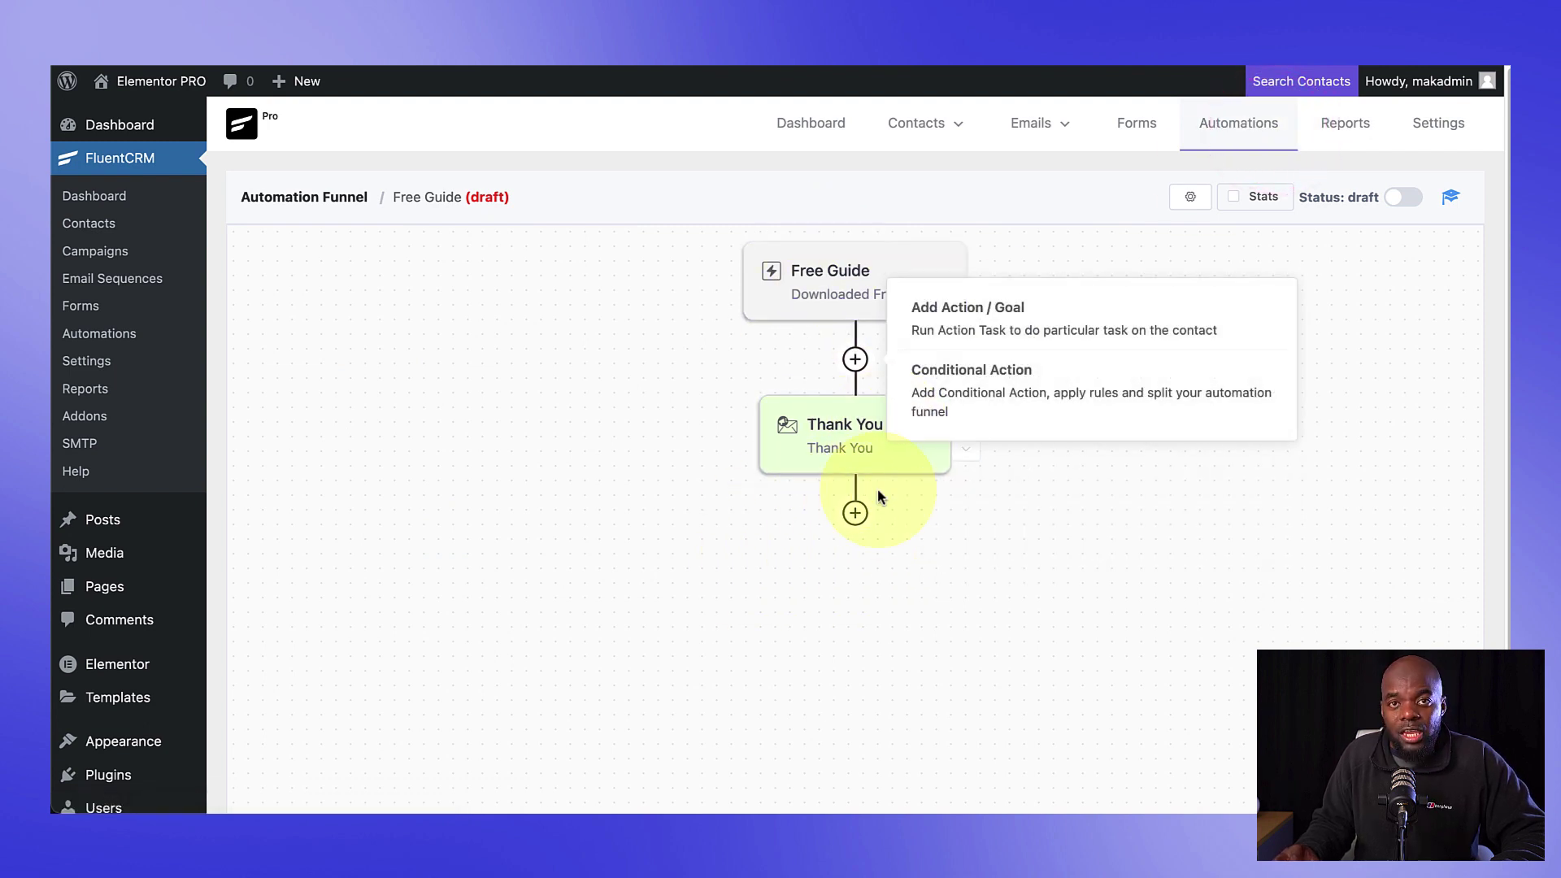
{"action": "left_click", "coordinate": [855, 515]}
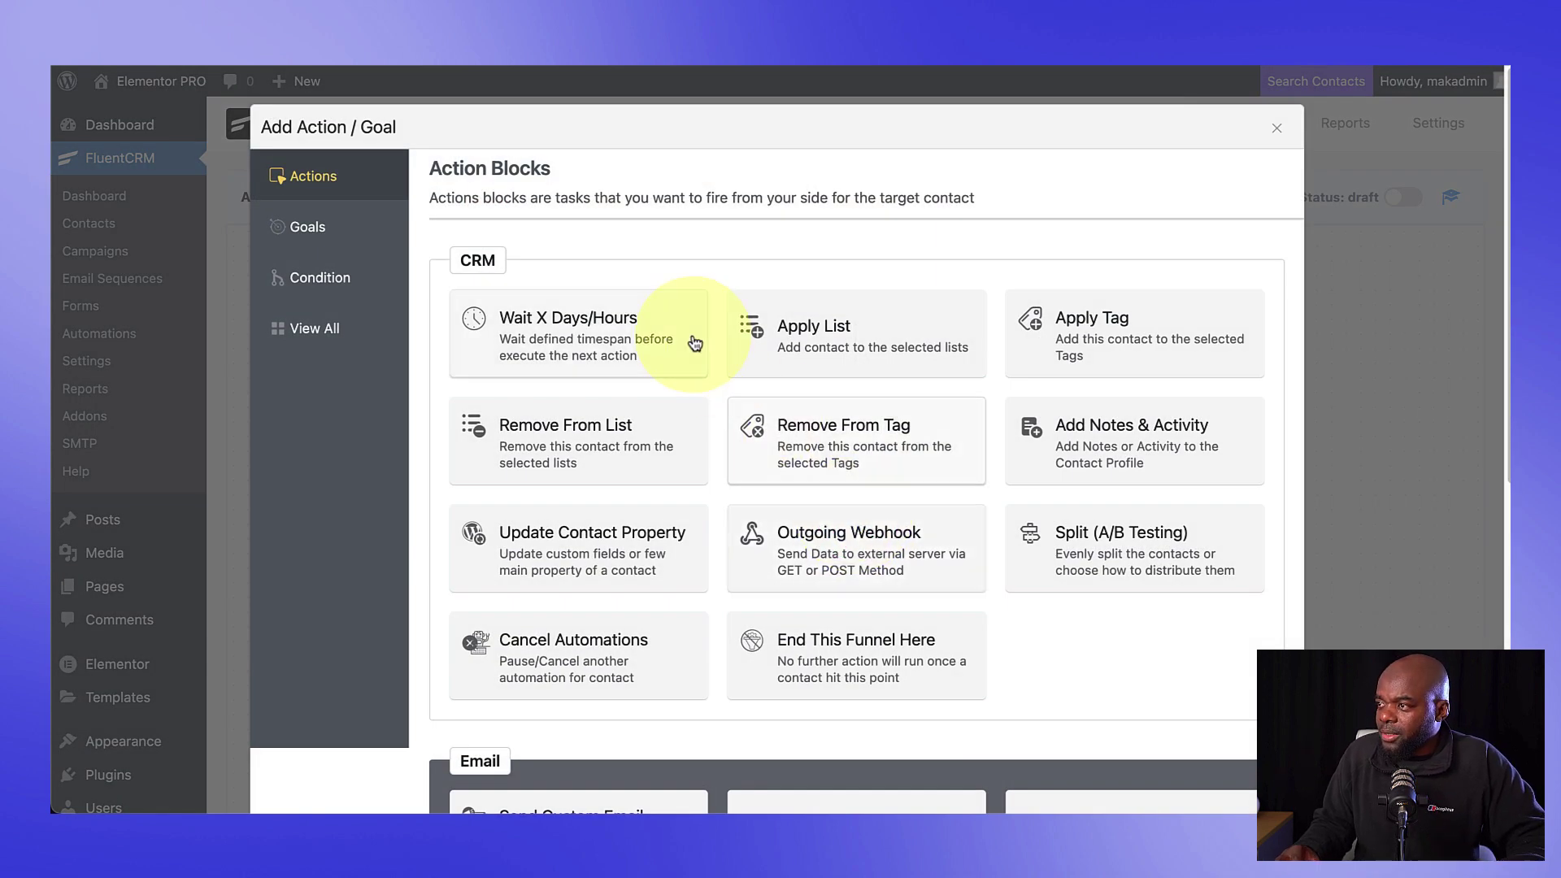
{"action": "left_click", "coordinate": [603, 321]}
{"action": "left_click", "coordinate": [454, 462]}
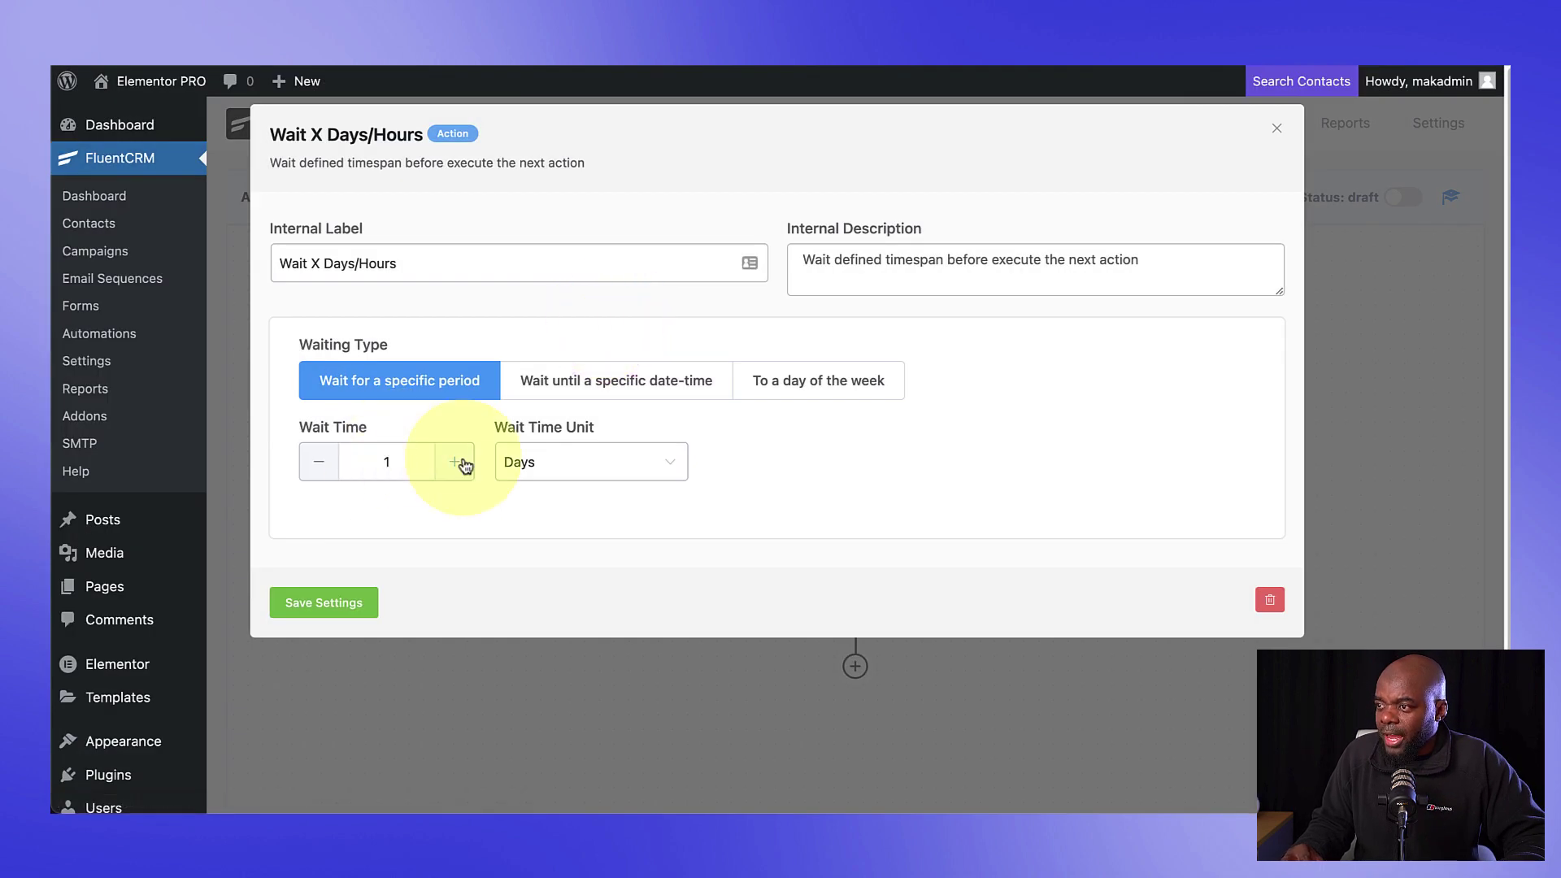
{"action": "left_click", "coordinate": [346, 606]}
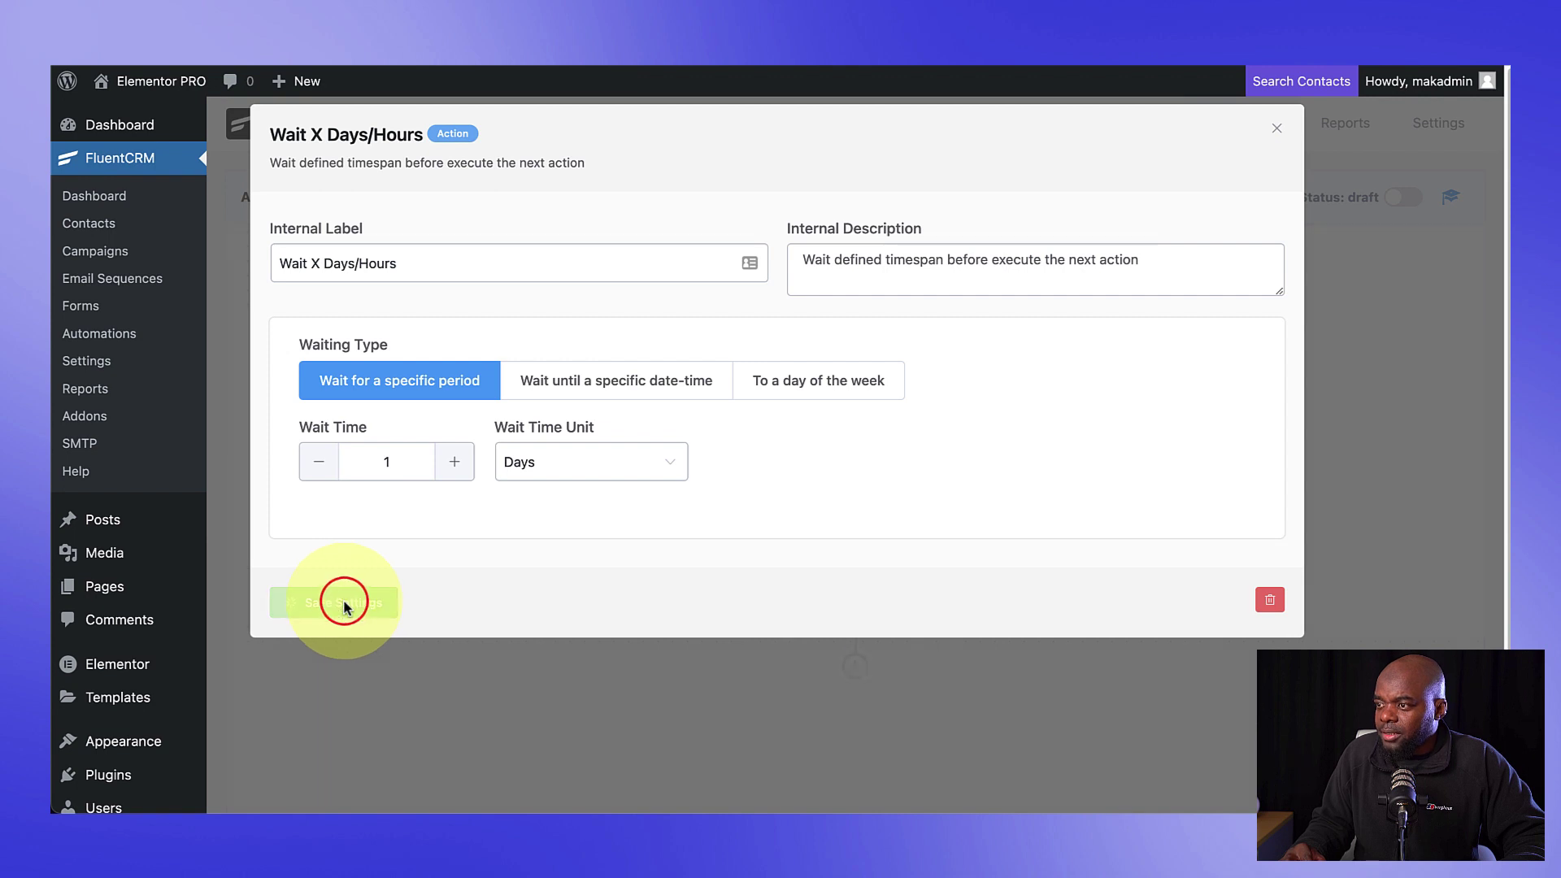
Step: Open the action chooser below the wait step and scroll to the email actions
{"action": "scroll", "coordinate": [1017, 649], "scroll_direction": "down", "scroll_amount": 1}
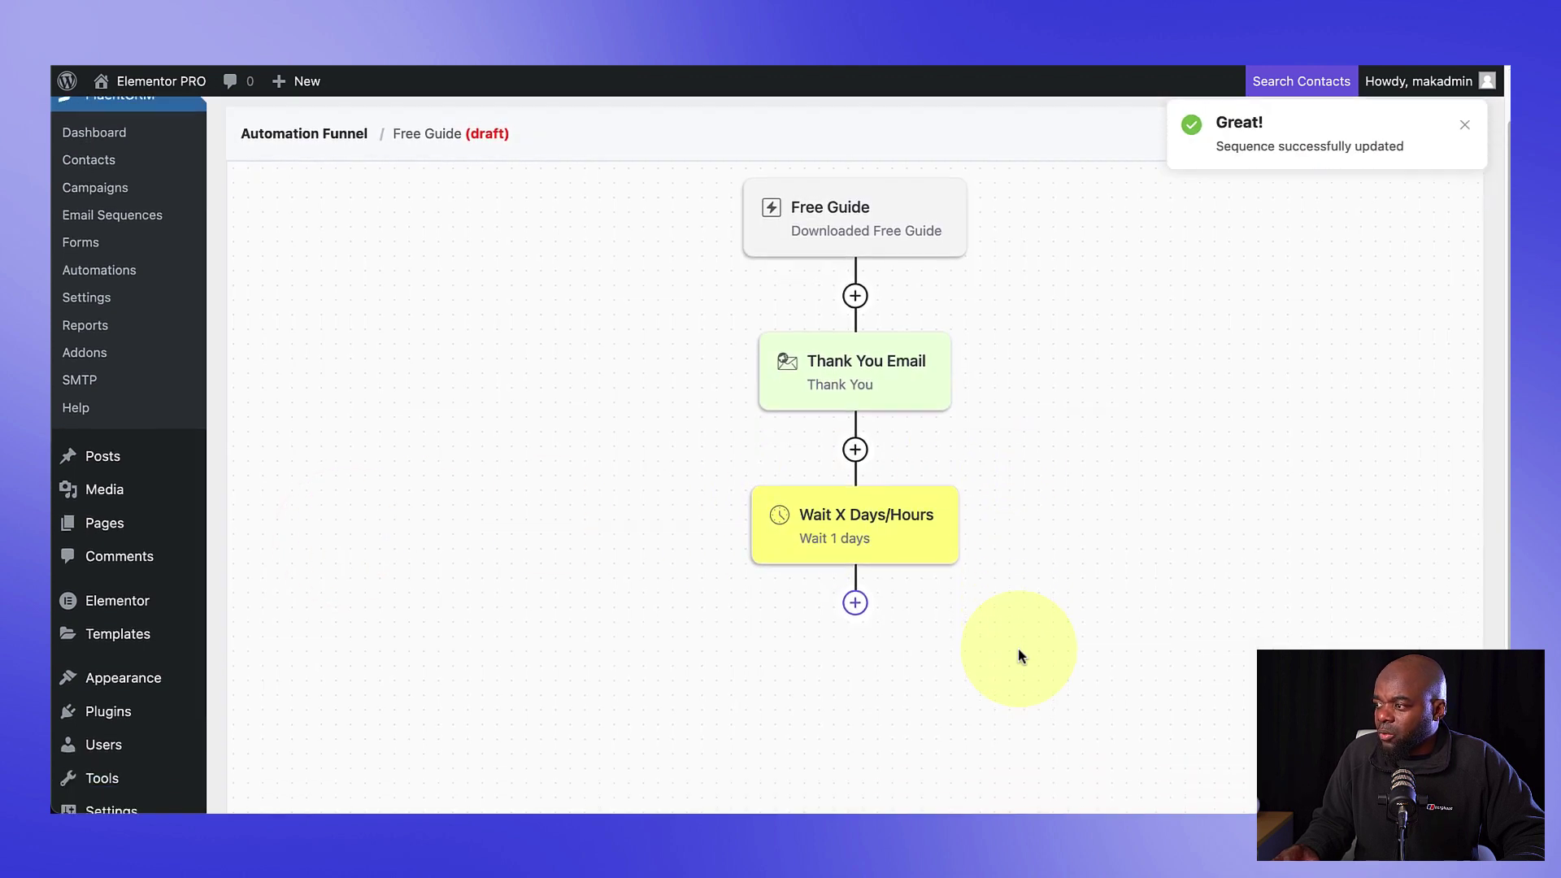
{"action": "left_click", "coordinate": [855, 602]}
{"action": "scroll", "coordinate": [535, 647], "scroll_direction": "down", "scroll_amount": 5}
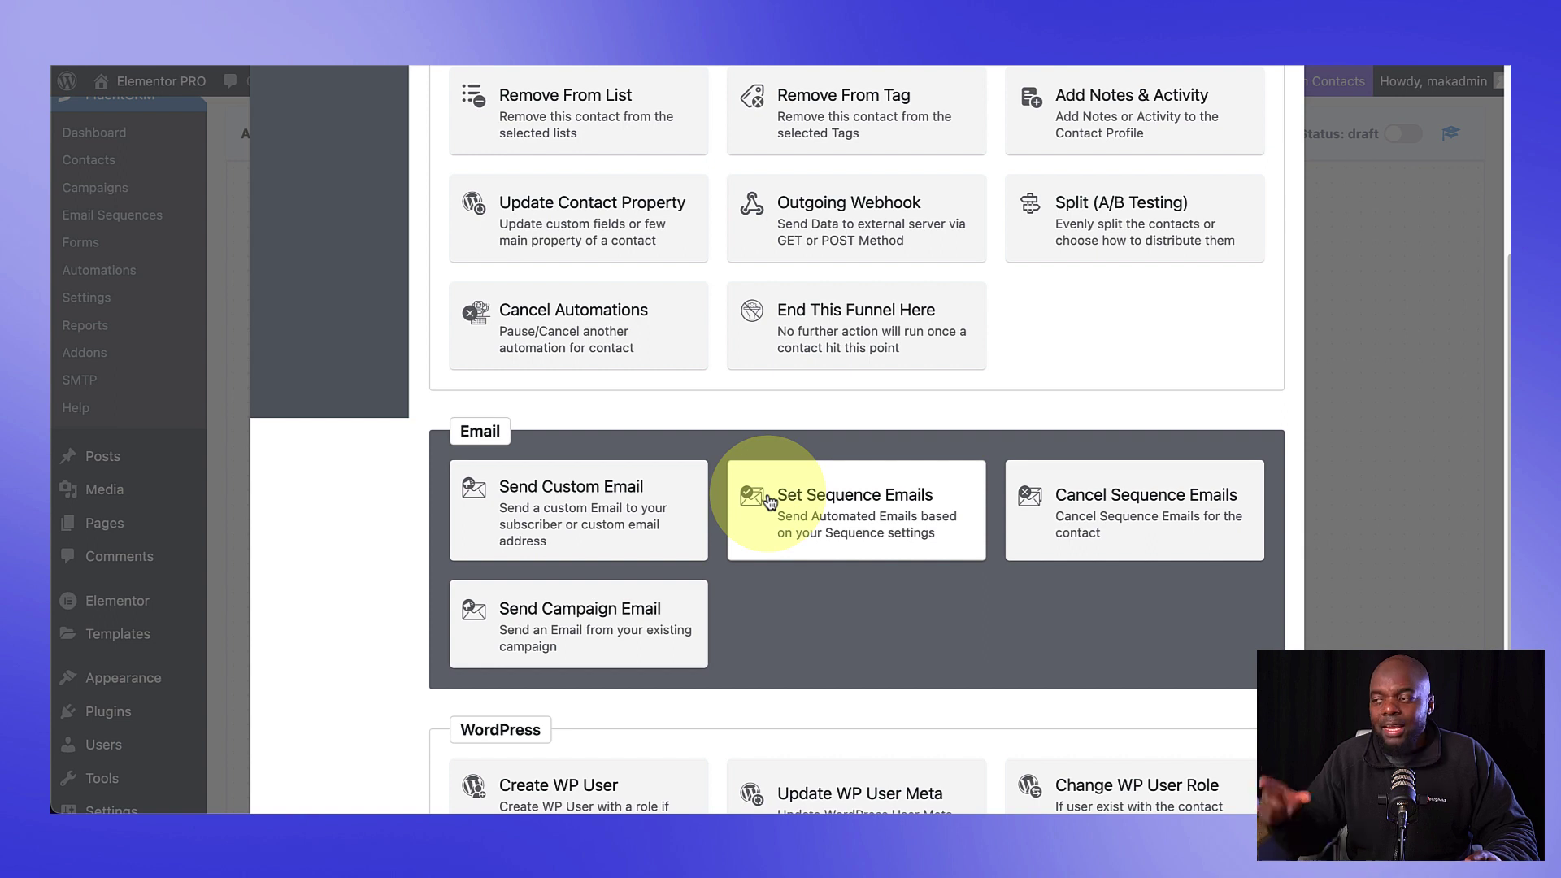
Step: Add a Send Custom Email step after the wait and paste placeholder paragraphs into its body
{"action": "left_click", "coordinate": [596, 509]}
{"action": "left_click", "coordinate": [379, 475]}
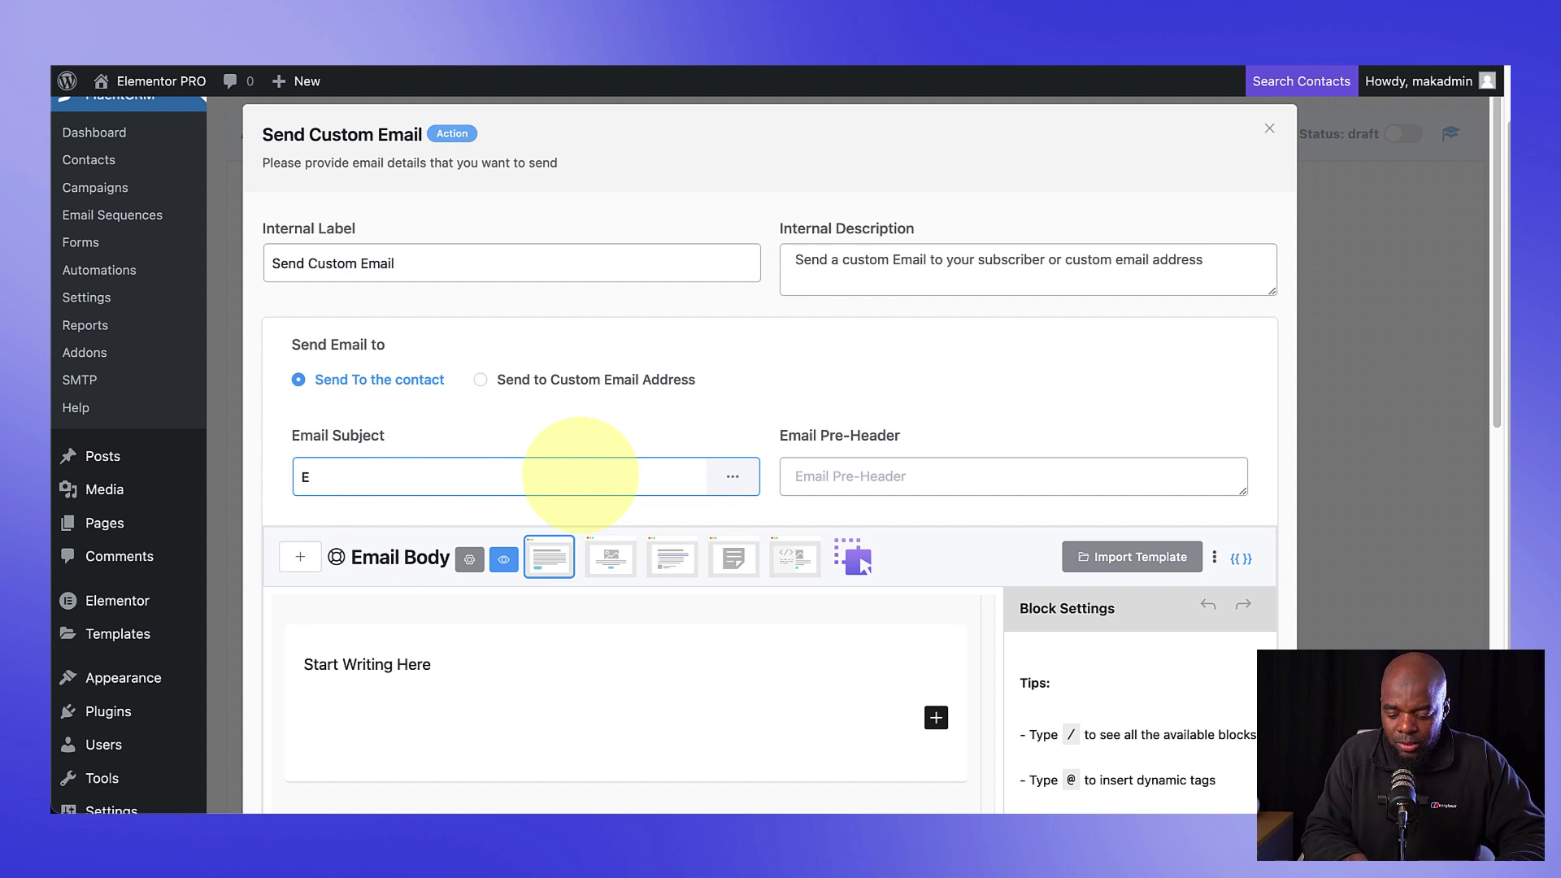
{"action": "left_click", "coordinate": [469, 672]}
{"action": "key", "text": "Return"}
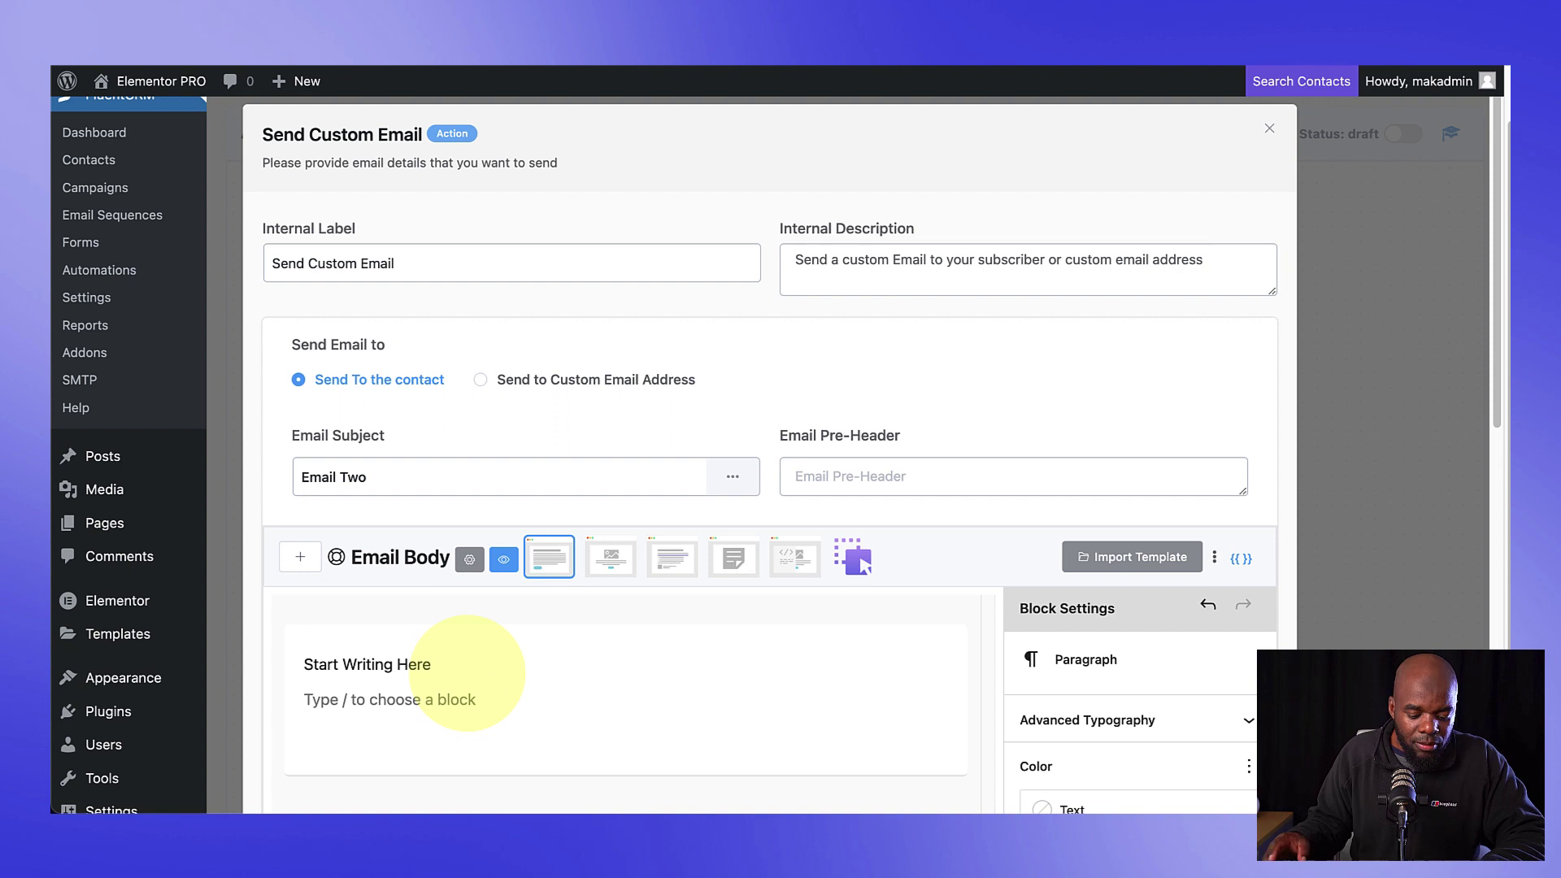
{"action": "type", "text": "Lorem ipsum dolor sit amet, consectetuer adipiscing elit. Donec odio. Quisque volutpat mattis eros. Nullam malesuada erat ut turpis. Suspendisse urna nibh, viverra non, semper suscipit, posuere a, pede. Donec nec justo eget felis facilisis fermentum. Aliquam porttitor mauris sit amet orci. Morbi in sem quis dui placerat ornare. Pellentesque odio nisi, euismod in, pharetra a, ultricies in, diam. Sed arcu. Cras consequat."}
{"action": "scroll", "coordinate": [722, 411], "scroll_direction": "up", "scroll_amount": 3}
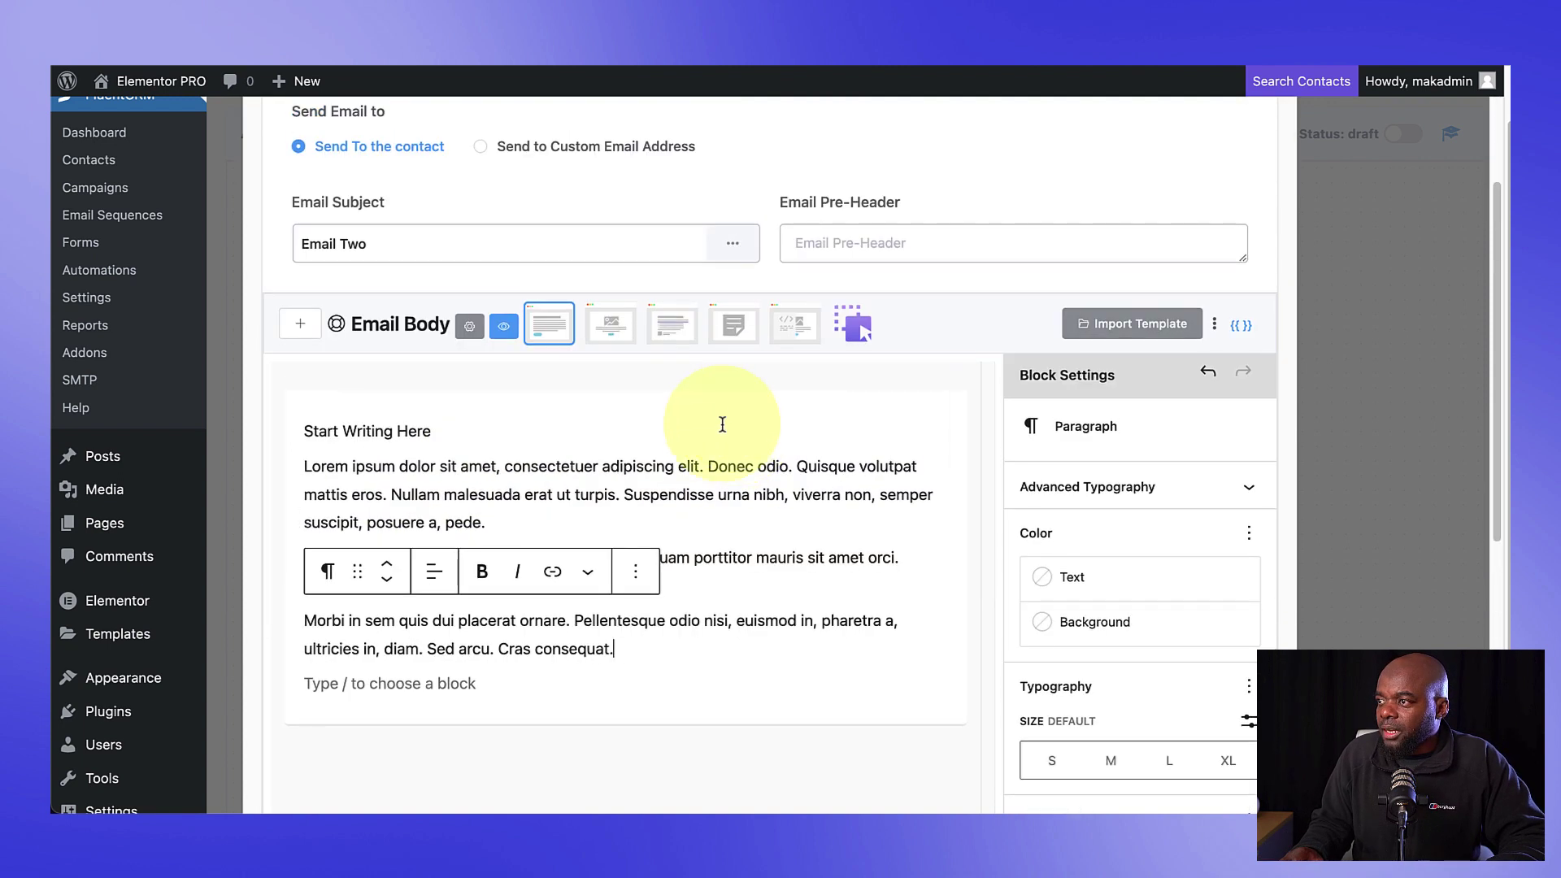
{"action": "scroll", "coordinate": [608, 423], "scroll_direction": "up", "scroll_amount": 2}
Step: Set the email subject to 'Get 20% Discount', label it 'Discount Offer!', and save the step
{"action": "left_click", "coordinate": [423, 206]}
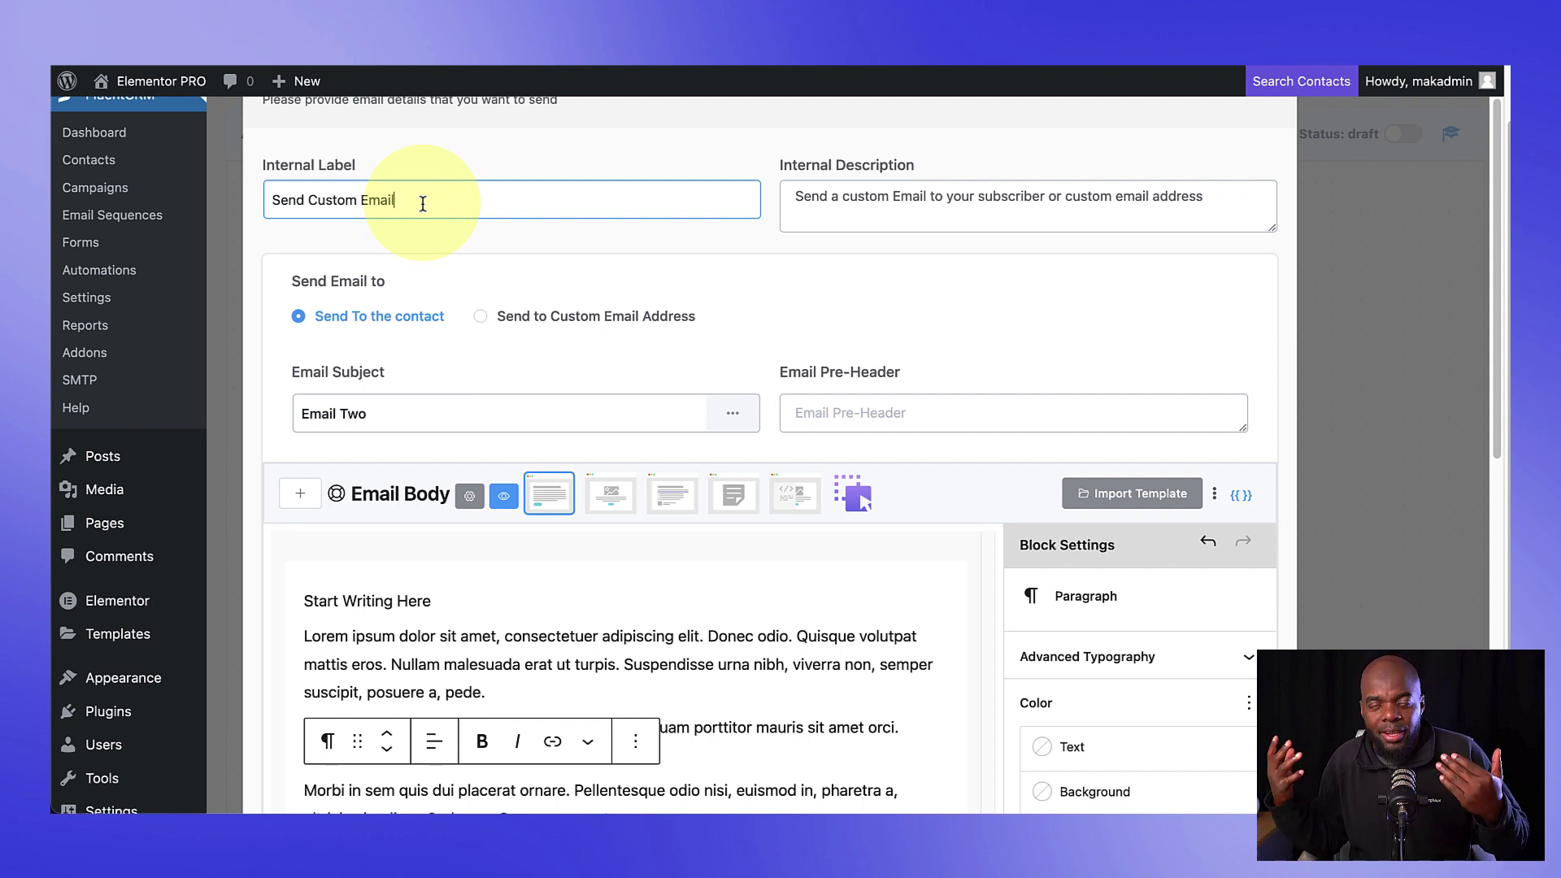
{"action": "scroll", "coordinate": [505, 627], "scroll_direction": "down", "scroll_amount": 3}
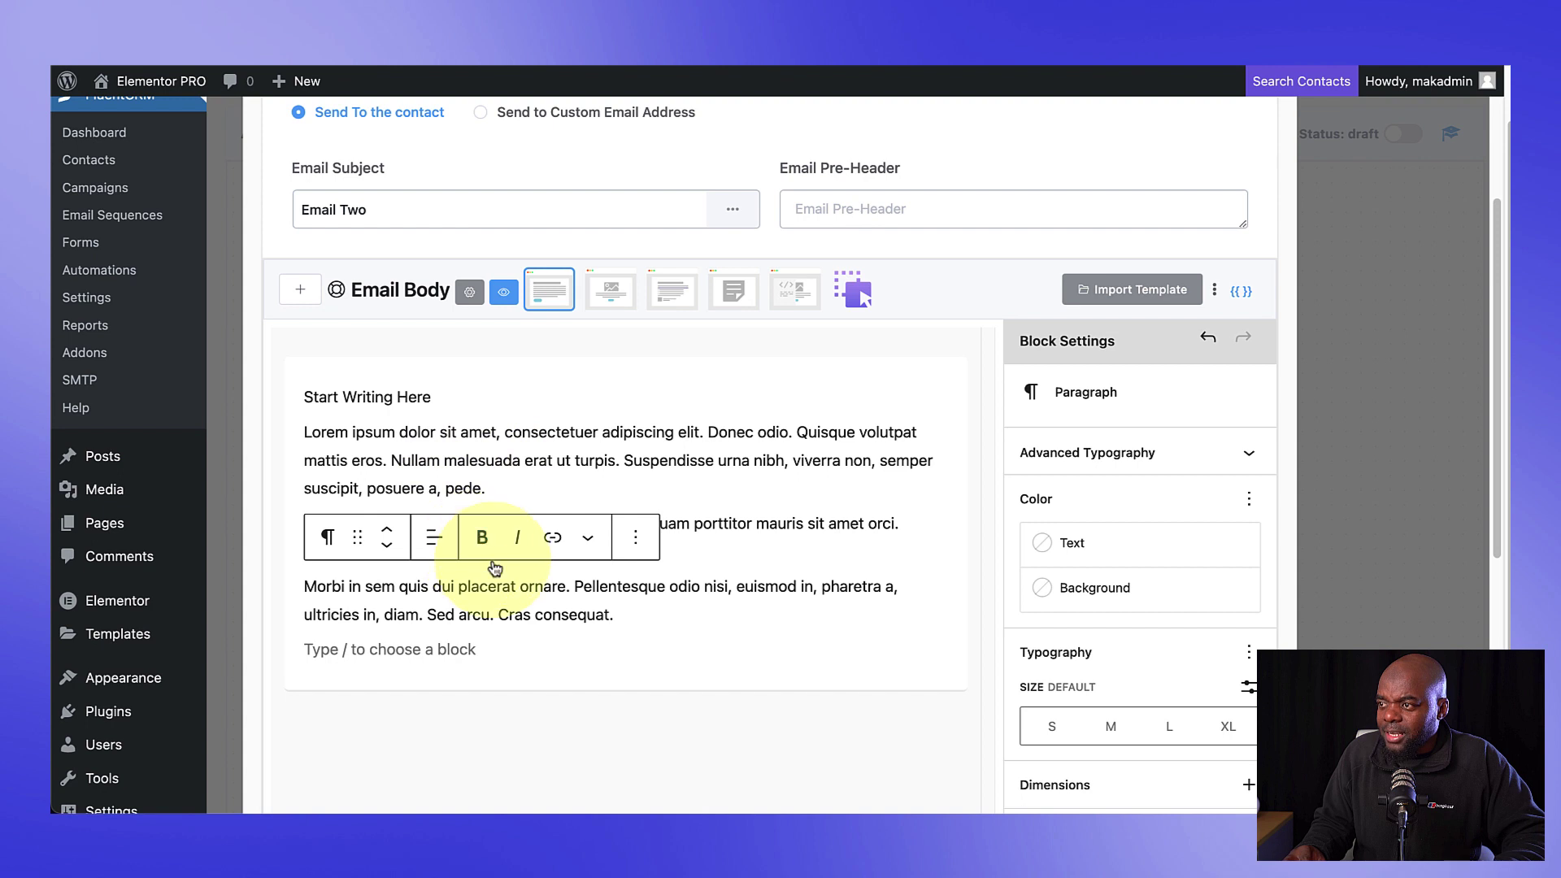
{"action": "scroll", "coordinate": [557, 585], "scroll_direction": "up", "scroll_amount": 4}
{"action": "double_click", "coordinate": [413, 475]}
{"action": "left_click", "coordinate": [414, 476]}
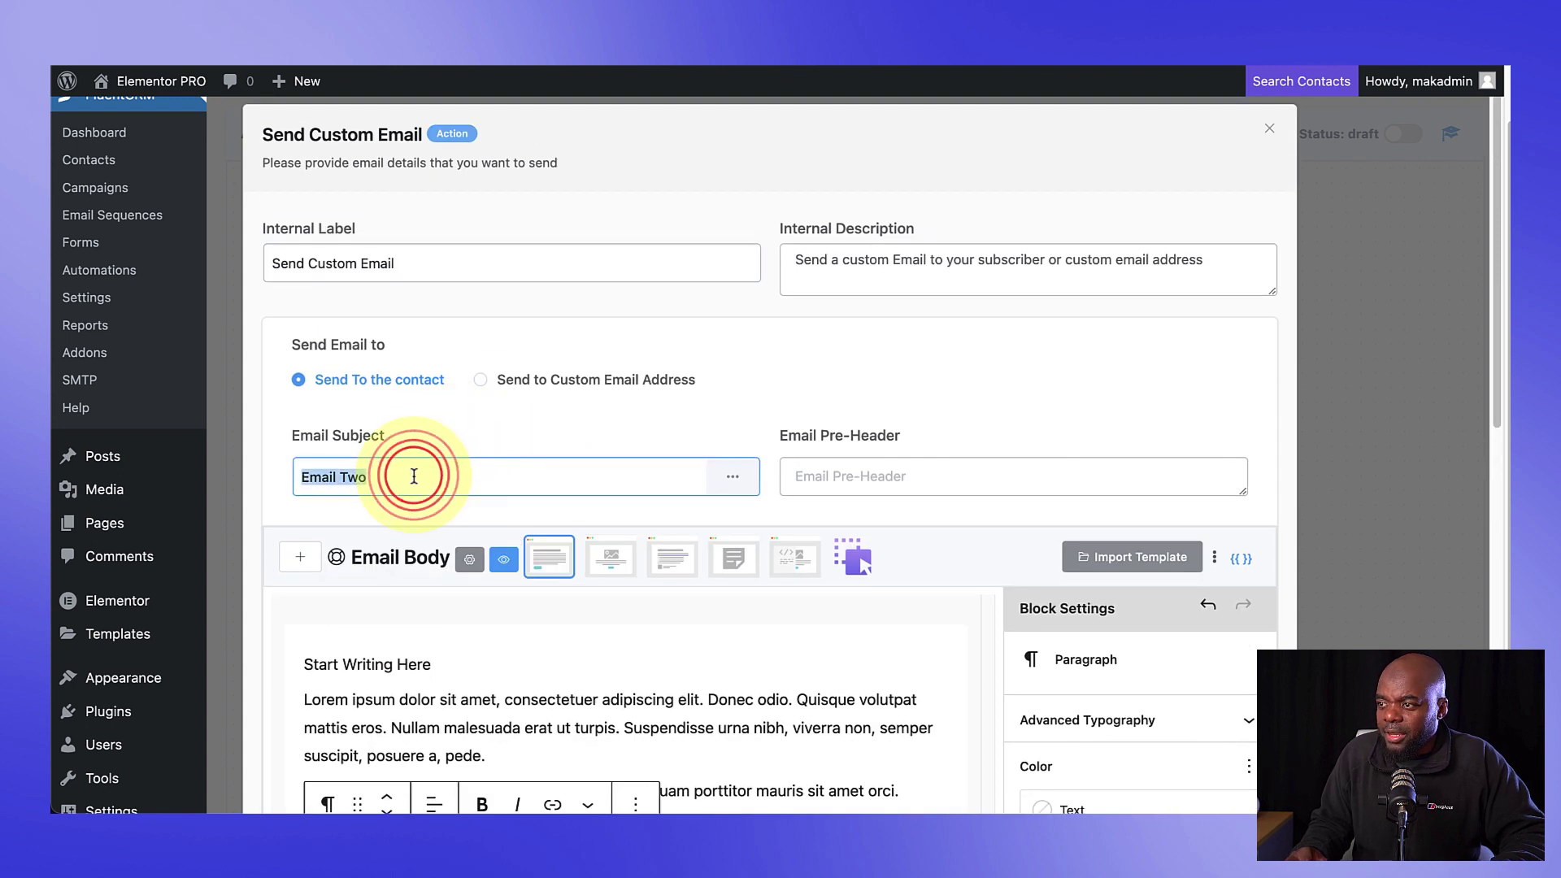
{"action": "type", "text": "Get 20"}
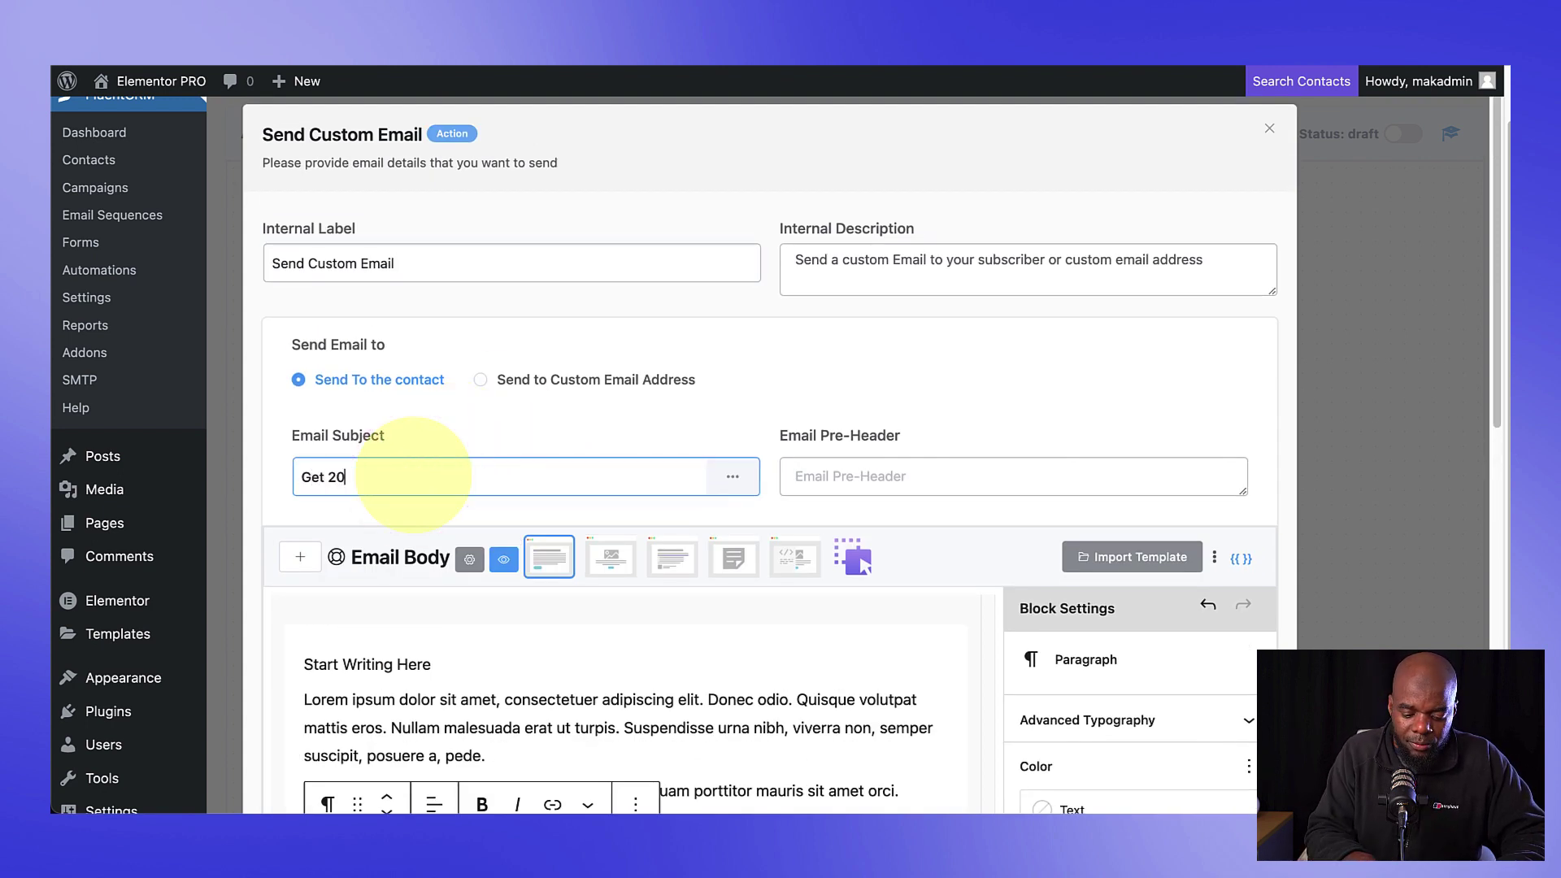
{"action": "type", "text": "% Discount"}
{"action": "triple_click", "coordinate": [420, 262]}
{"action": "type", "text": "D"}
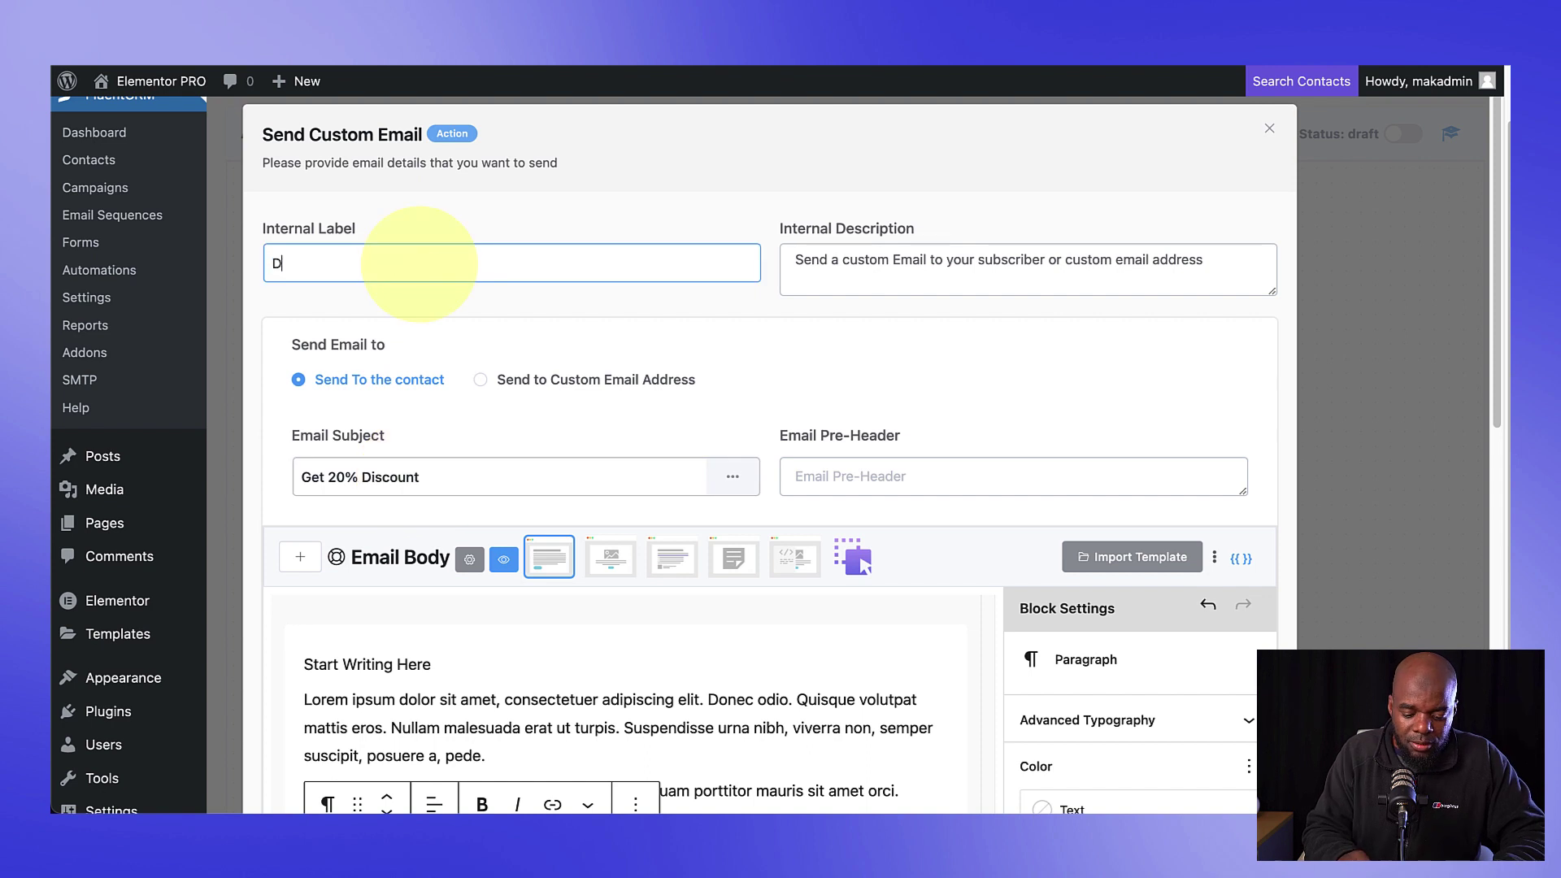
{"action": "type", "text": "isc"}
{"action": "scroll", "coordinate": [422, 357], "scroll_direction": "down", "scroll_amount": 6}
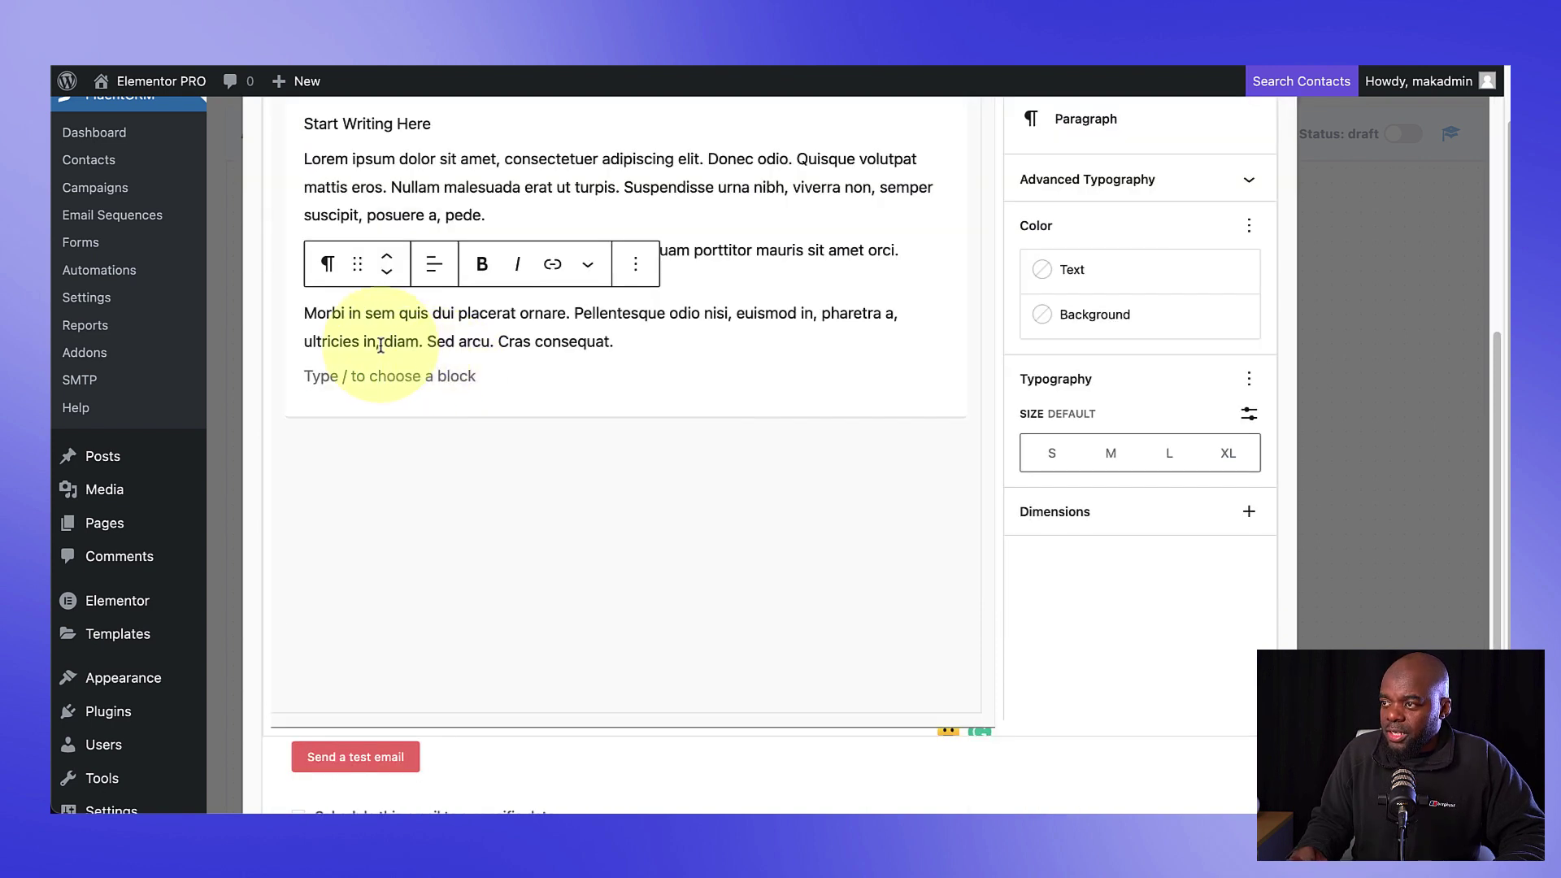
{"action": "scroll", "coordinate": [634, 515], "scroll_direction": "down", "scroll_amount": 3}
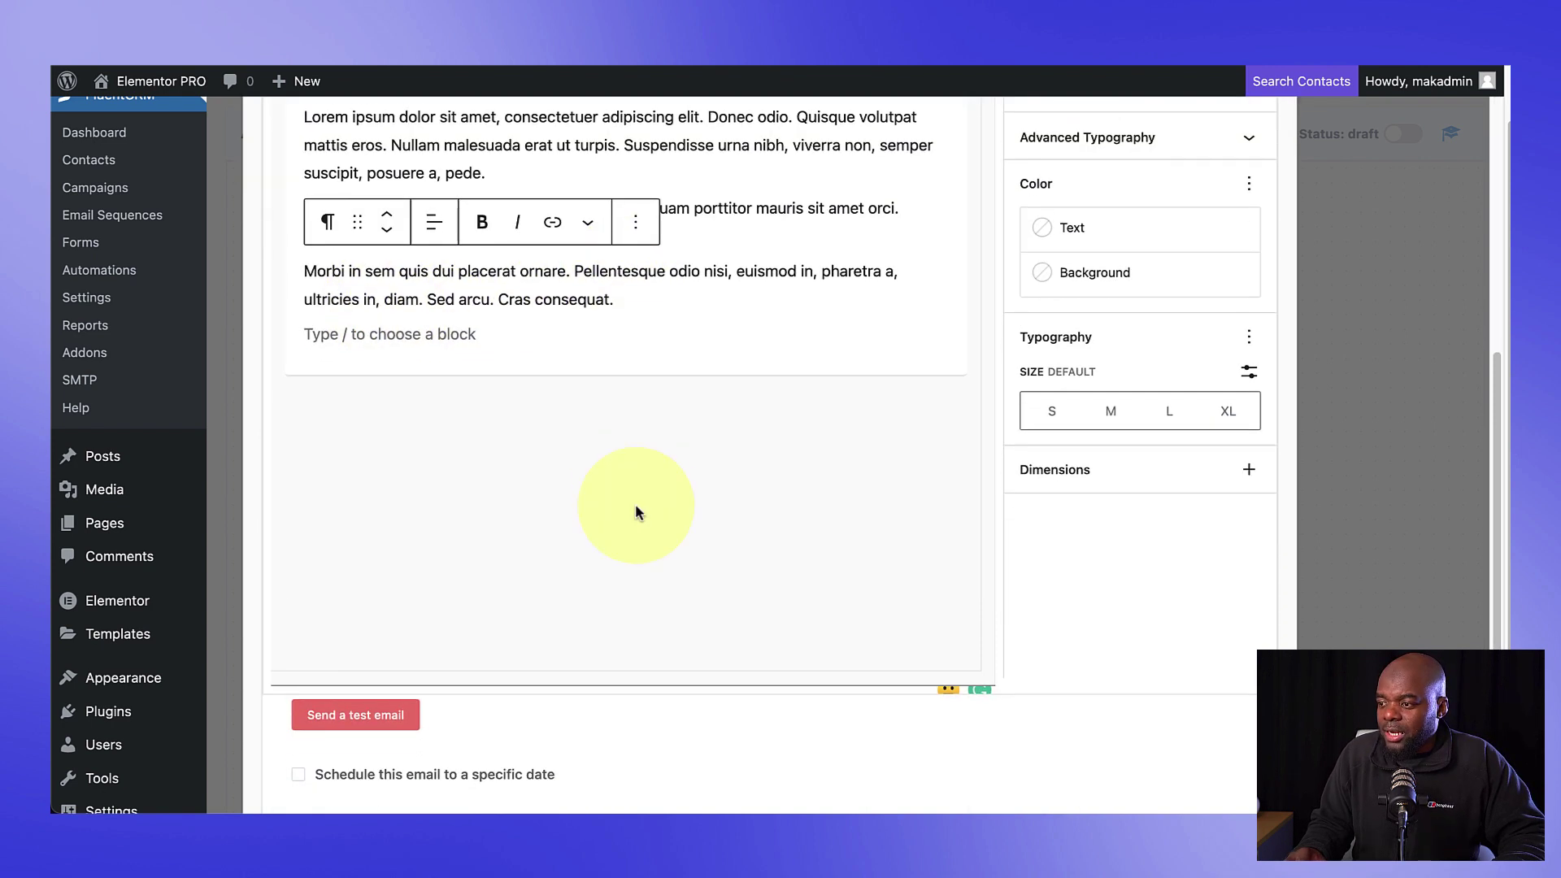
{"action": "left_click", "coordinate": [332, 735]}
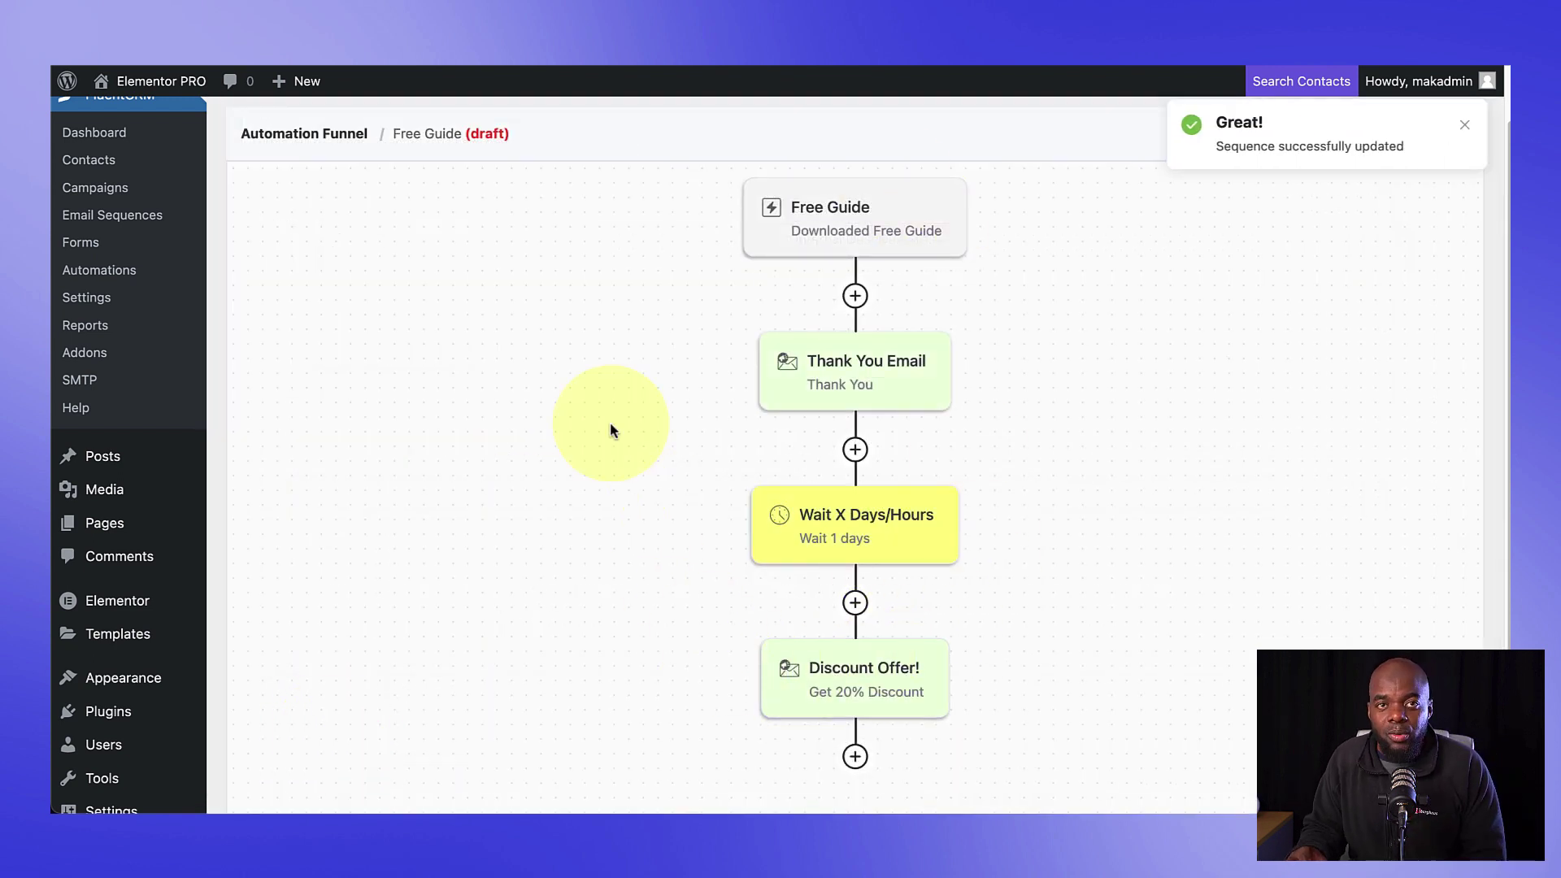
Step: Add an End This Funnel Here step after the Discount Offer! email and save it
{"action": "scroll", "coordinate": [623, 574], "scroll_direction": "down", "scroll_amount": 2}
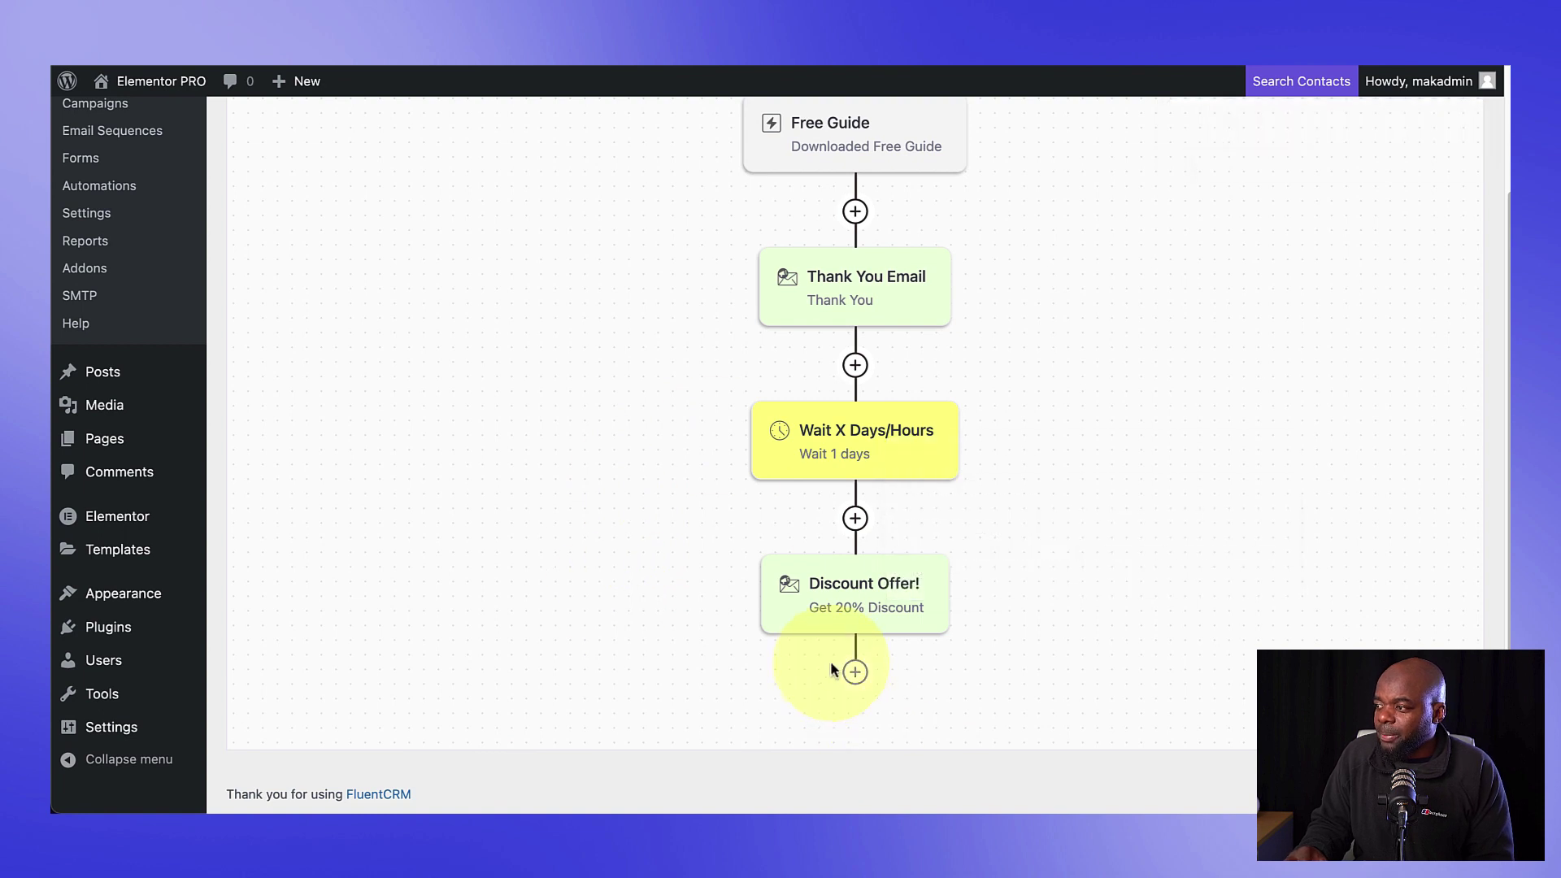
{"action": "left_click", "coordinate": [855, 672]}
{"action": "left_click", "coordinate": [857, 674]}
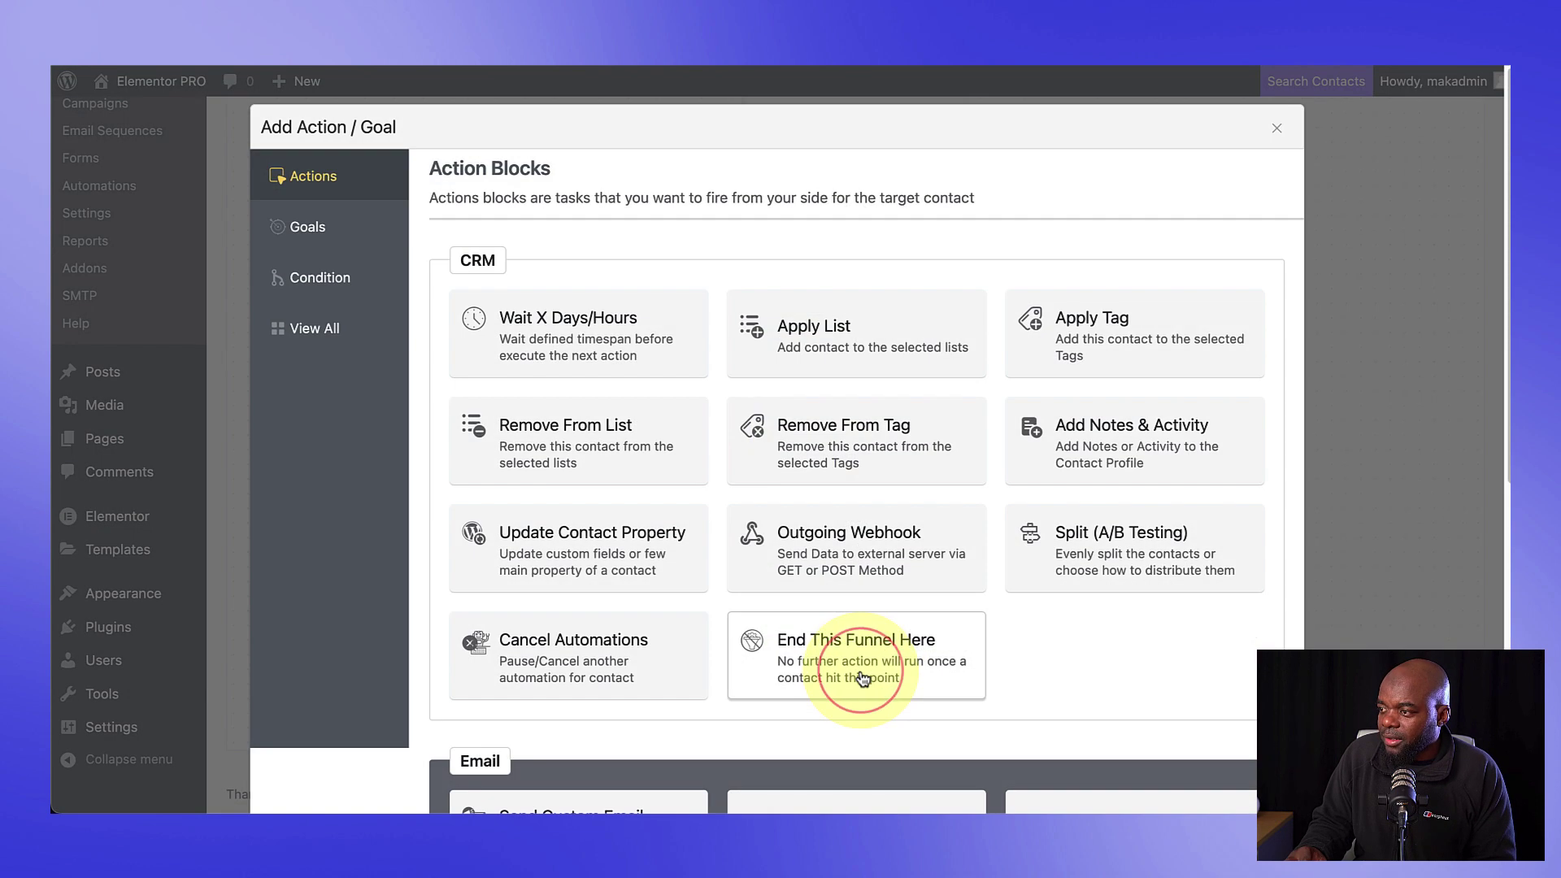
{"action": "left_click", "coordinate": [860, 672]}
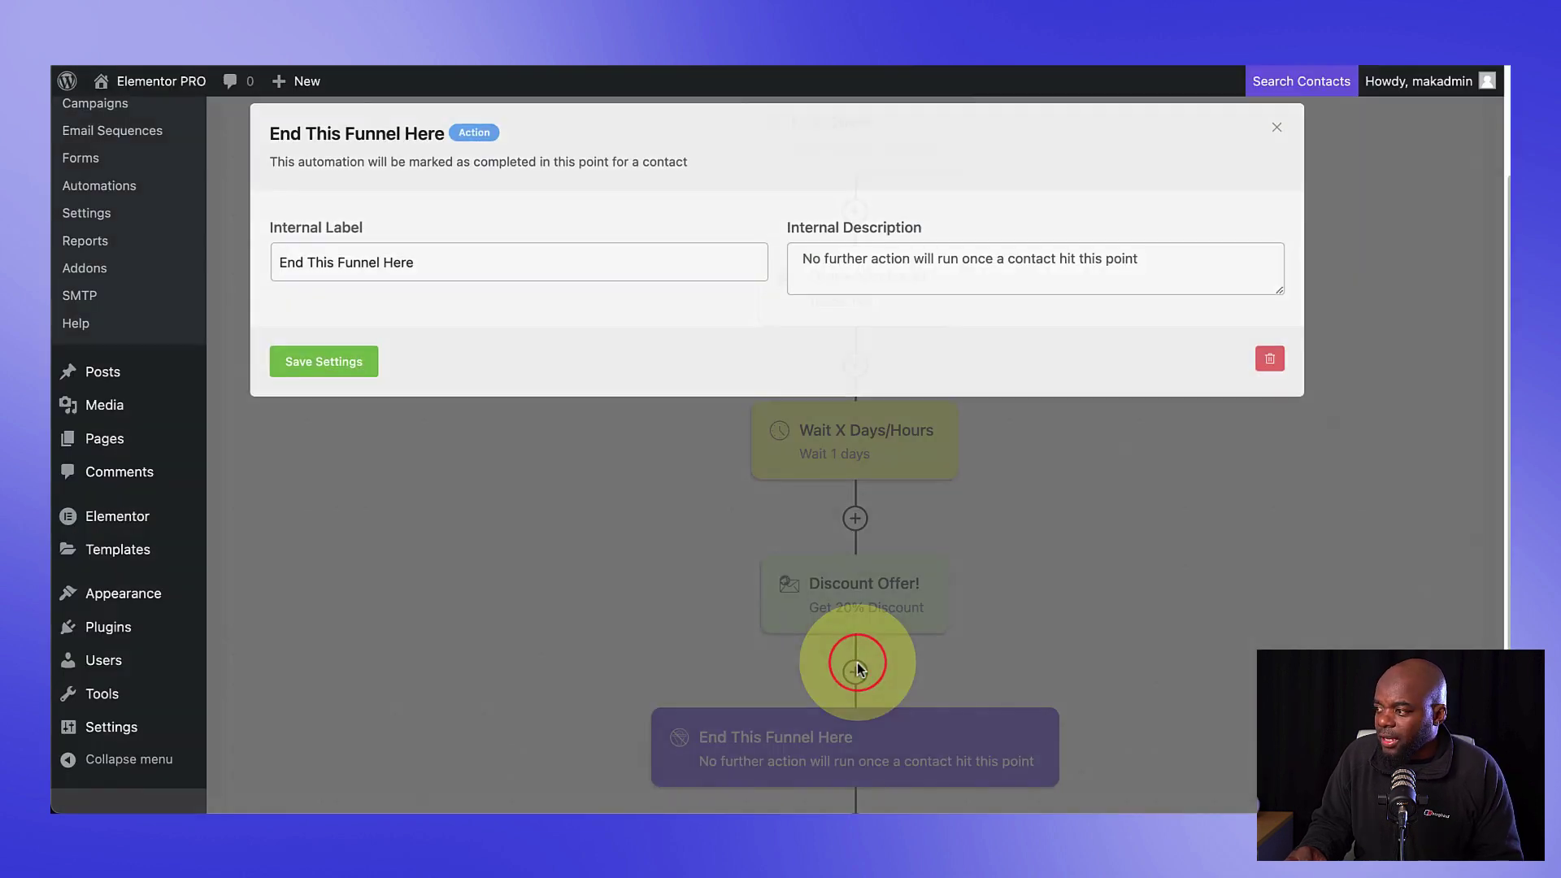
{"action": "left_click", "coordinate": [345, 358]}
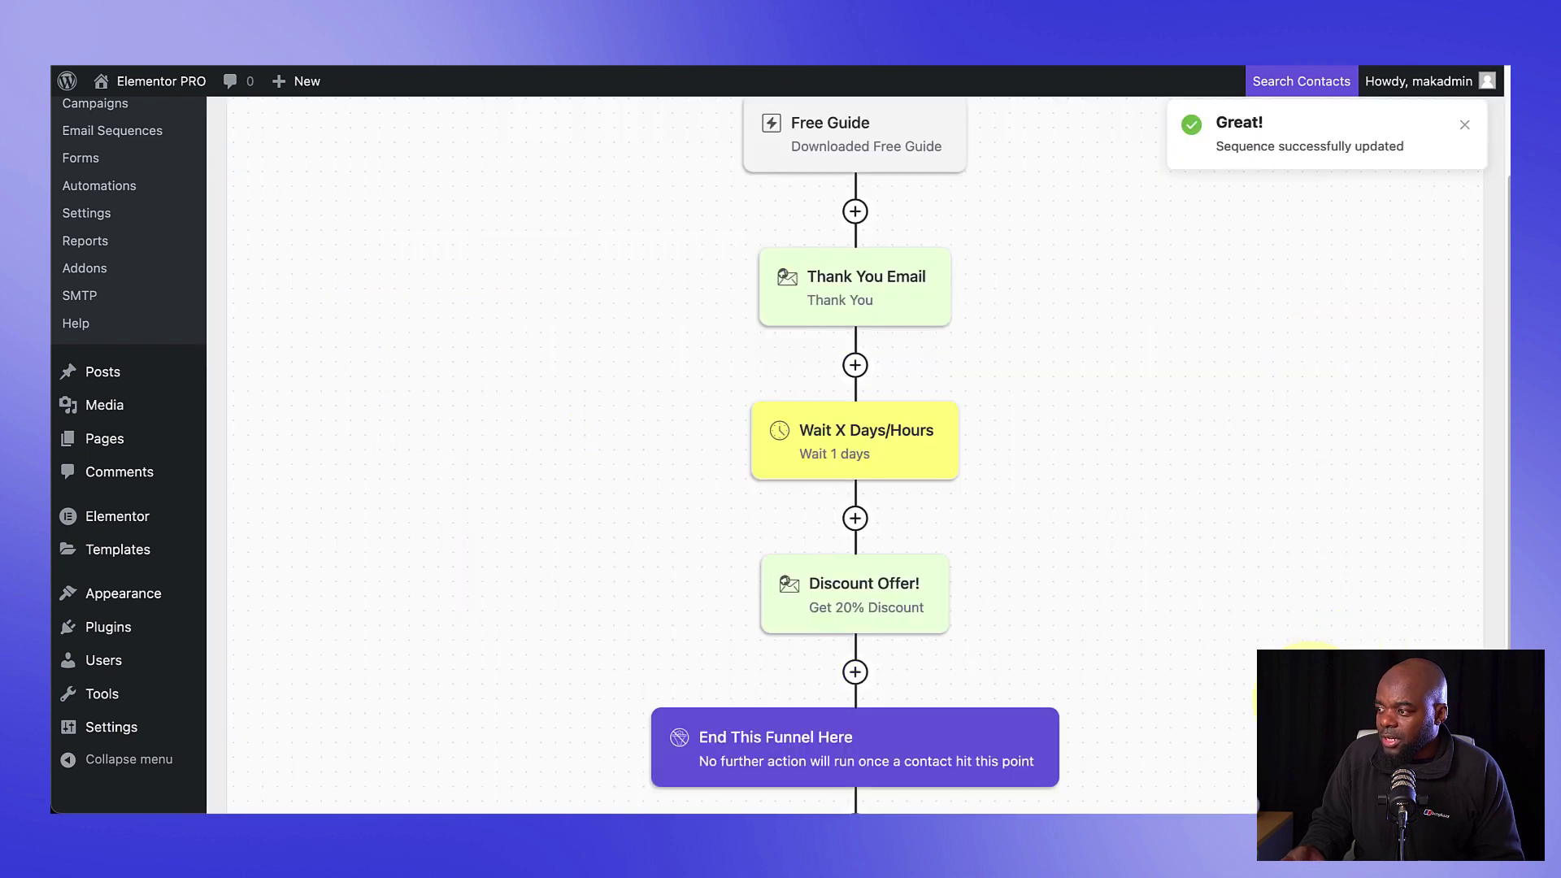
Step: Publish the Free Guide automation and bring up the live landing page
{"action": "scroll", "coordinate": [855, 455], "scroll_direction": "up", "scroll_amount": 3}
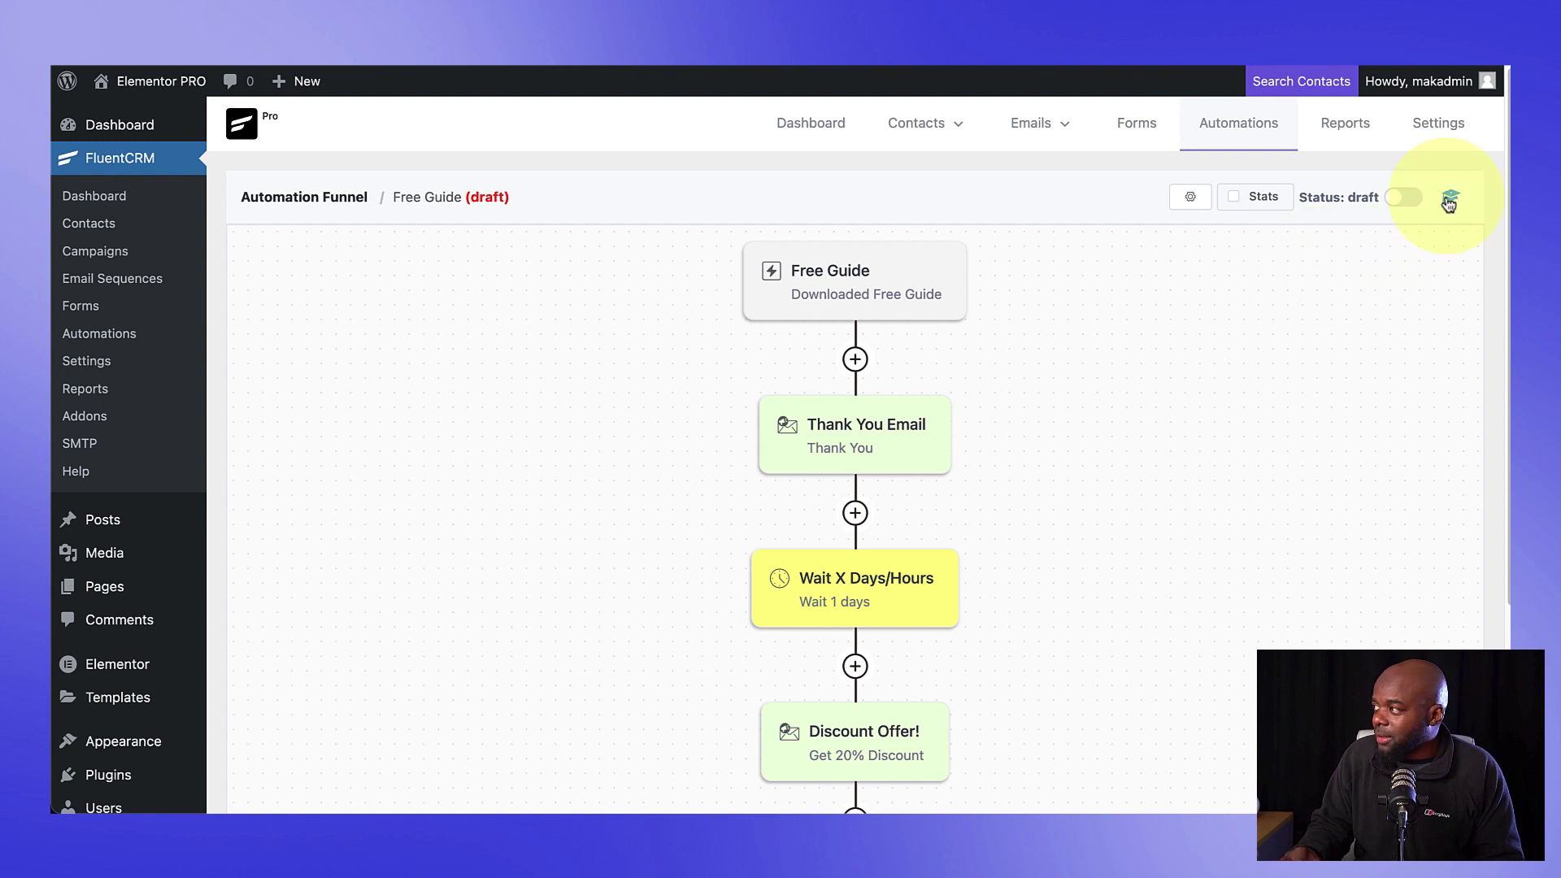
{"action": "left_click", "coordinate": [1416, 198]}
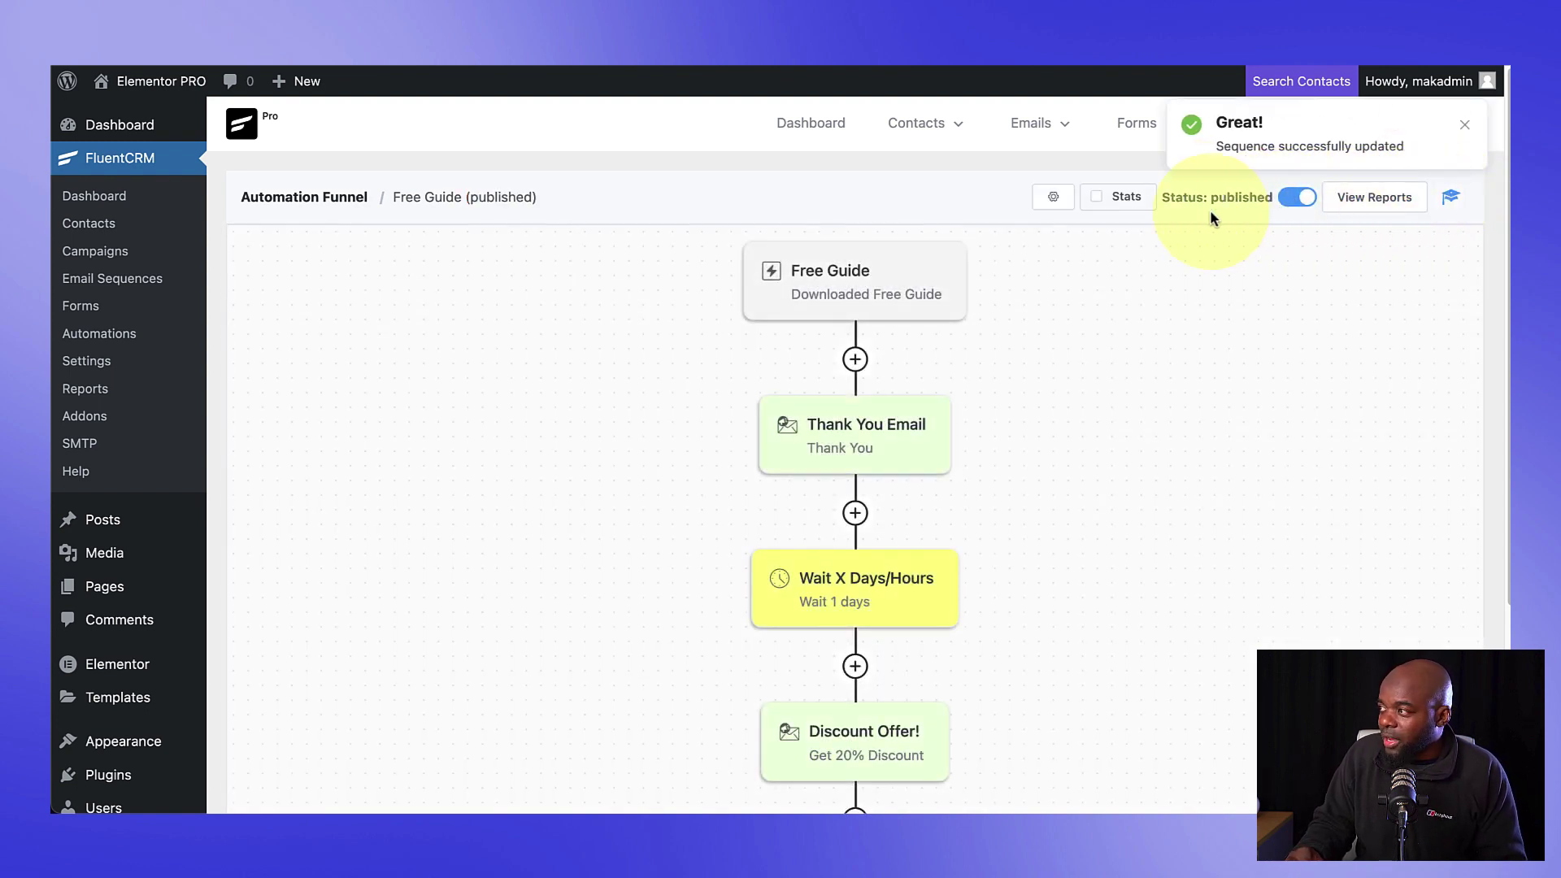
{"action": "left_click", "coordinate": [1104, 203]}
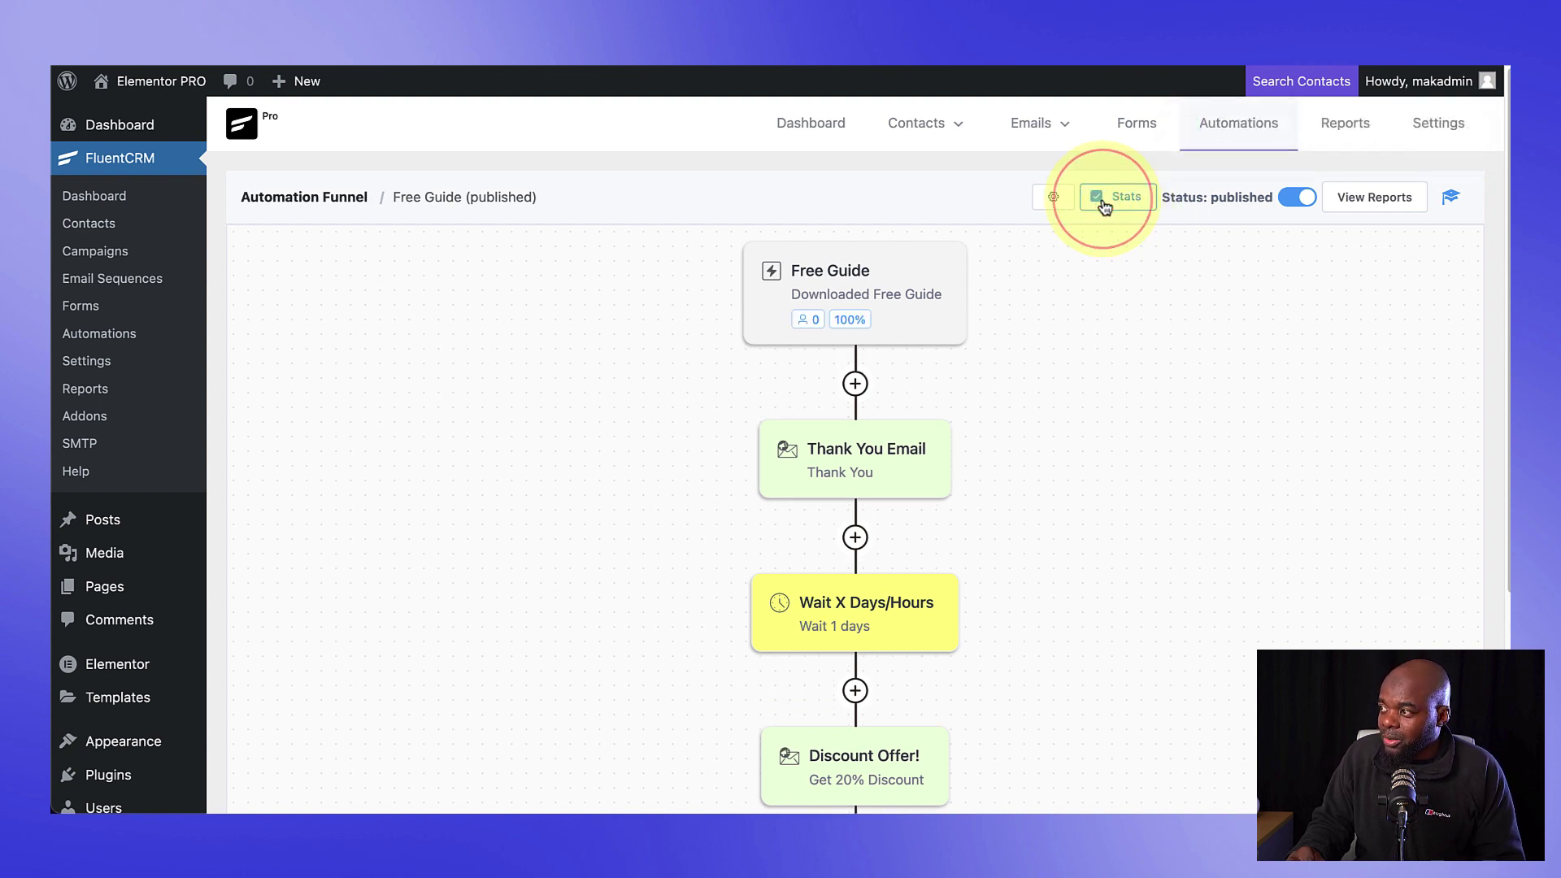
{"action": "left_click", "coordinate": [1099, 199]}
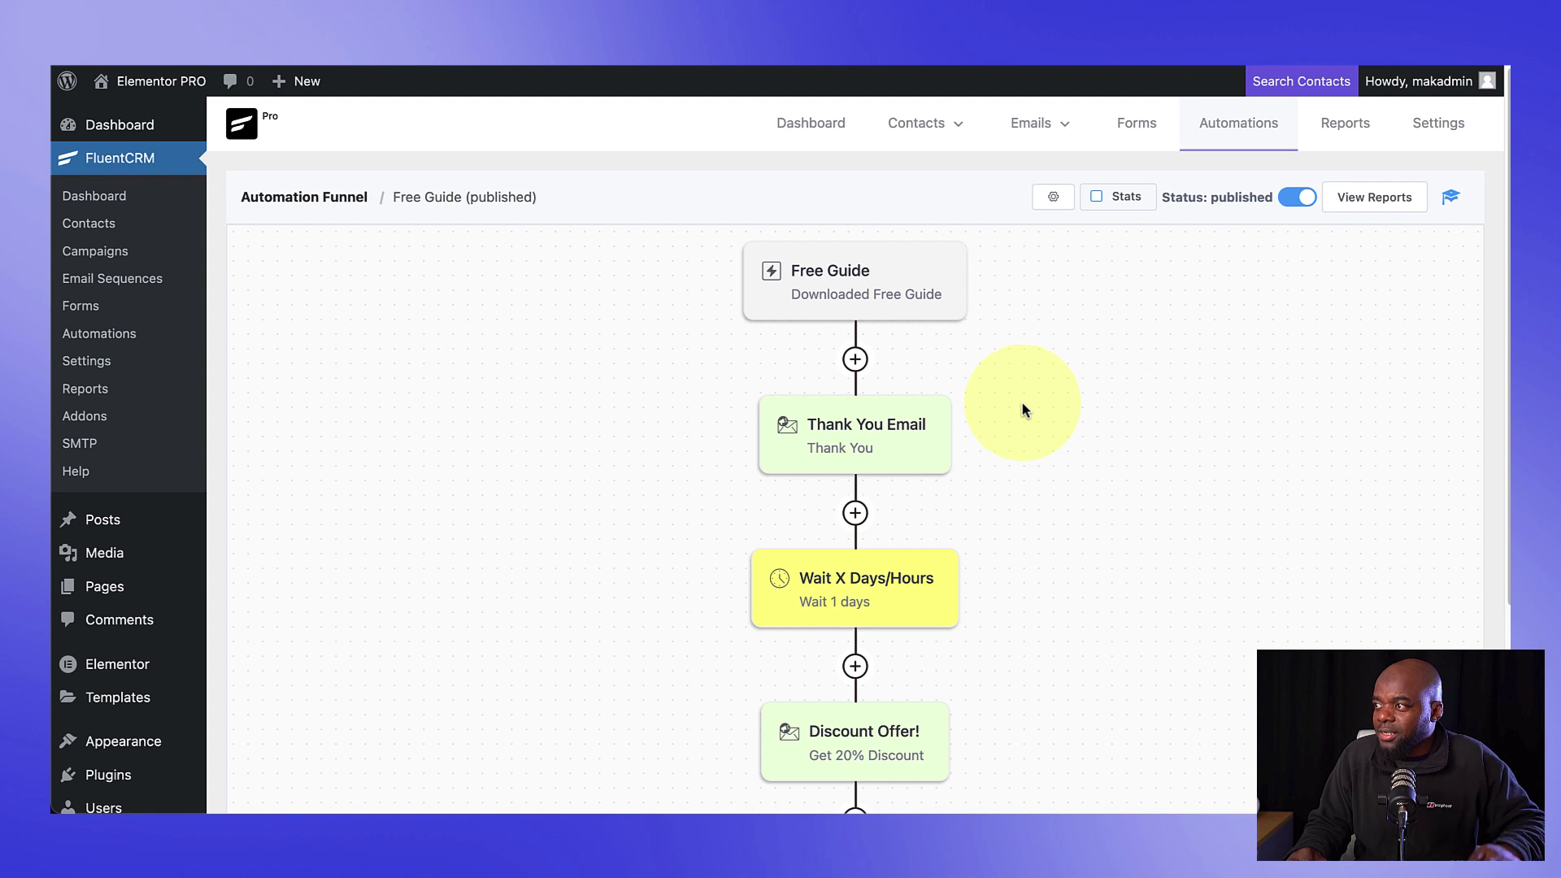
{"action": "scroll", "coordinate": [1025, 414], "scroll_direction": "down", "scroll_amount": 3}
{"action": "scroll", "coordinate": [1026, 421], "scroll_direction": "down", "scroll_amount": 4}
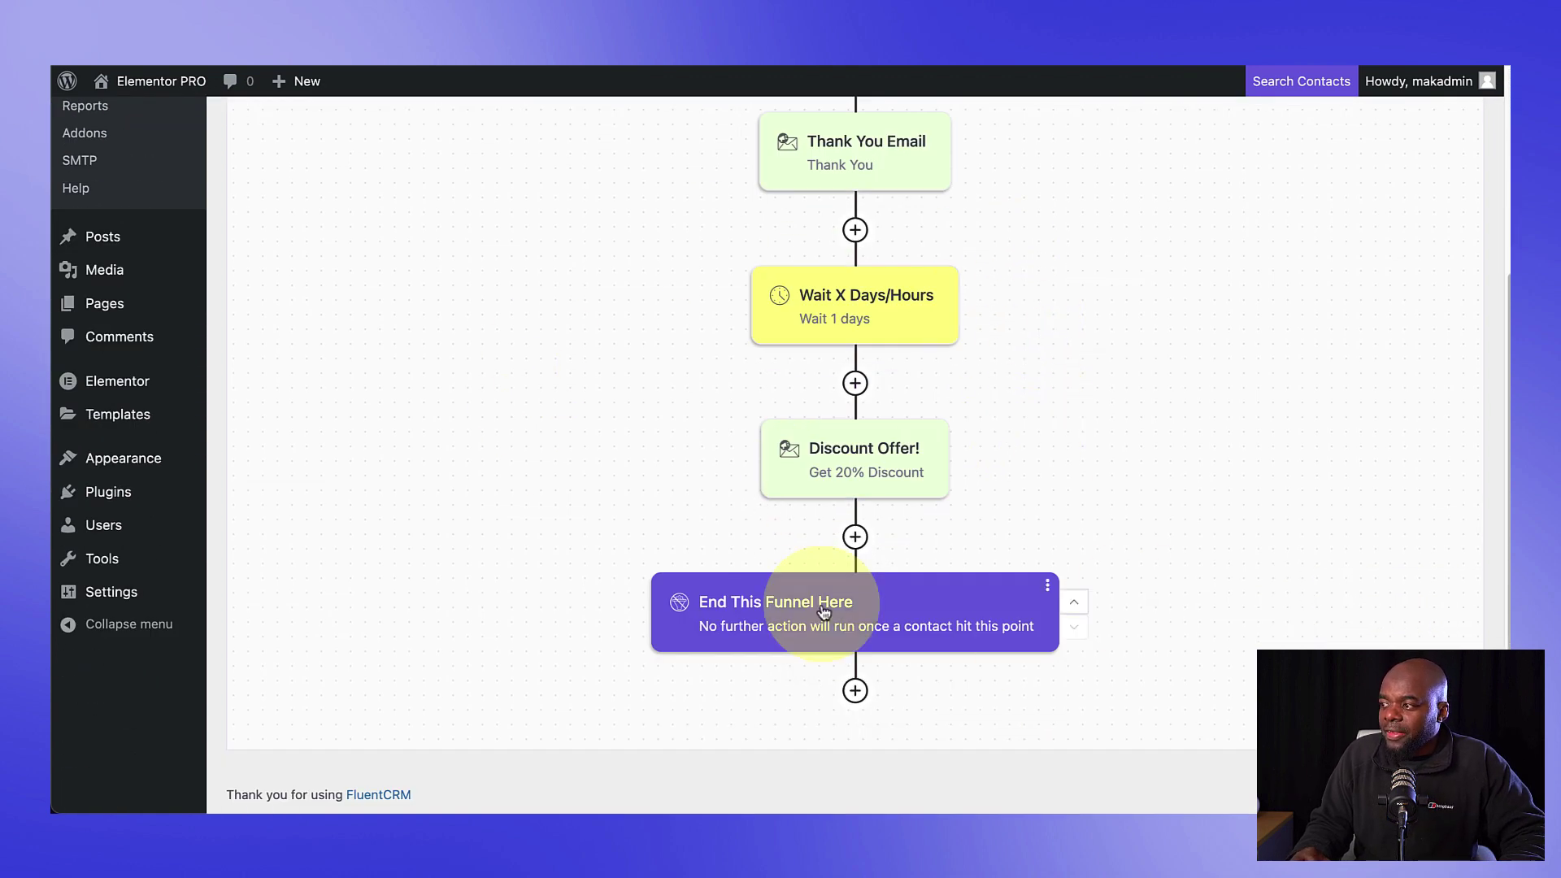
{"action": "scroll", "coordinate": [1143, 368], "scroll_direction": "up", "scroll_amount": 5}
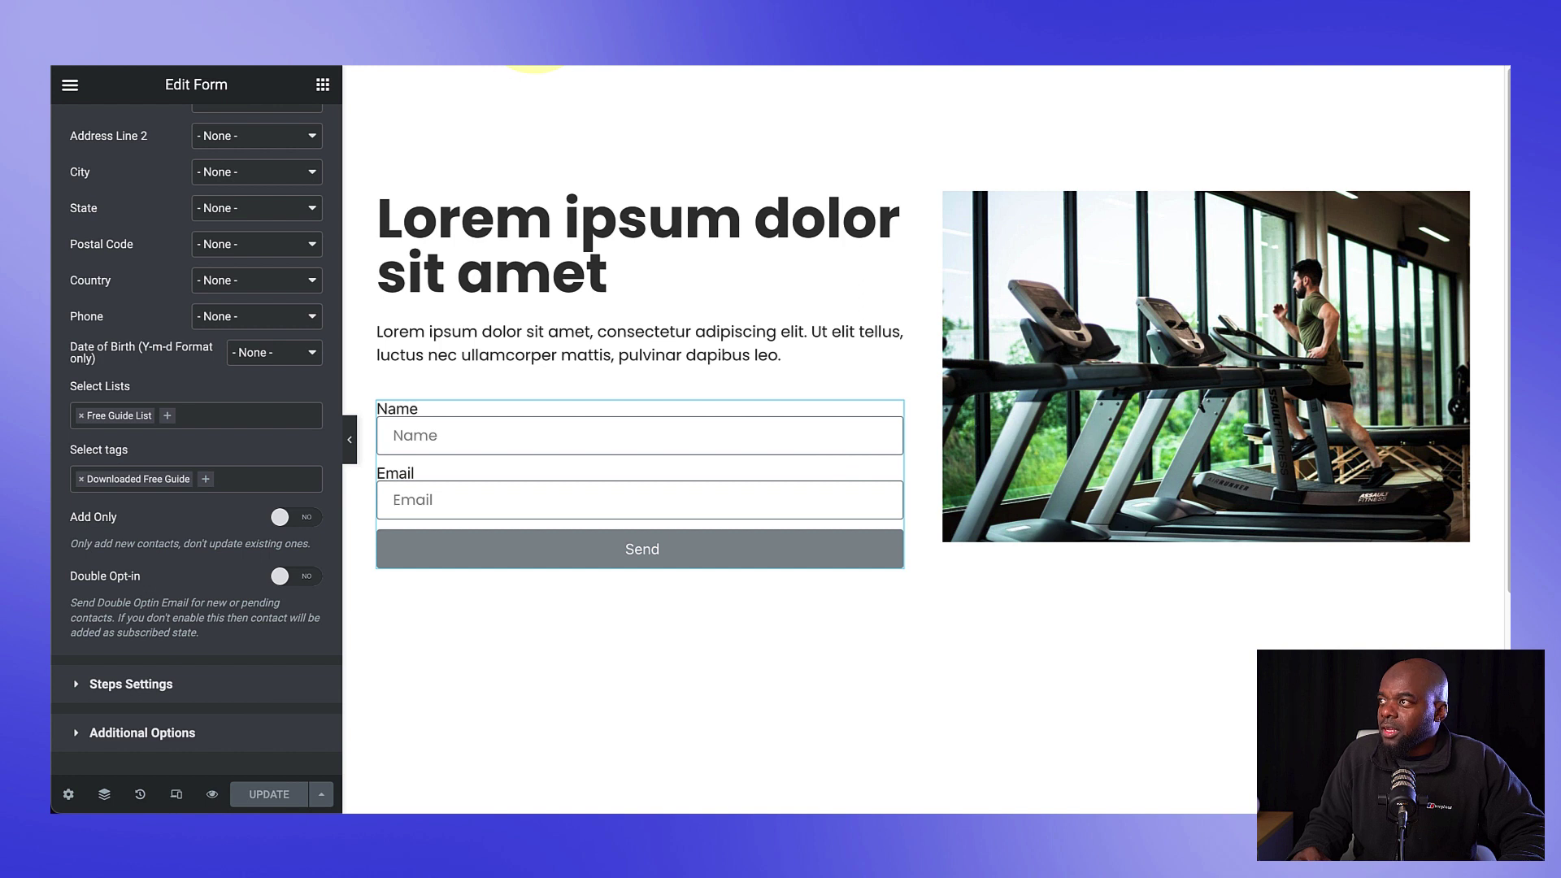
{"action": "left_click", "coordinate": [535, 59]}
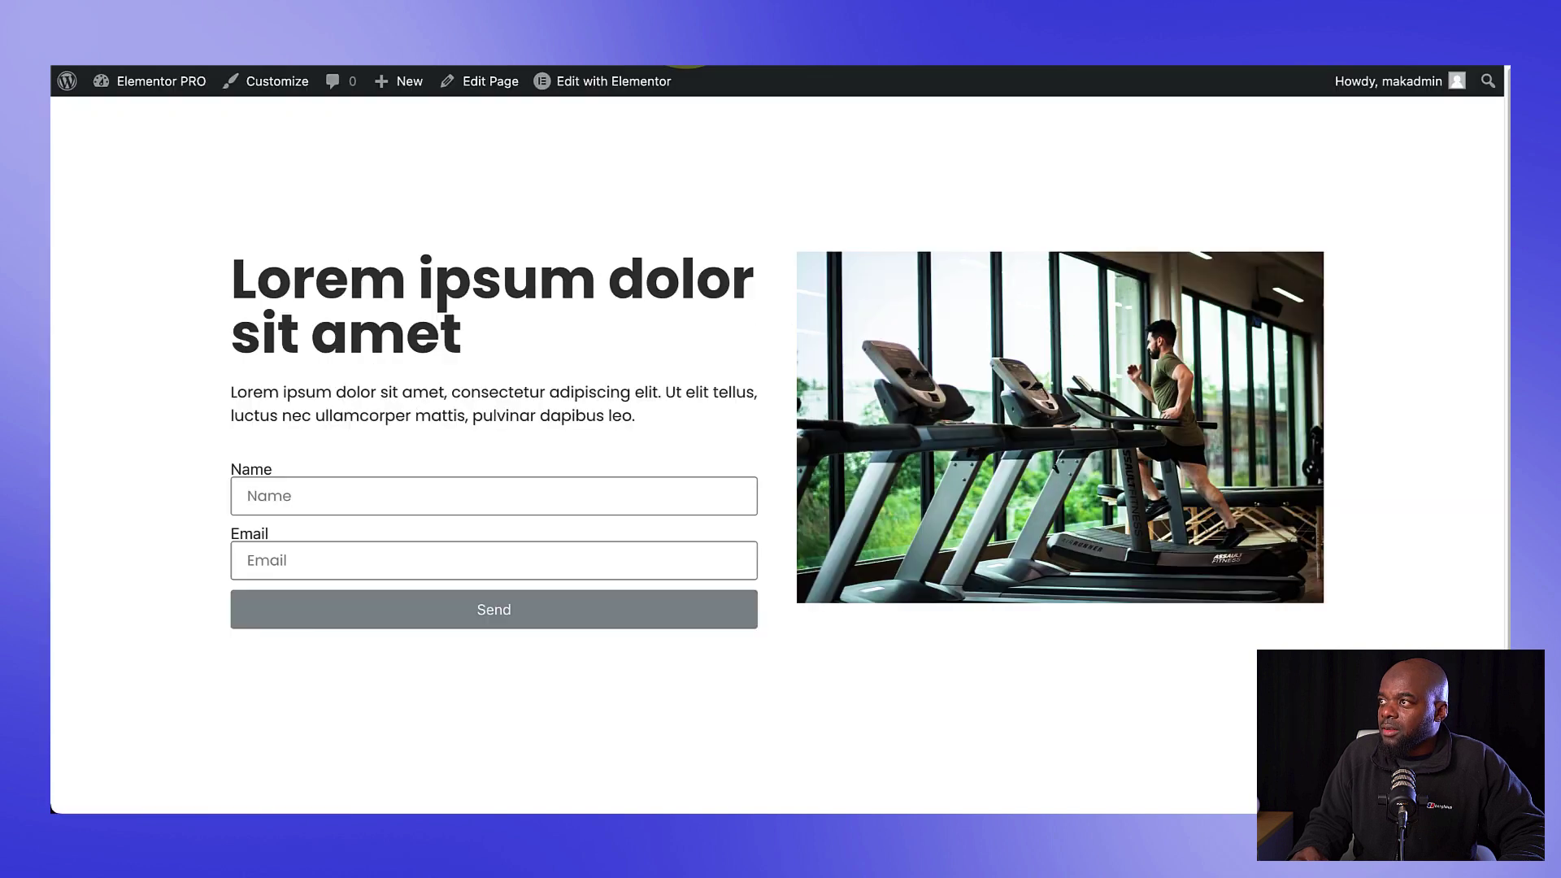
Step: Fill the landing-page form with a test name and test email address, then send it
{"action": "left_click", "coordinate": [428, 492]}
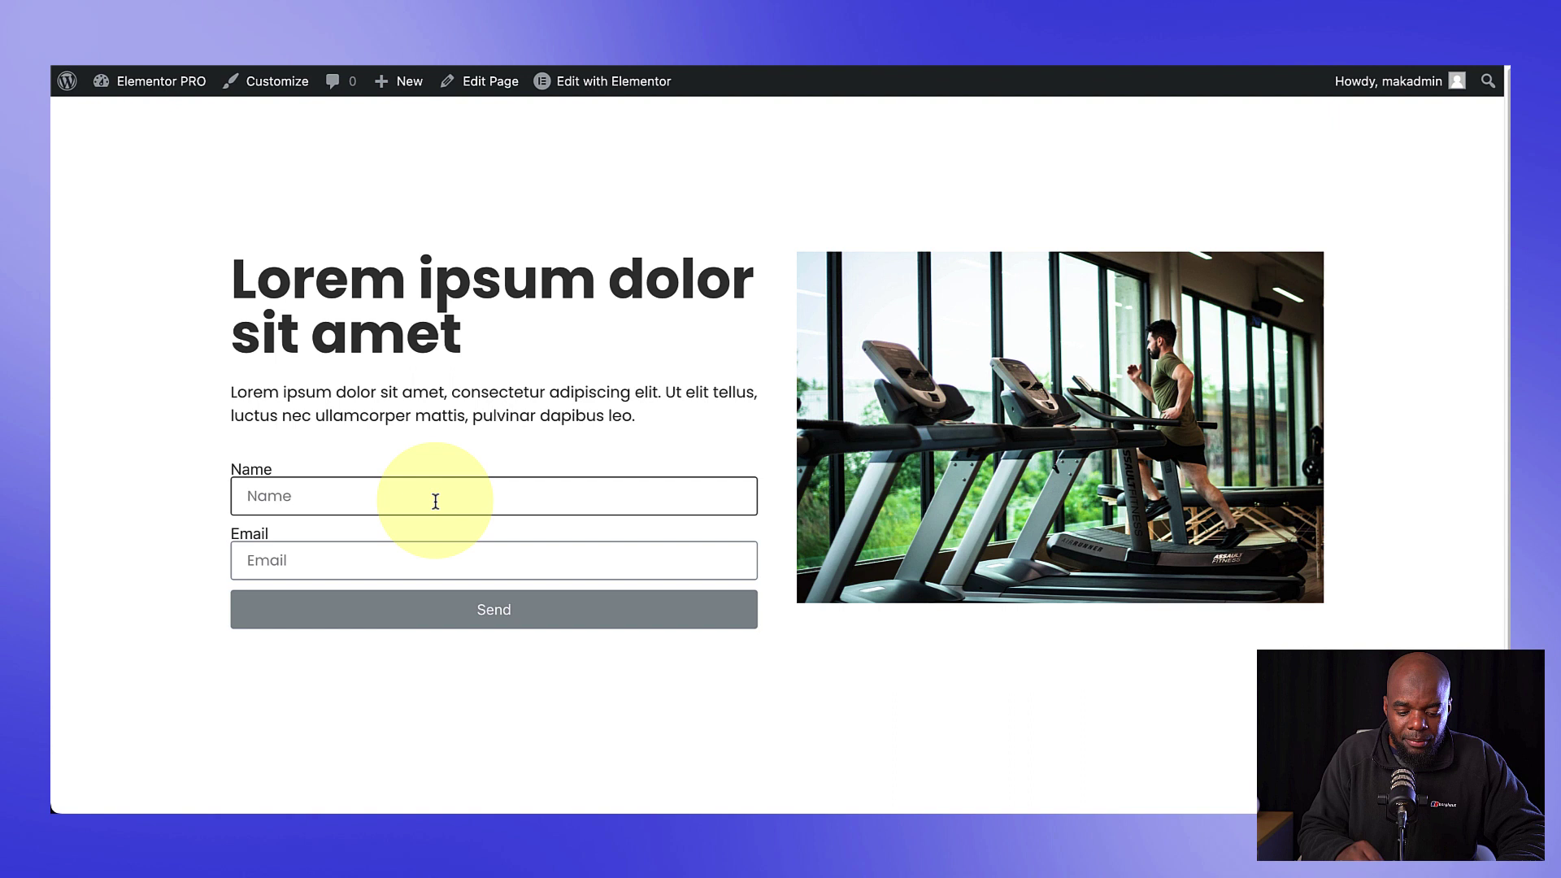
{"action": "type", "text": "Mak"}
{"action": "left_click", "coordinate": [396, 560]}
{"action": "type", "text": "test@mak.com"}
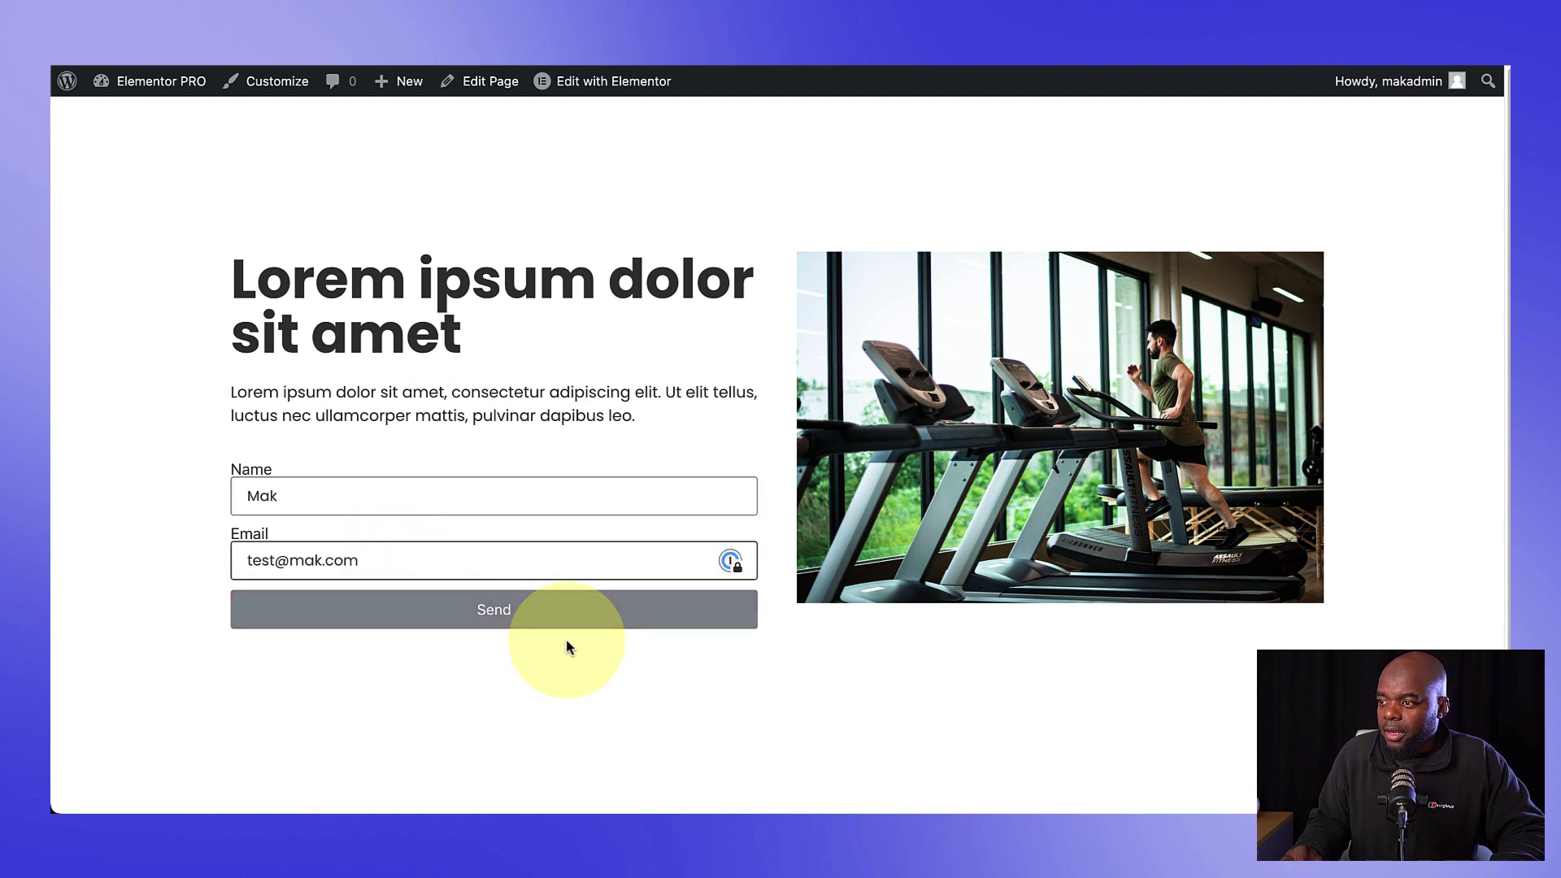
{"action": "left_click", "coordinate": [491, 609]}
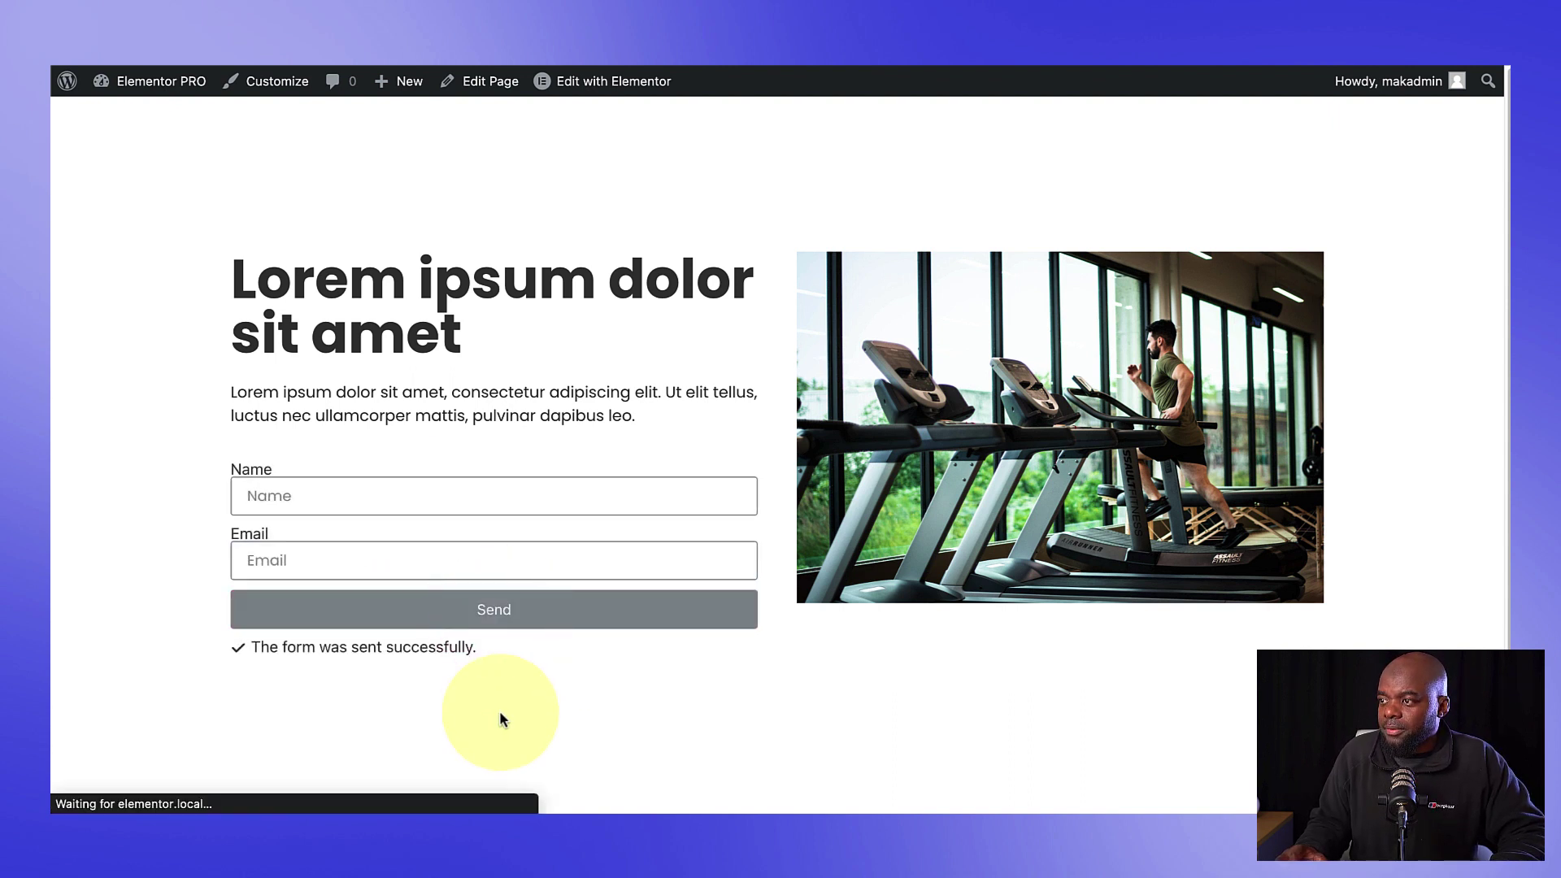